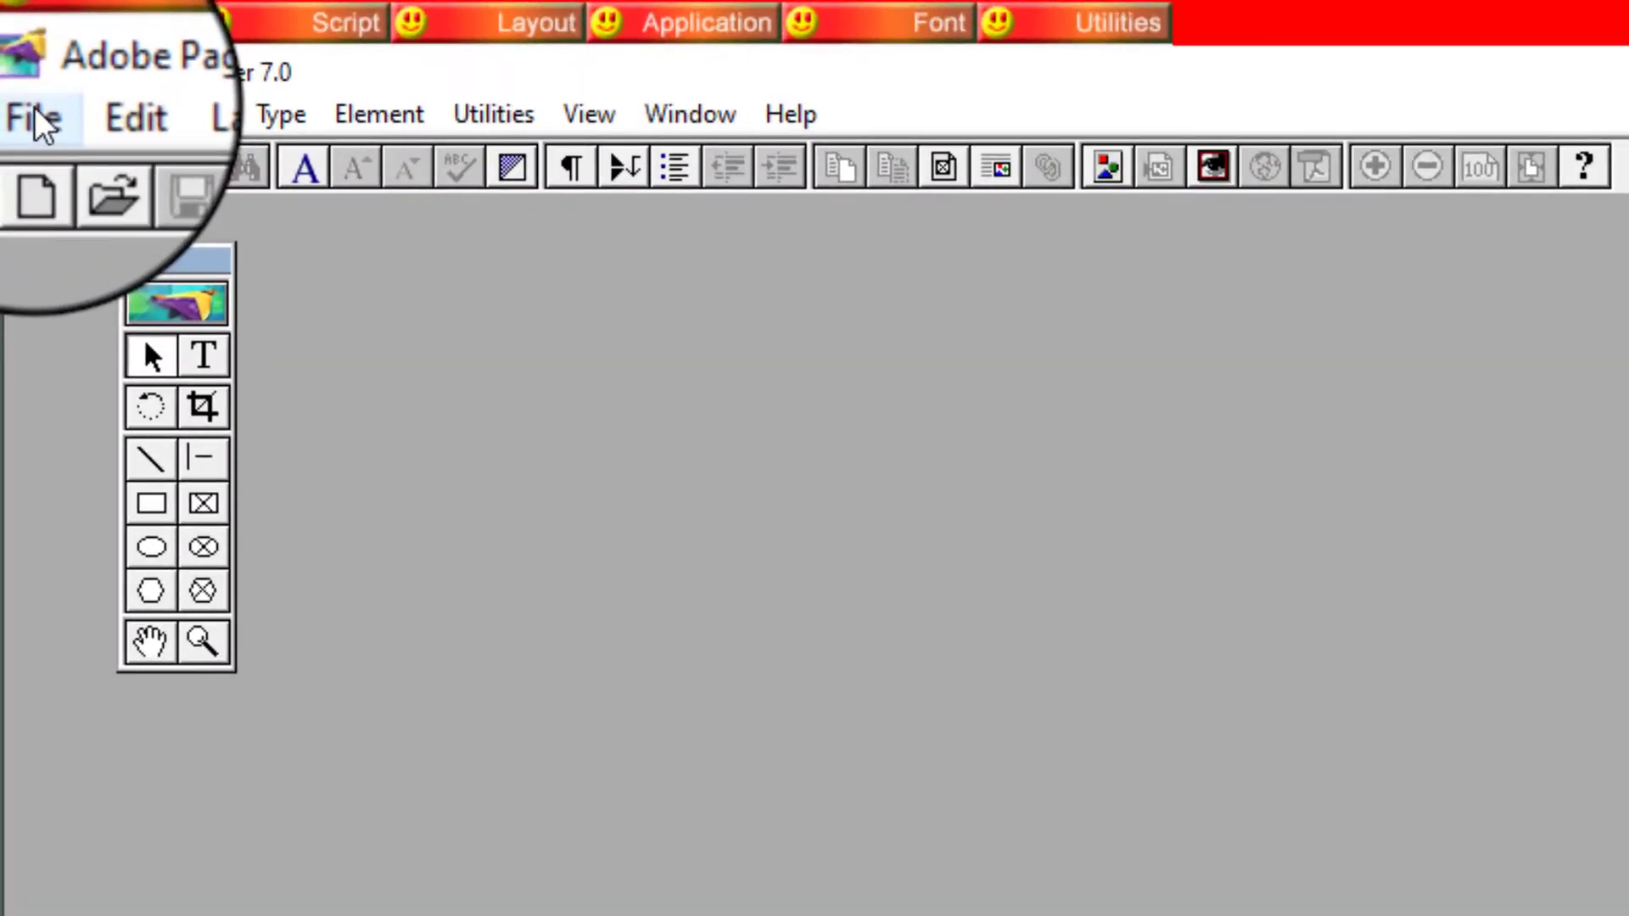
Create a new PageMaker document with the A4 page size.
click(15, 48)
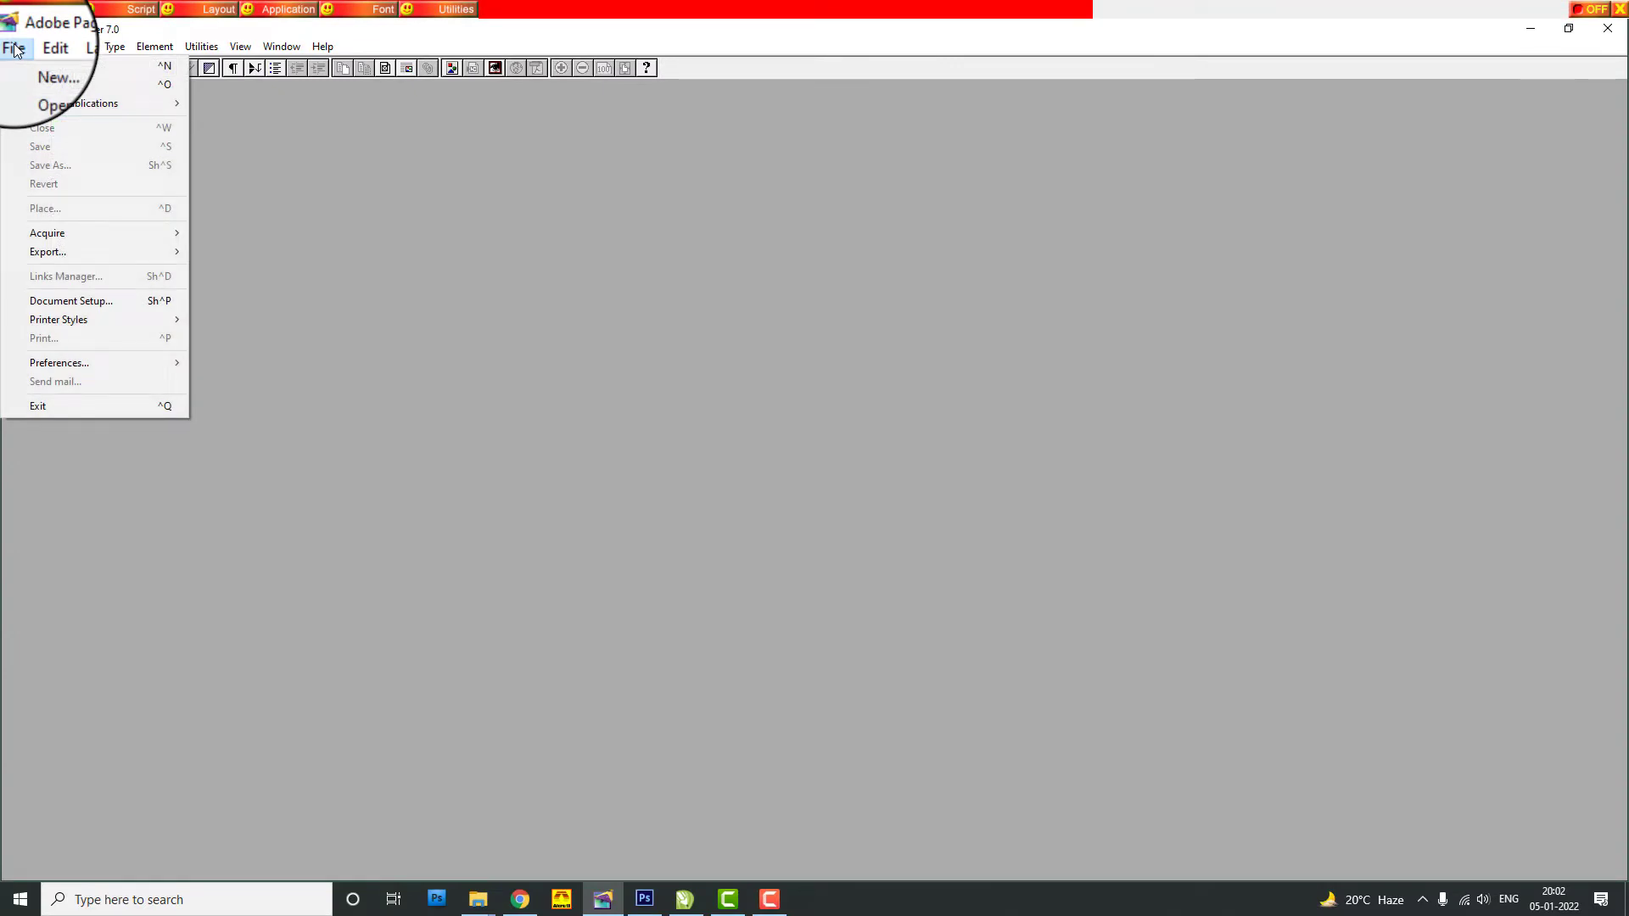
click(49, 65)
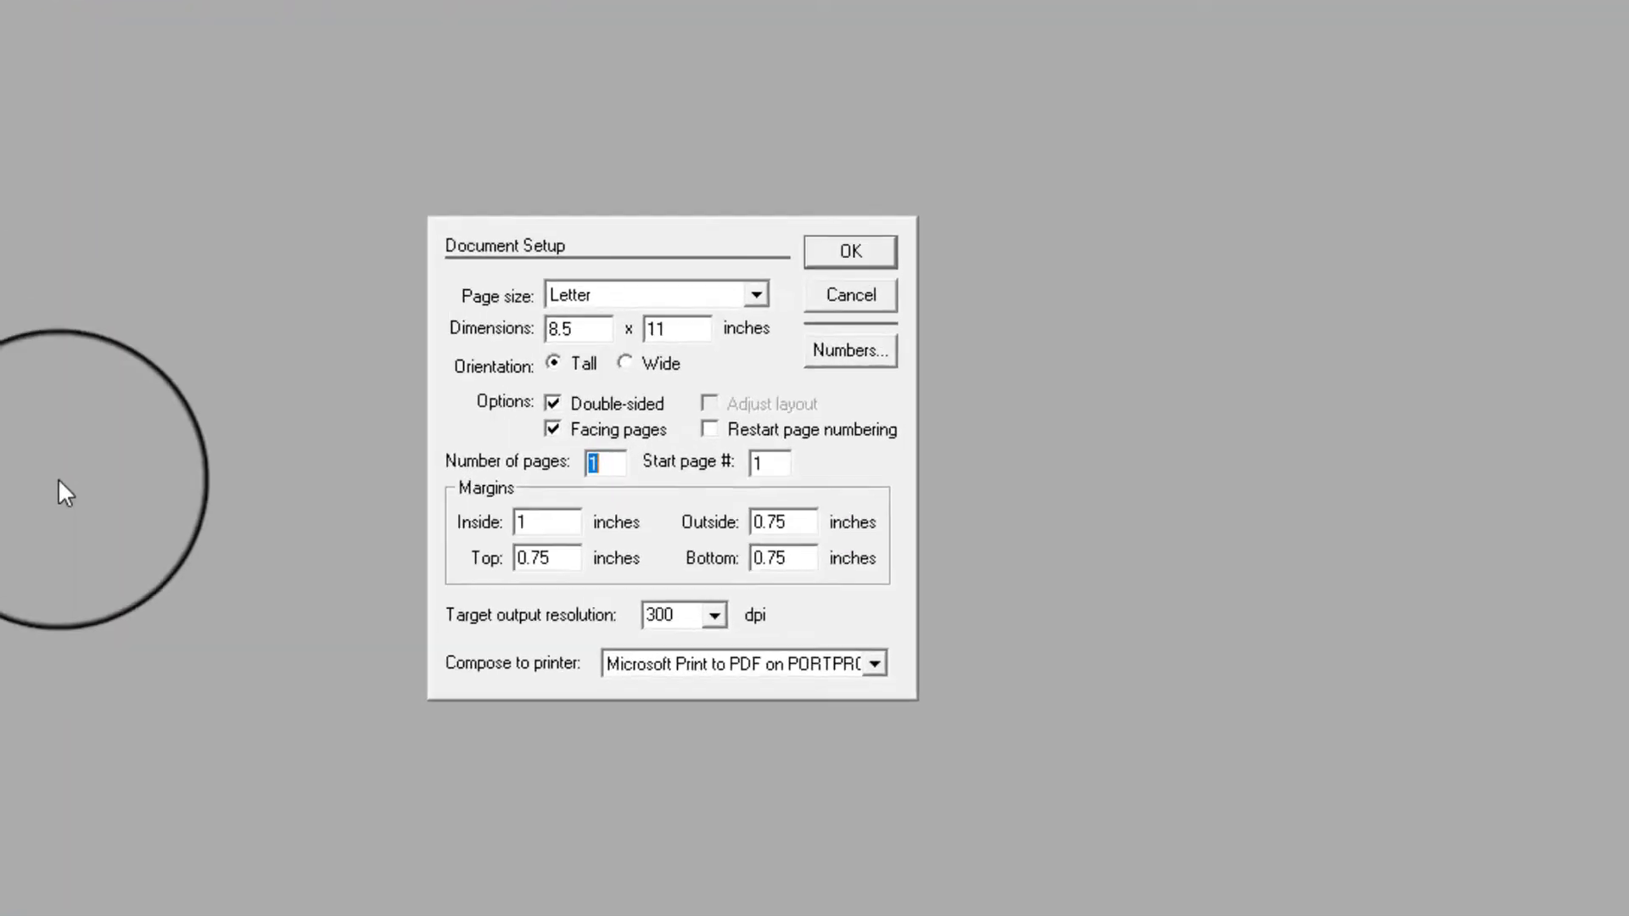
click(706, 281)
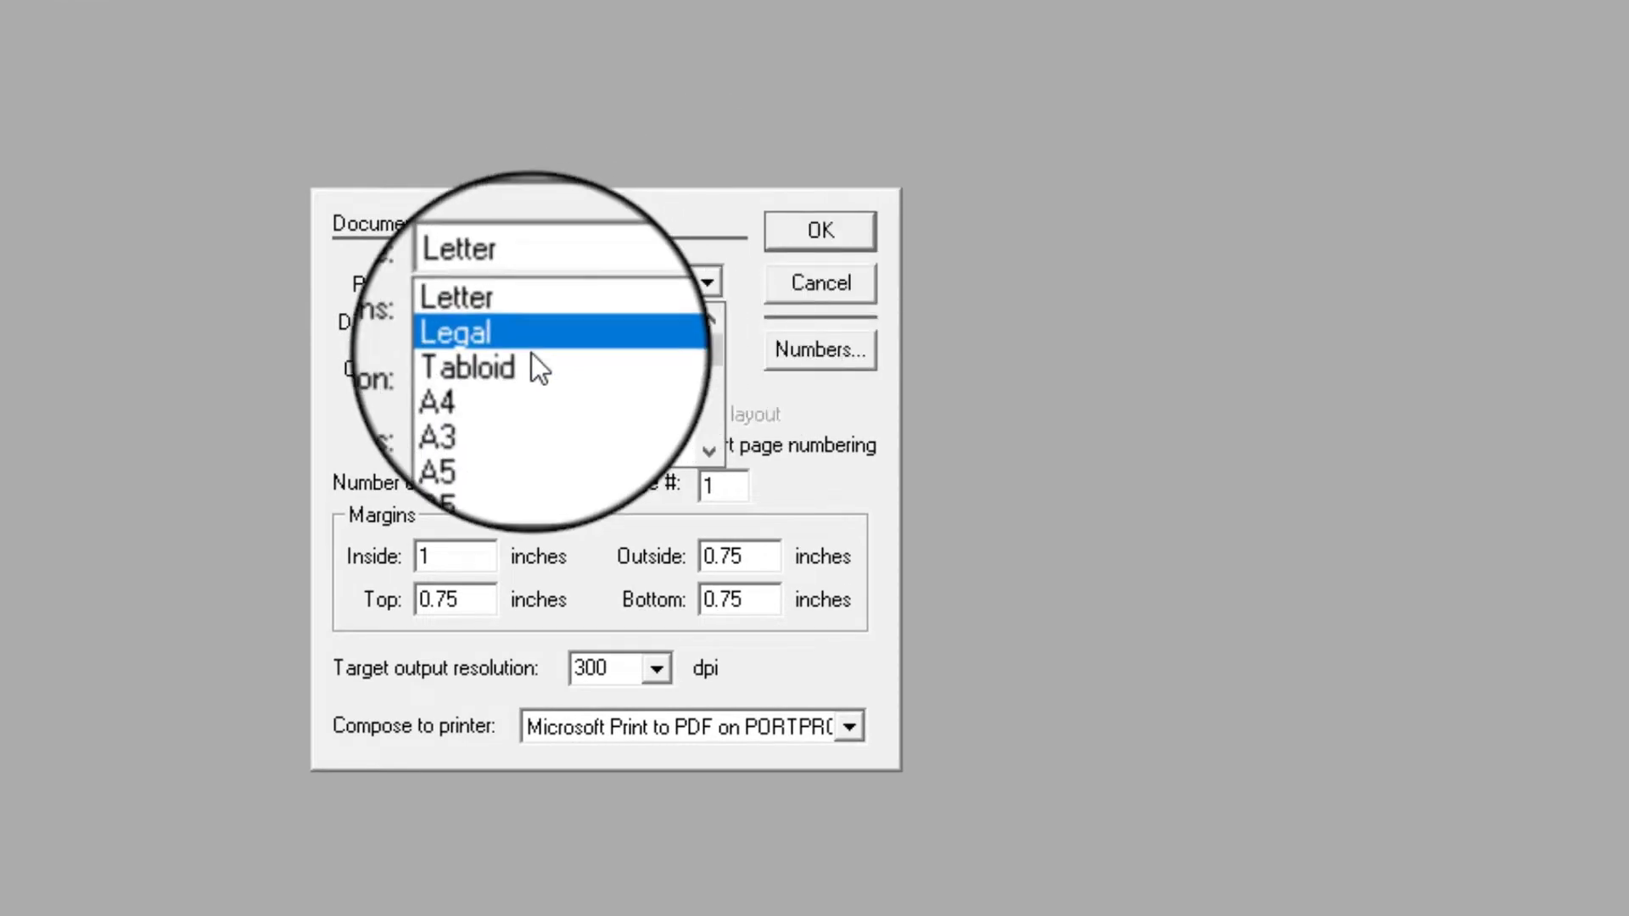
click(482, 383)
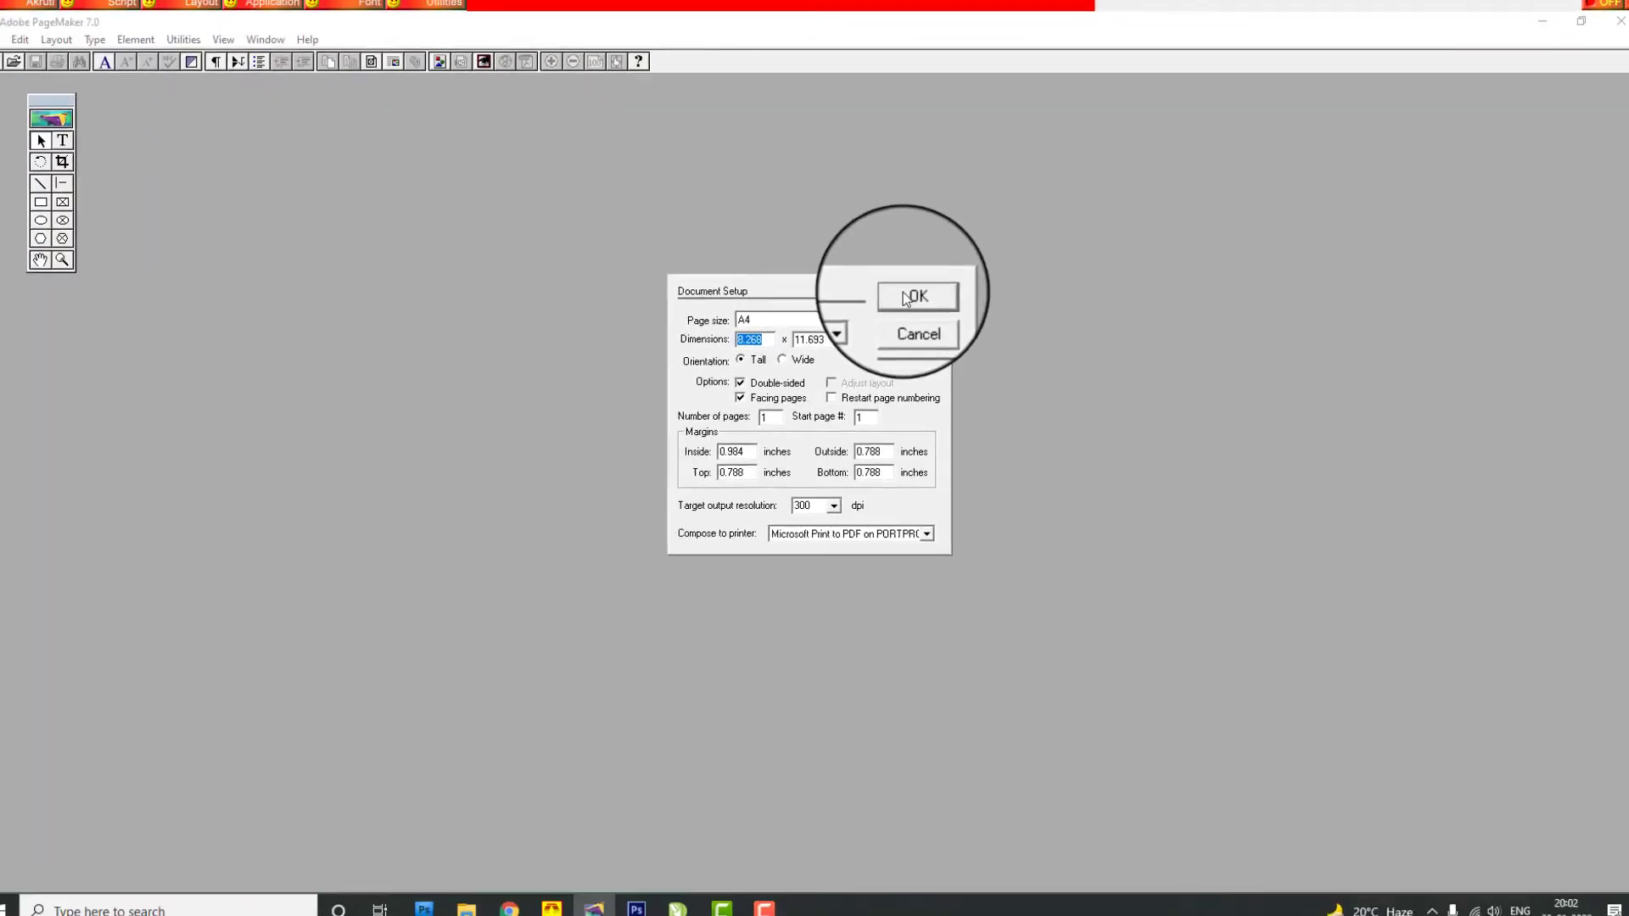
click(906, 297)
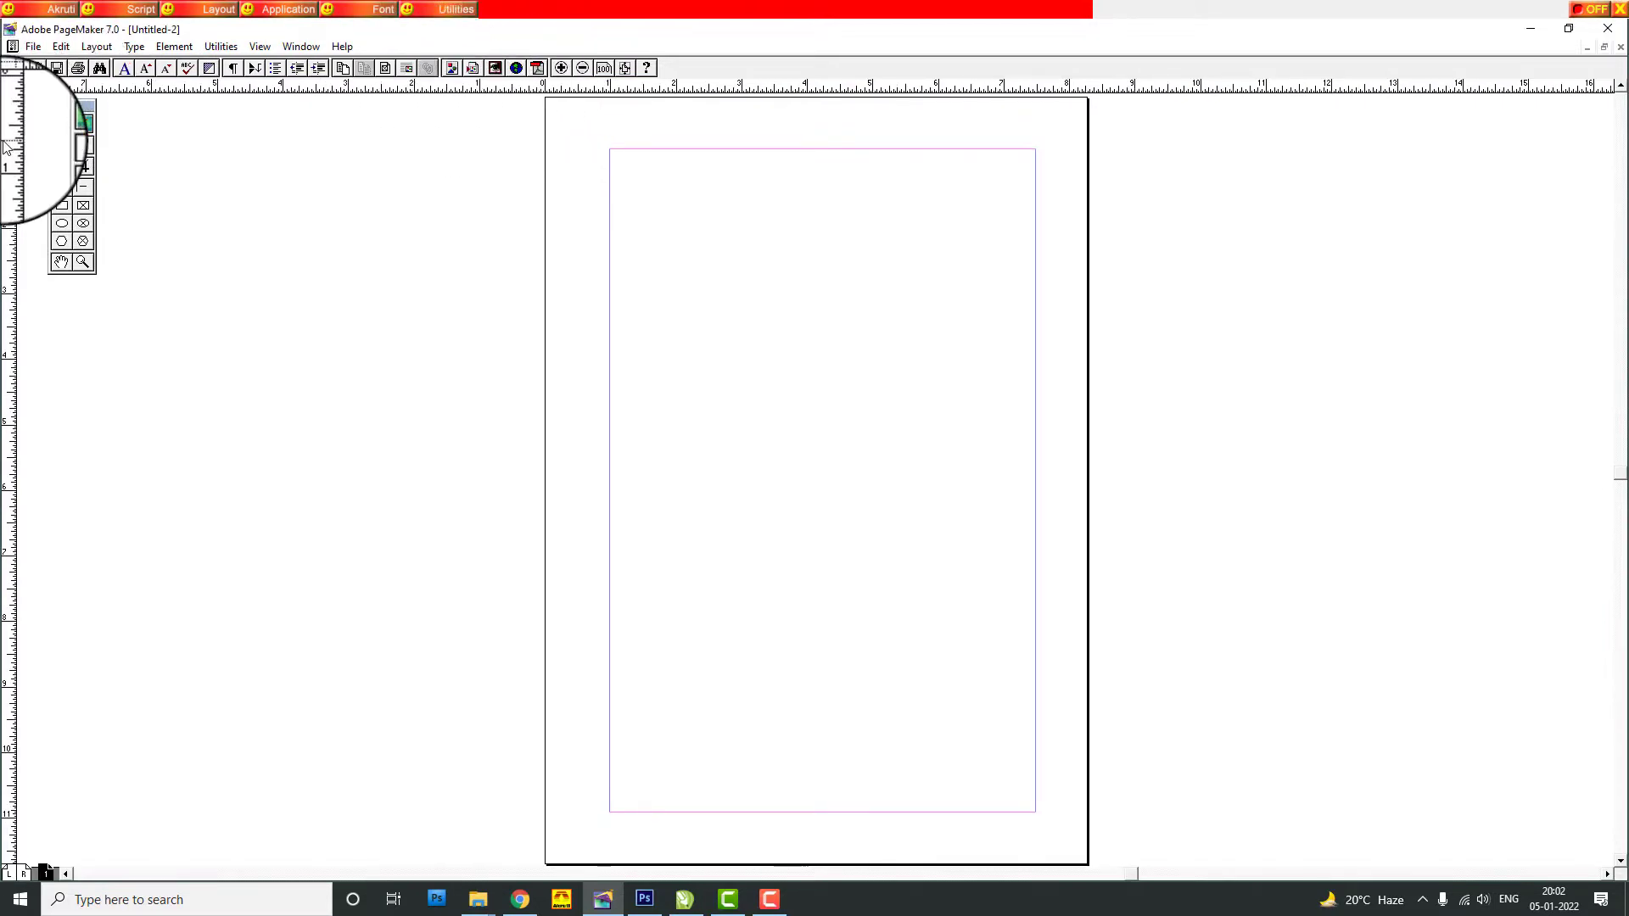
Switch both the horizontal and vertical rulers to millimetres.
right_click(388, 87)
click(432, 132)
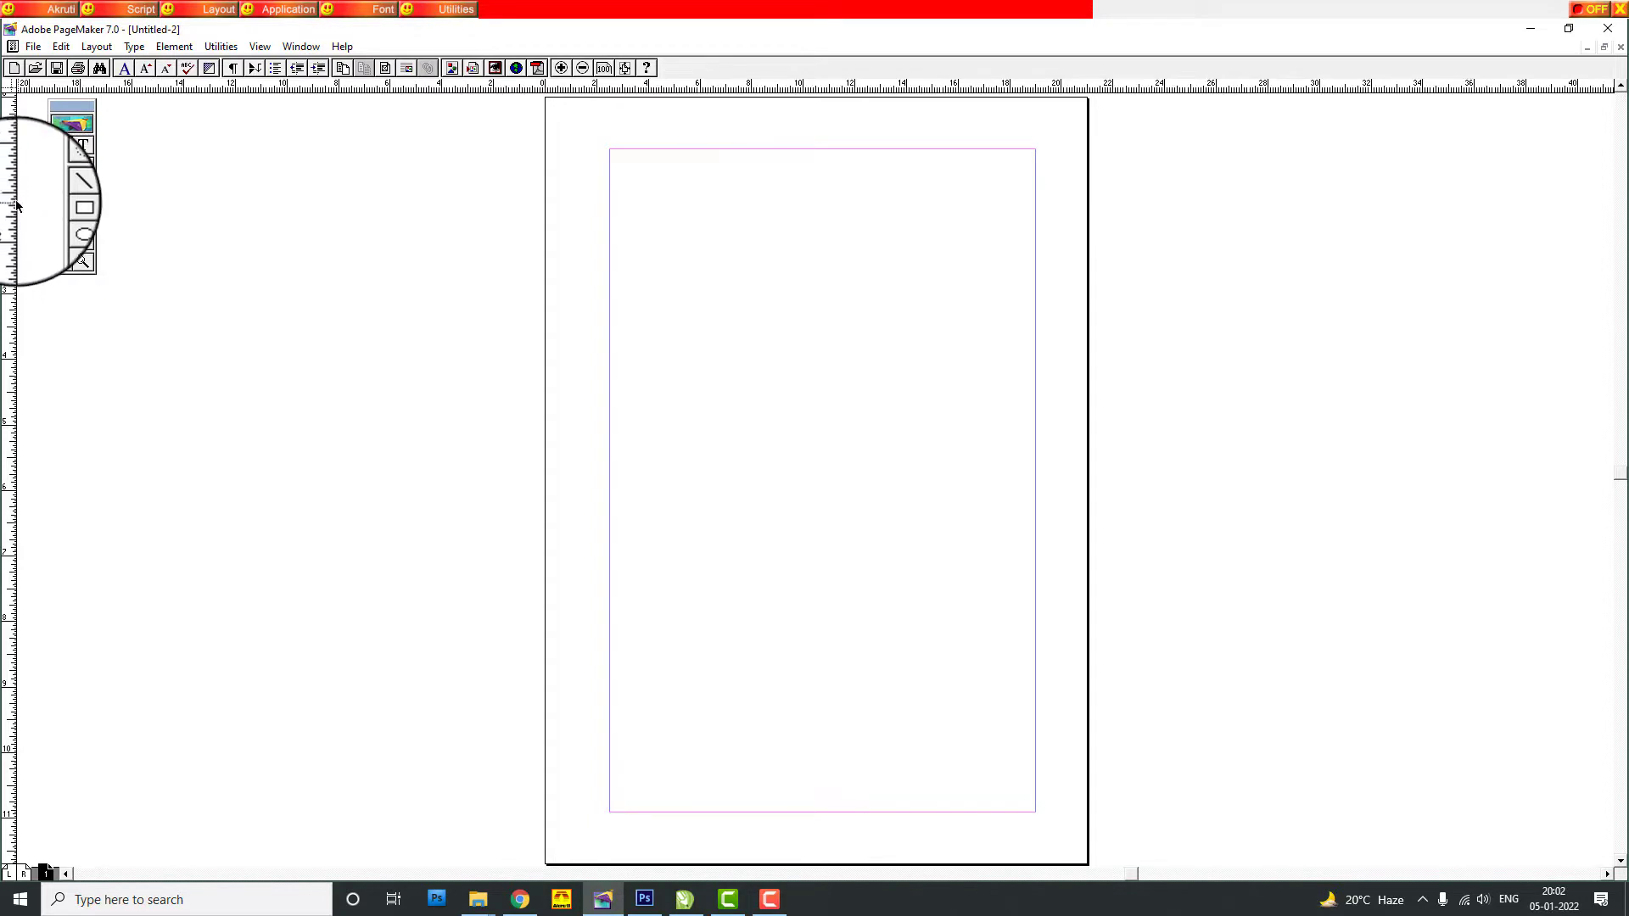
right_click(6, 189)
click(51, 235)
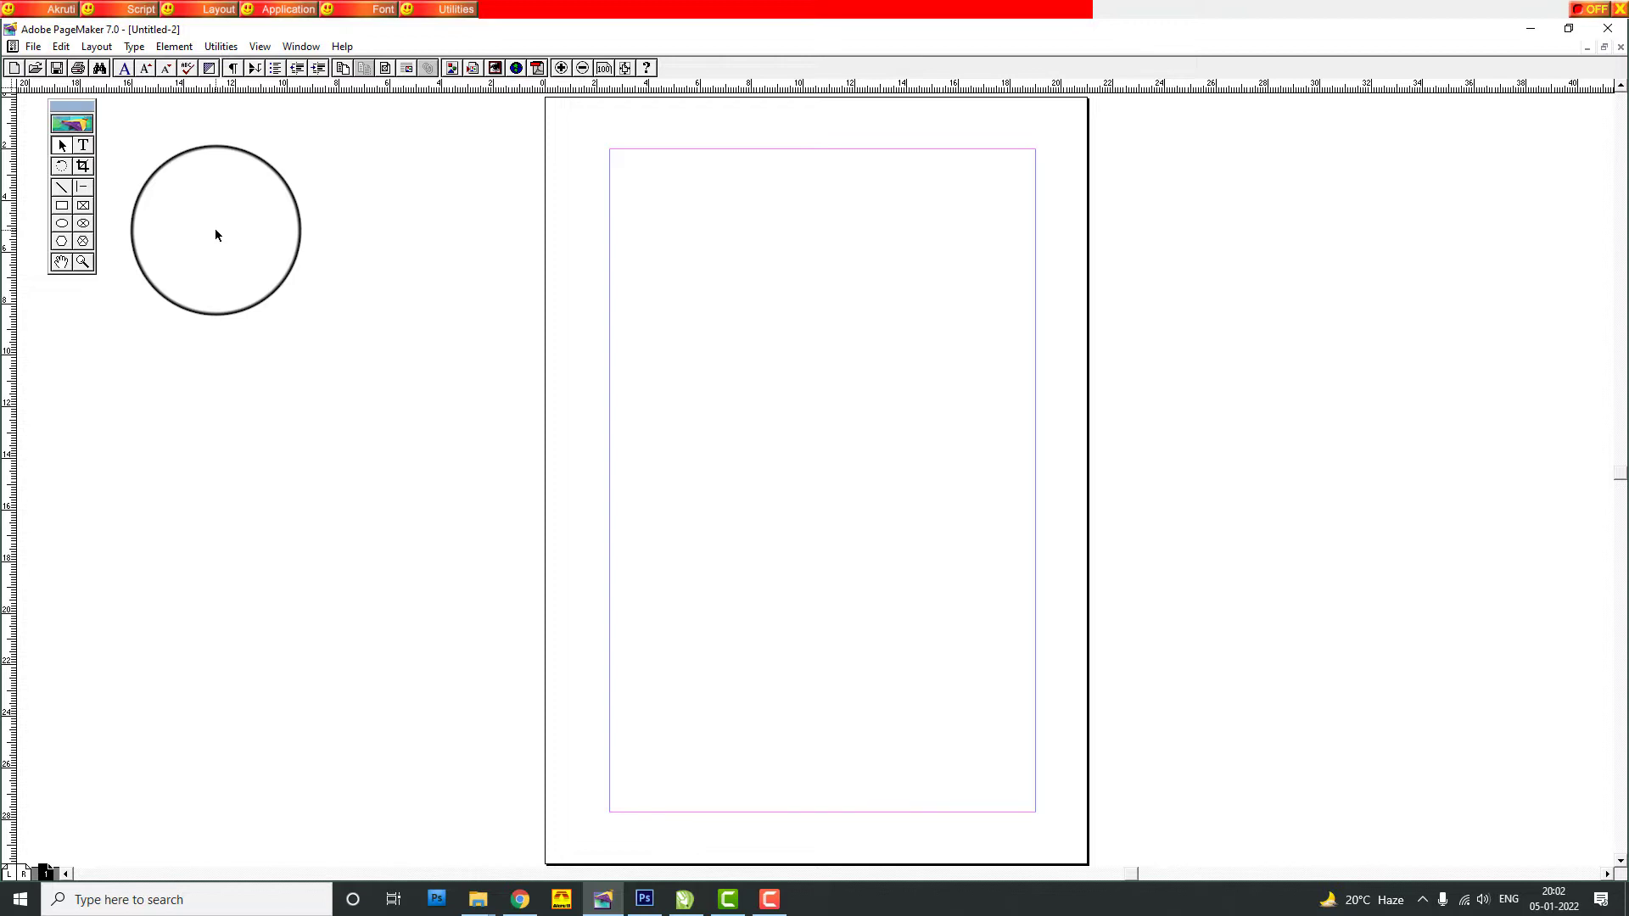
drag(216, 229, 241, 208)
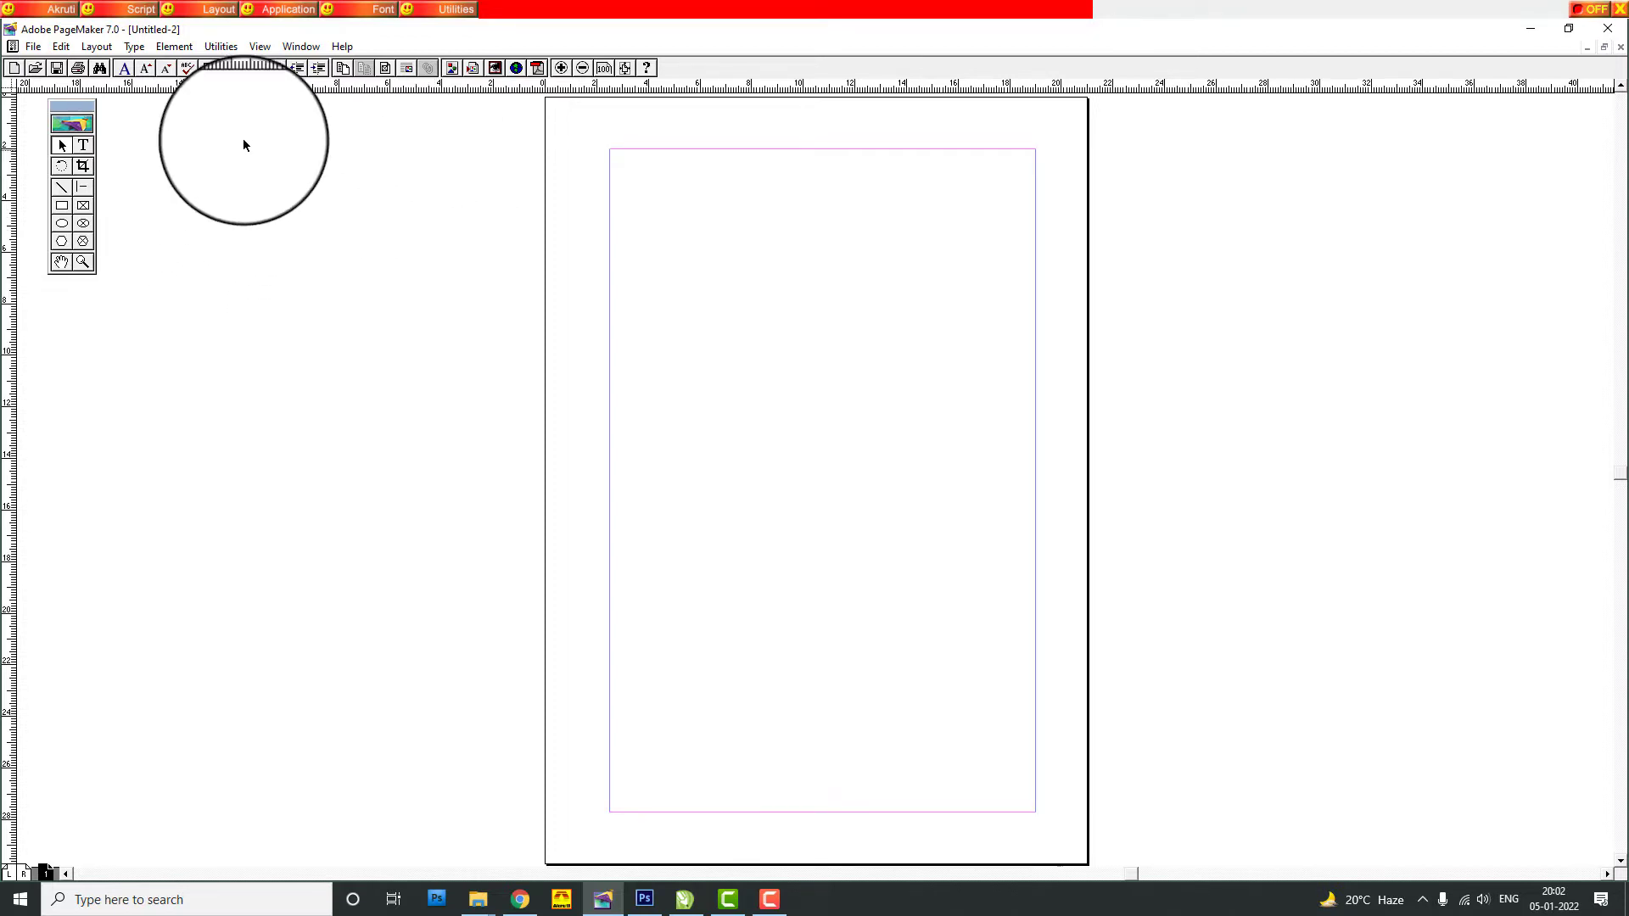
In Document Setup, set the Inside, Outside, Top and Bottom margins to 15 mm.
click(42, 56)
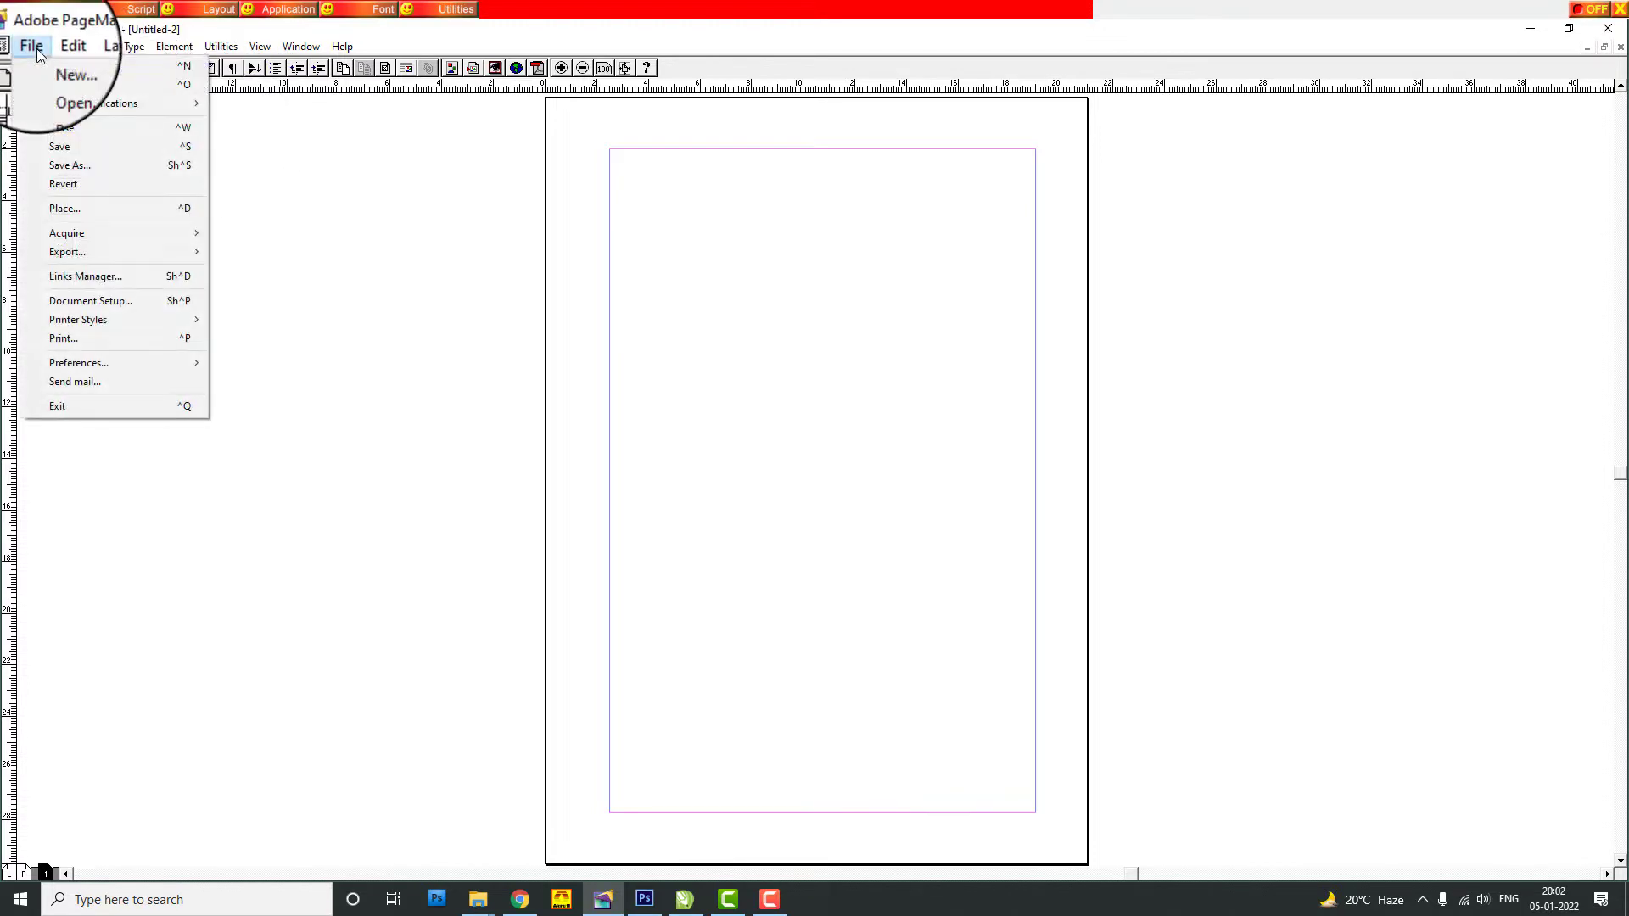
click(69, 299)
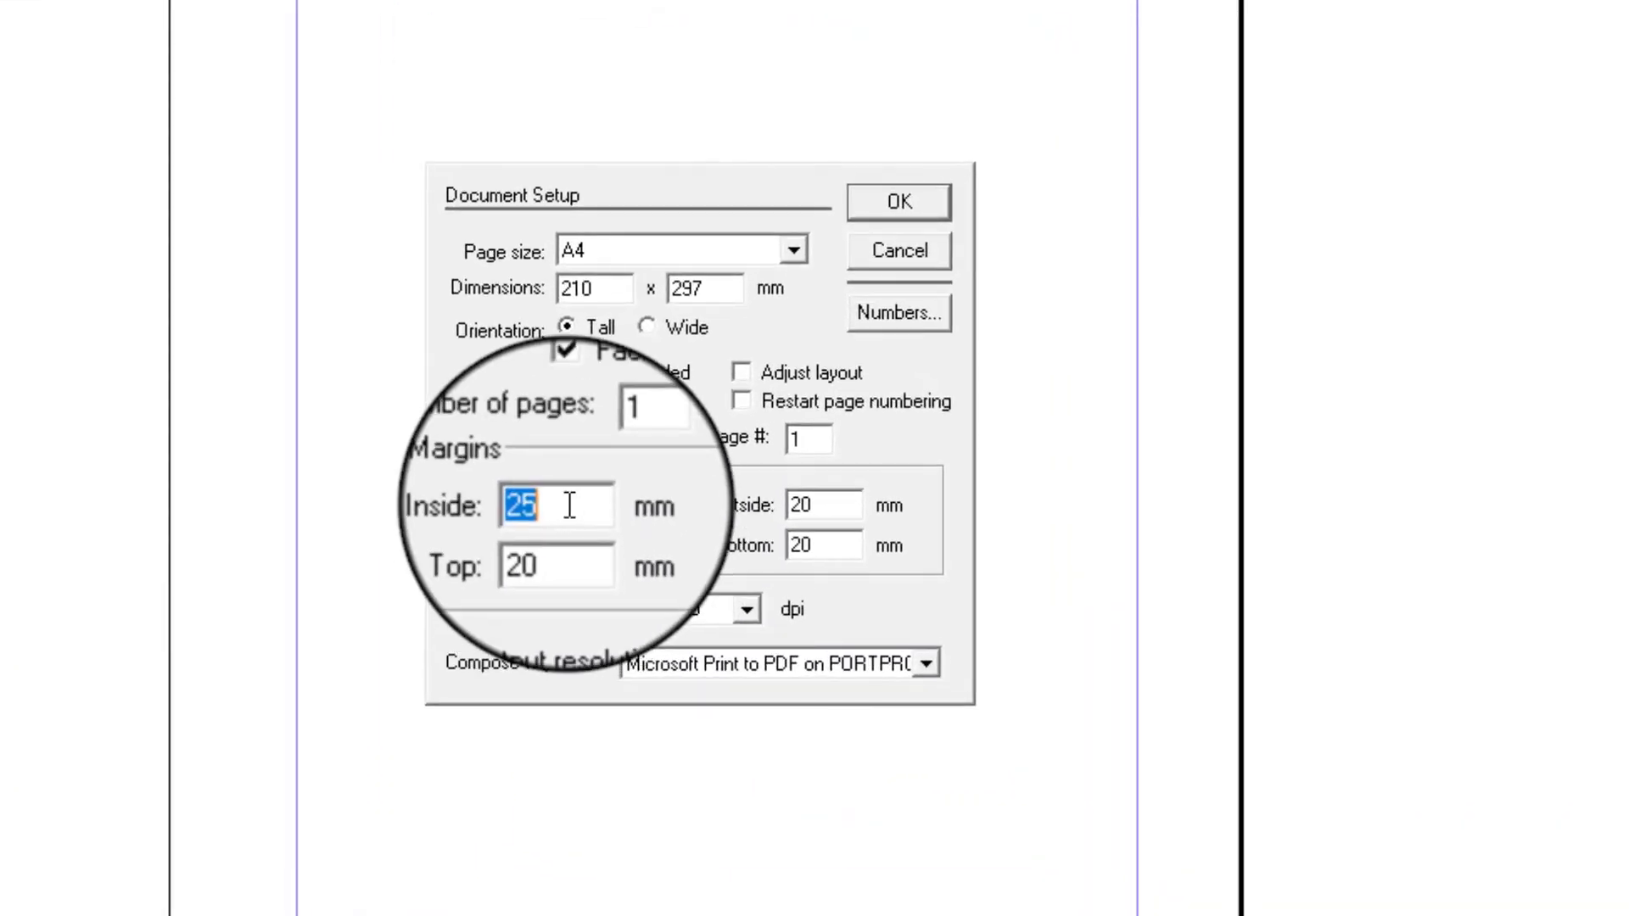
text(15)
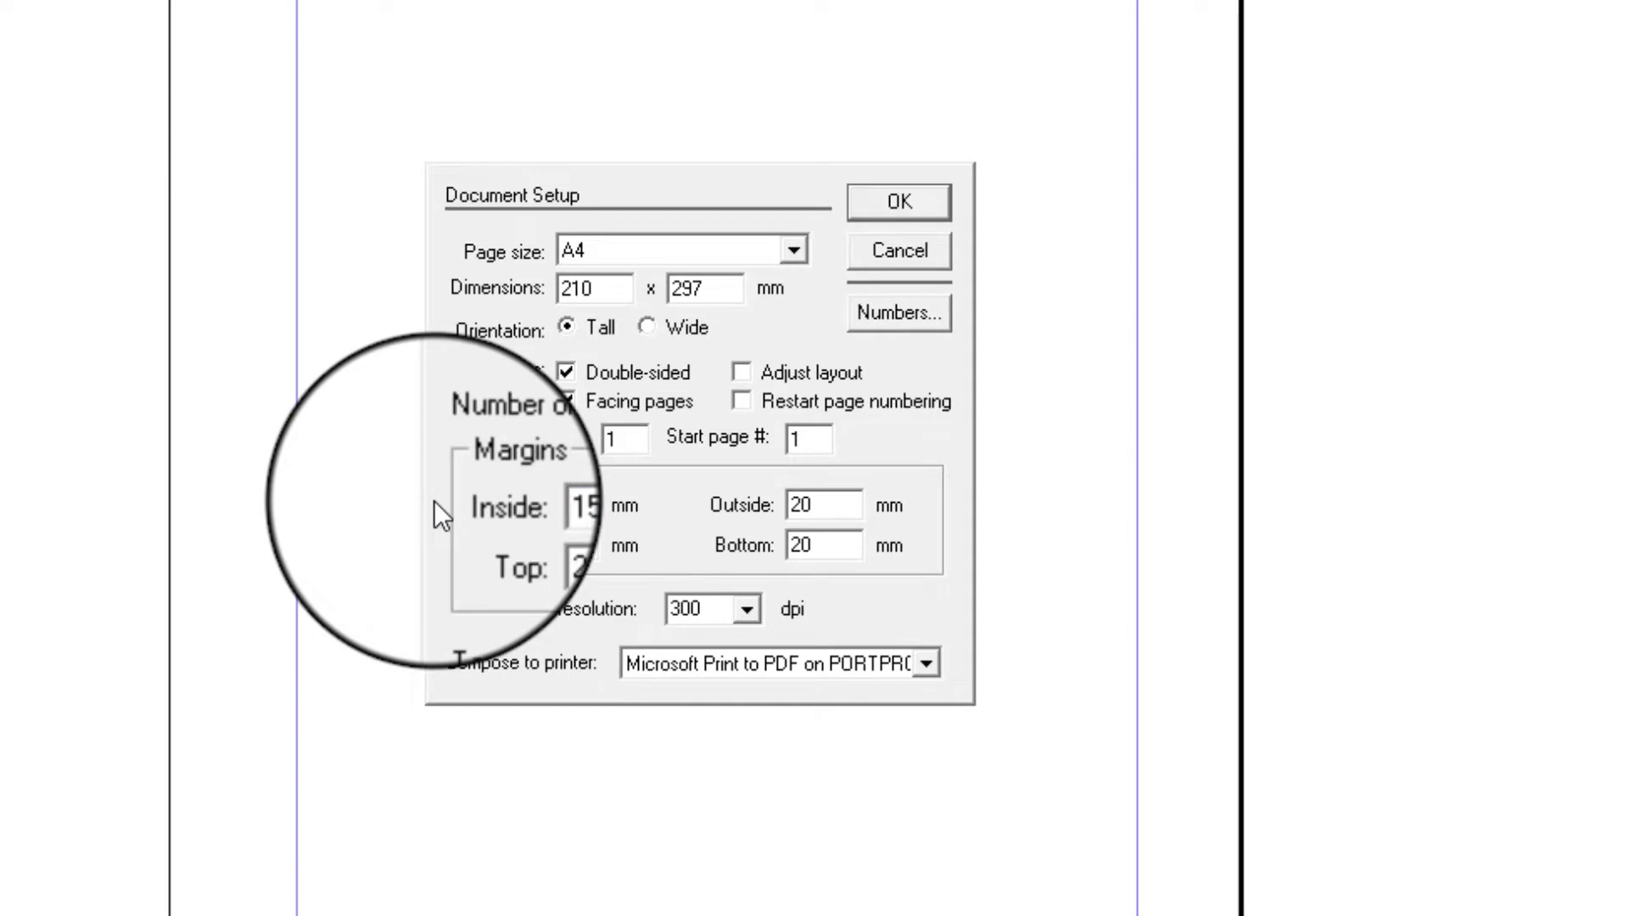
key(Tab)
text(15)
key(Tab)
text(15)
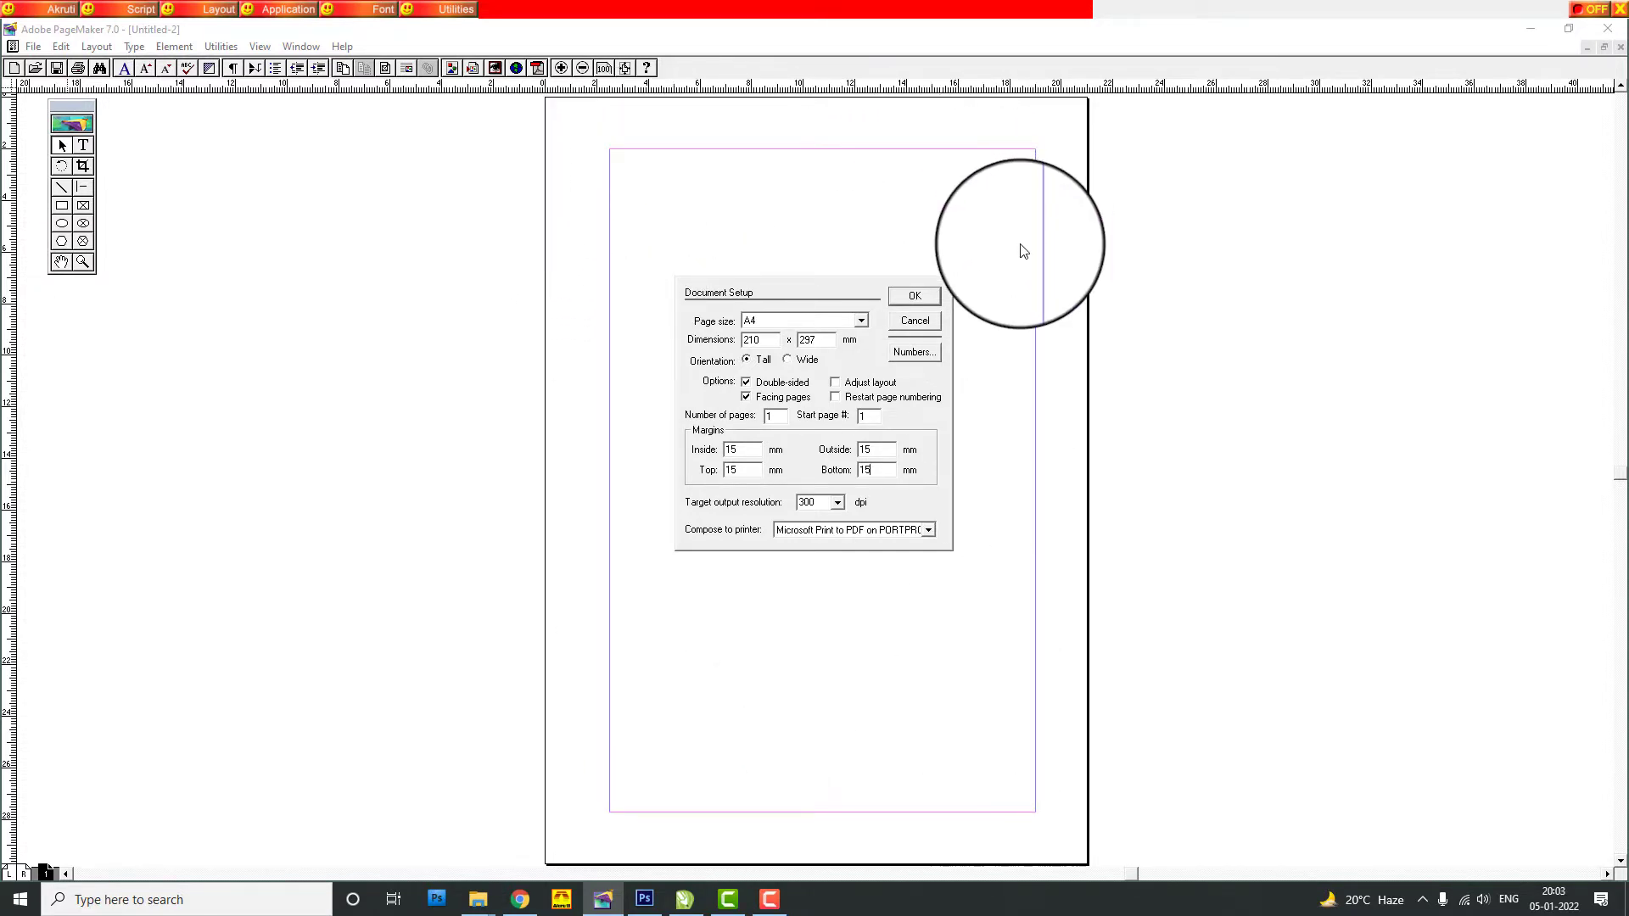
click(914, 296)
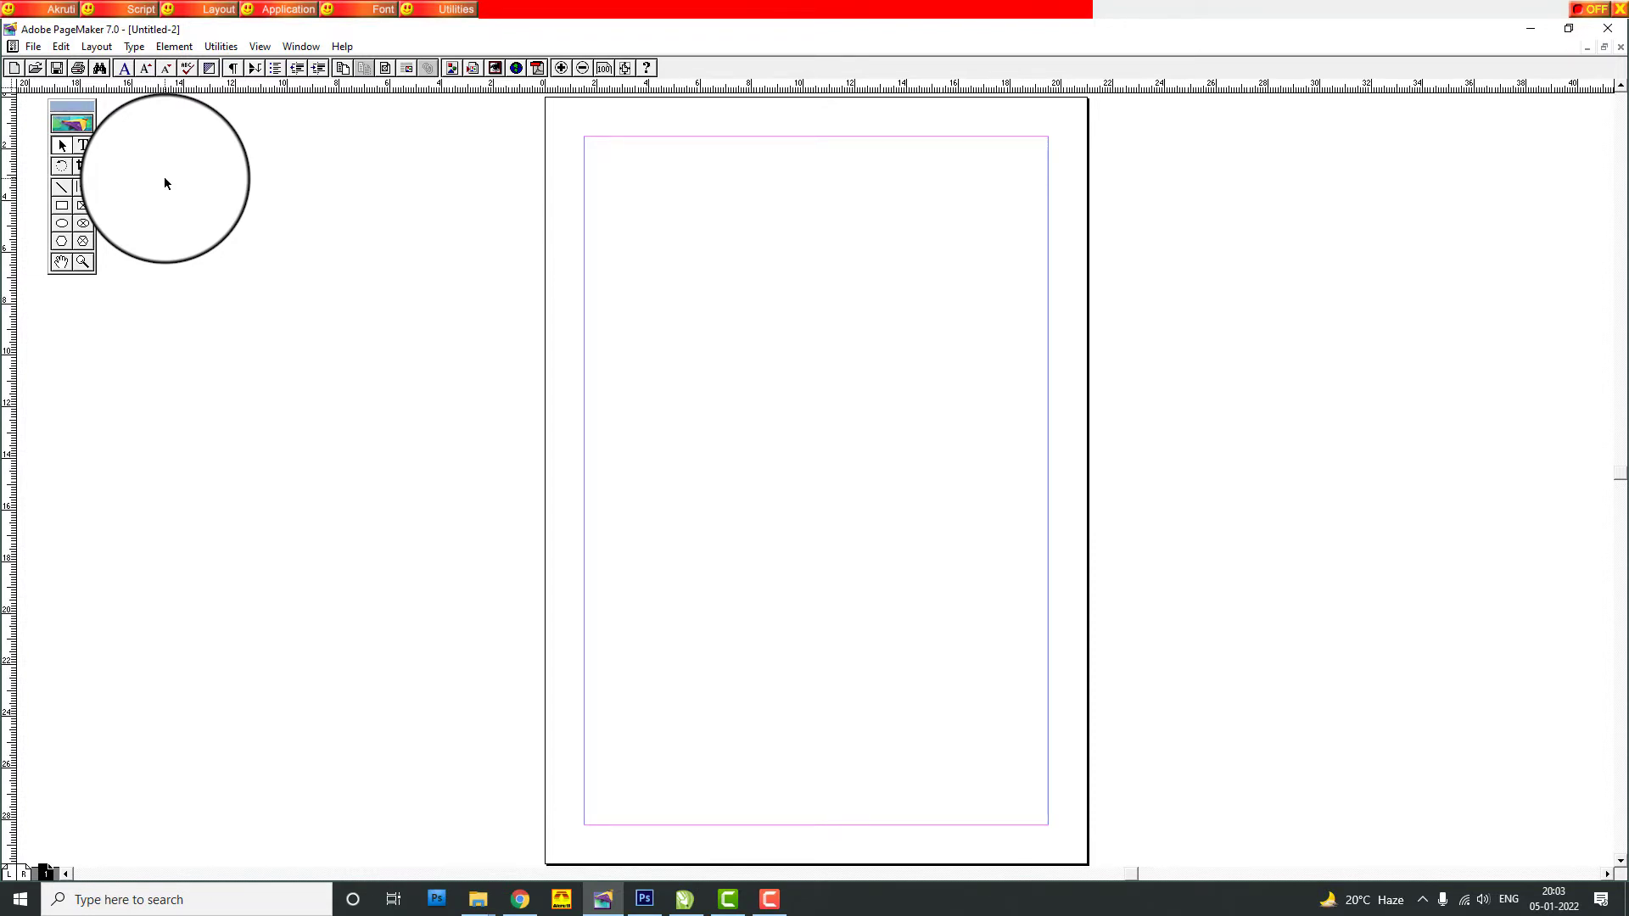
Zoom in, draw a rectangle from the top-left margin corner and select it.
key(ctrl+2)
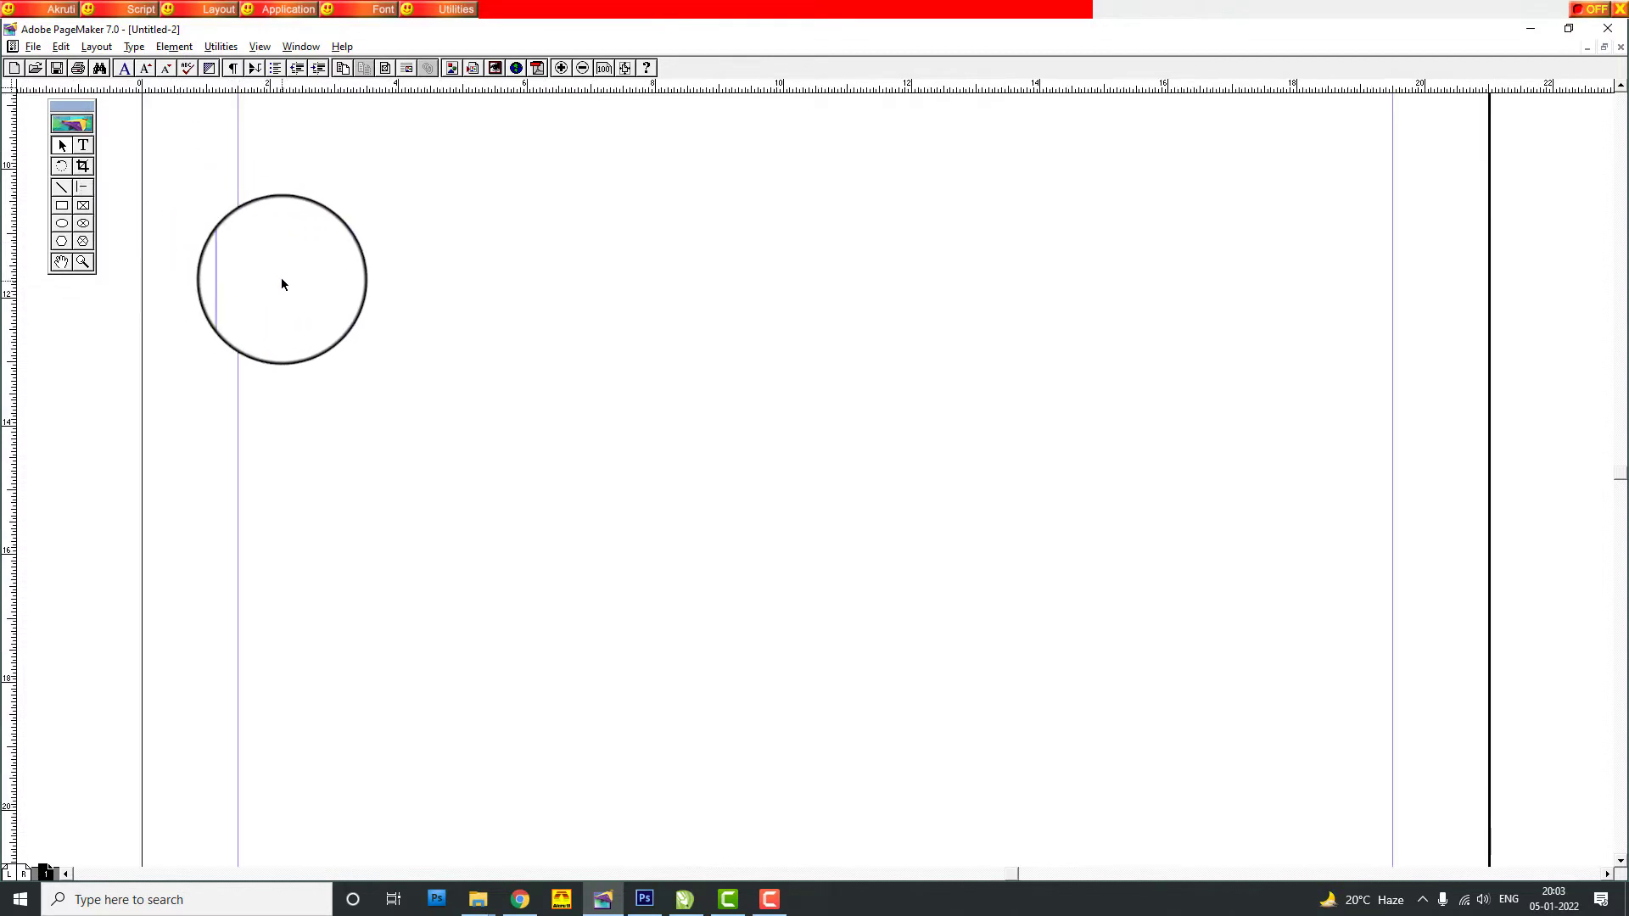
drag(288, 330, 303, 383)
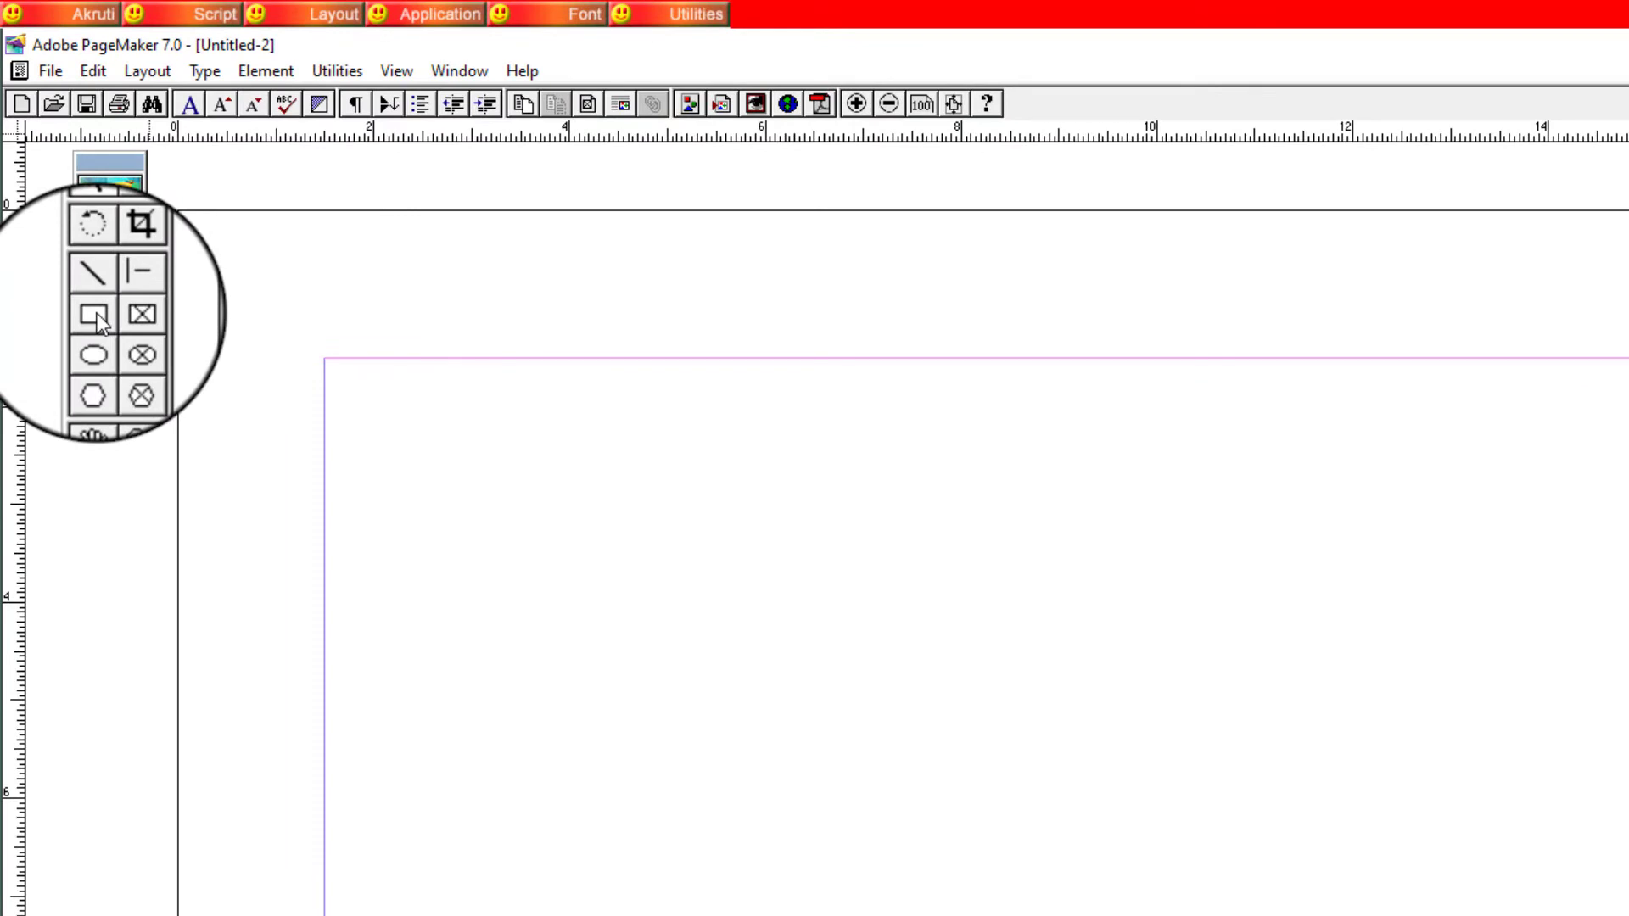
click(96, 315)
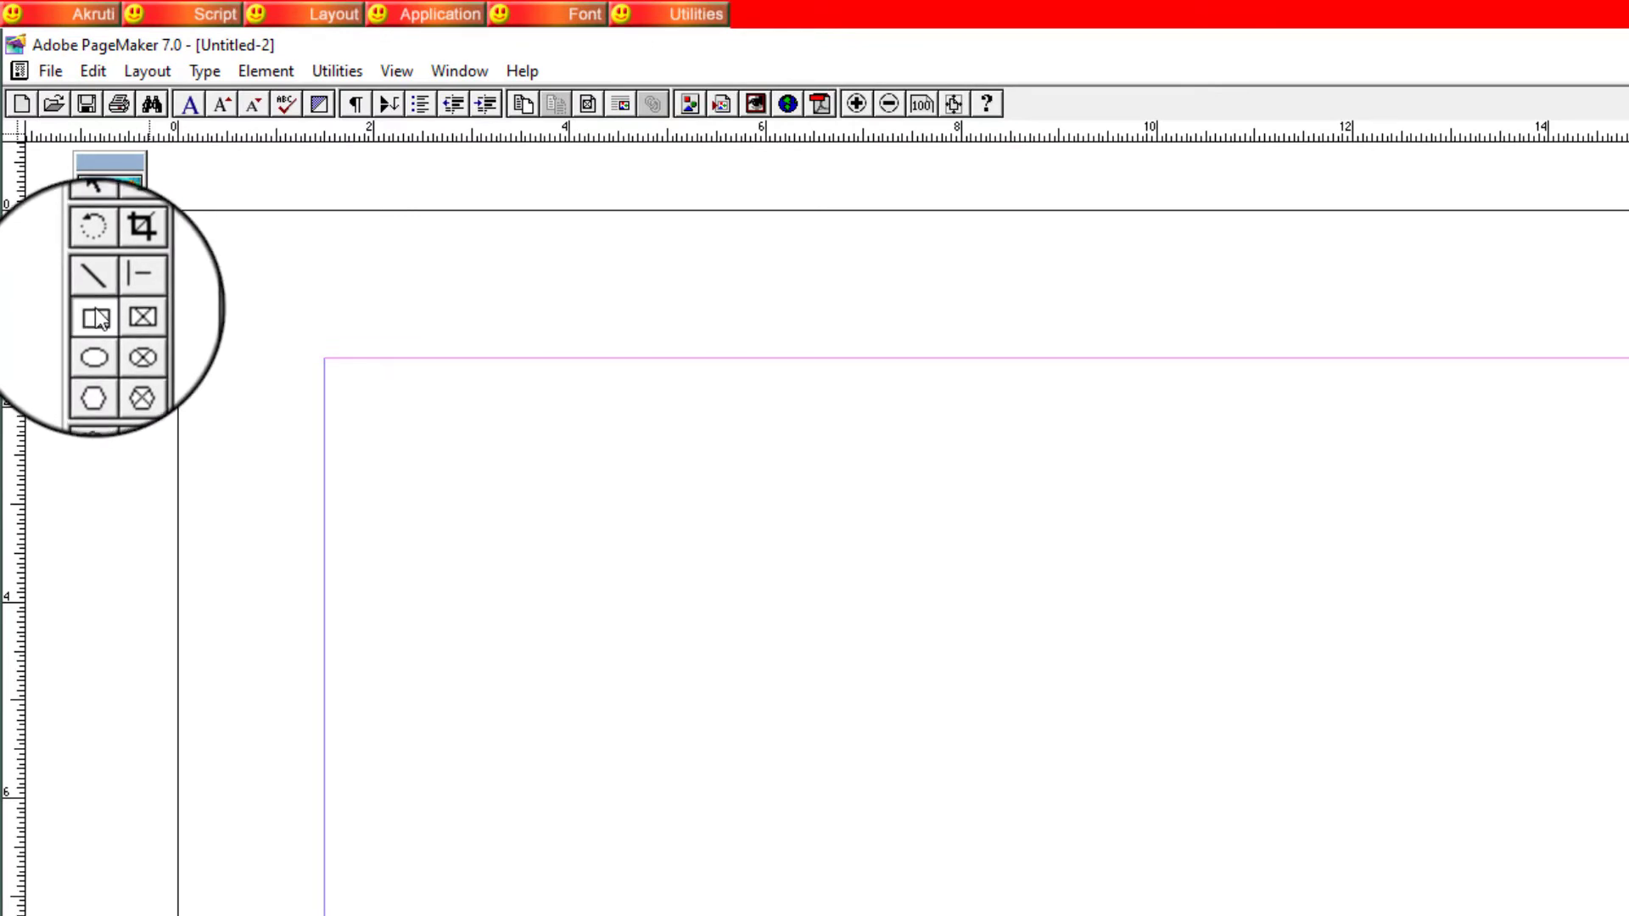
drag(325, 358, 566, 477)
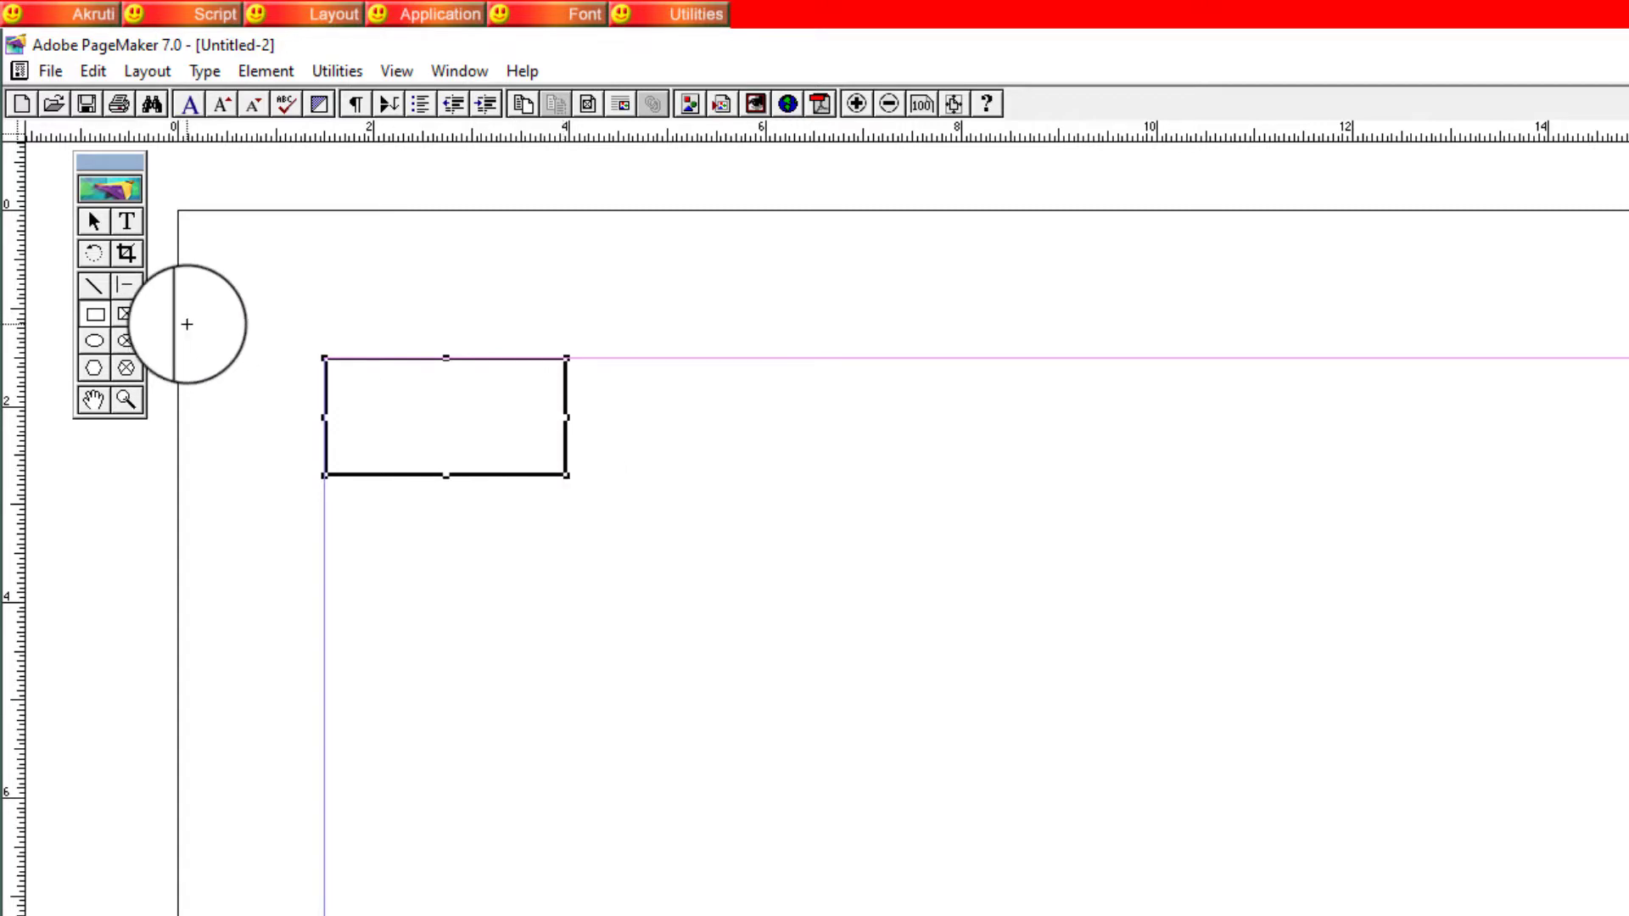
click(94, 221)
drag(259, 296, 715, 633)
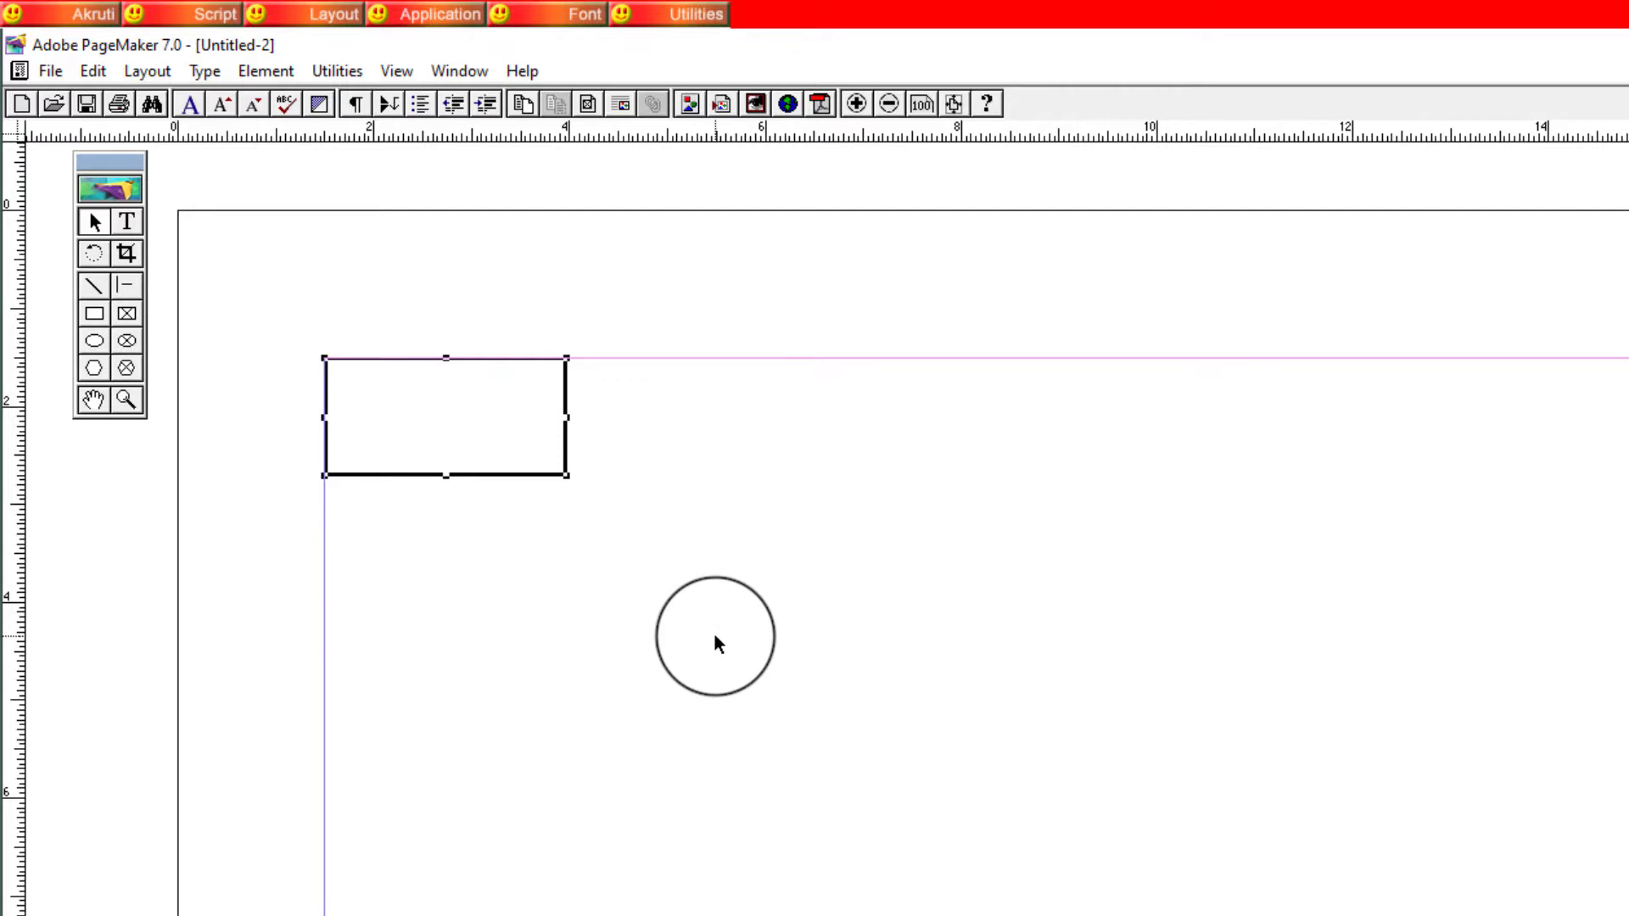
Use the Control Palette to make the rectangle W 25 mm by H 10 mm.
key(ctrl+apostrophe)
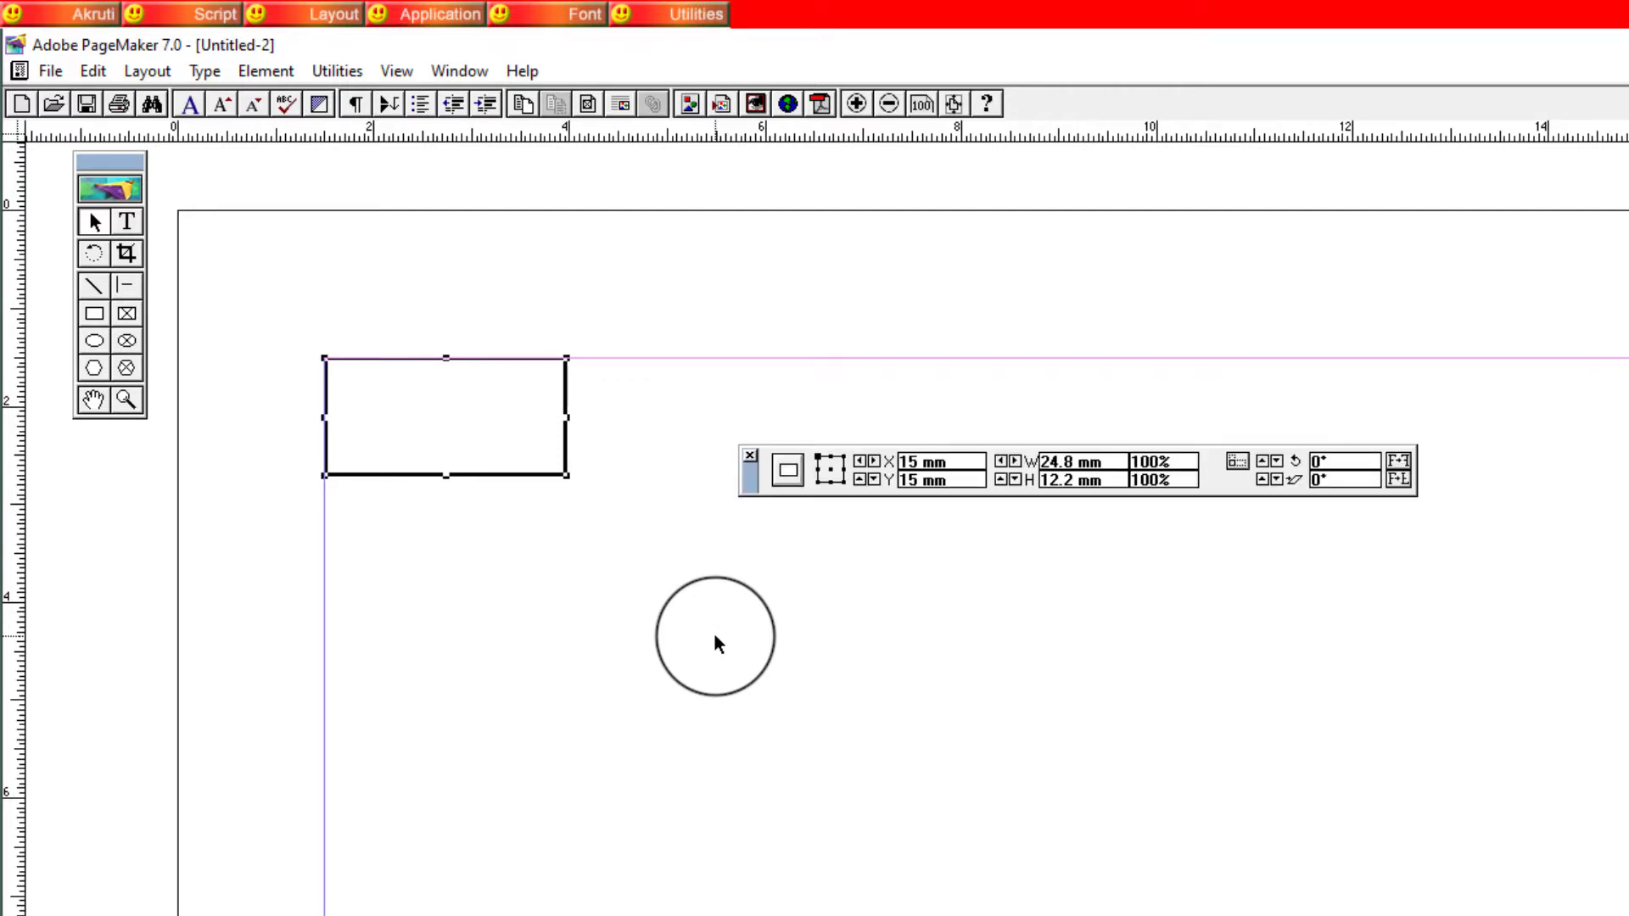
click(829, 469)
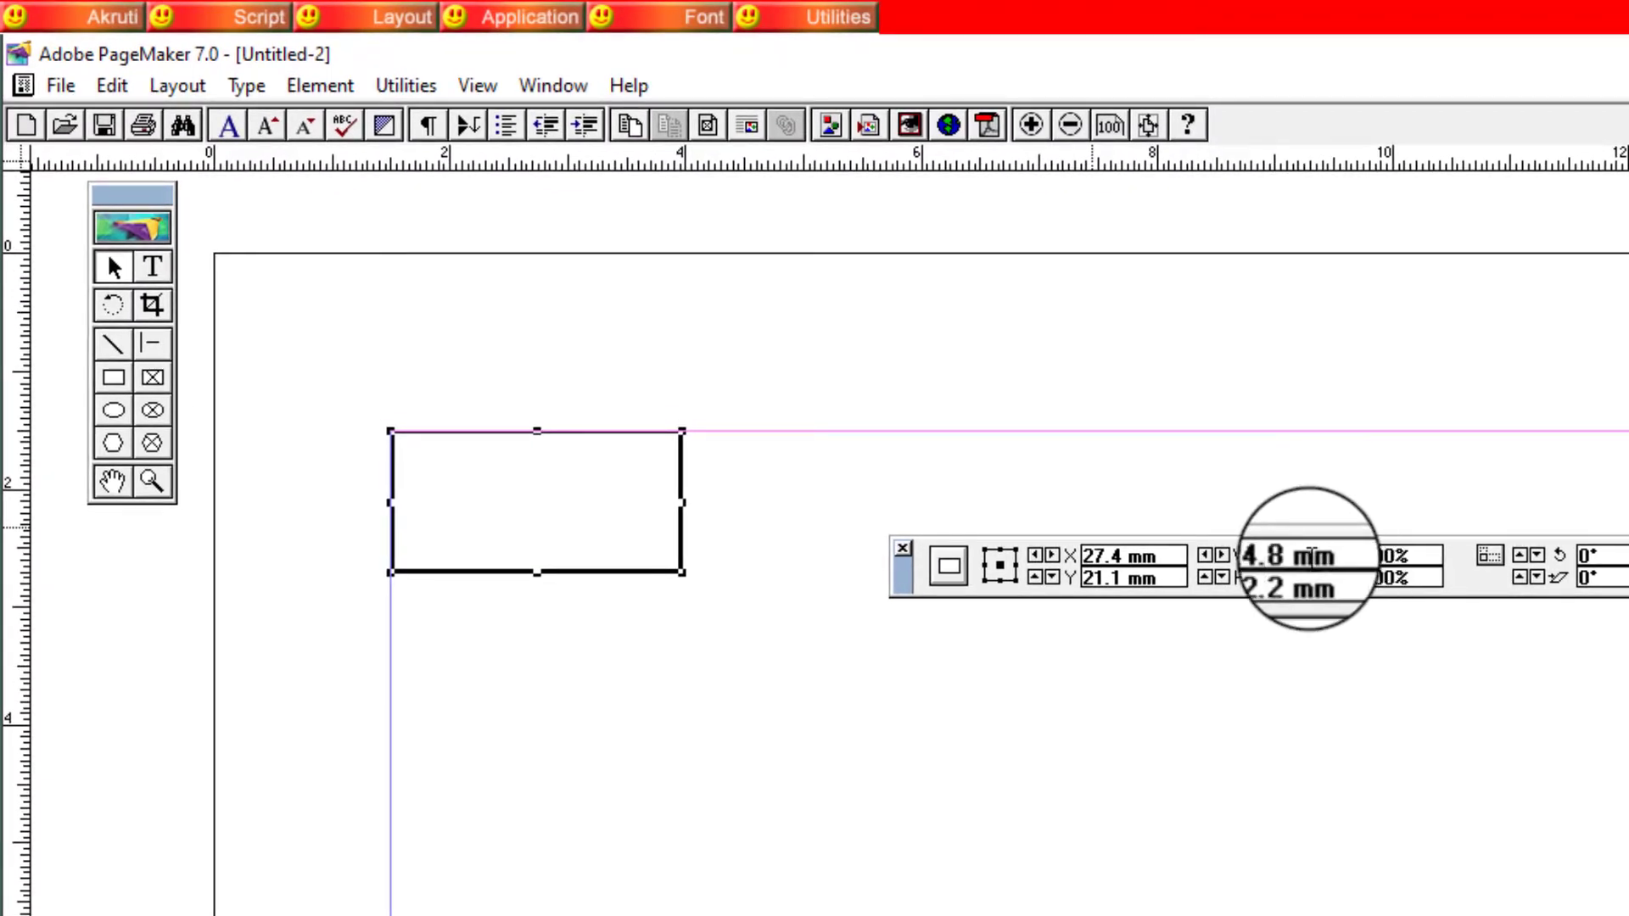
double_click(1323, 557)
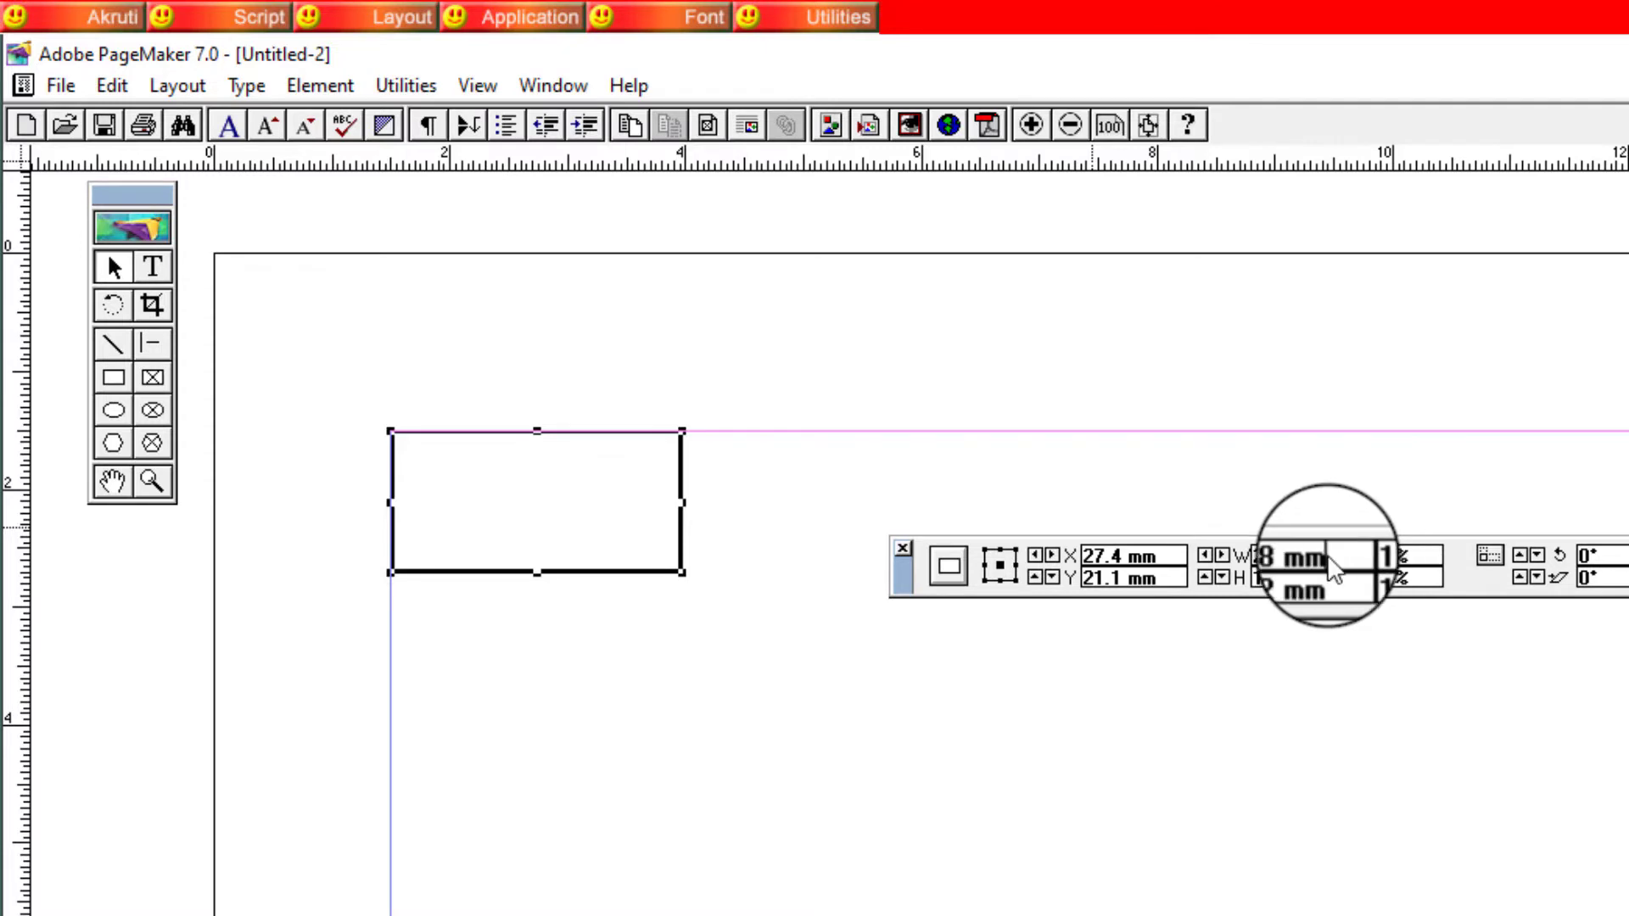
text(25)
key(Tab)
text(10)
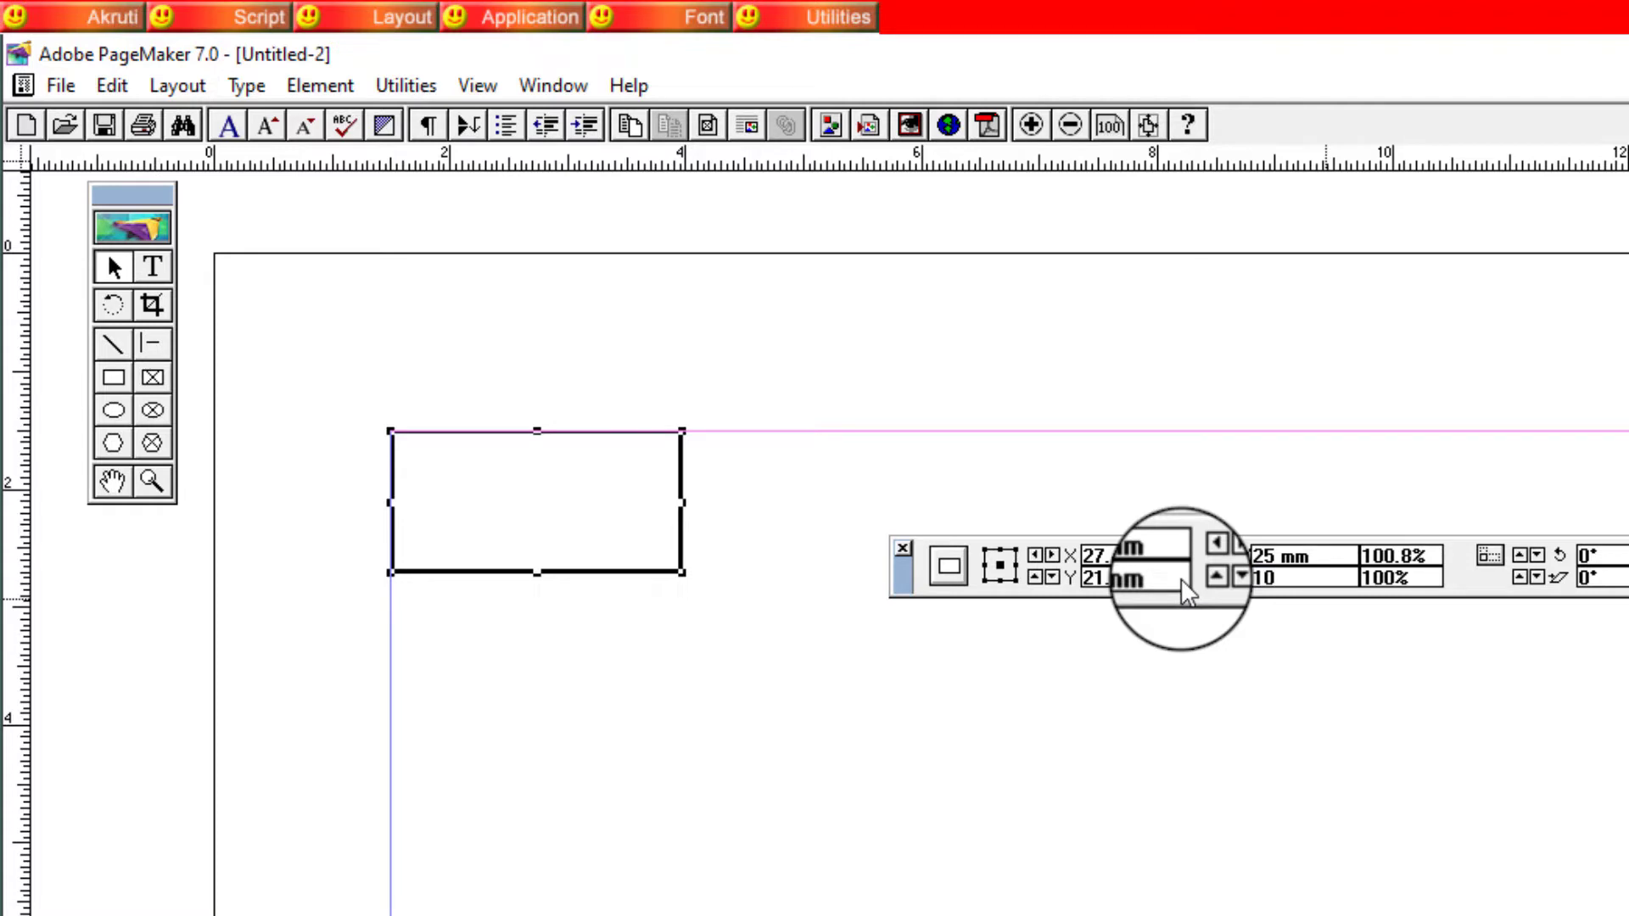
key(Return)
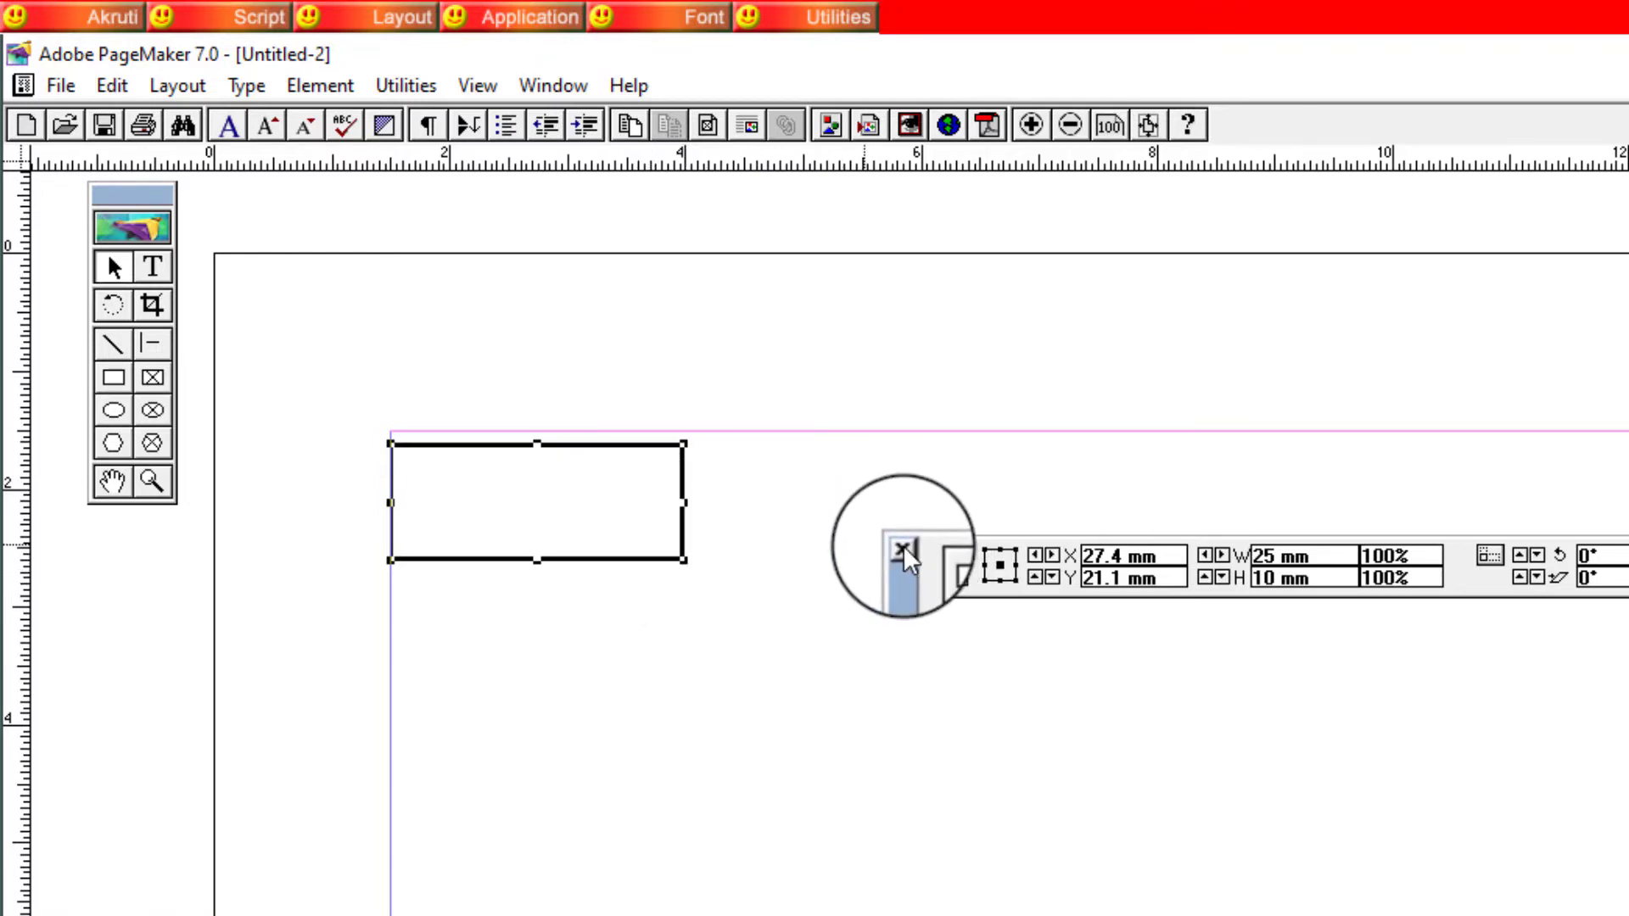
drag(901, 547, 570, 343)
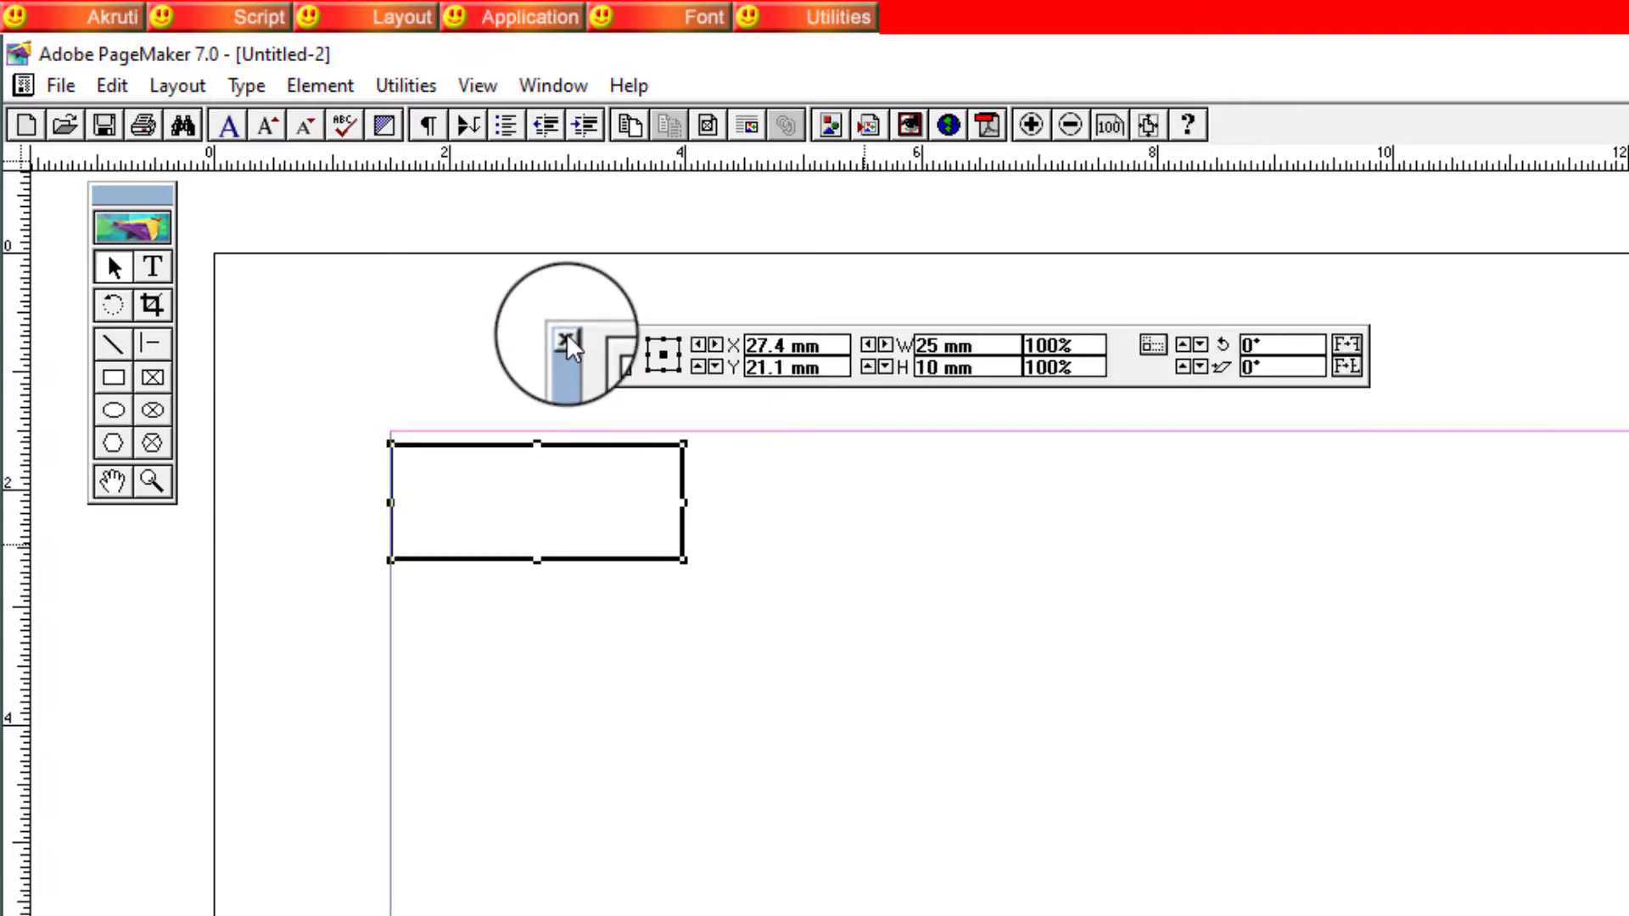
click(567, 339)
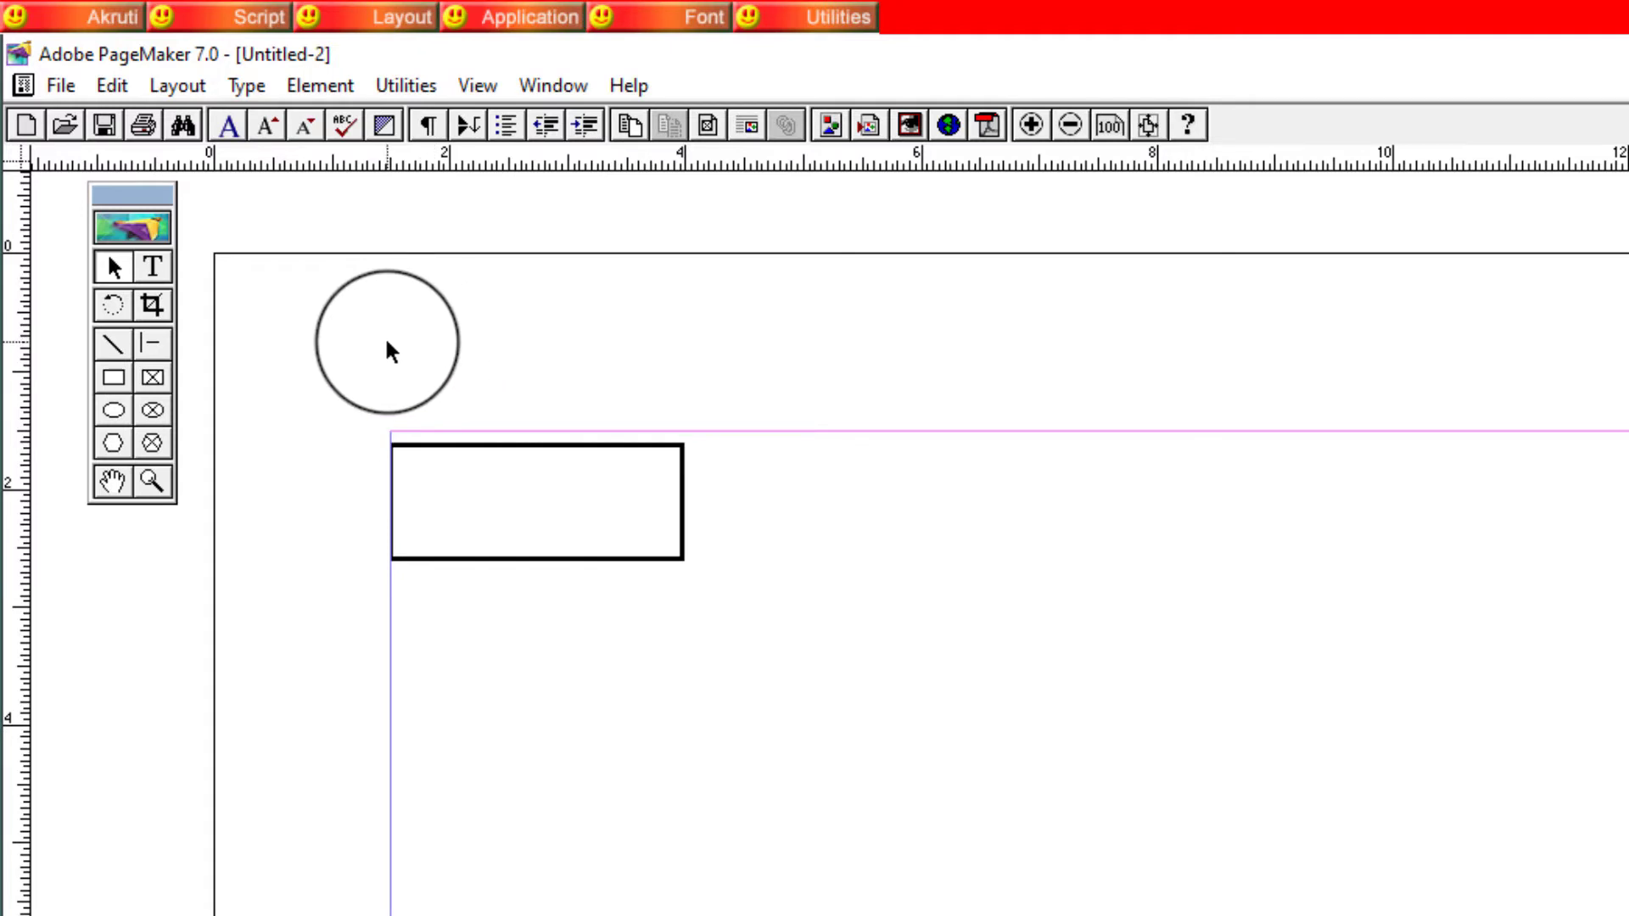
Remove boxes two through six, keeping only the original 25 × 10 mm rectangle.
click(648, 445)
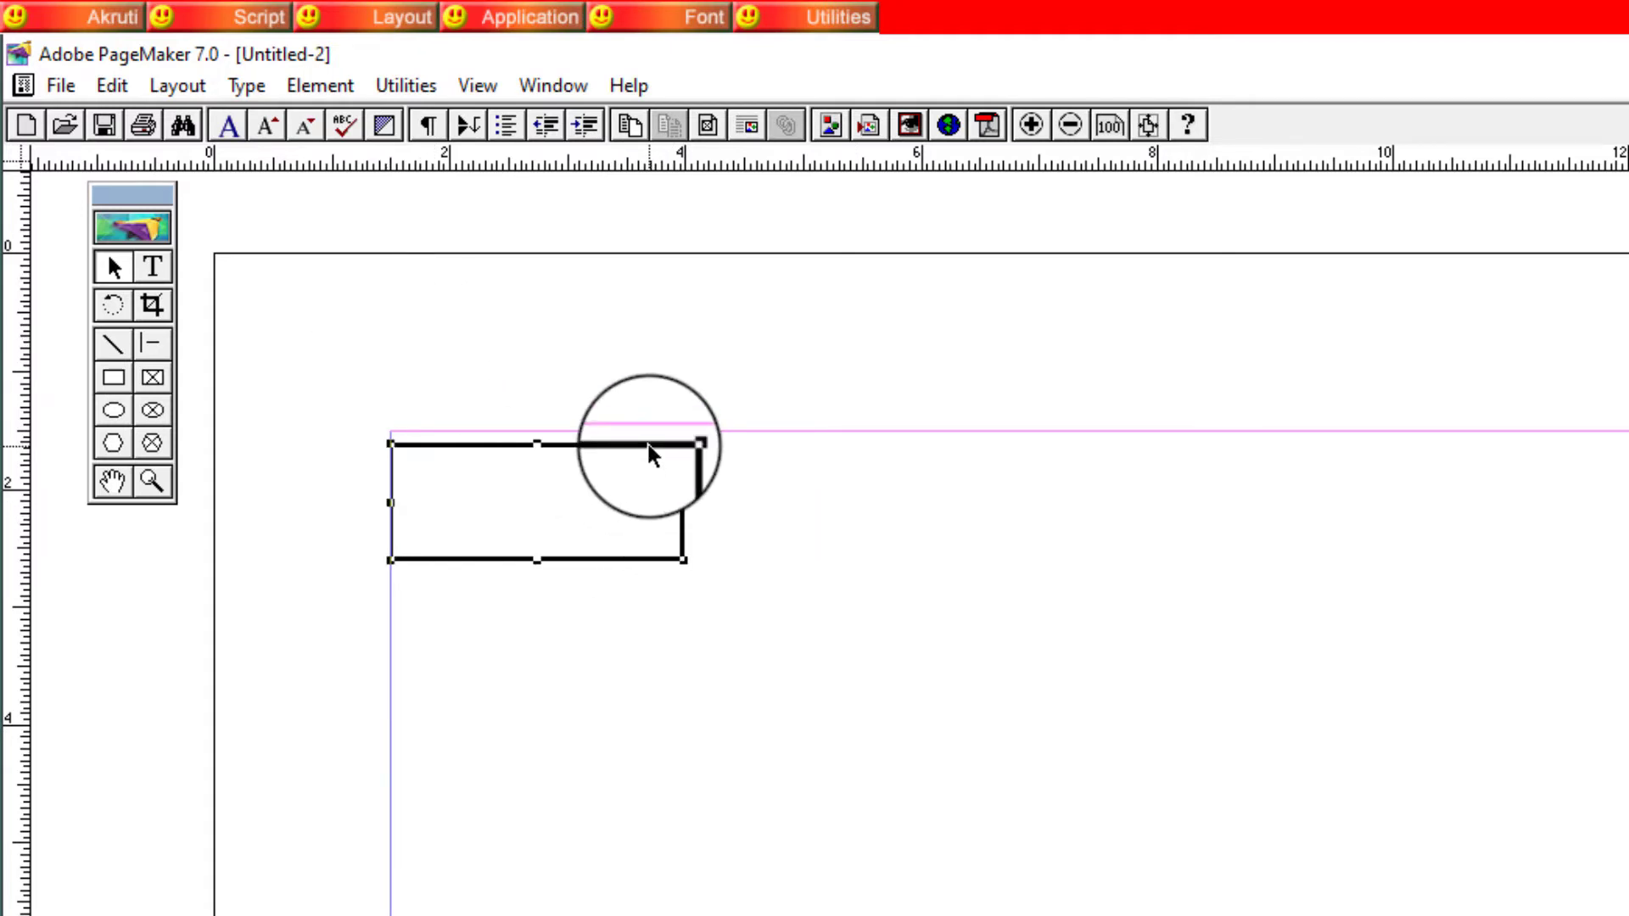
mouse_move(643, 446)
mouse_down()
mouse_move(854, 469)
mouse_move(658, 343)
mouse_move(1405, 318)
mouse_up()
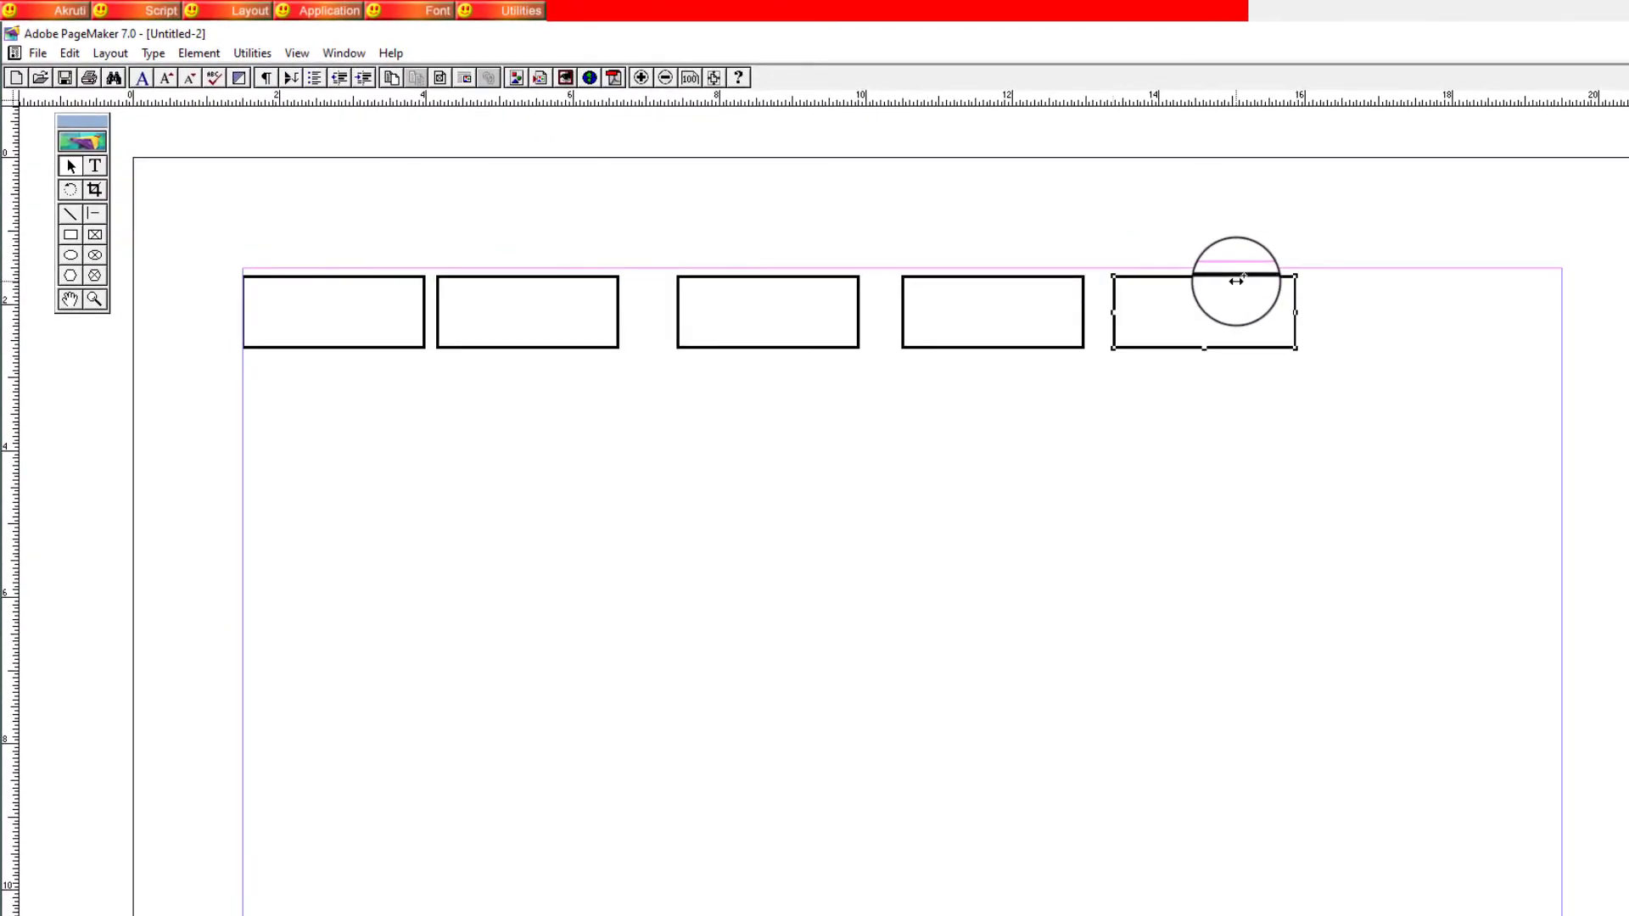
drag(1236, 280, 1461, 279)
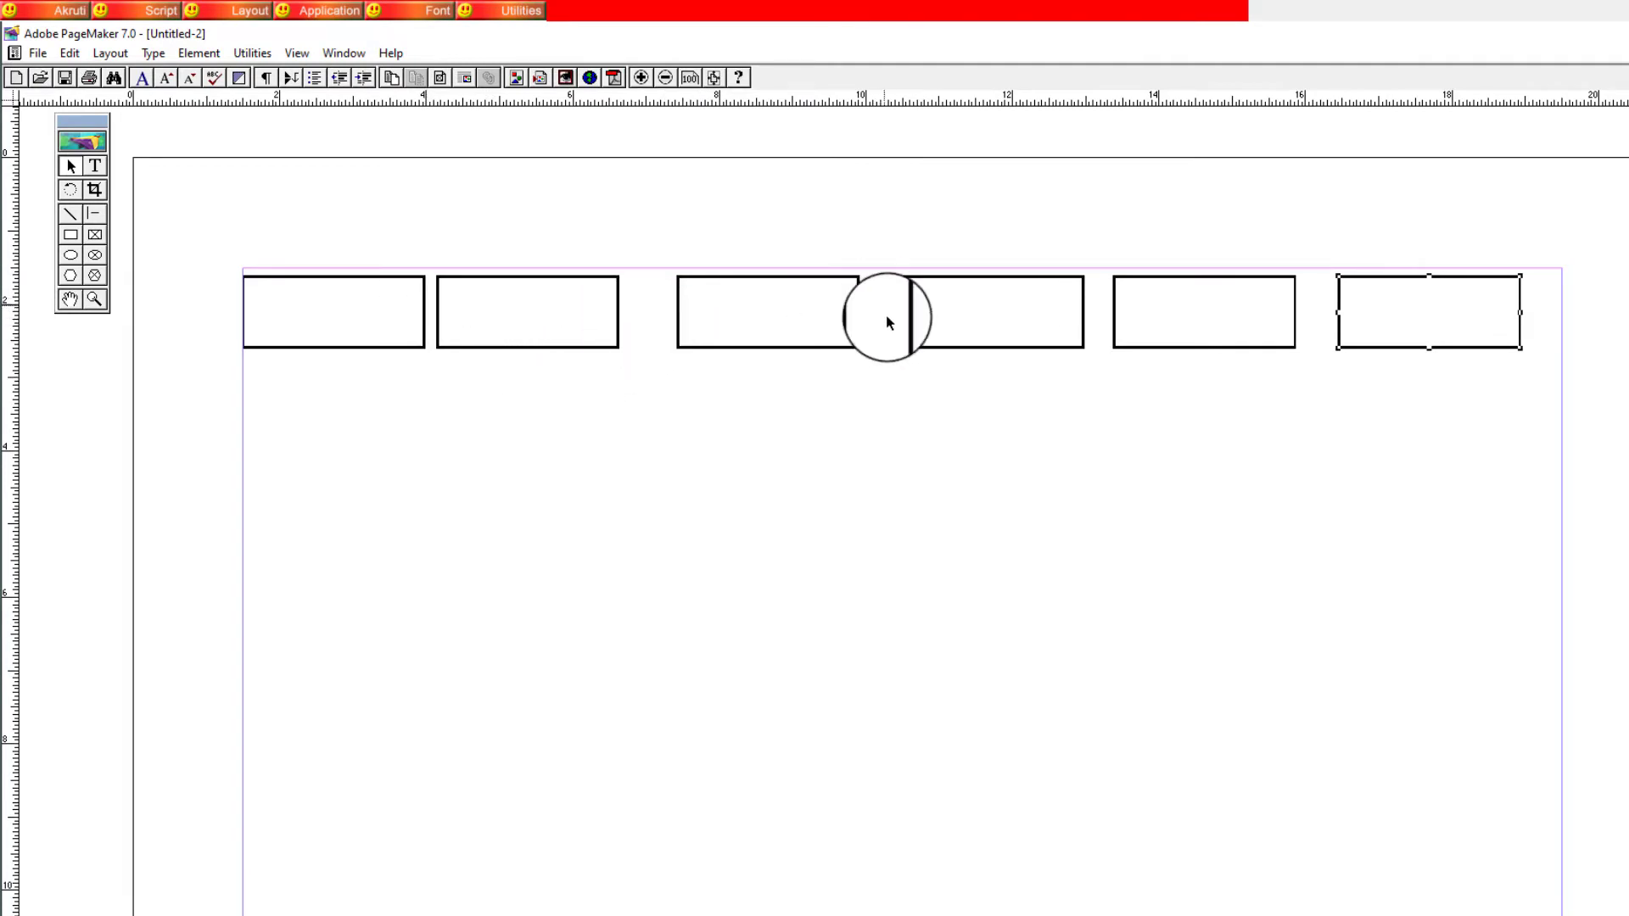
mouse_move(416, 223)
mouse_down()
mouse_move(1623, 477)
mouse_move(1598, 472)
mouse_up()
key(Delete)
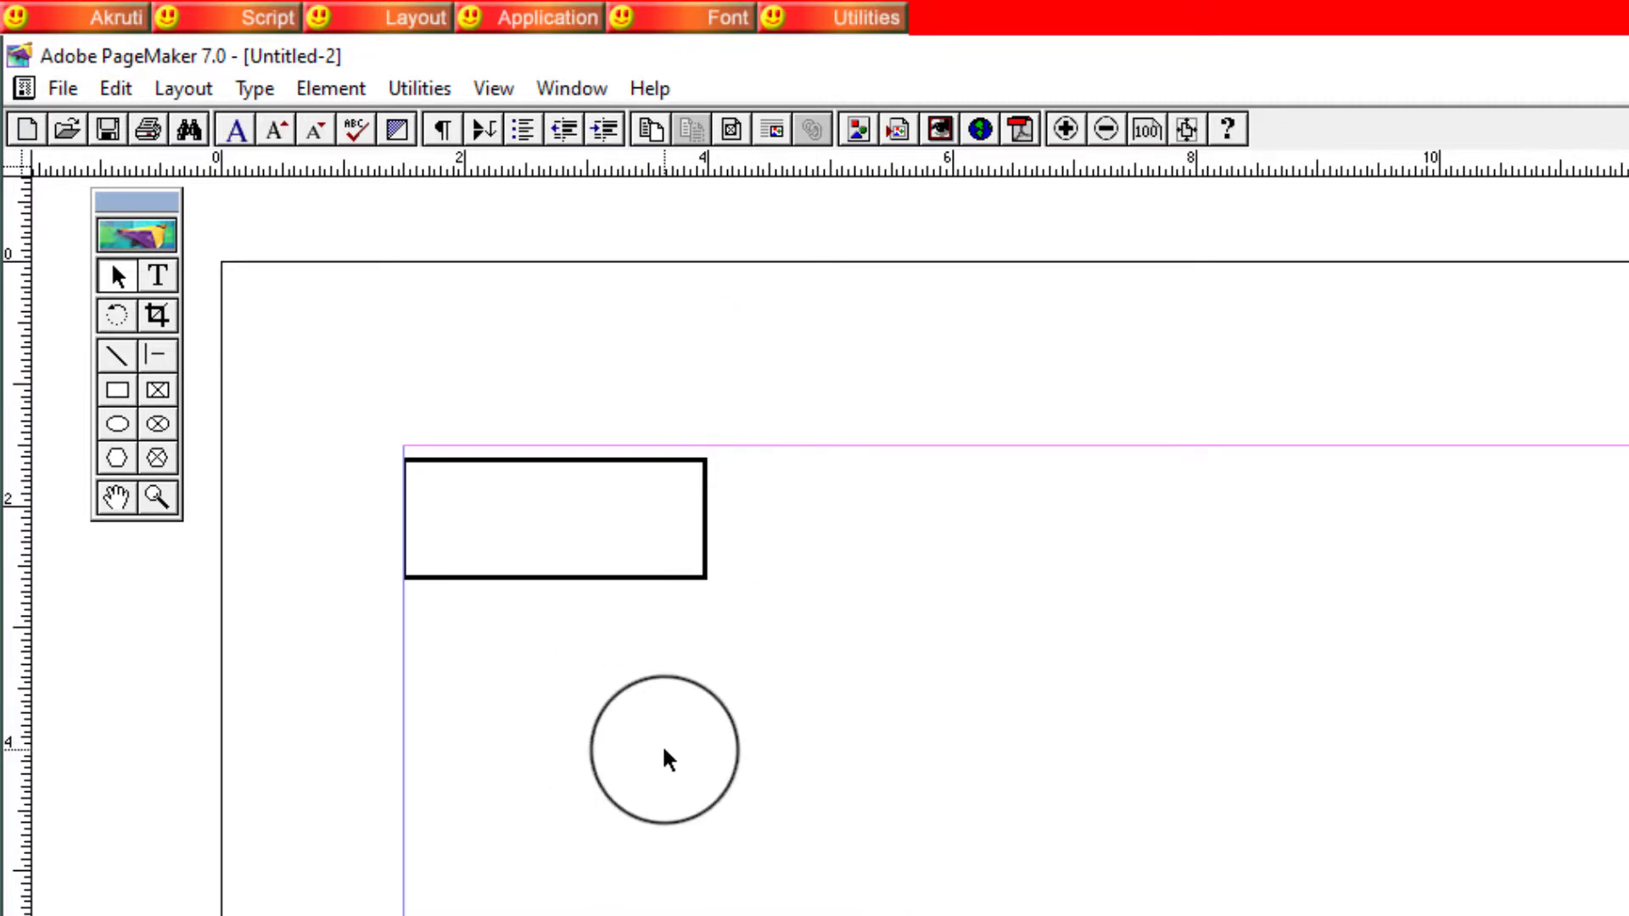
Show the Colors palette and drag a copy of the rectangle below right.
click(512, 463)
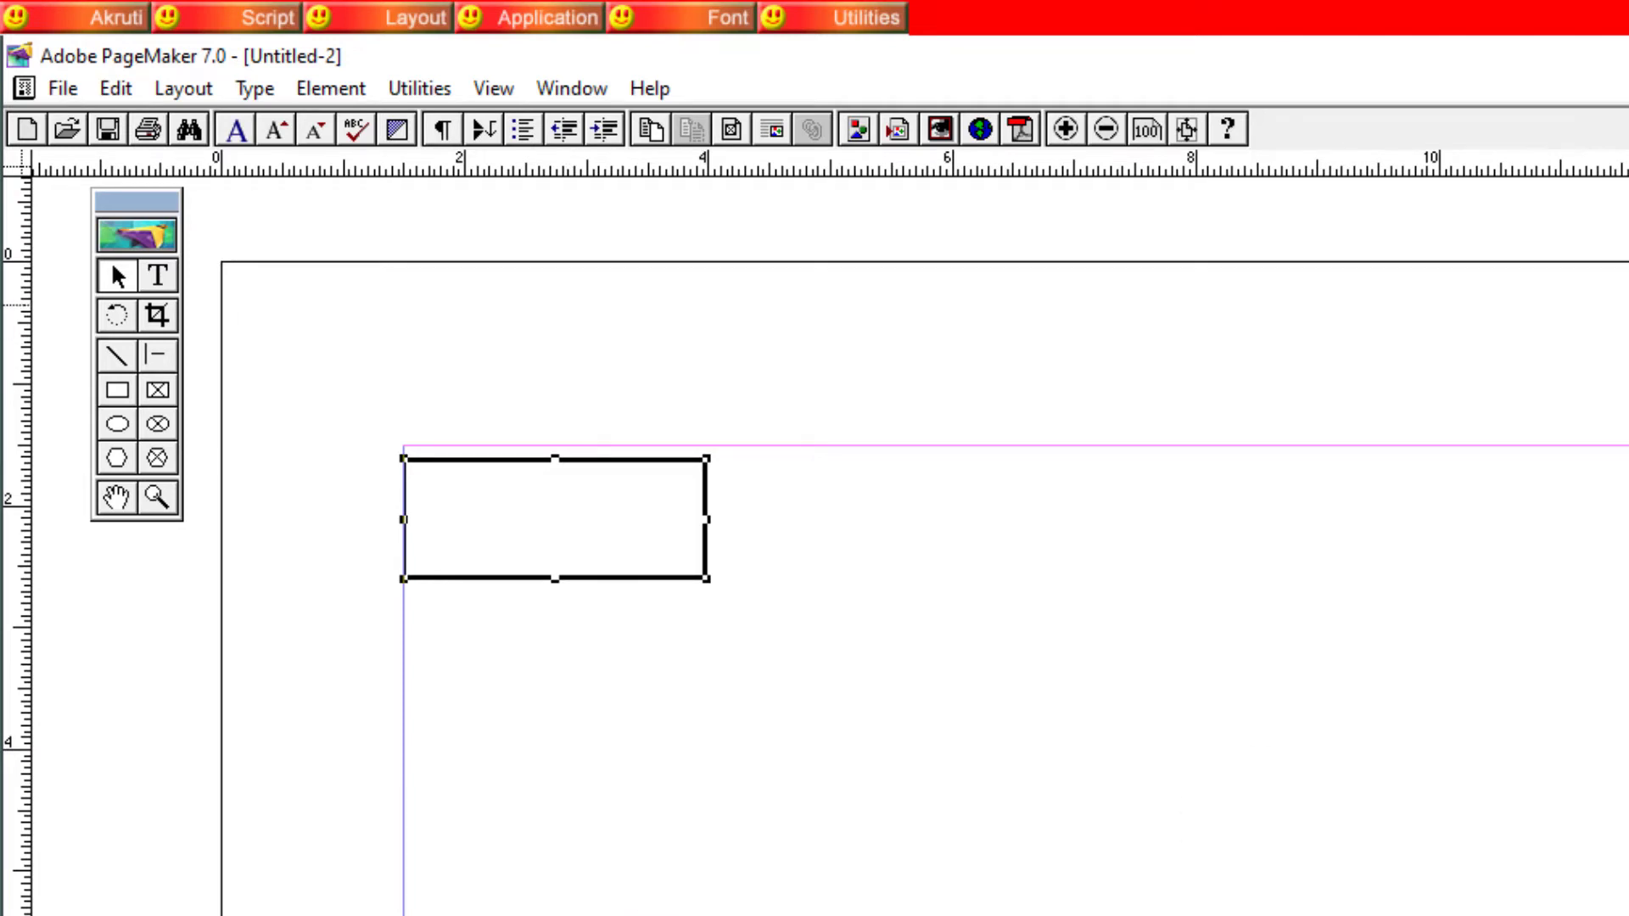
key(ctrl+k)
click(1214, 781)
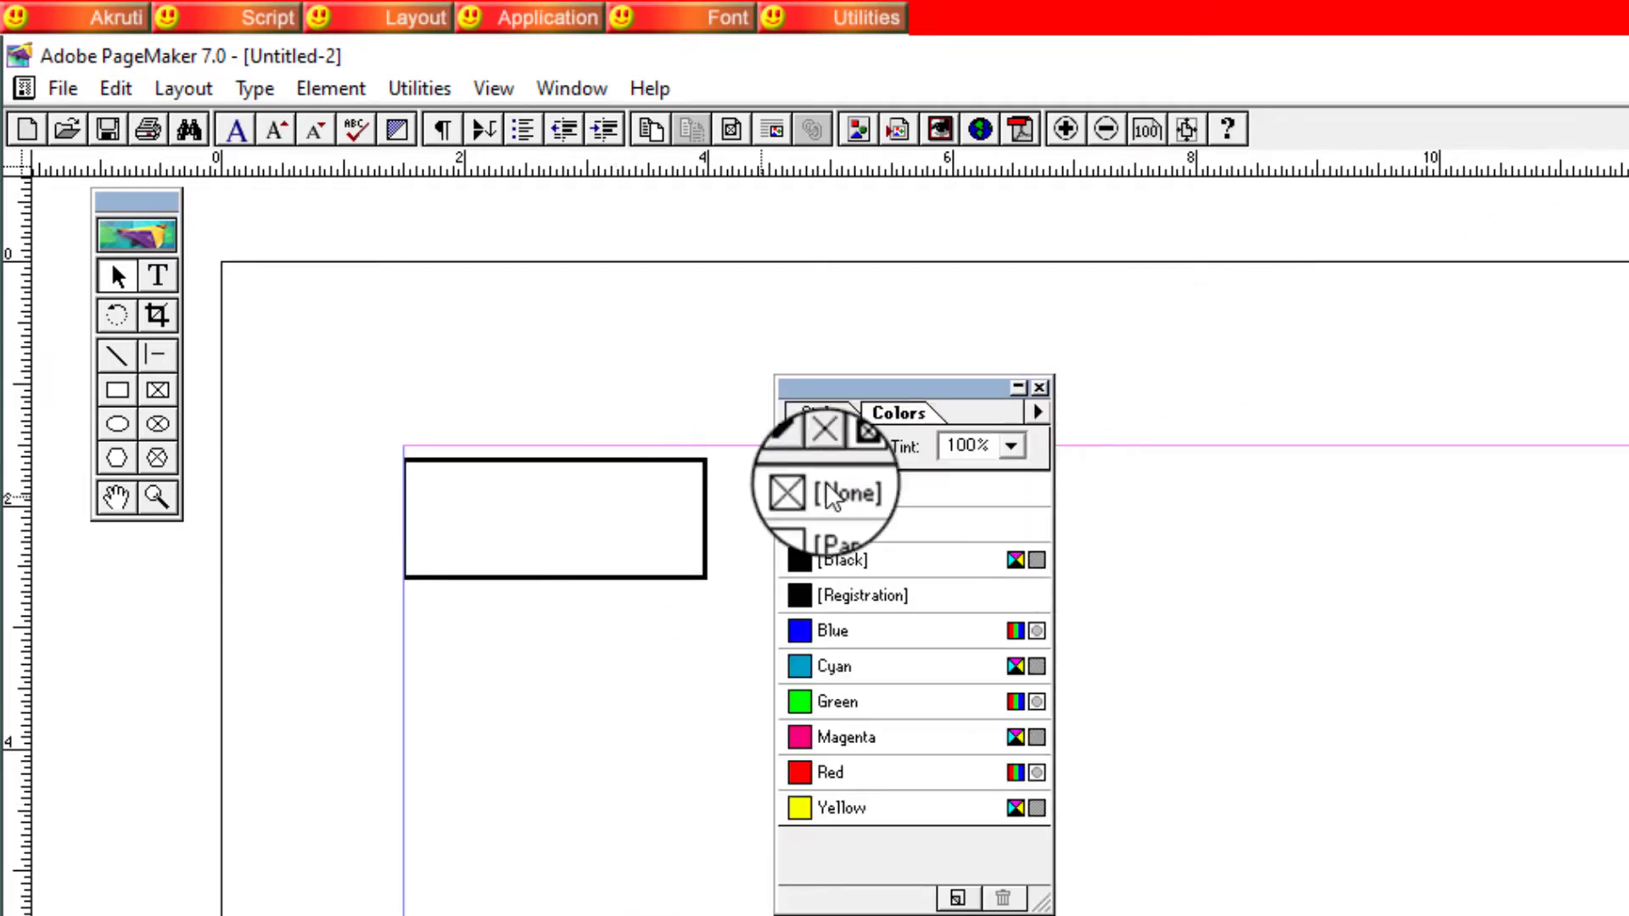
drag(891, 388, 1071, 422)
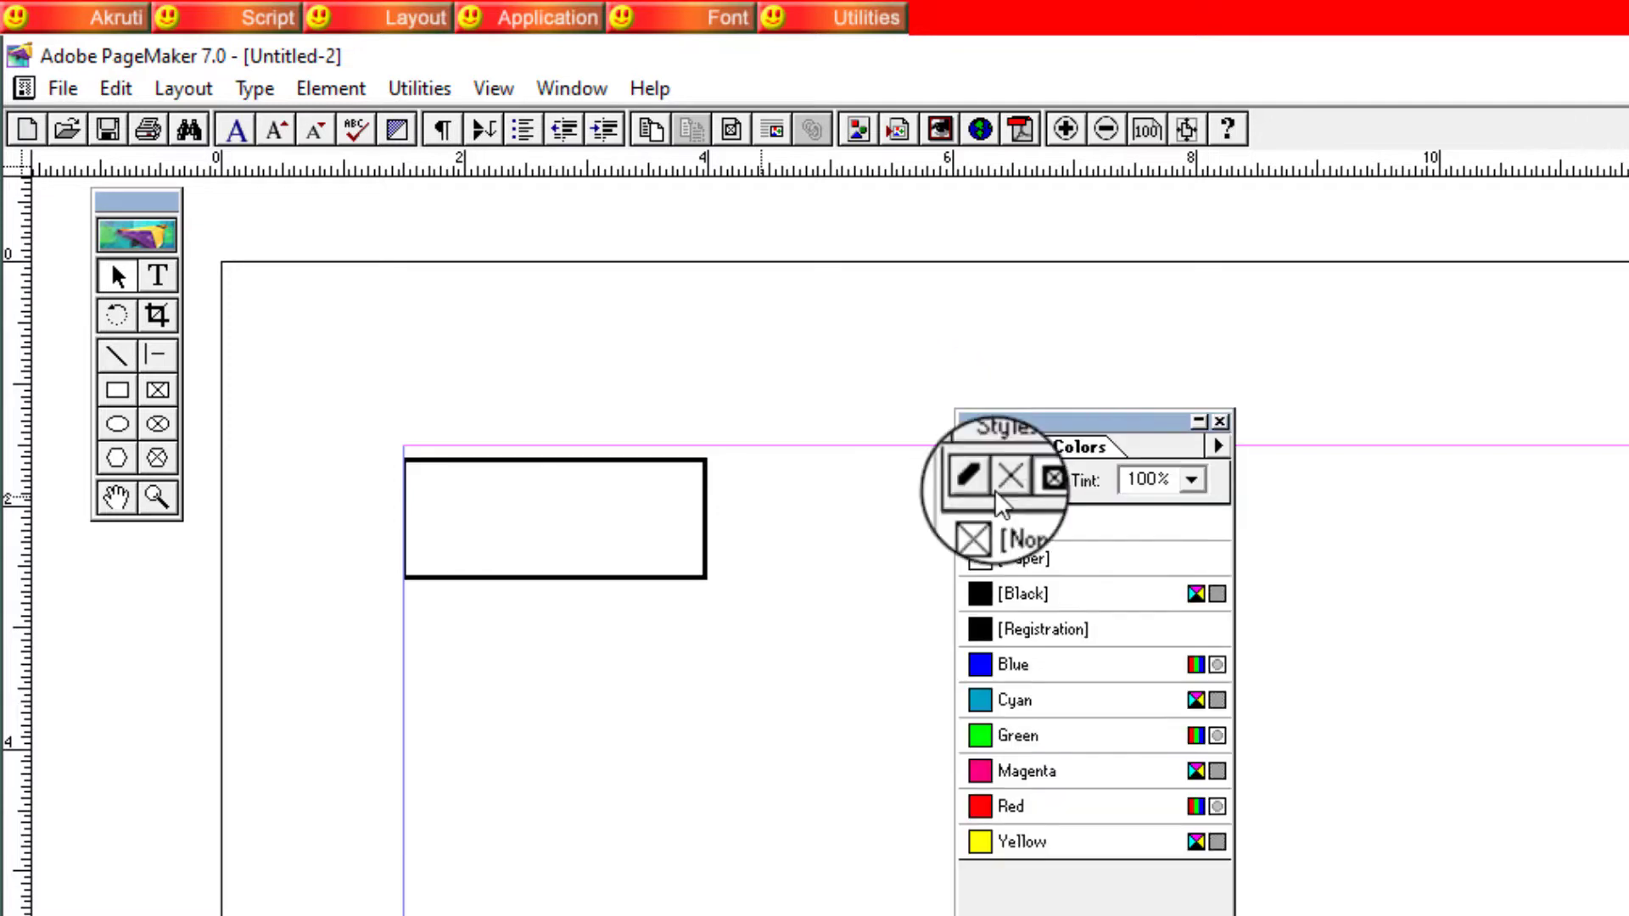
click(701, 464)
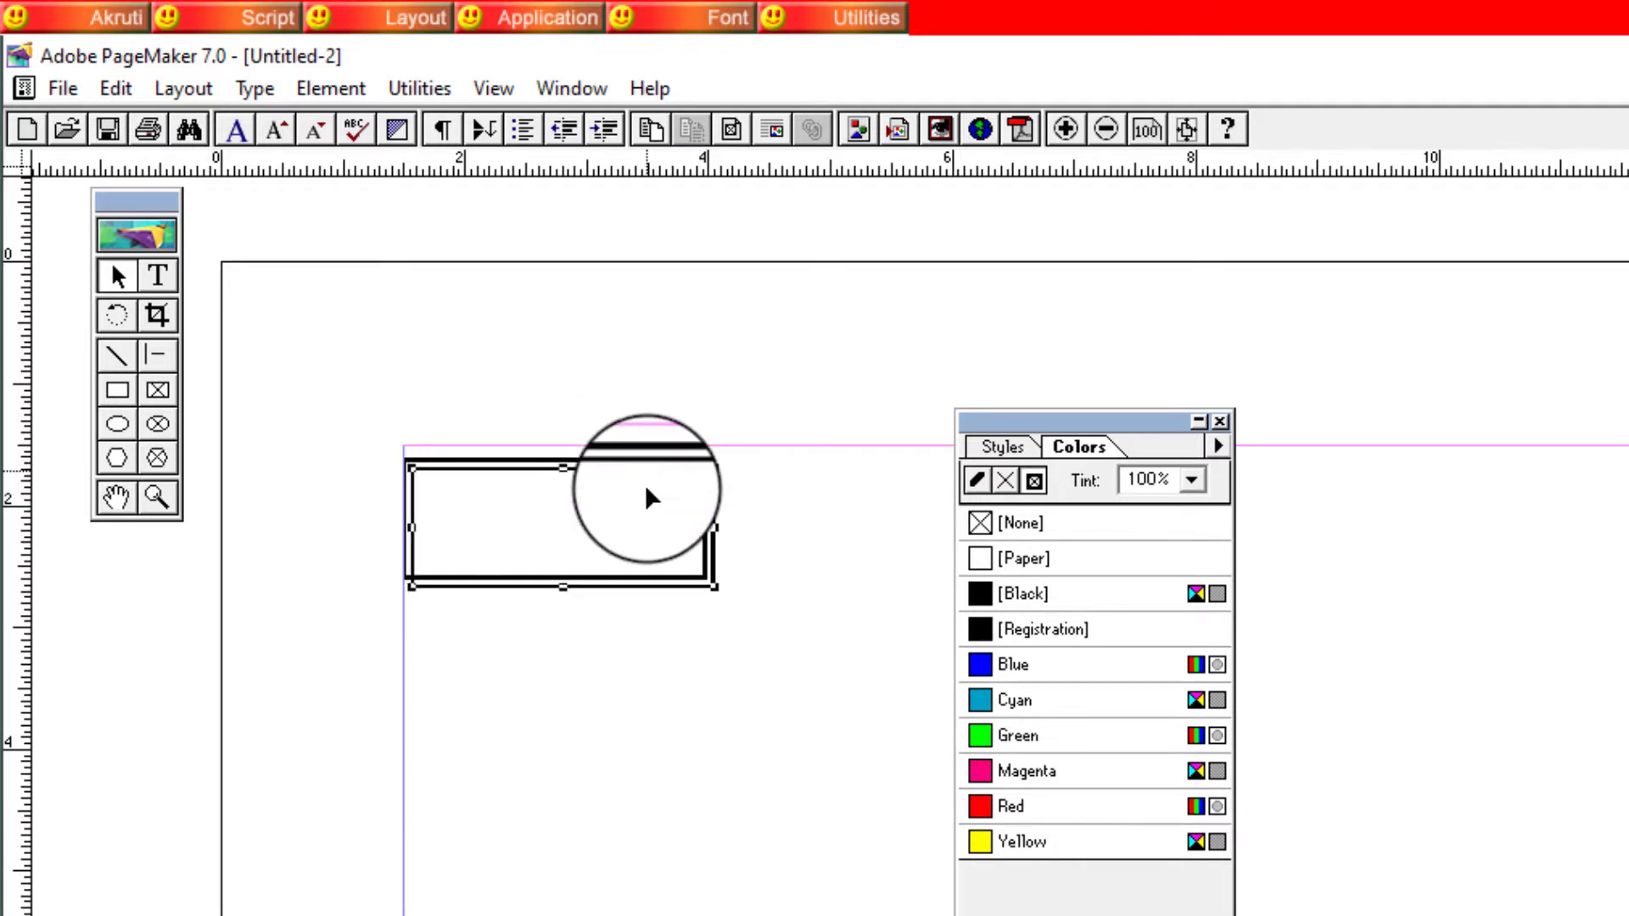
drag(644, 458, 714, 617)
click(771, 393)
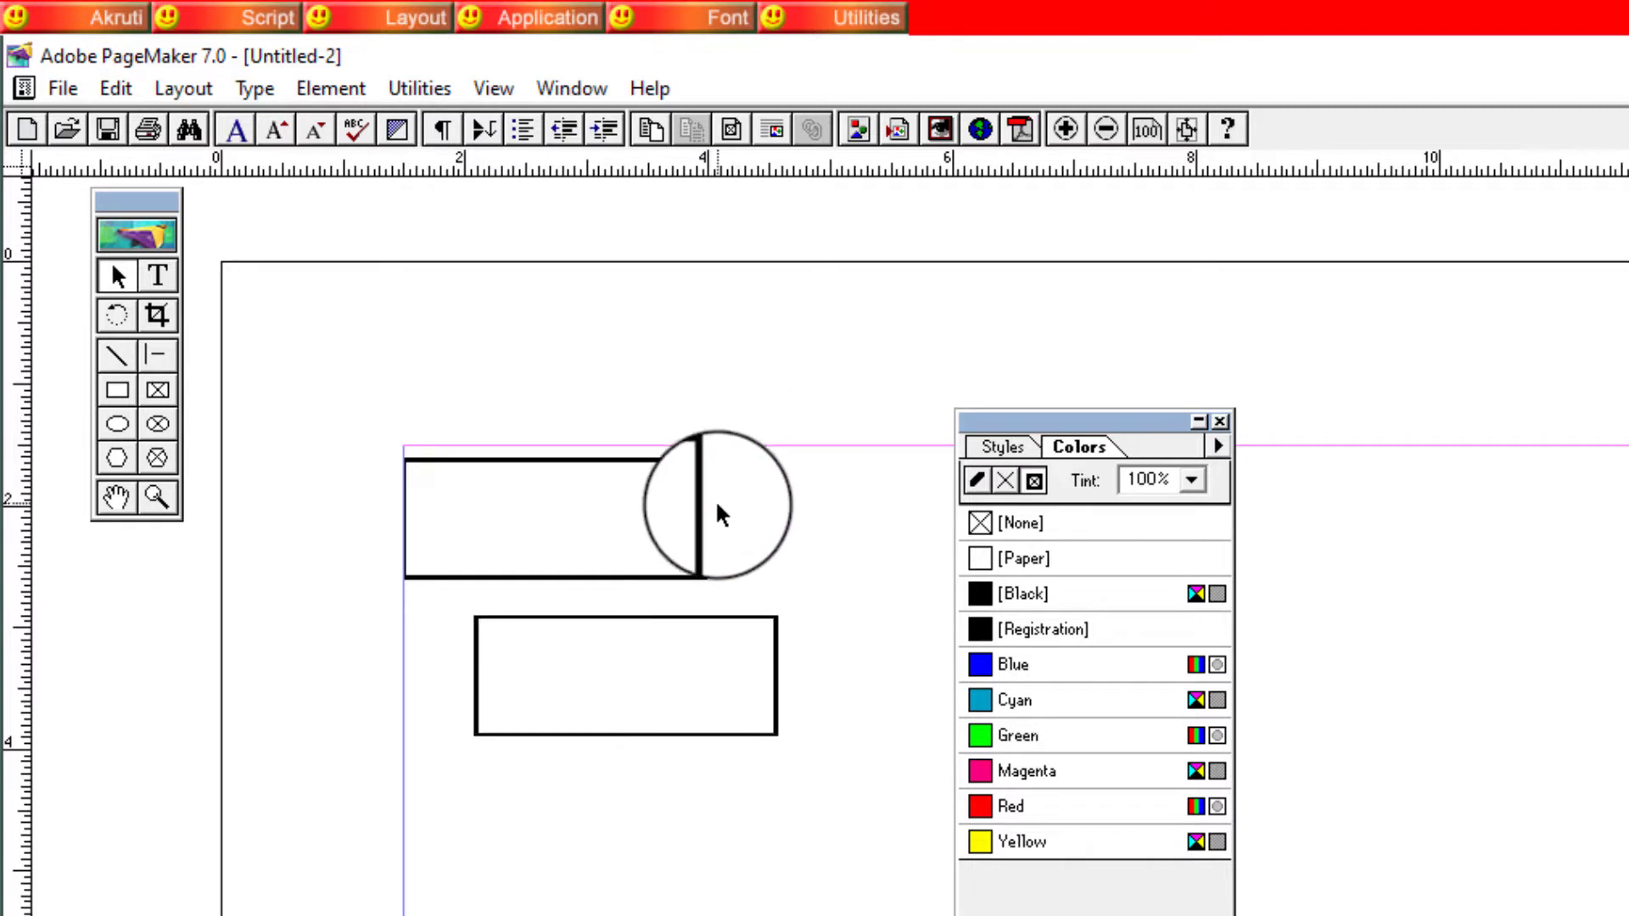
Fill the original rectangle [Black] and narrow it from its right edge.
click(708, 515)
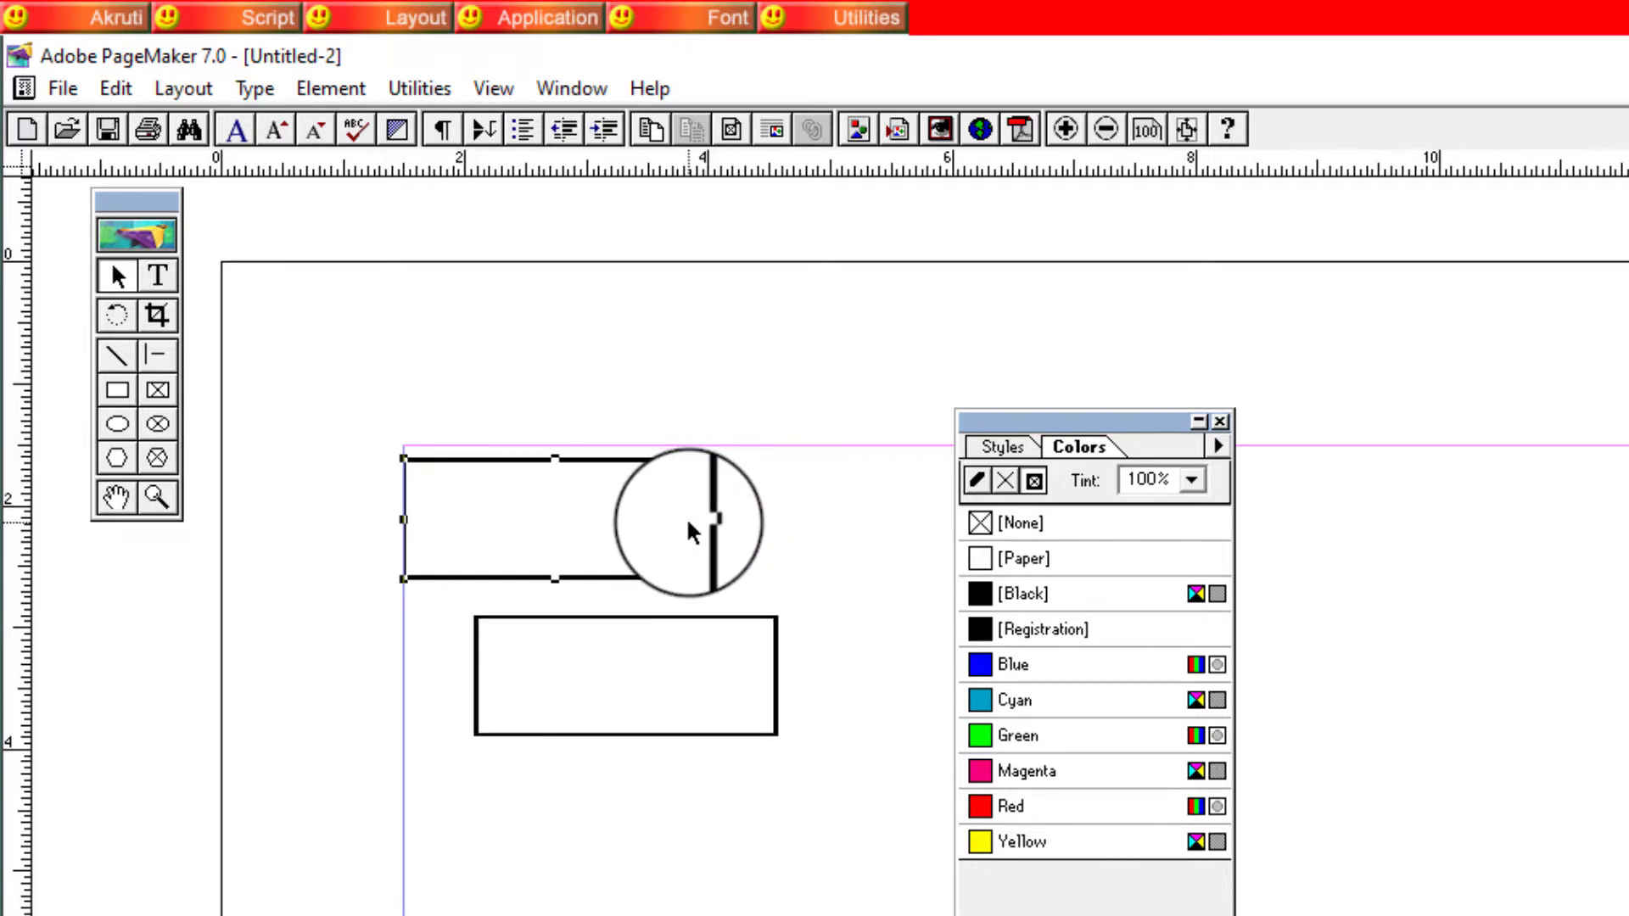
click(1115, 594)
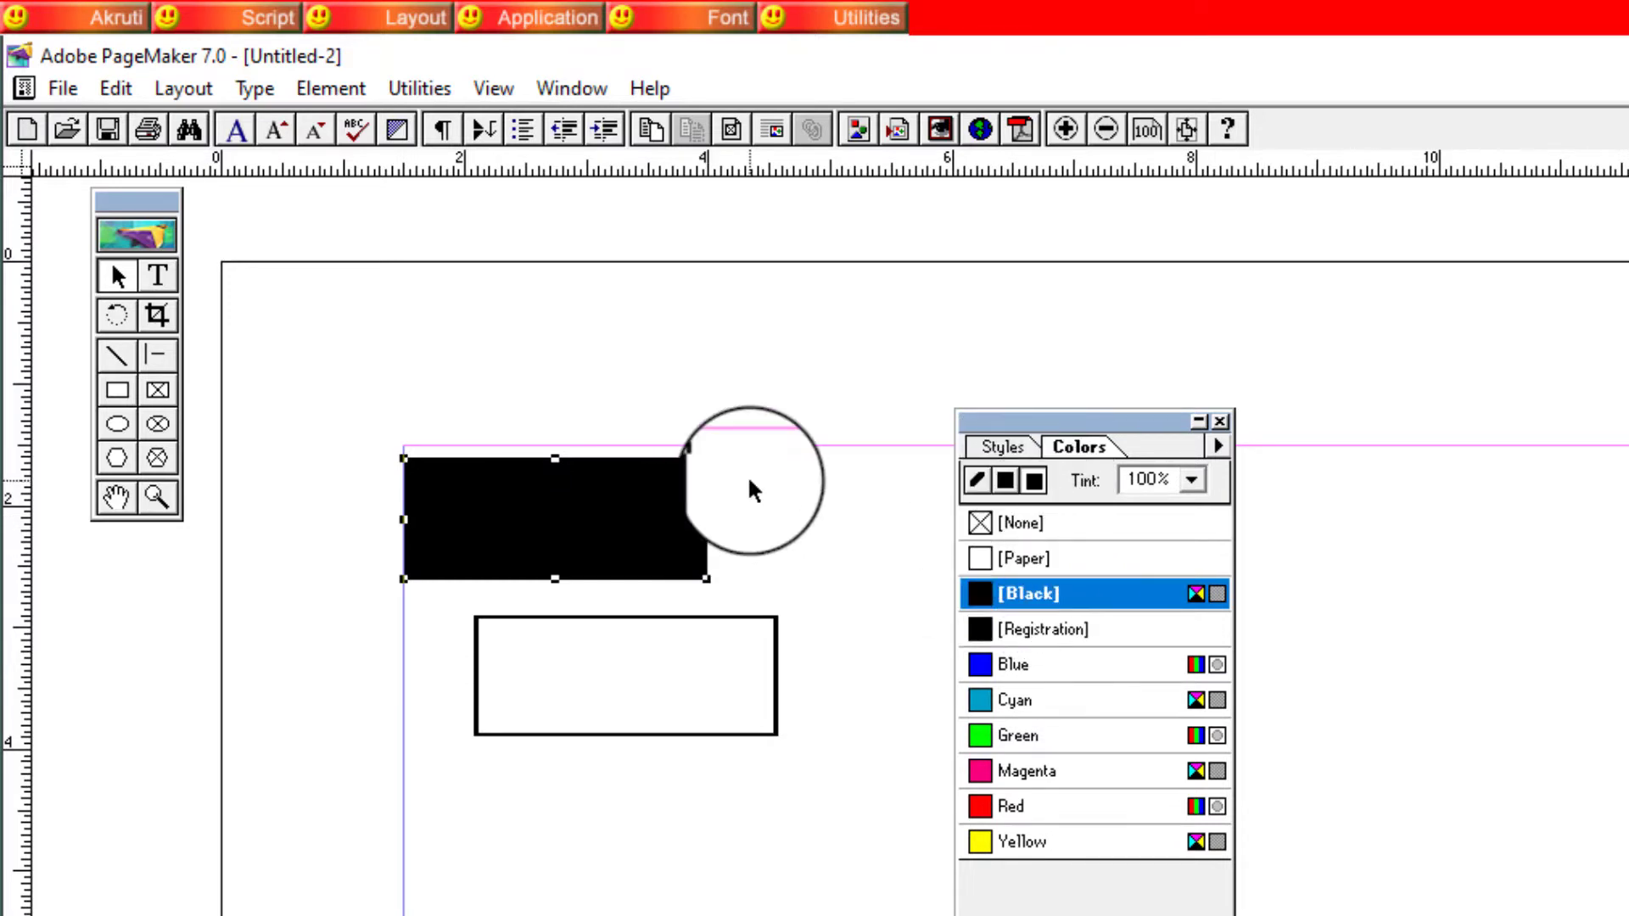
click(819, 500)
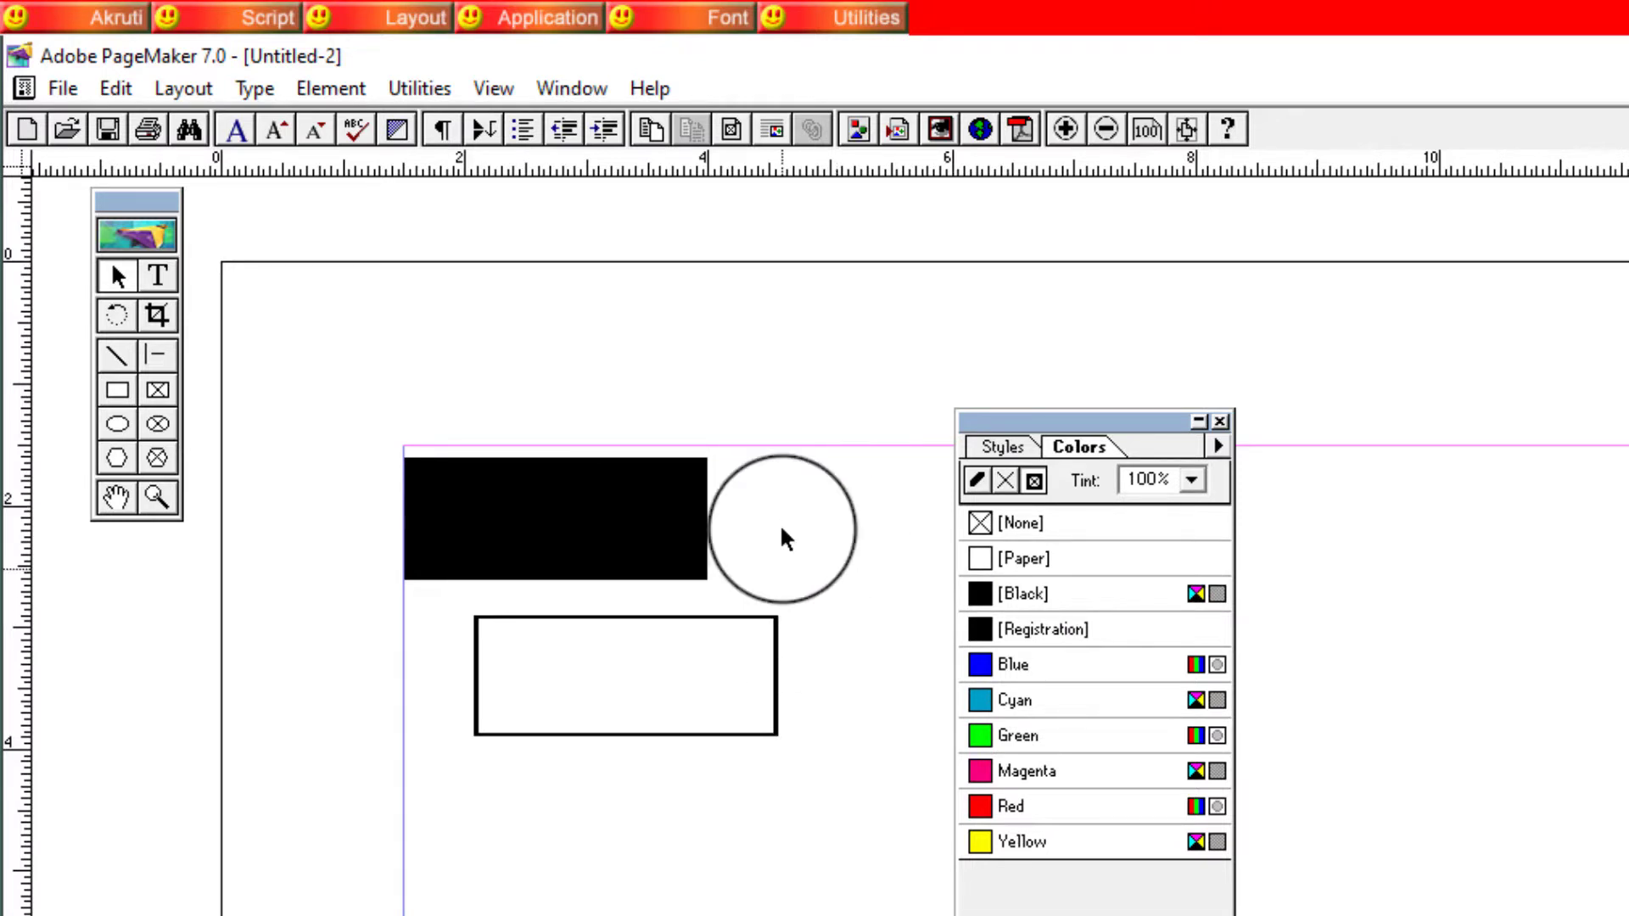
click(645, 509)
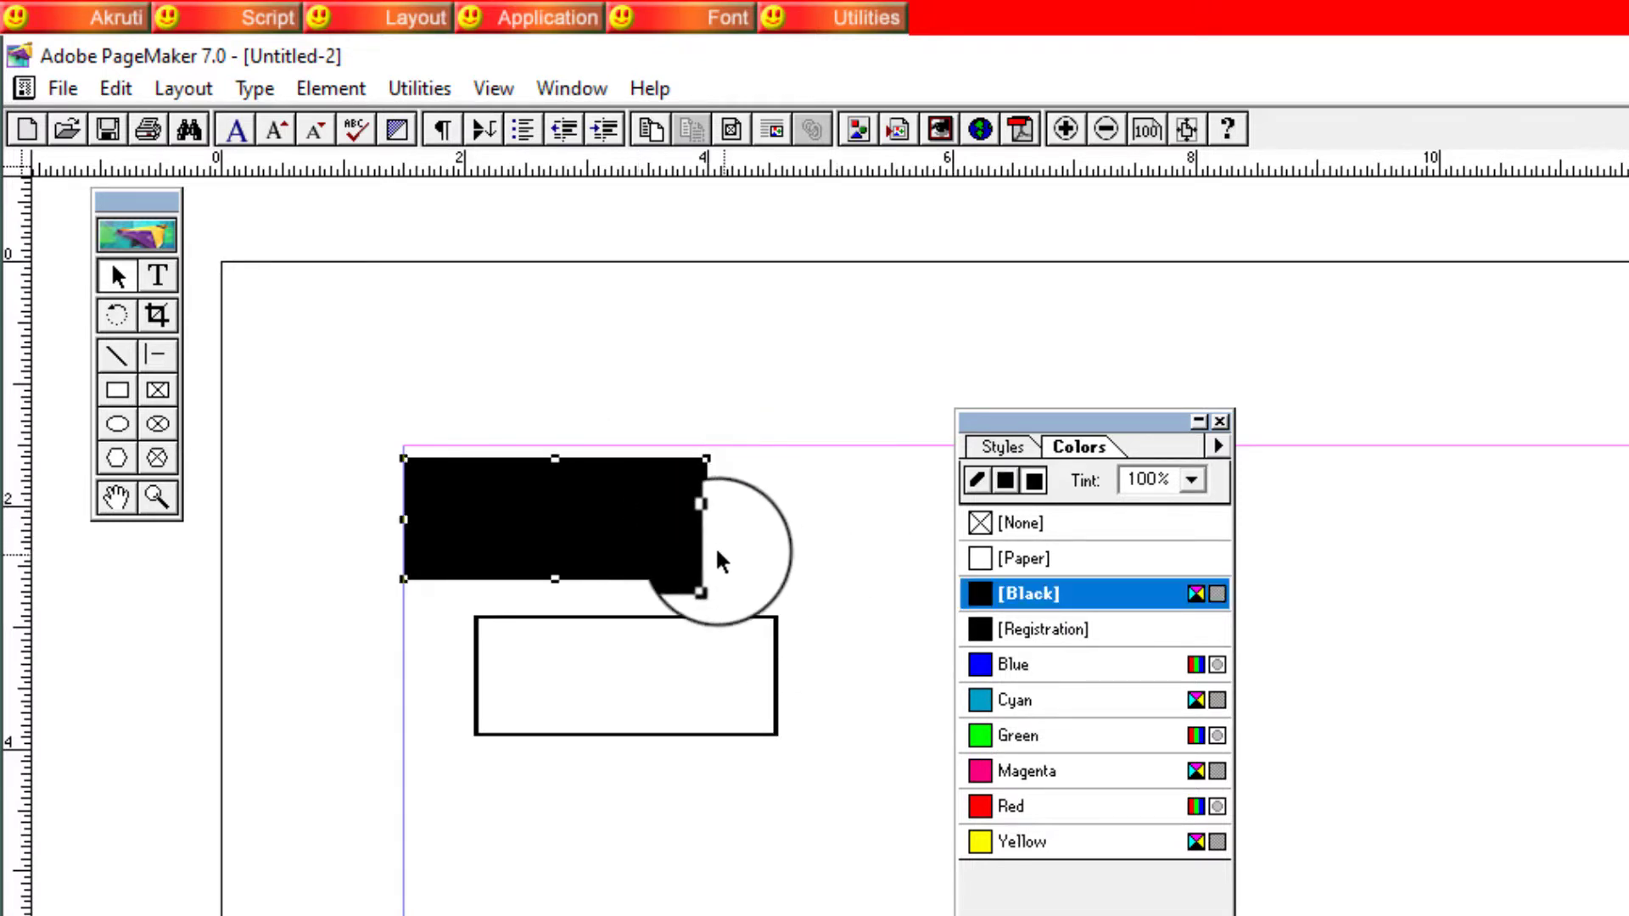
drag(706, 517, 594, 521)
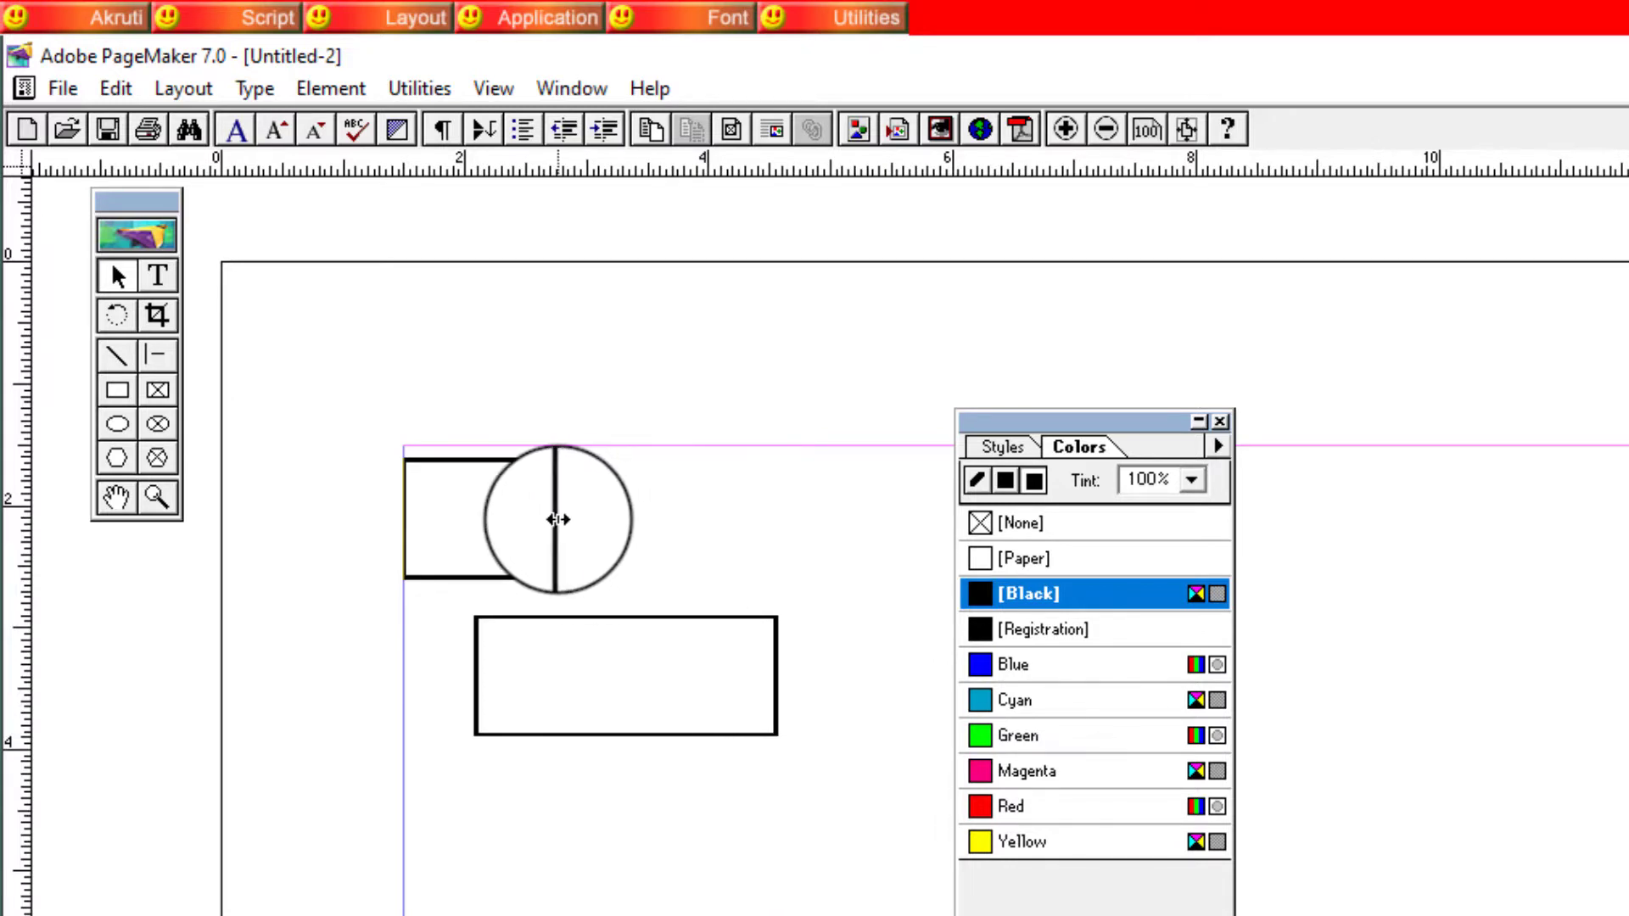
drag(593, 521, 579, 520)
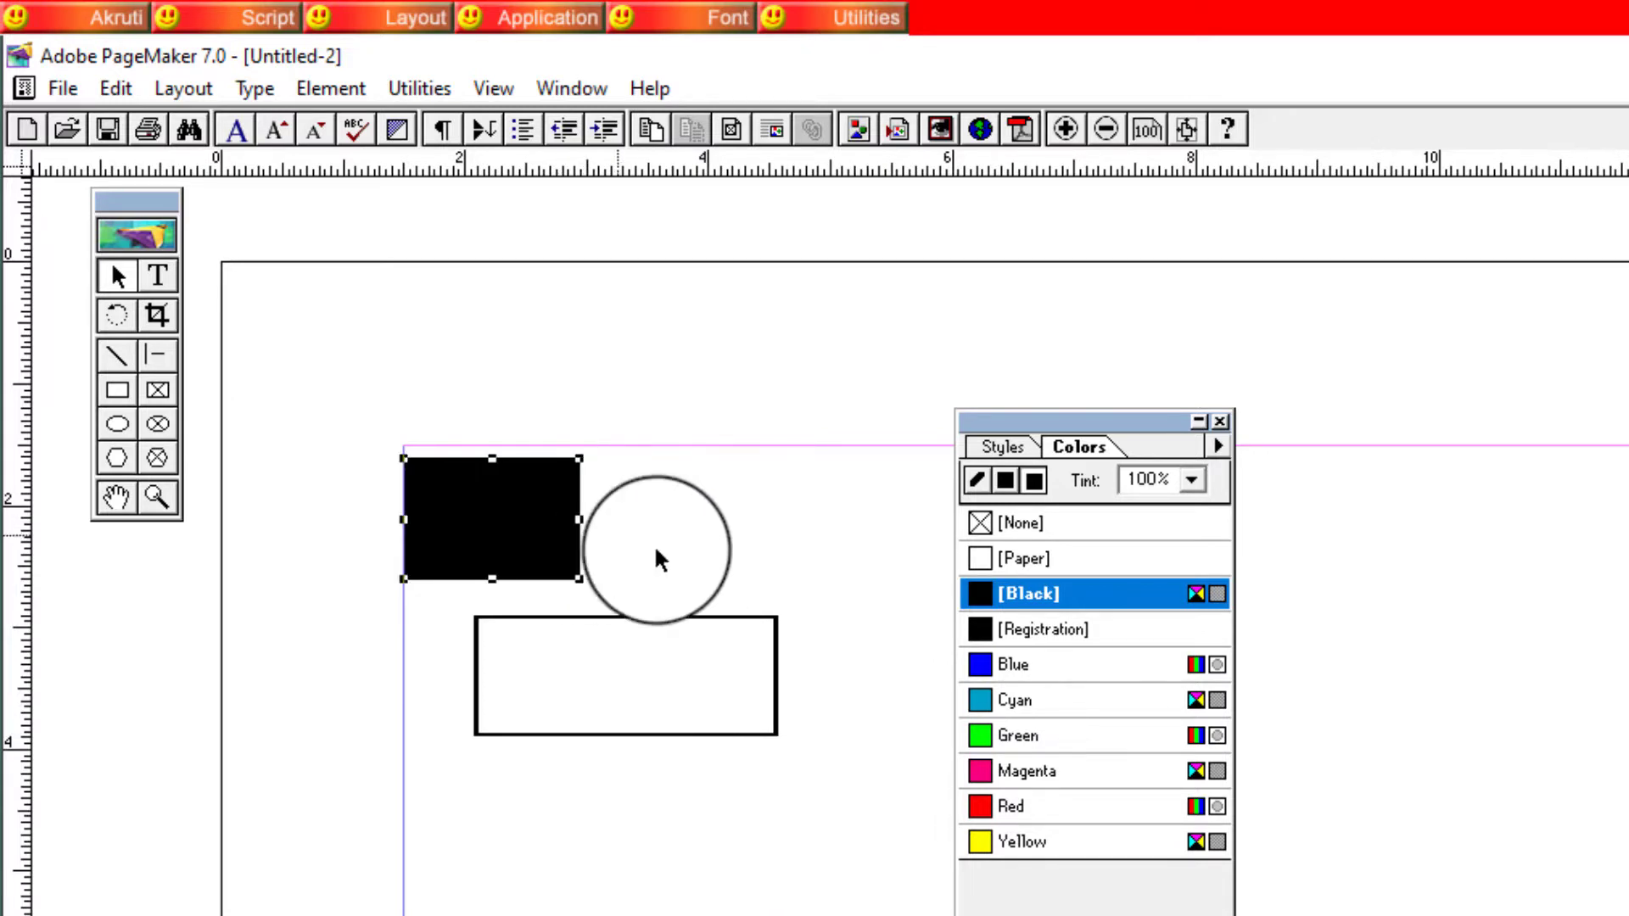
Move the outlined copy up so it overlaps the black rectangle.
click(665, 616)
drag(666, 617, 656, 469)
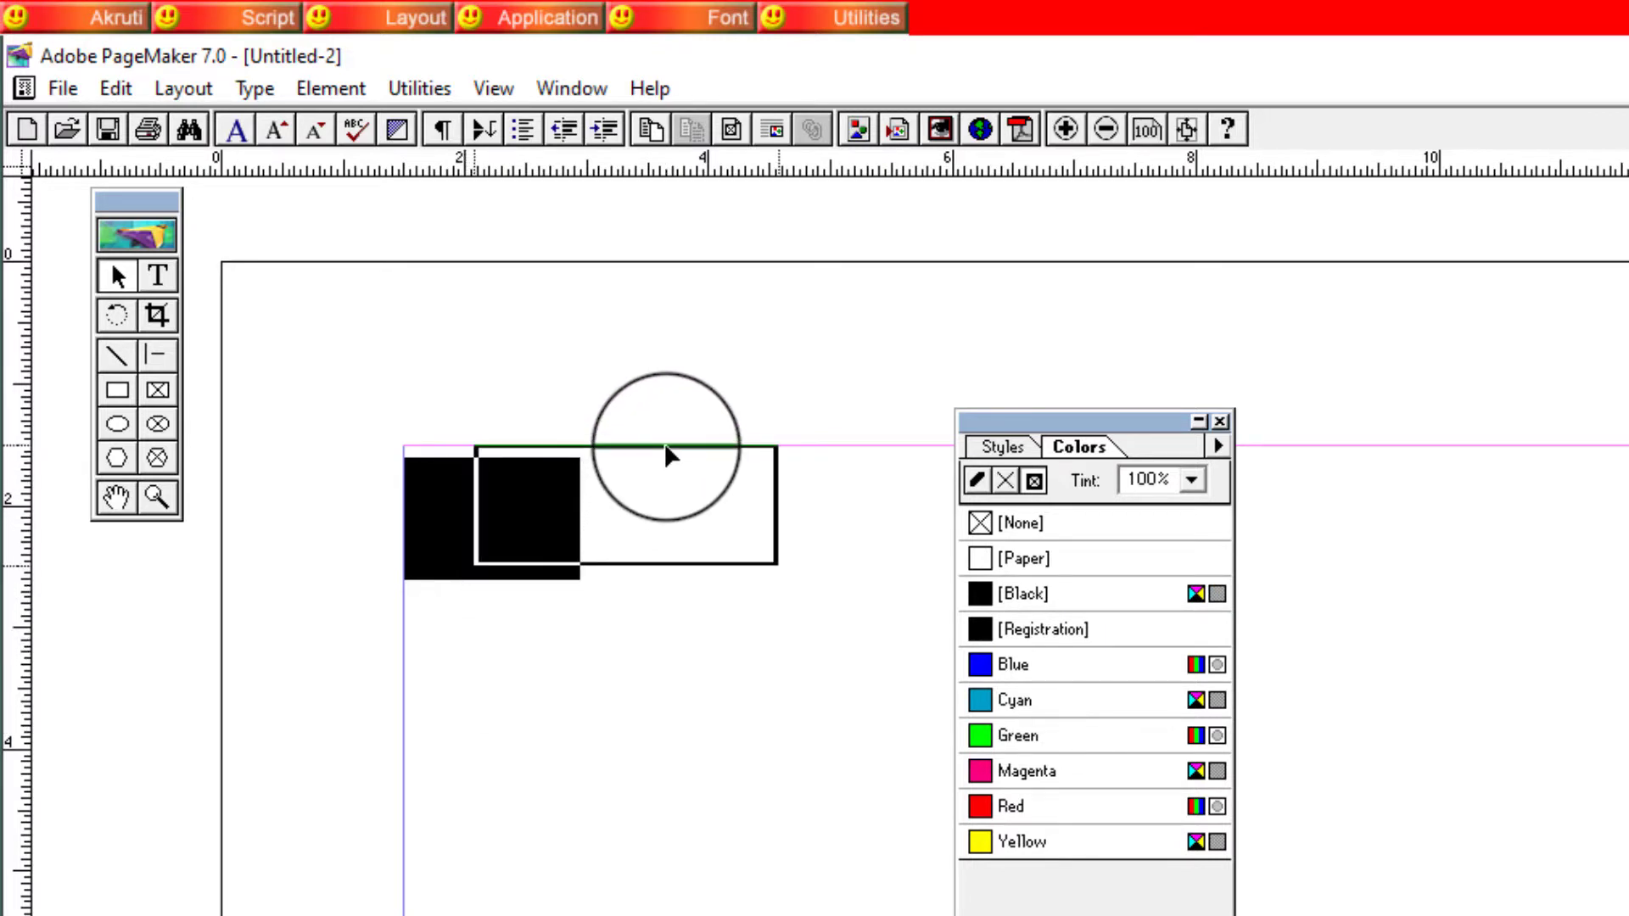
drag(655, 468, 662, 432)
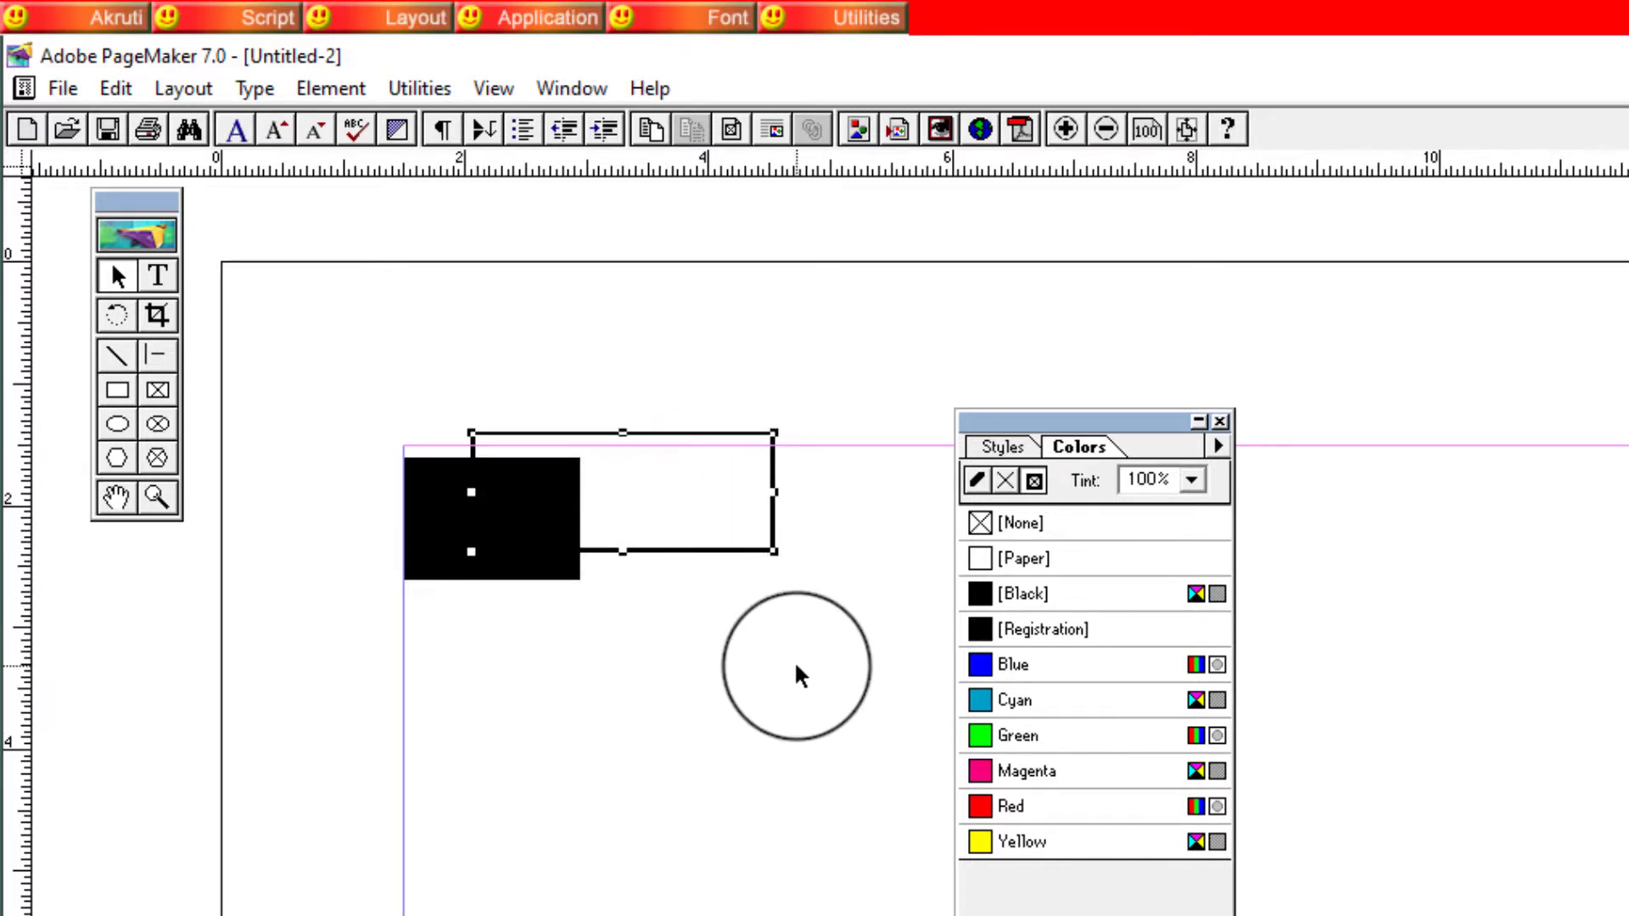
Close the Colors palette and marquee-select both rectangles.
click(797, 670)
drag(296, 327, 848, 689)
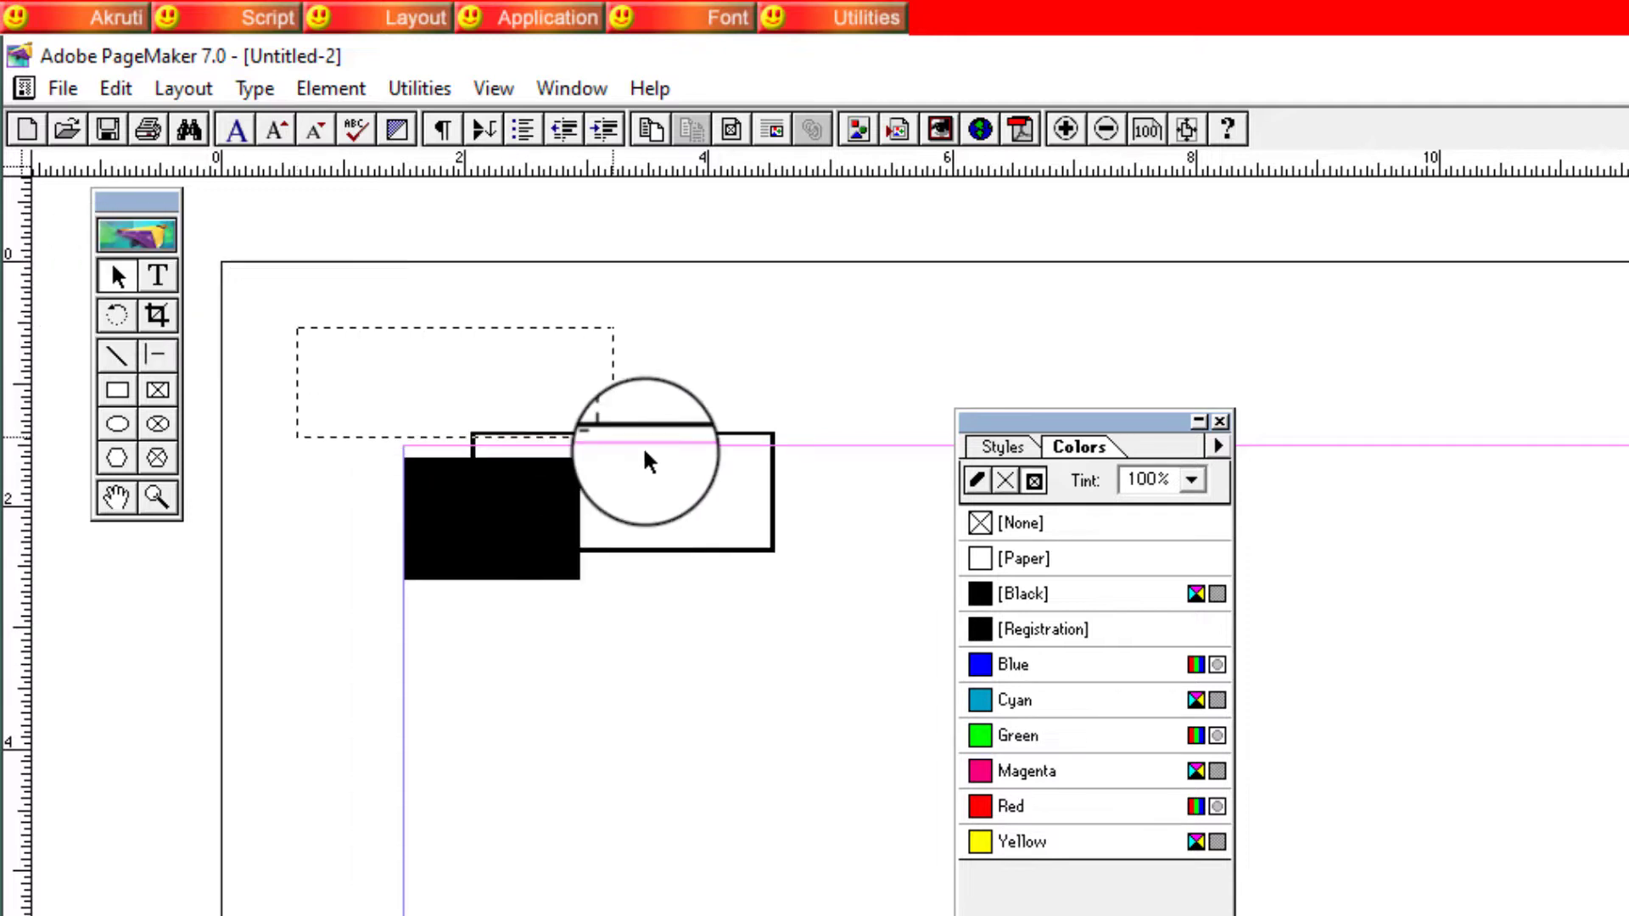
click(1220, 421)
click(988, 382)
drag(346, 379, 895, 668)
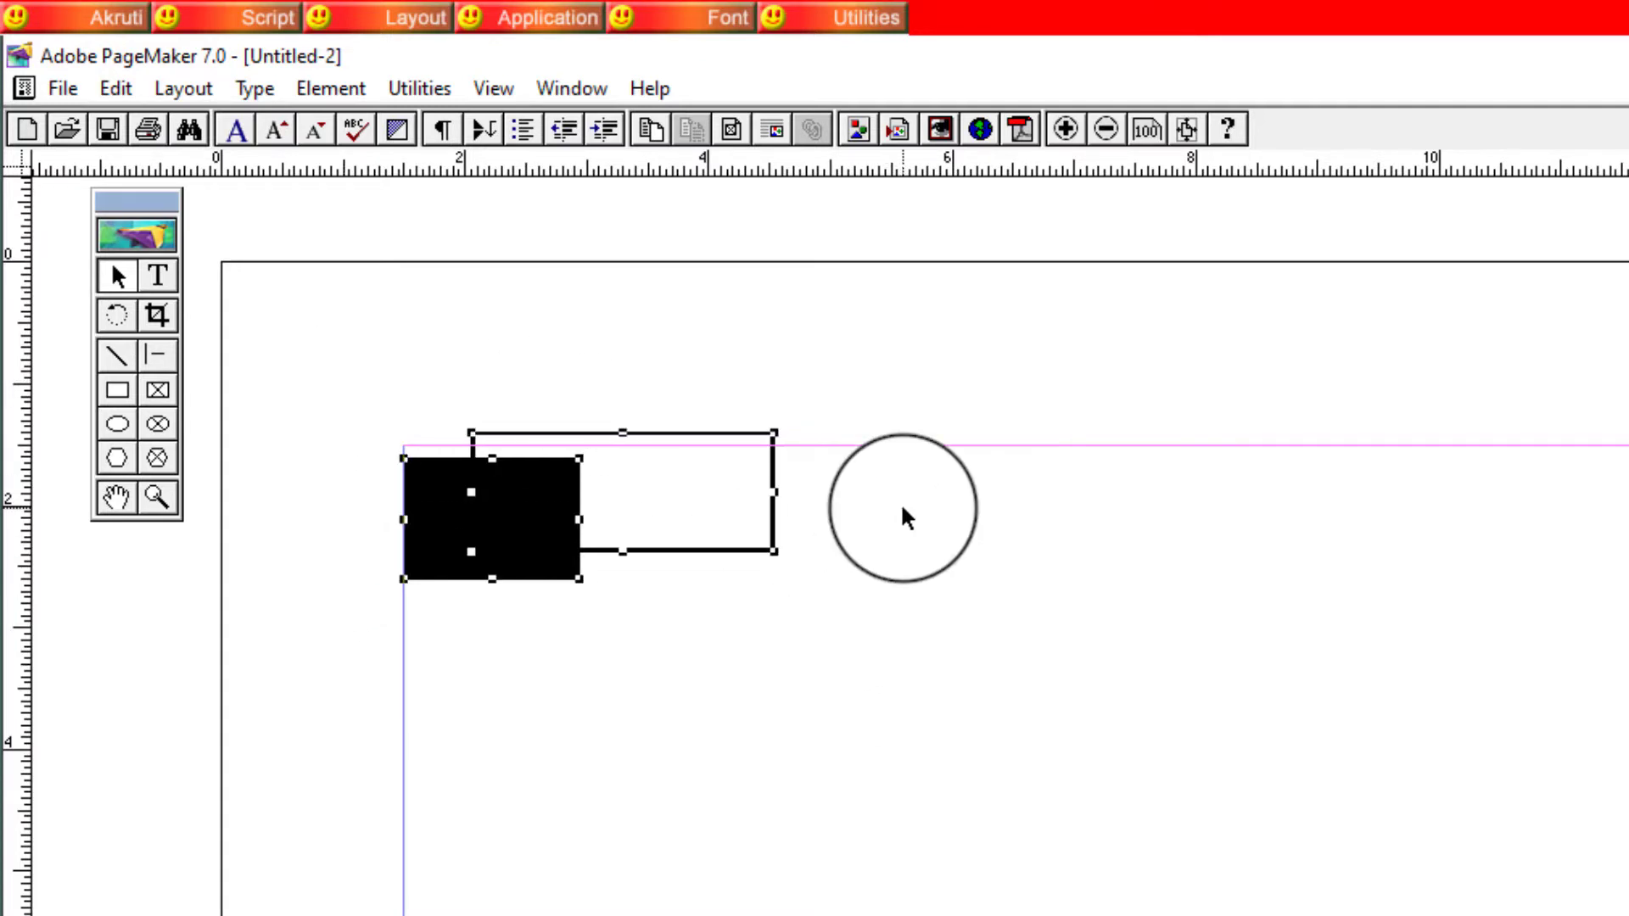
drag(309, 356, 939, 729)
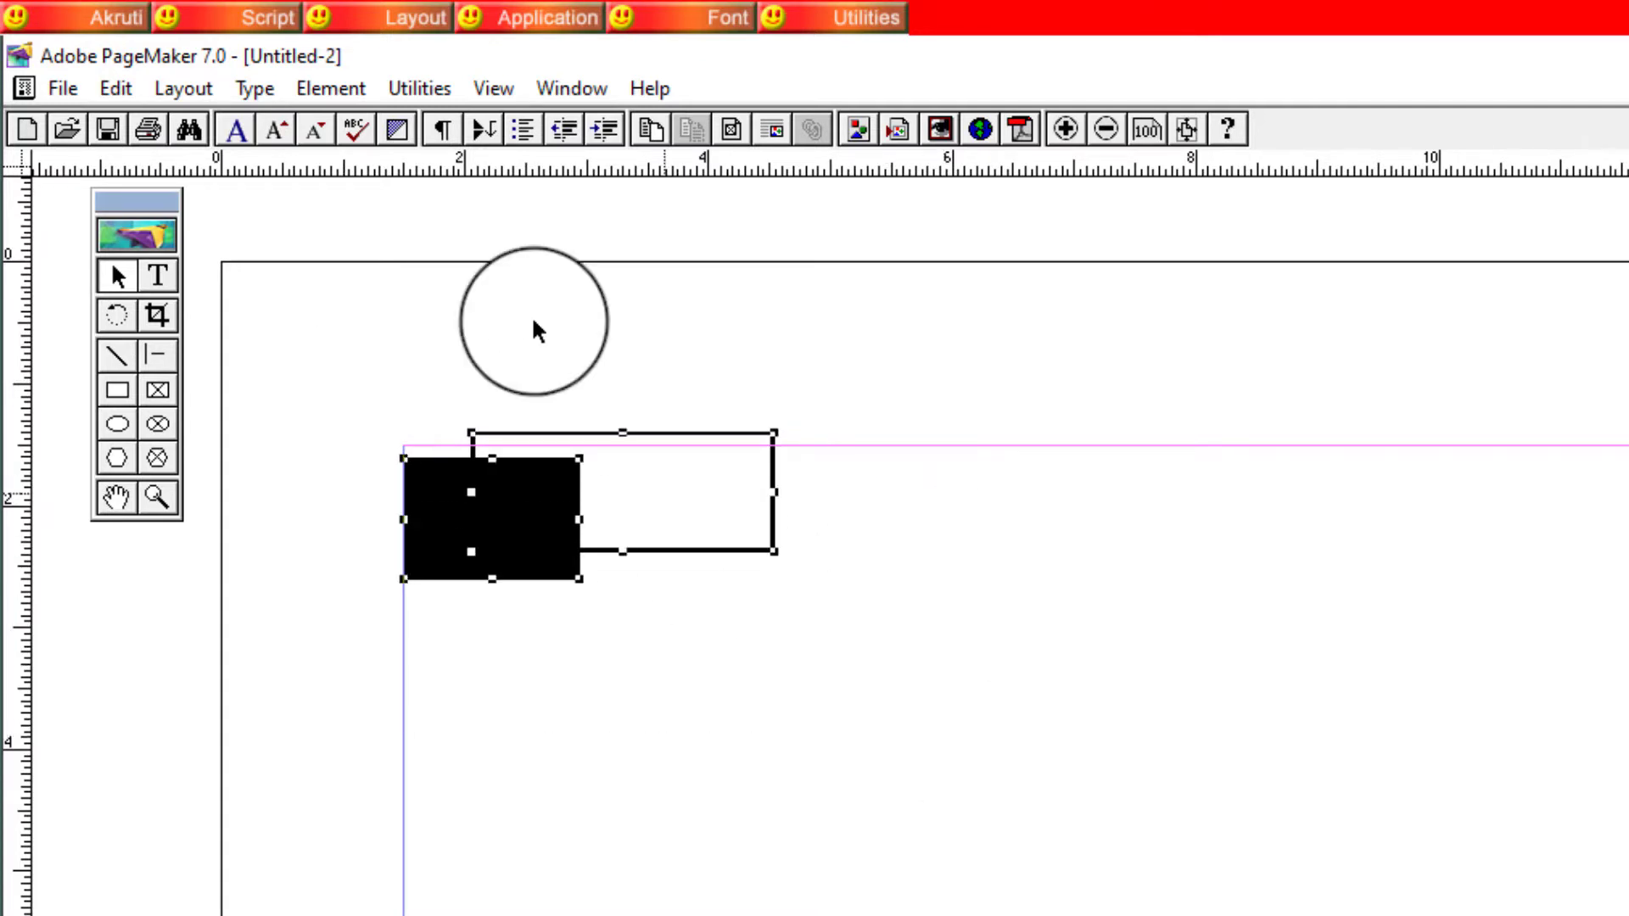
Align both rectangles by left sides and tops using Element > Align Objects.
click(320, 90)
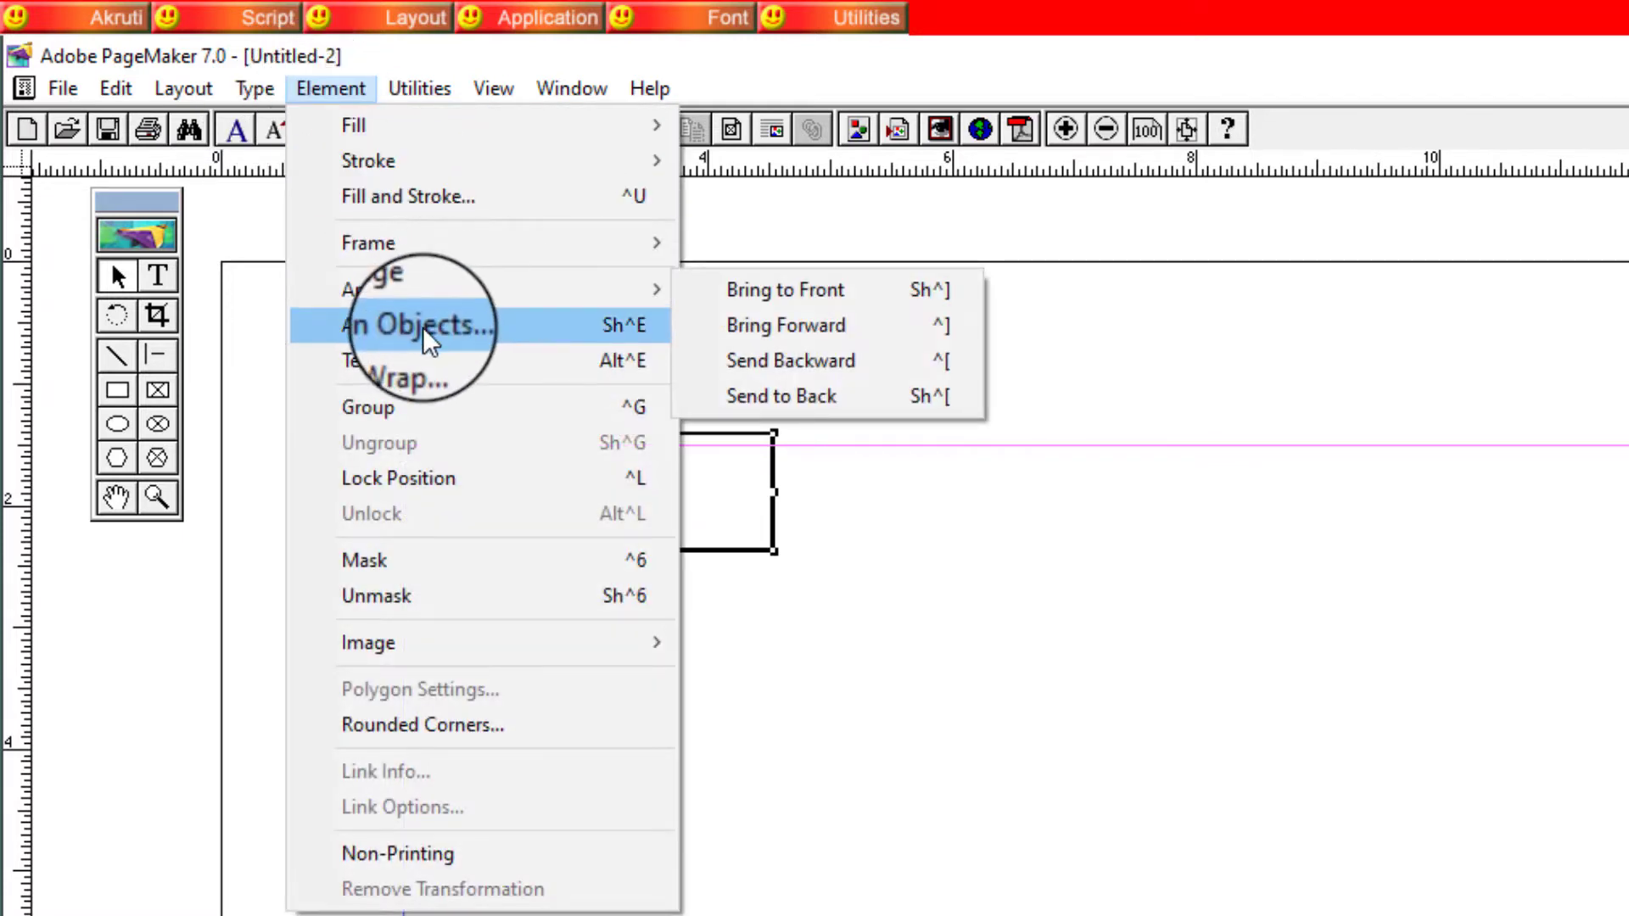
click(524, 329)
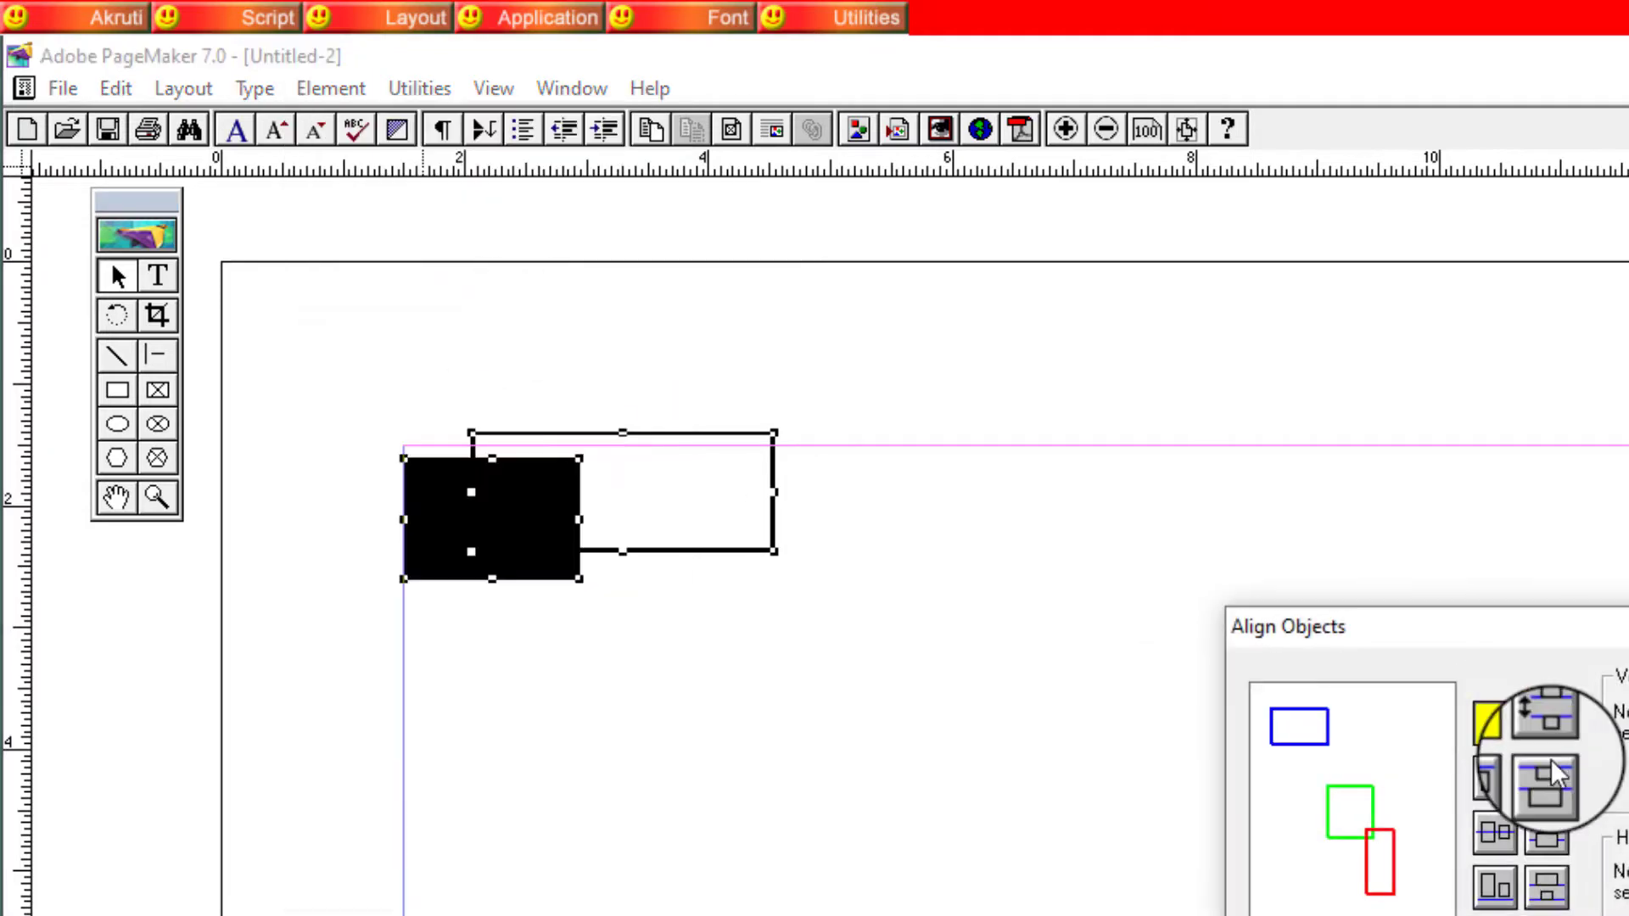
drag(1483, 643, 1119, 498)
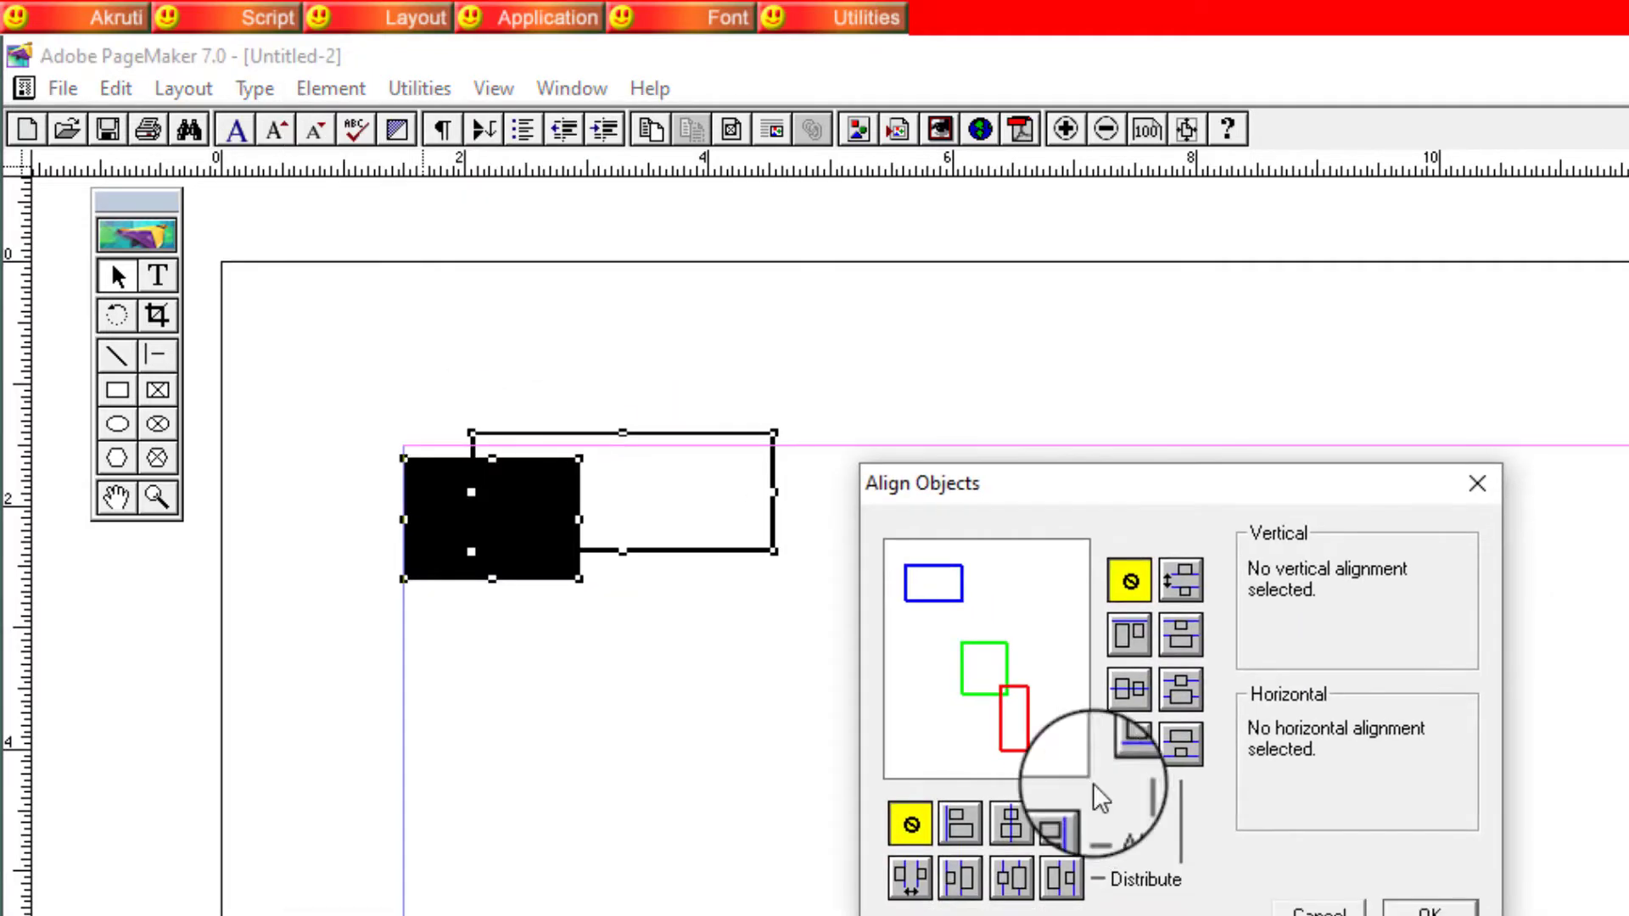
click(959, 827)
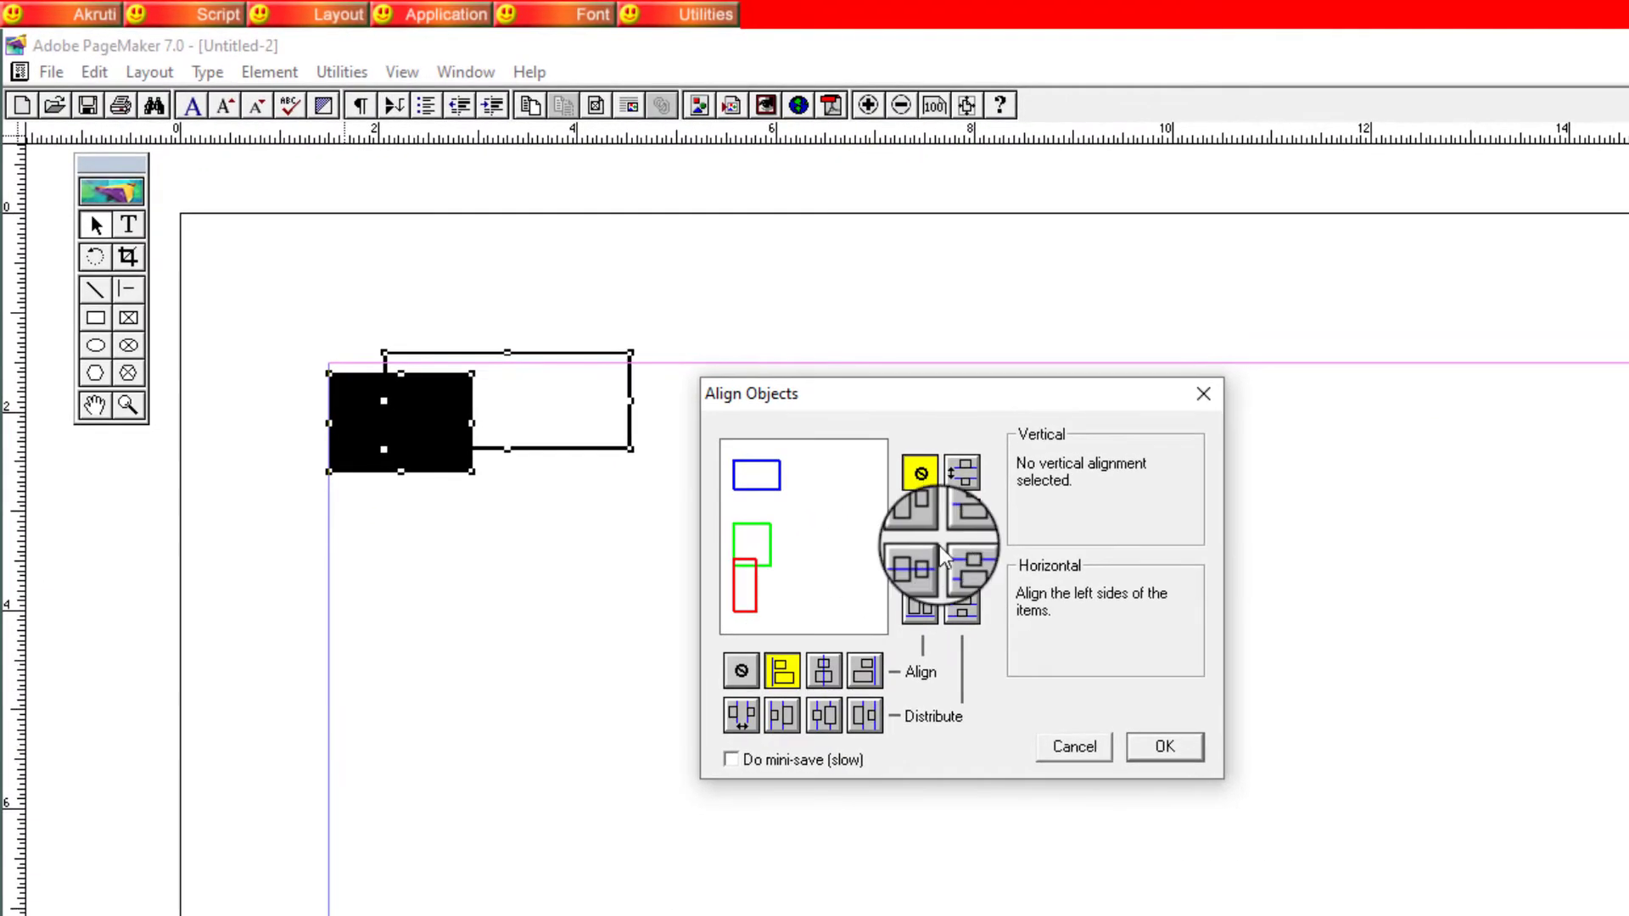
click(998, 561)
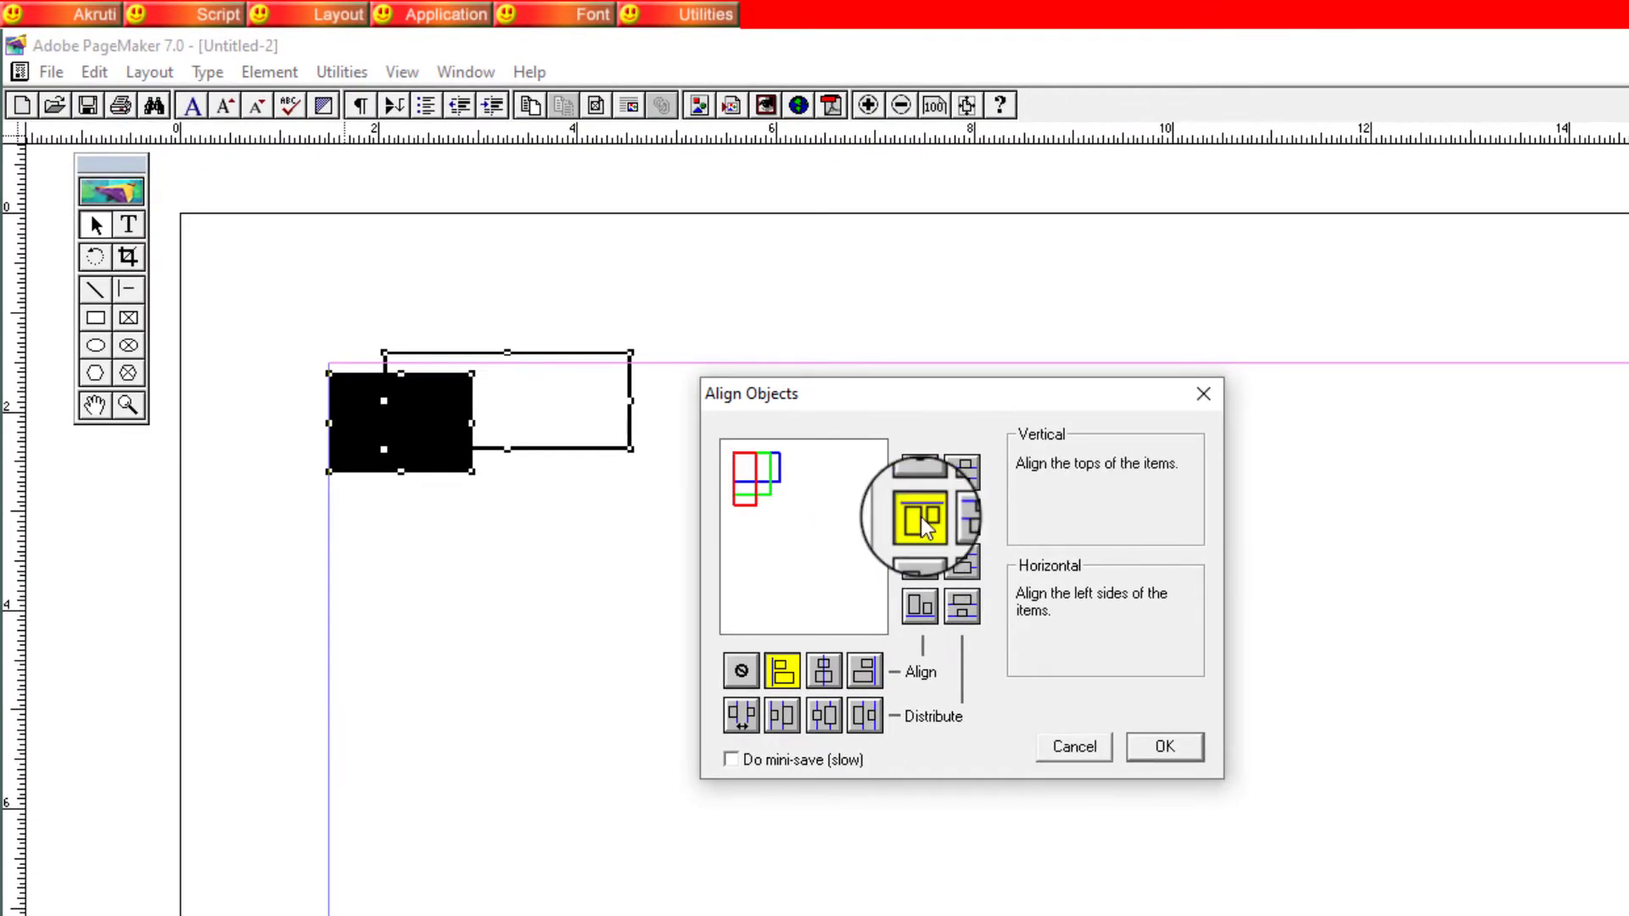
click(1166, 746)
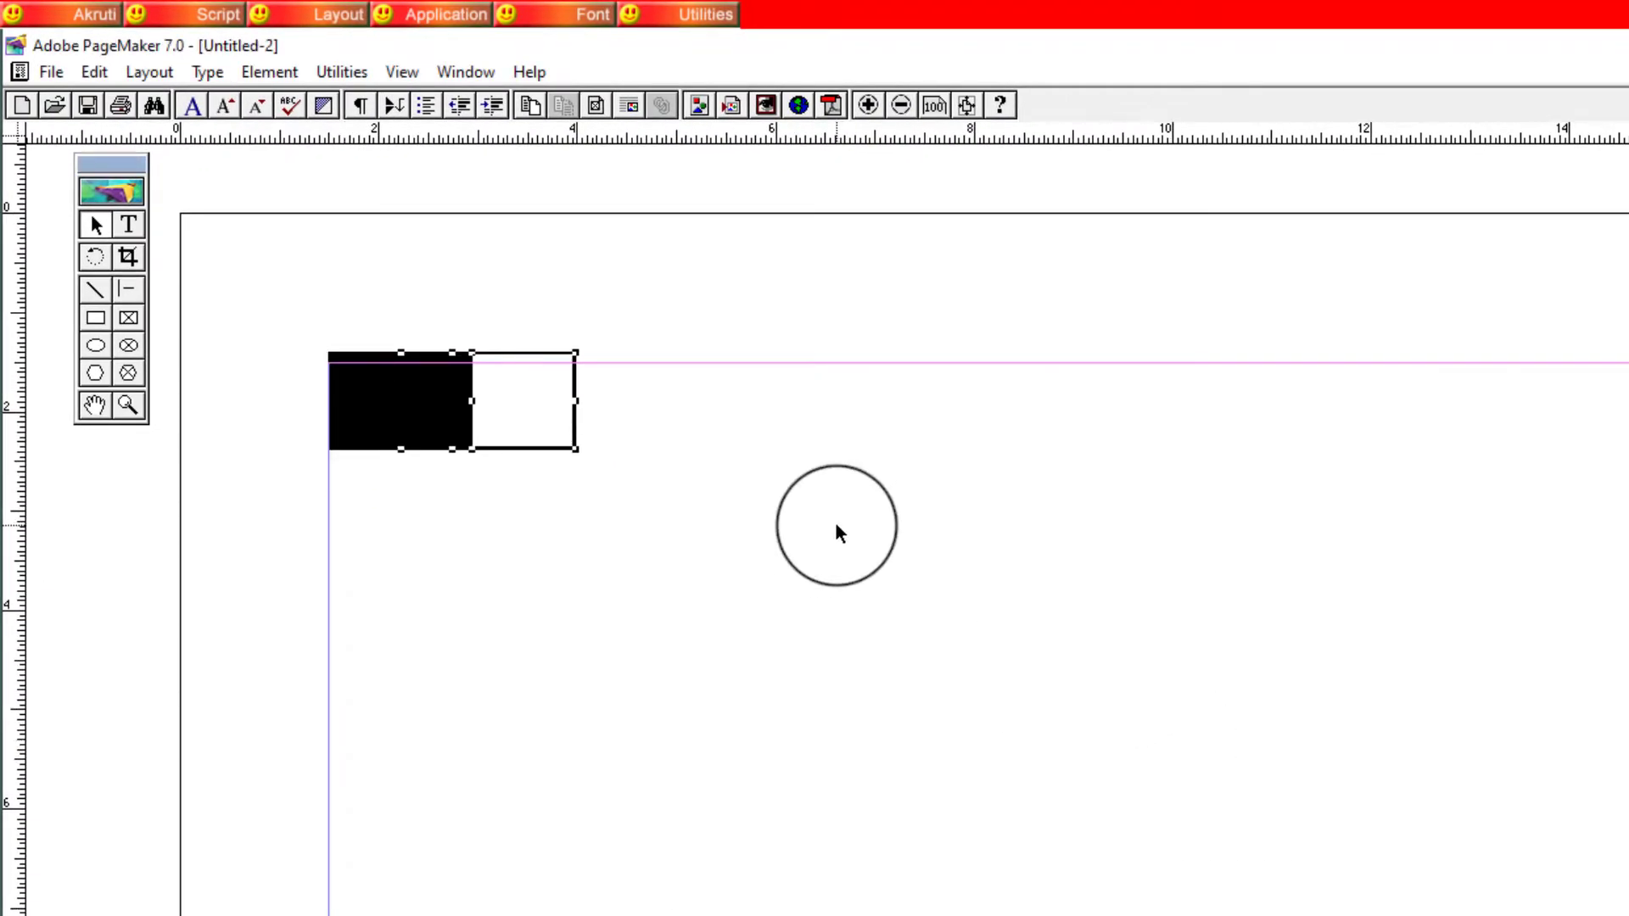
click(837, 523)
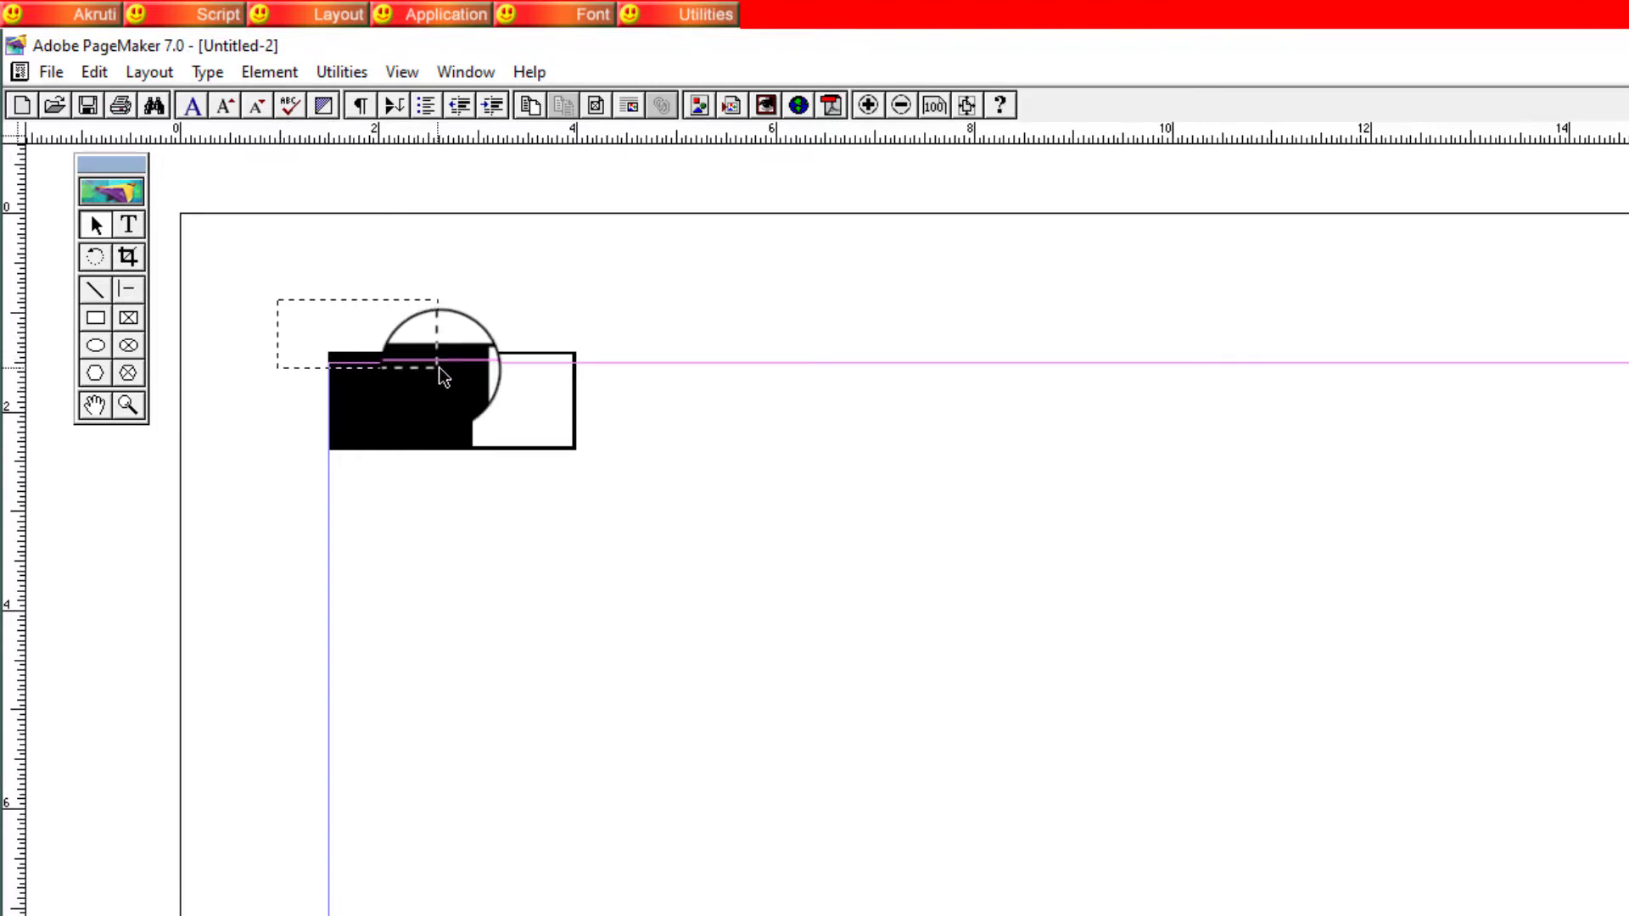
Nudge the black and outlined rectangles slightly down together, then deselect them.
drag(333, 322, 643, 502)
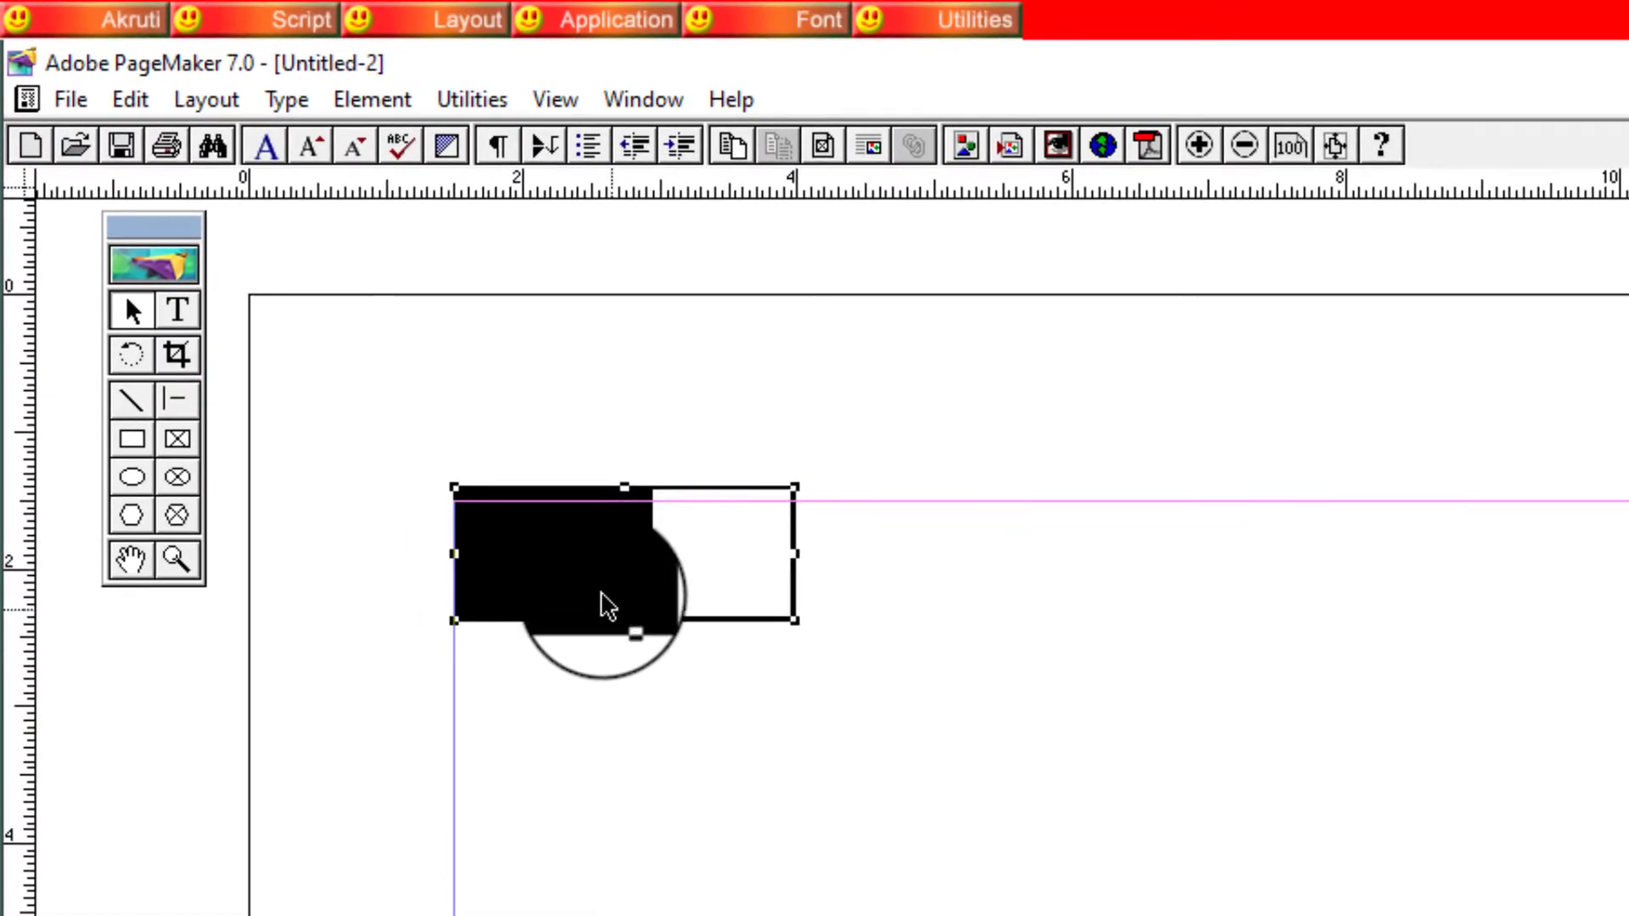
click(440, 408)
drag(615, 575, 615, 589)
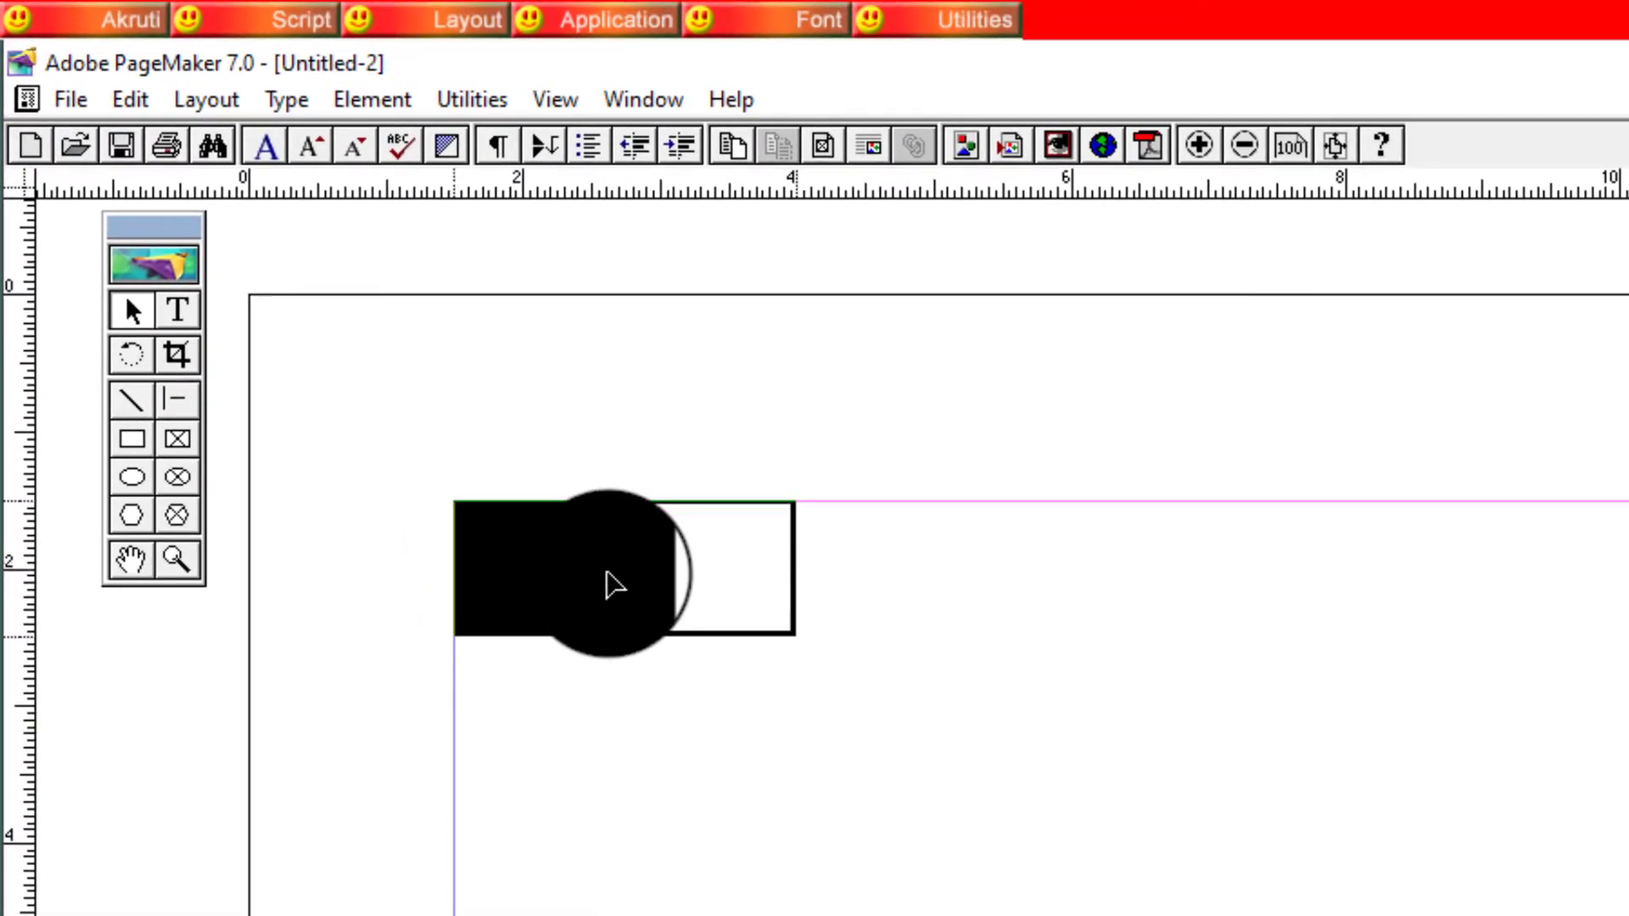
click(988, 771)
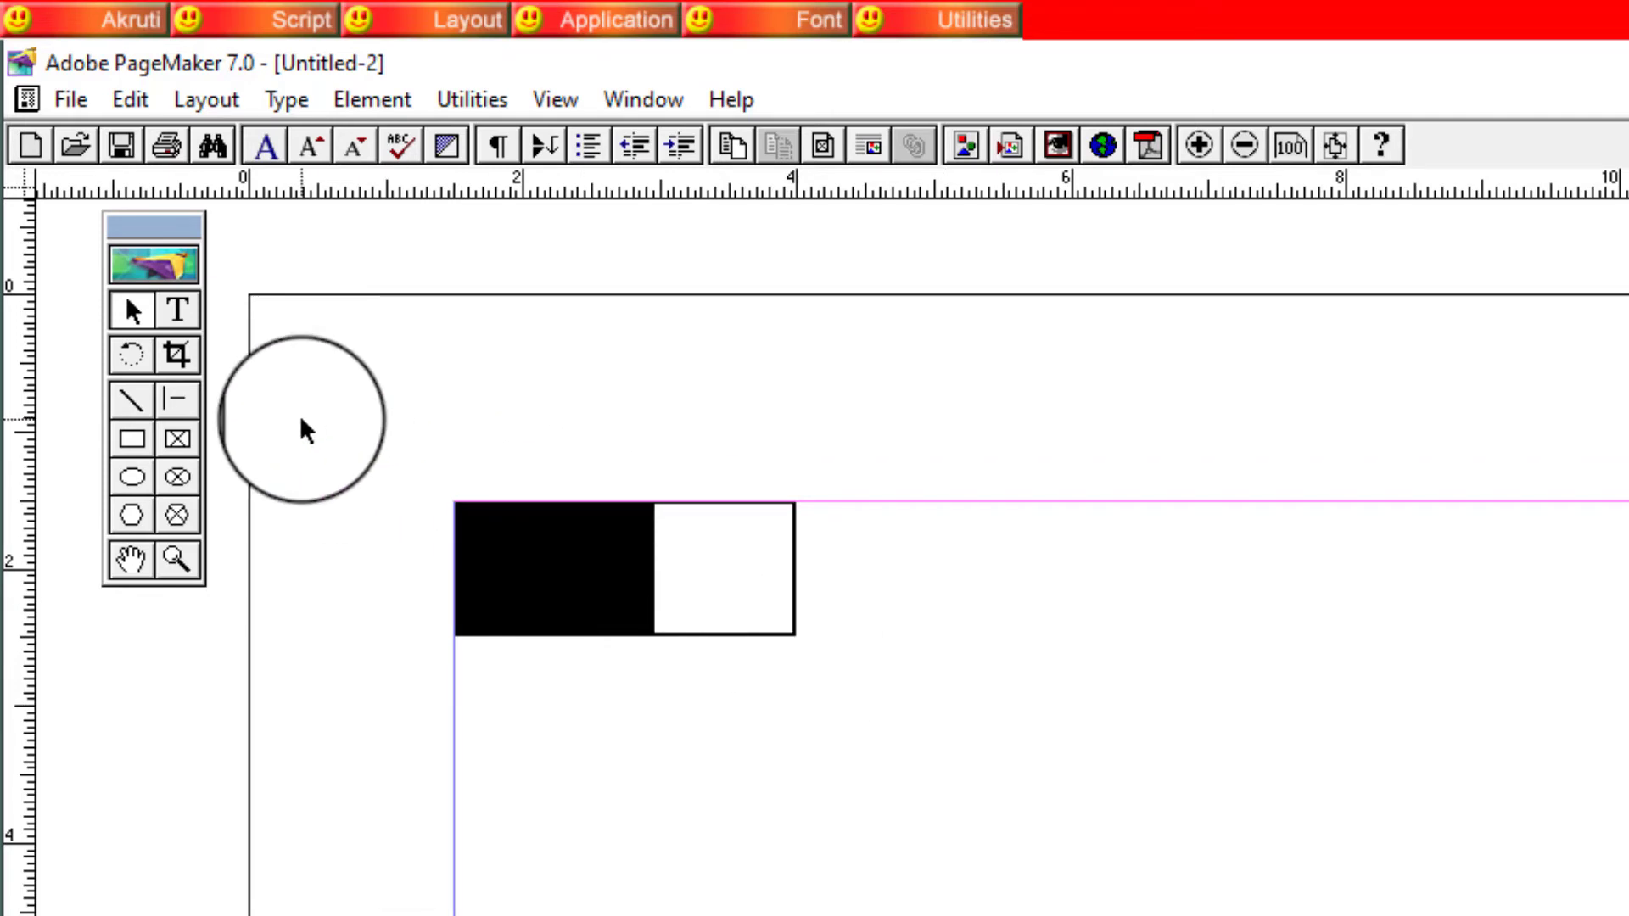
click(181, 307)
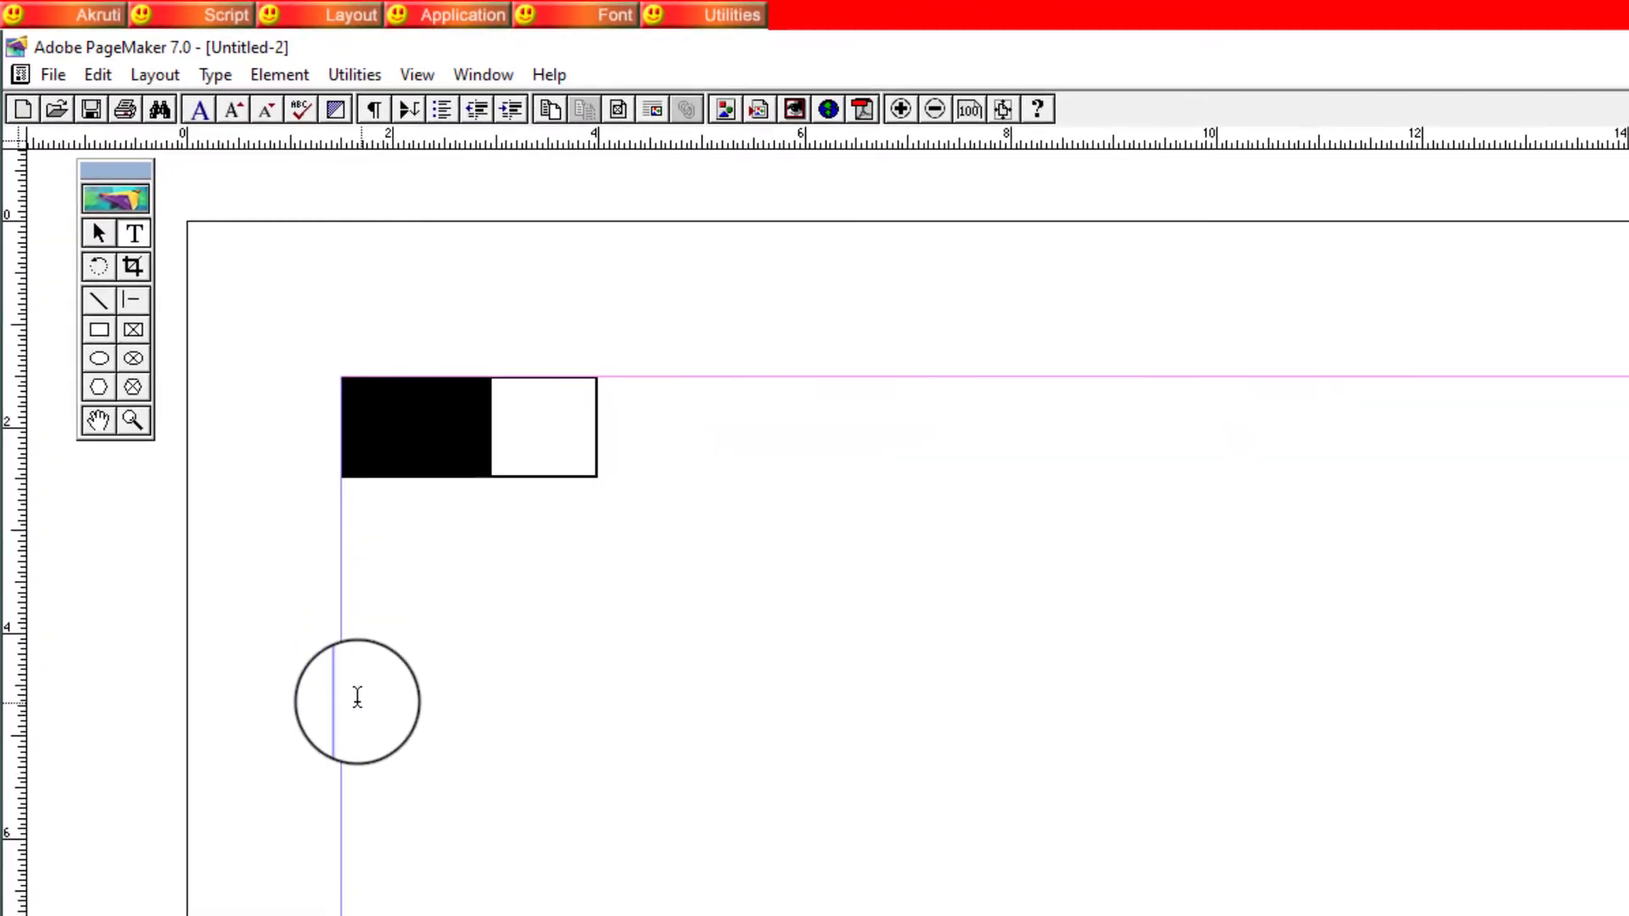
Type MRP in a text frame below the box and enlarge it to bold 15 pt.
mouse_move(349, 672)
mouse_down()
mouse_move(539, 794)
mouse_move(480, 758)
mouse_move(342, 500)
mouse_move(485, 547)
mouse_move(488, 612)
mouse_up()
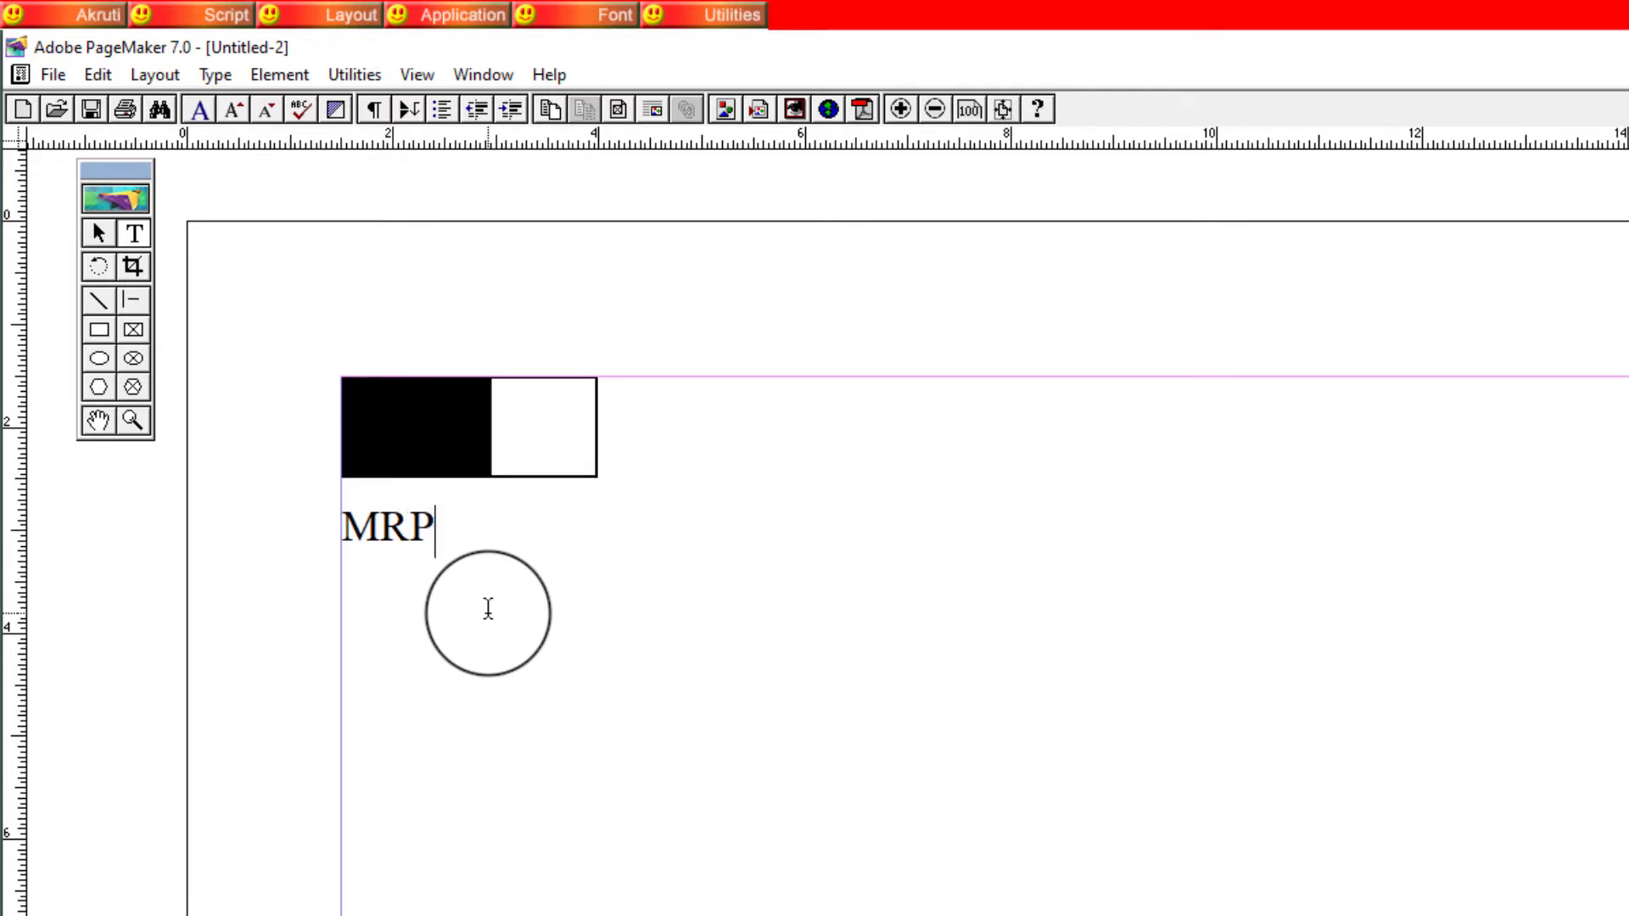
key(ctrl+a)
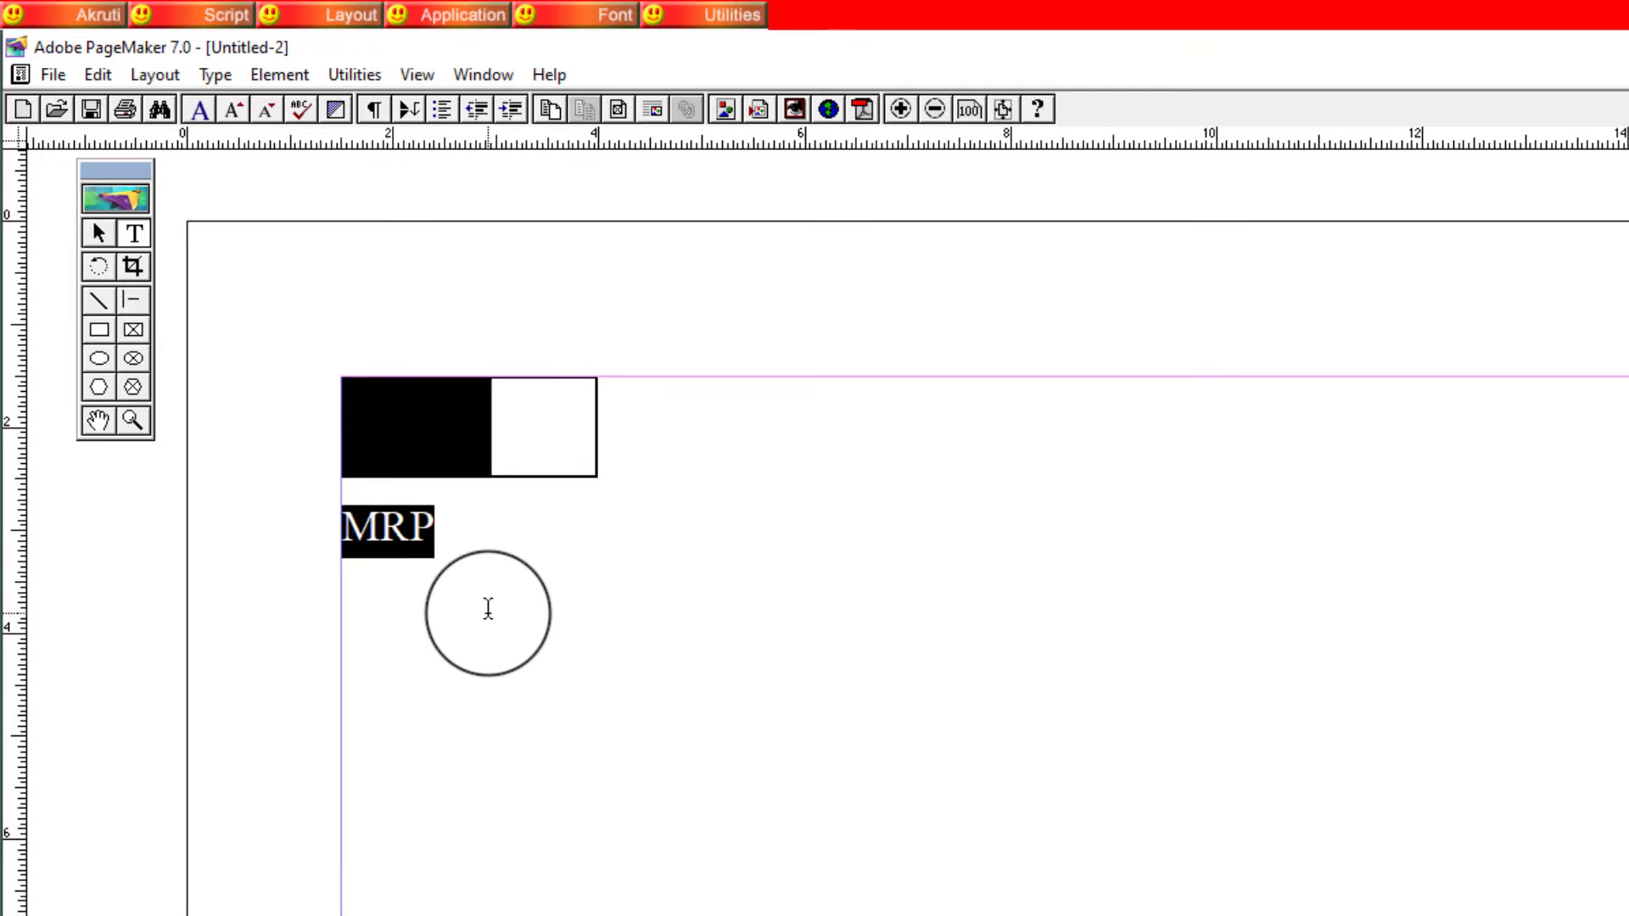
click(470, 521)
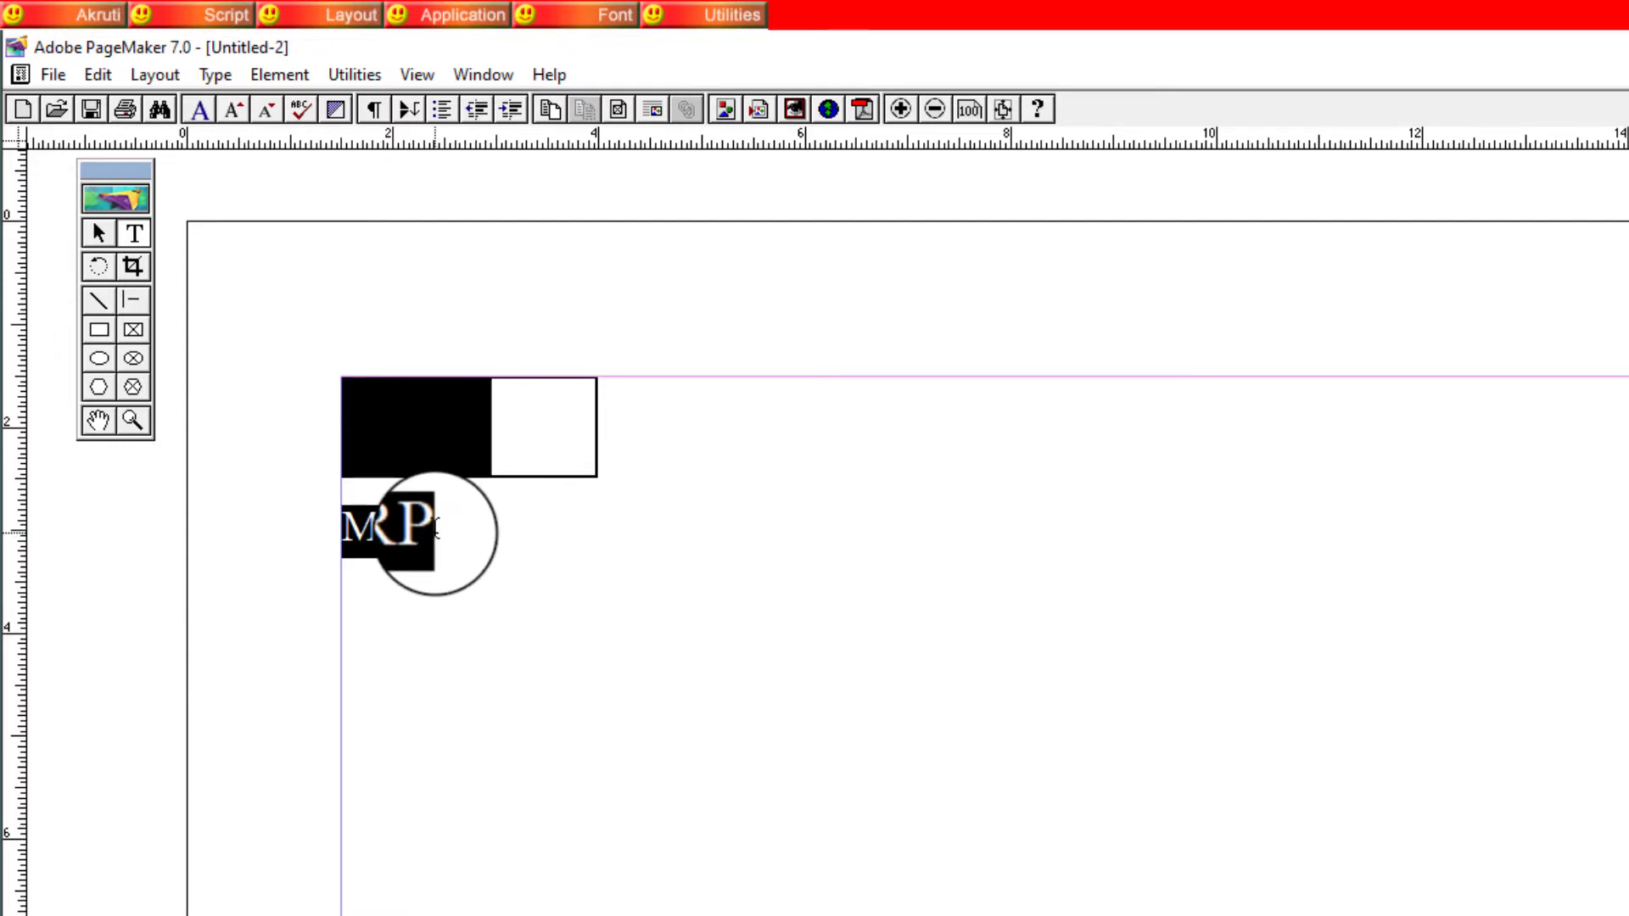
click(435, 527)
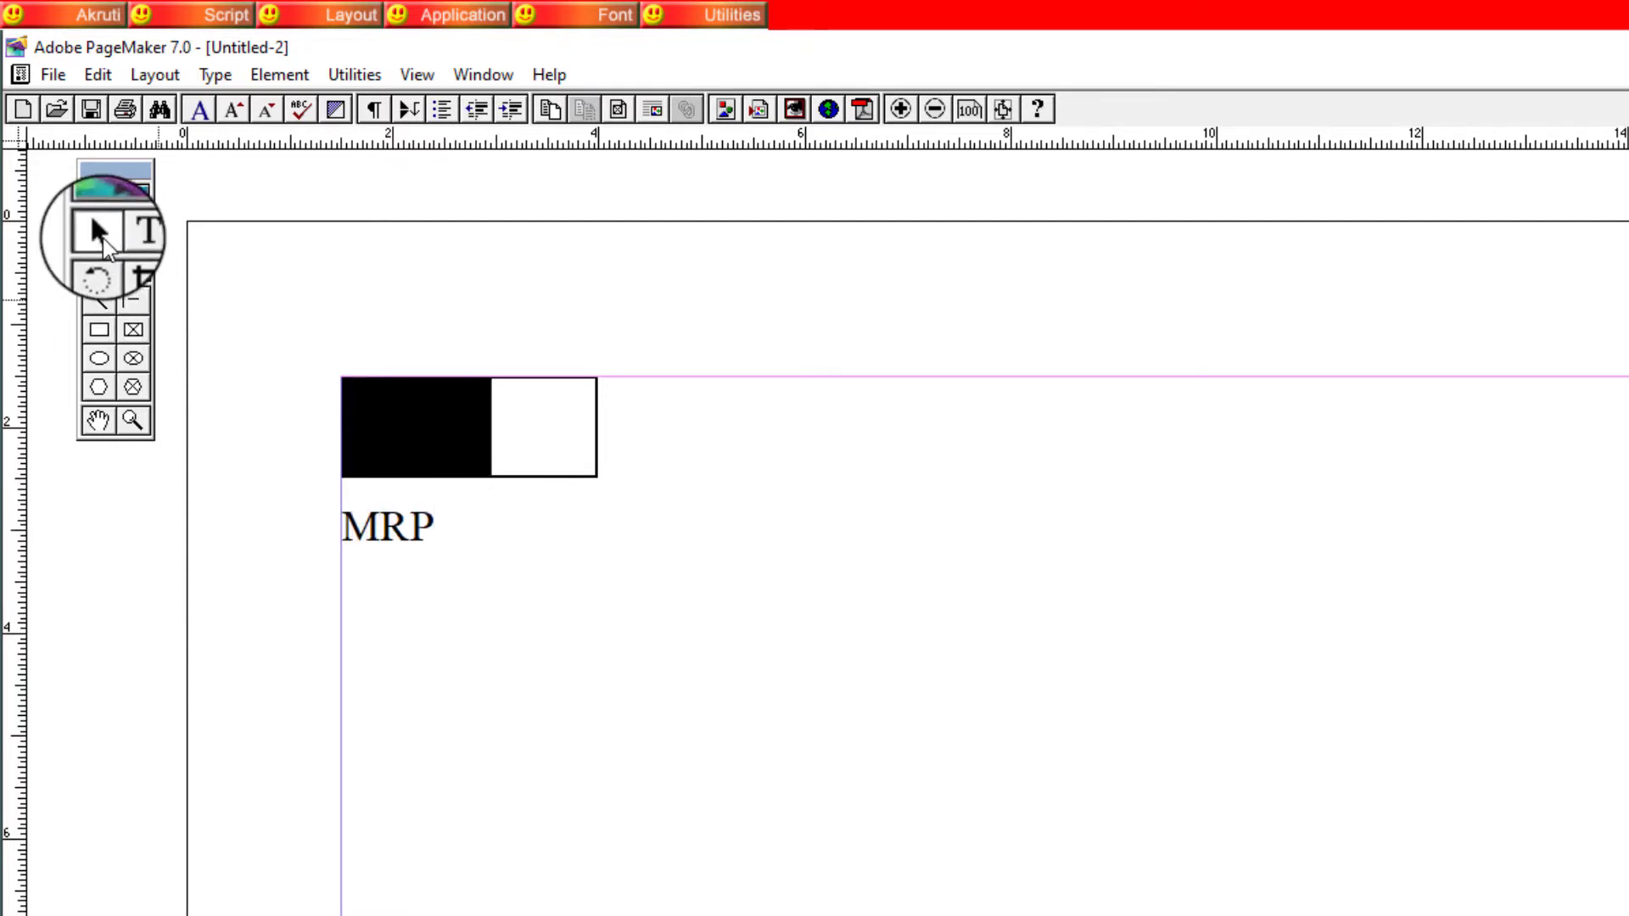
drag(435, 528, 236, 526)
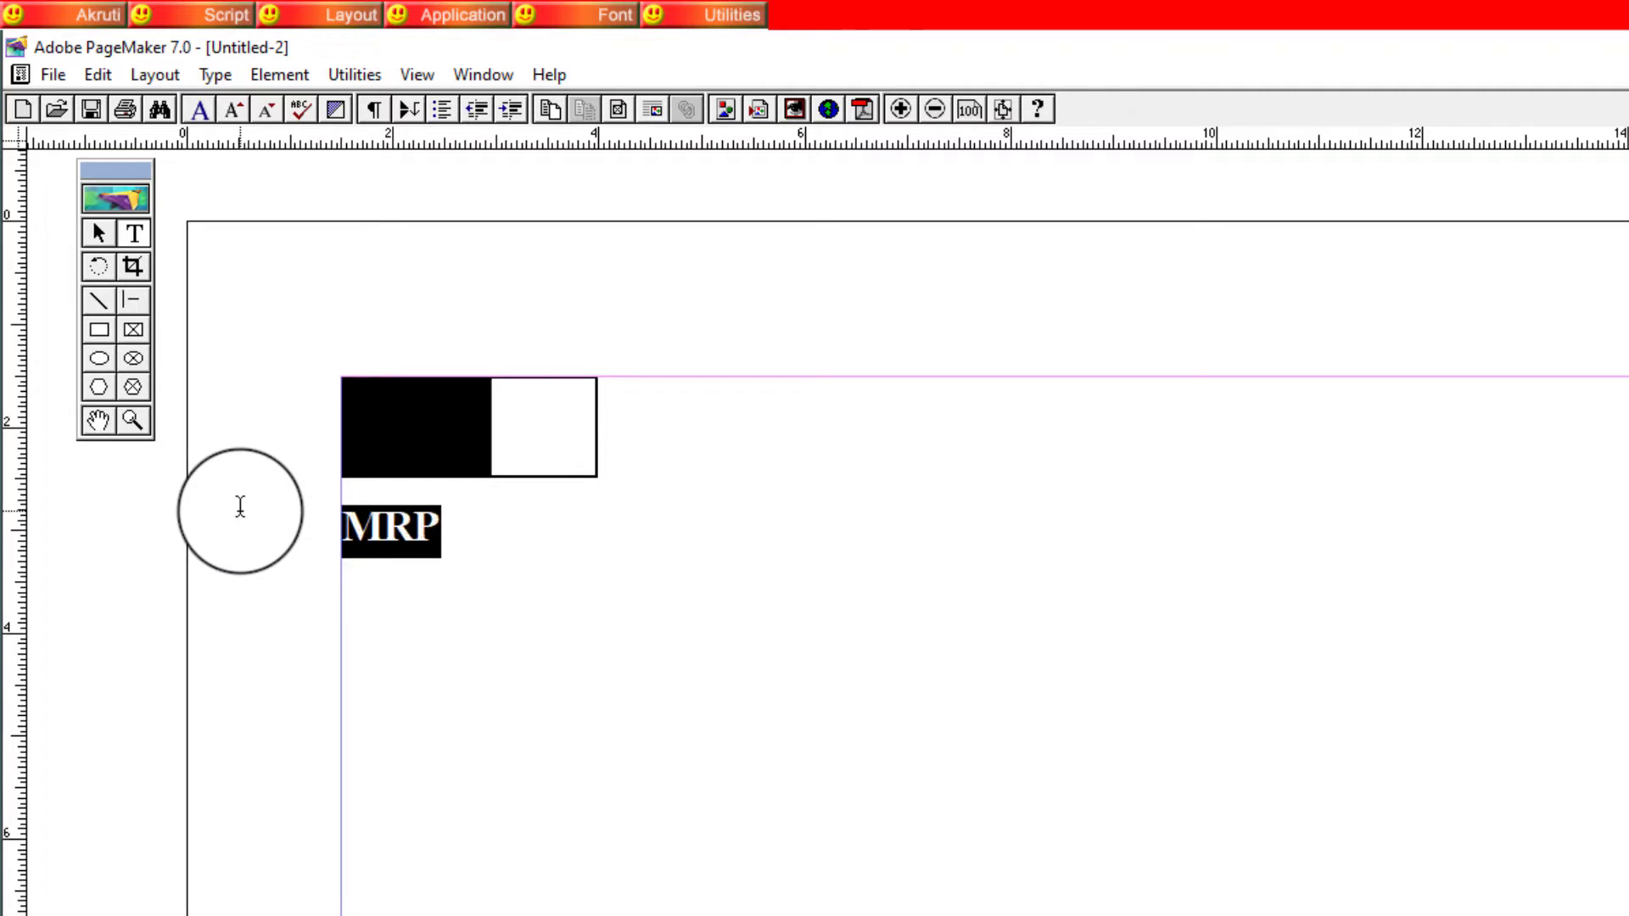
key(ctrl+shift+period)
key(ctrl+shift+period)
key(ctrl+shift+period)
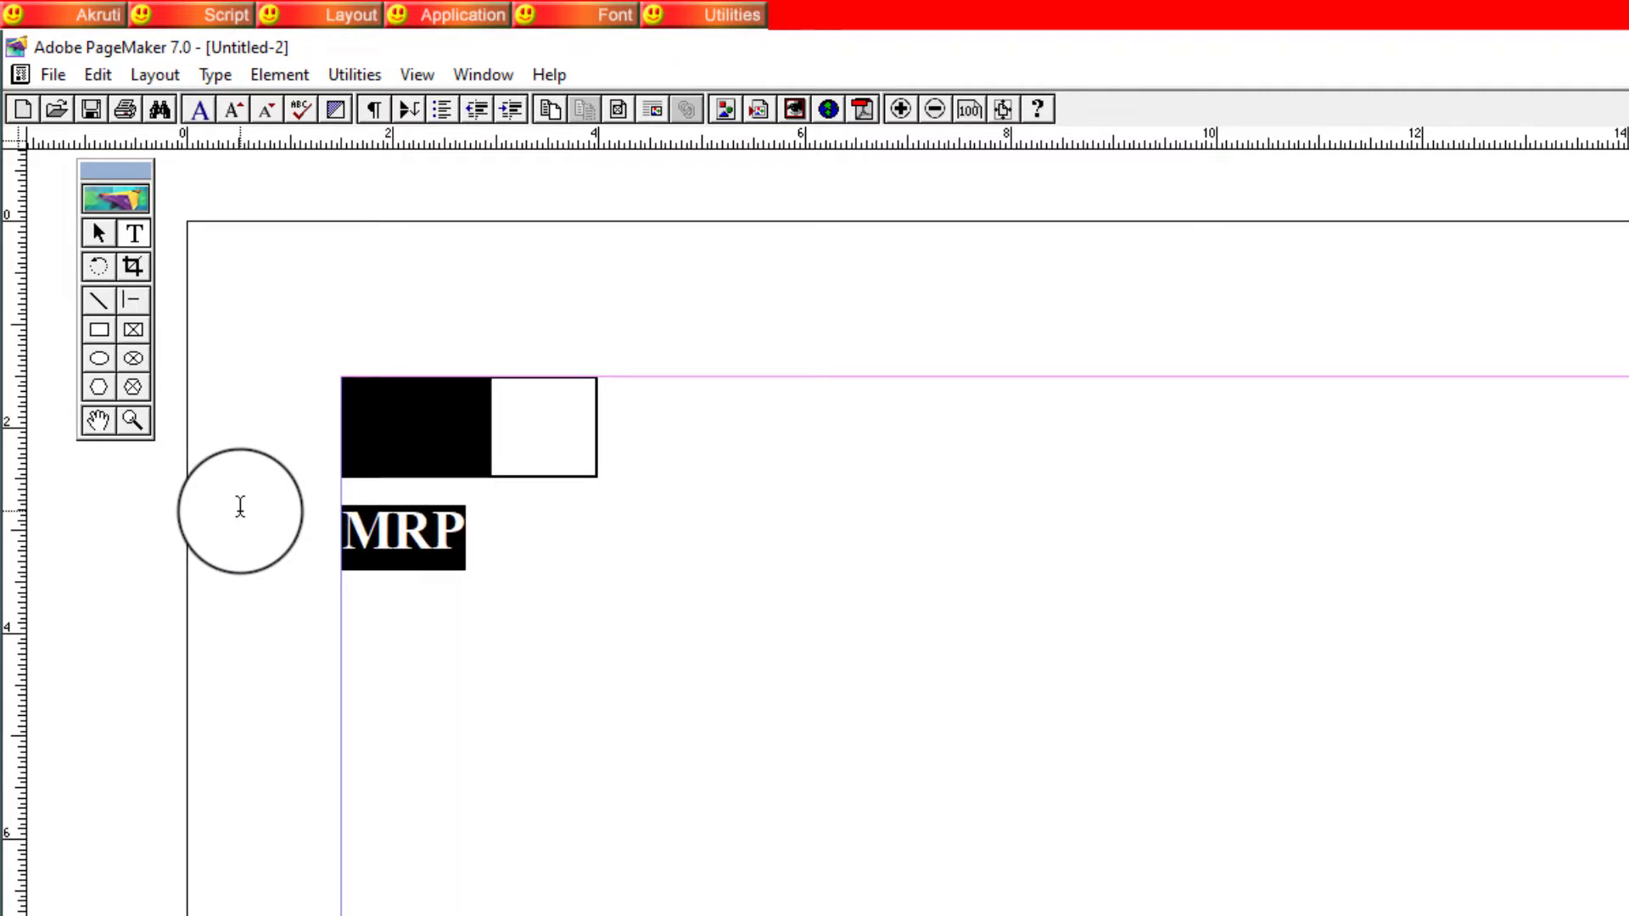
key(ctrl+apostrophe)
key(ctrl+grave)
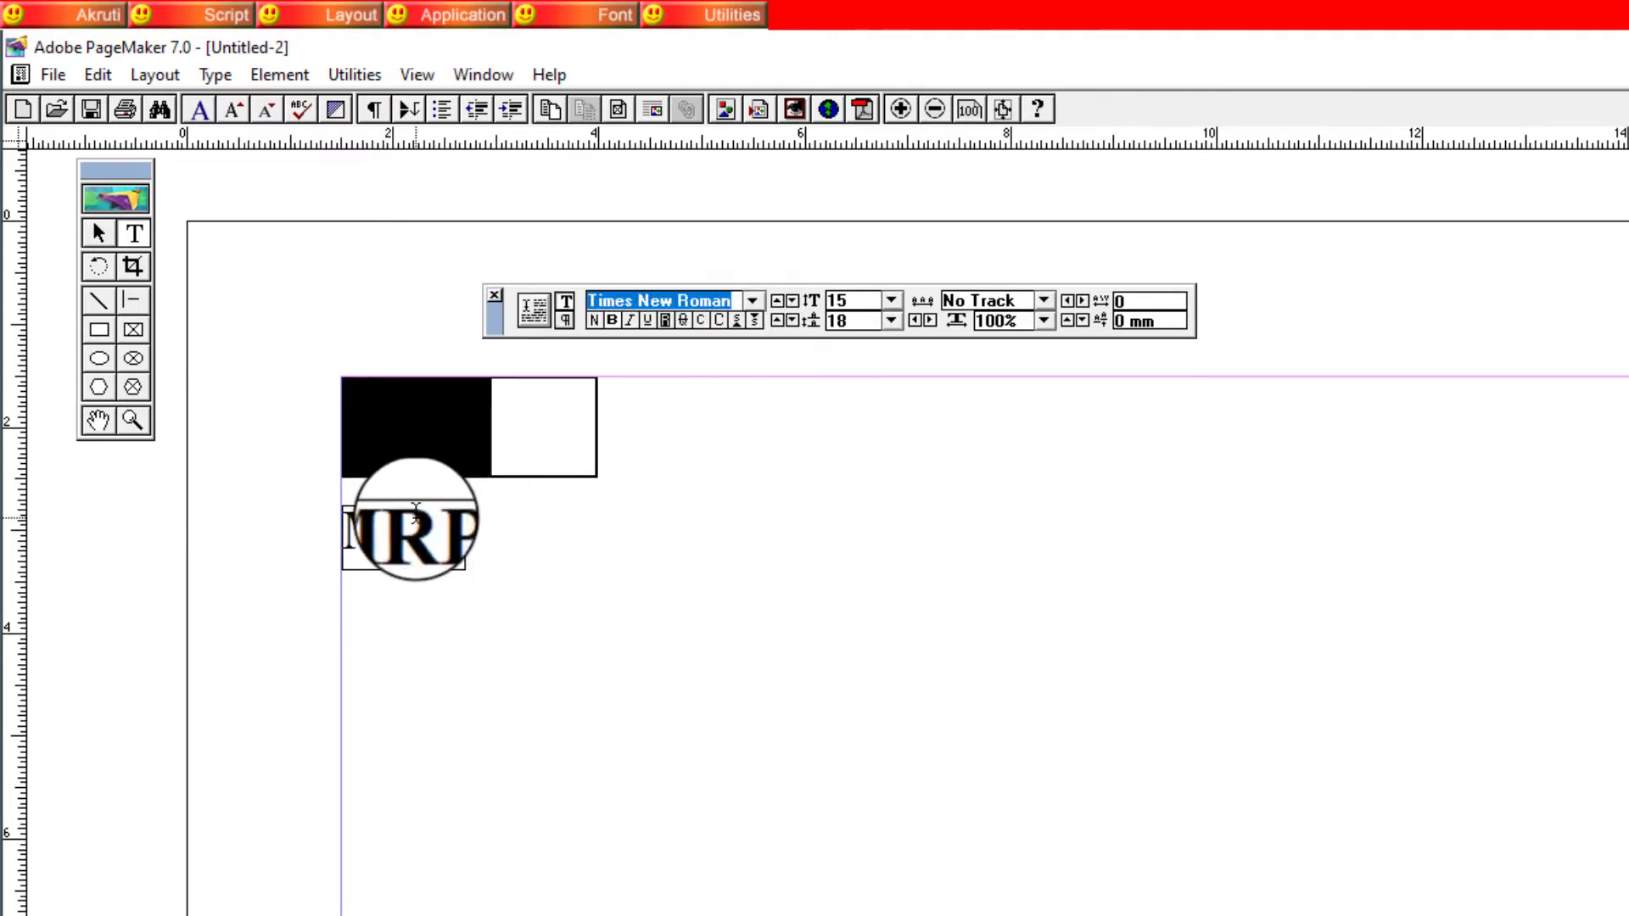
Change the MRP text's font to Arial through the Control Palette font field.
mouse_move(465, 535)
mouse_down()
mouse_move(348, 533)
mouse_move(497, 532)
mouse_up()
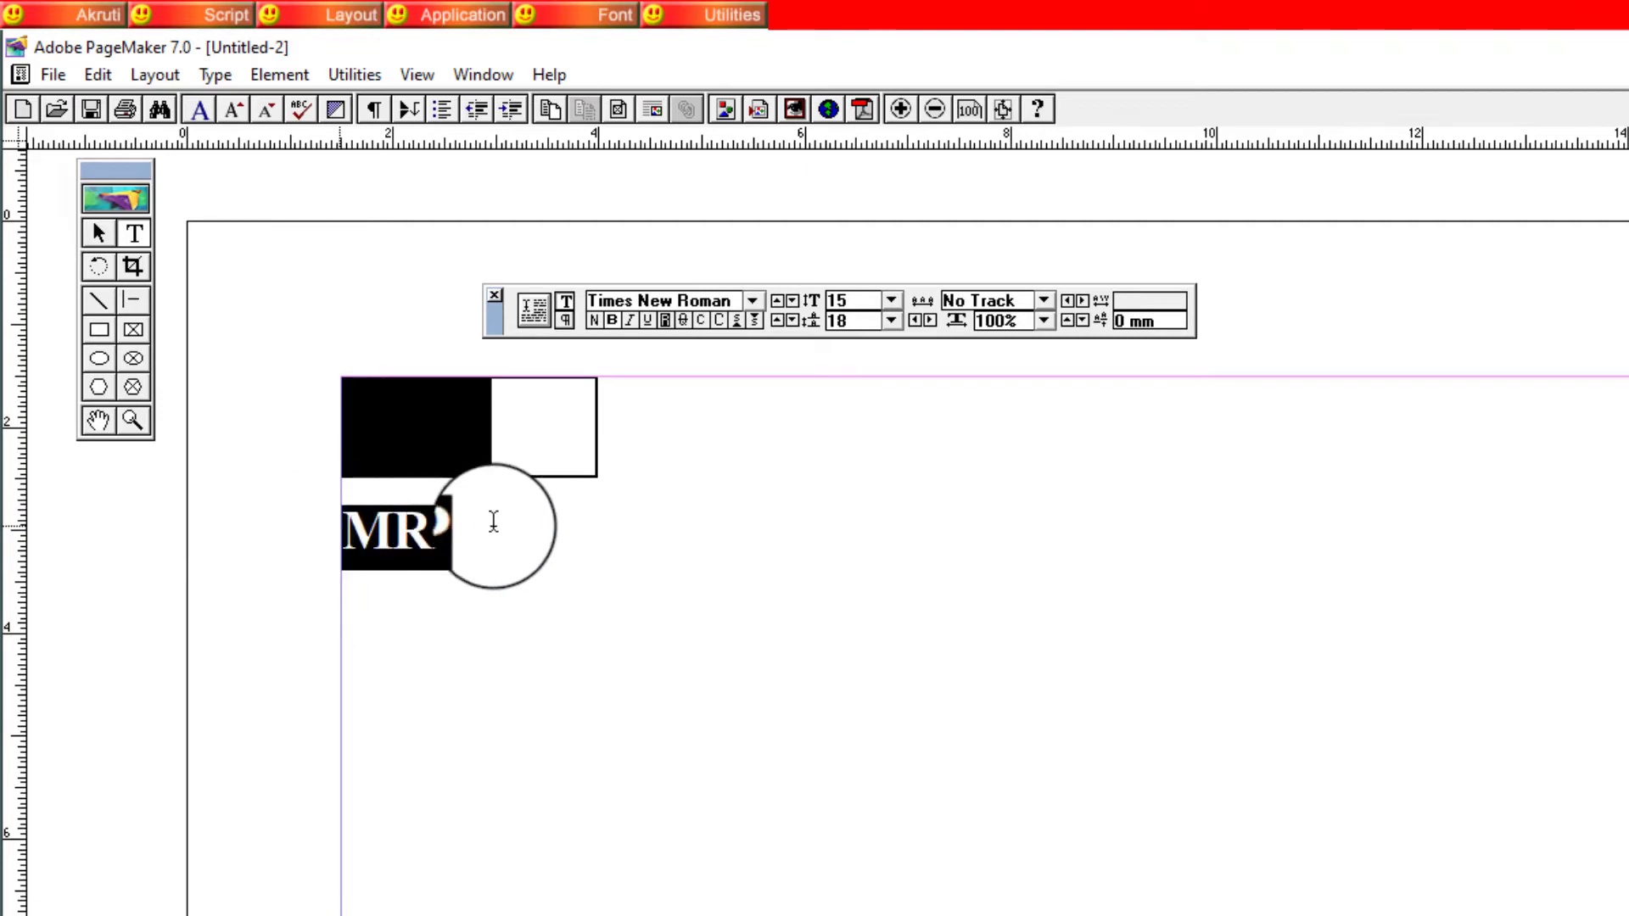
click(737, 302)
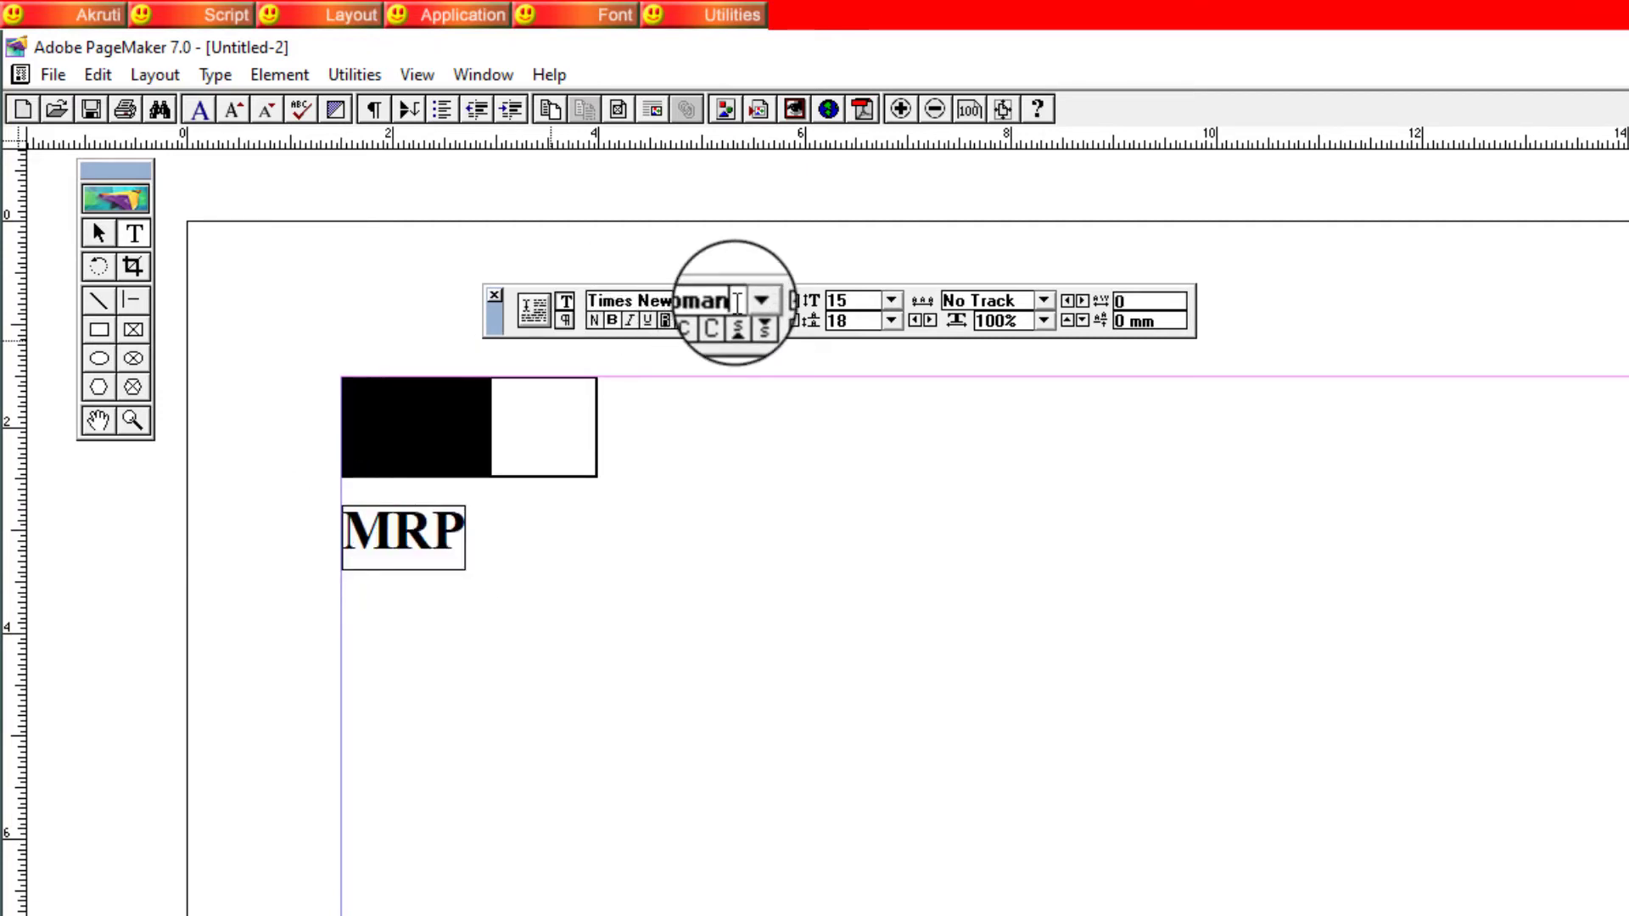
drag(737, 302, 587, 301)
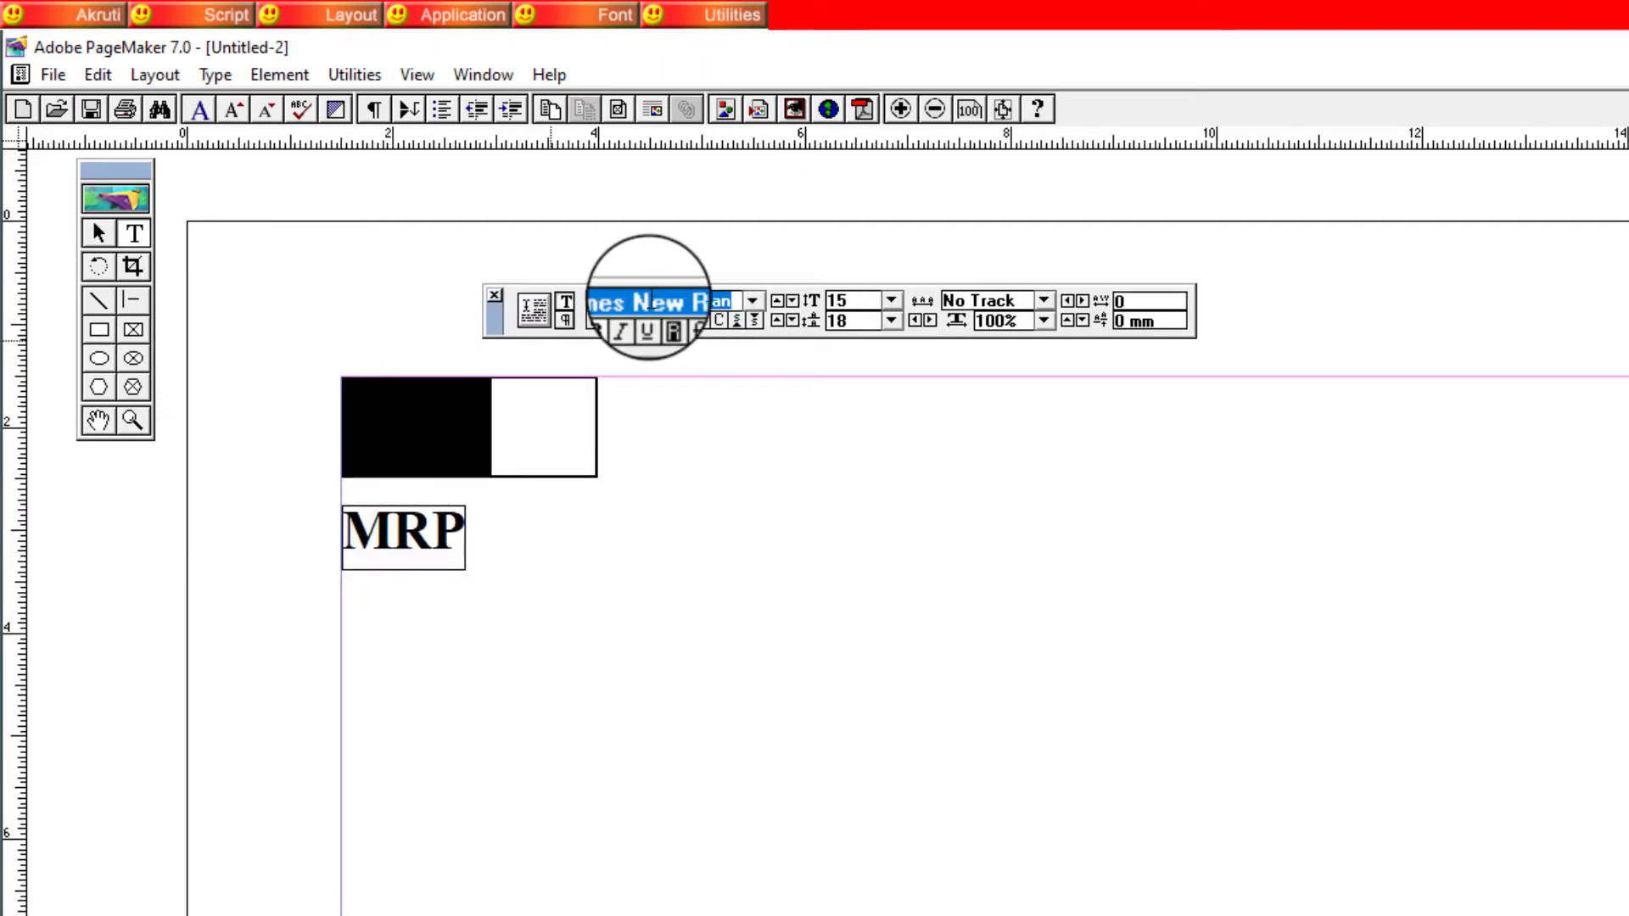
click(99, 232)
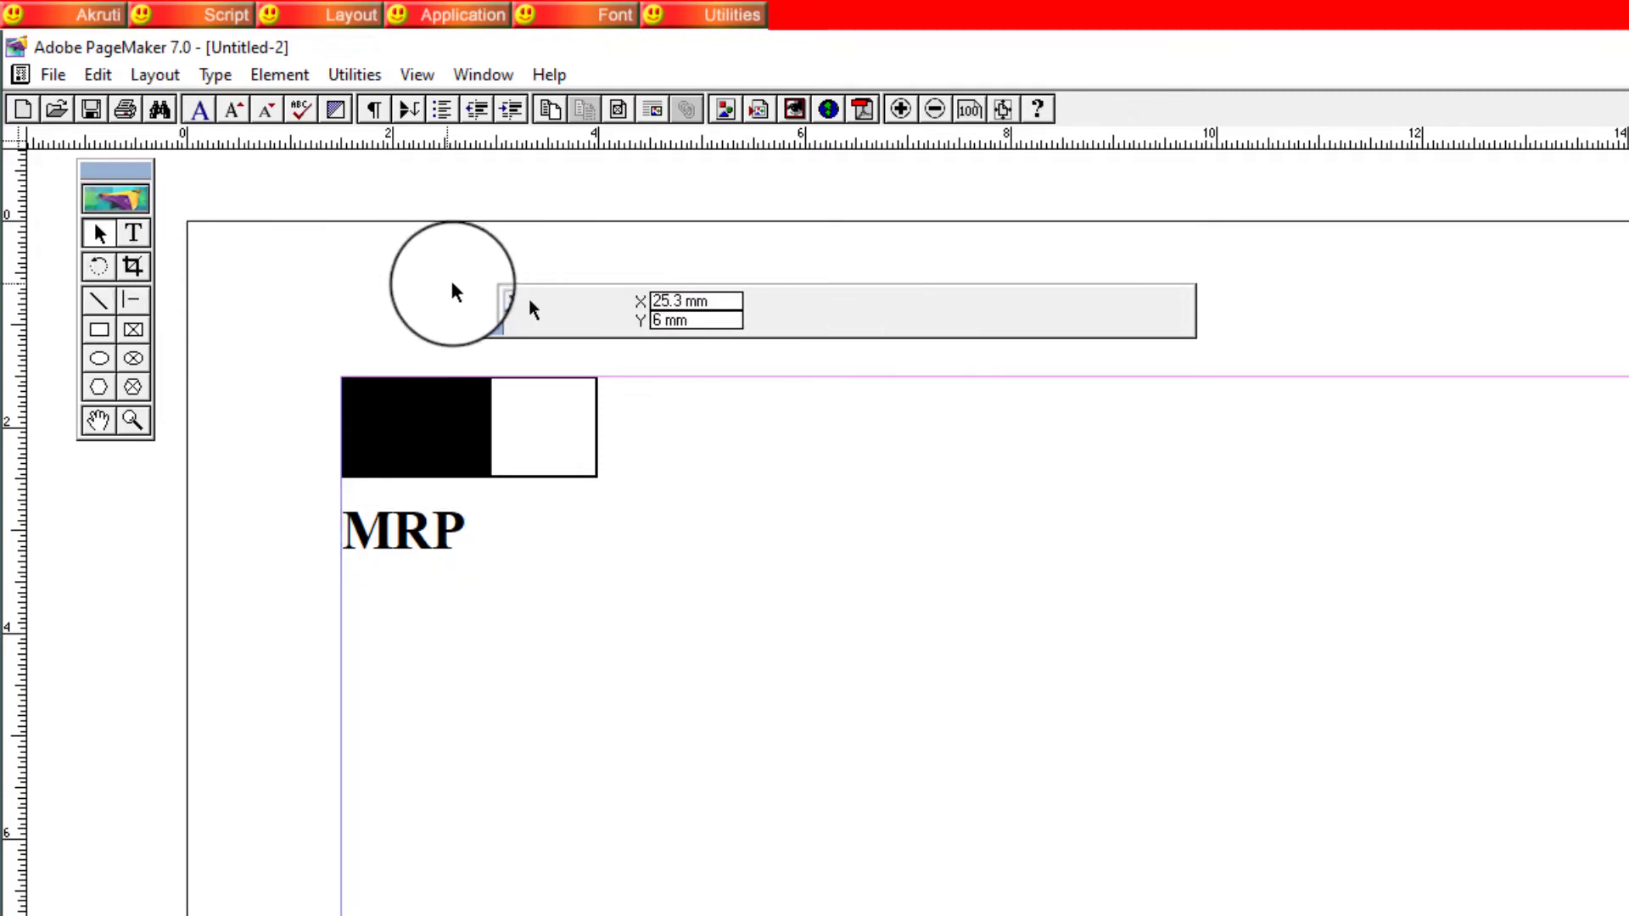
click(134, 235)
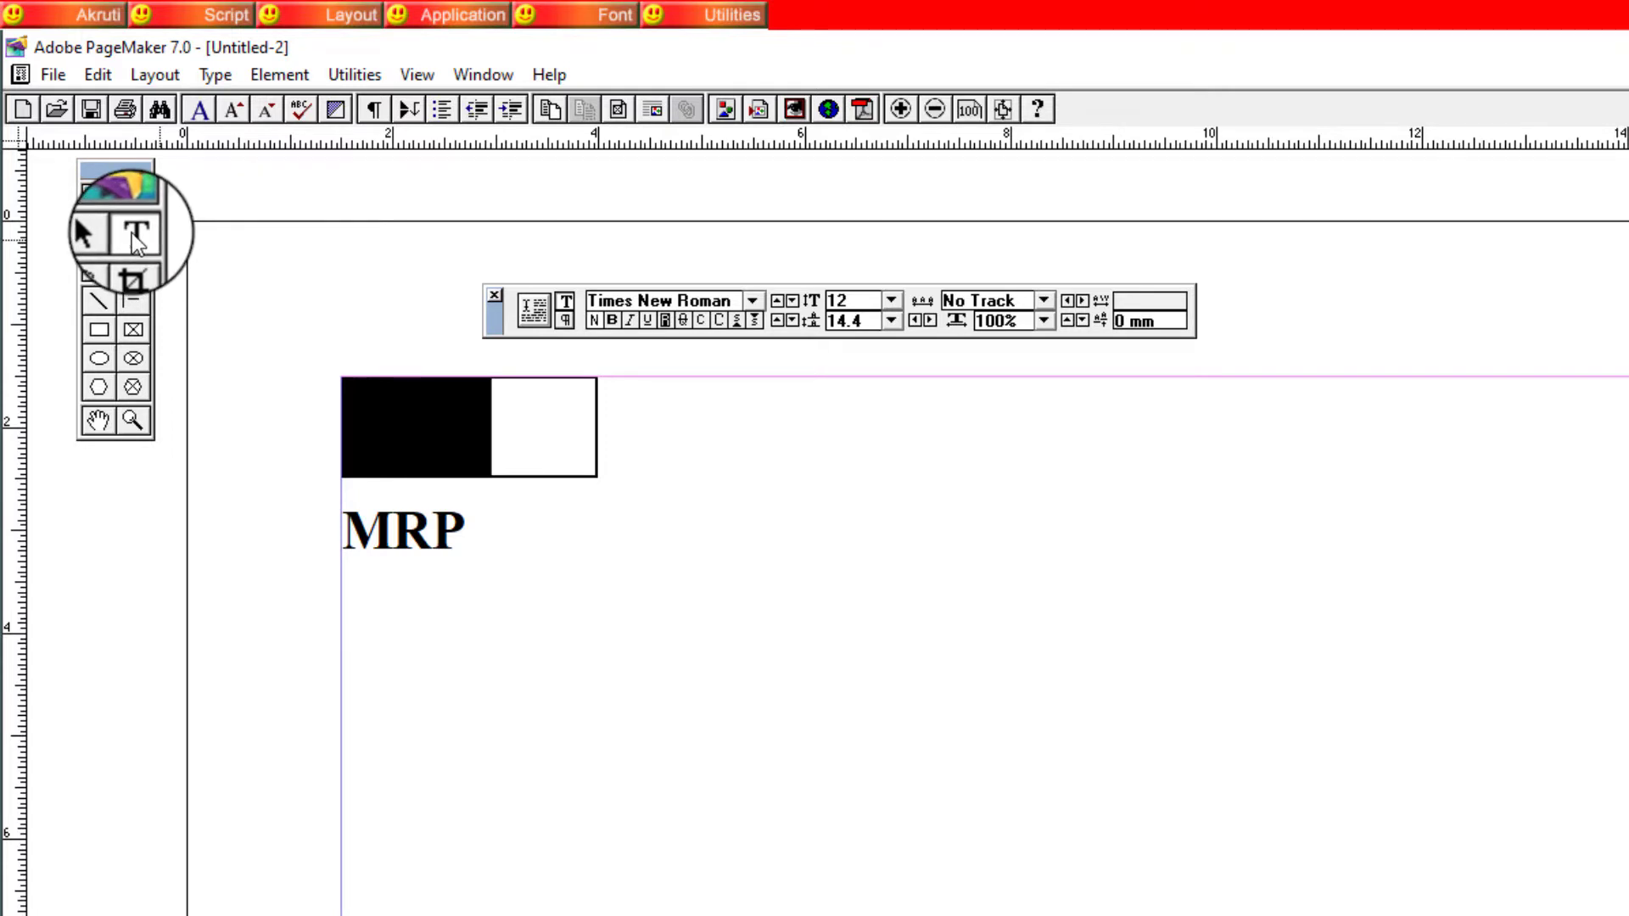
click(429, 533)
double_click(453, 533)
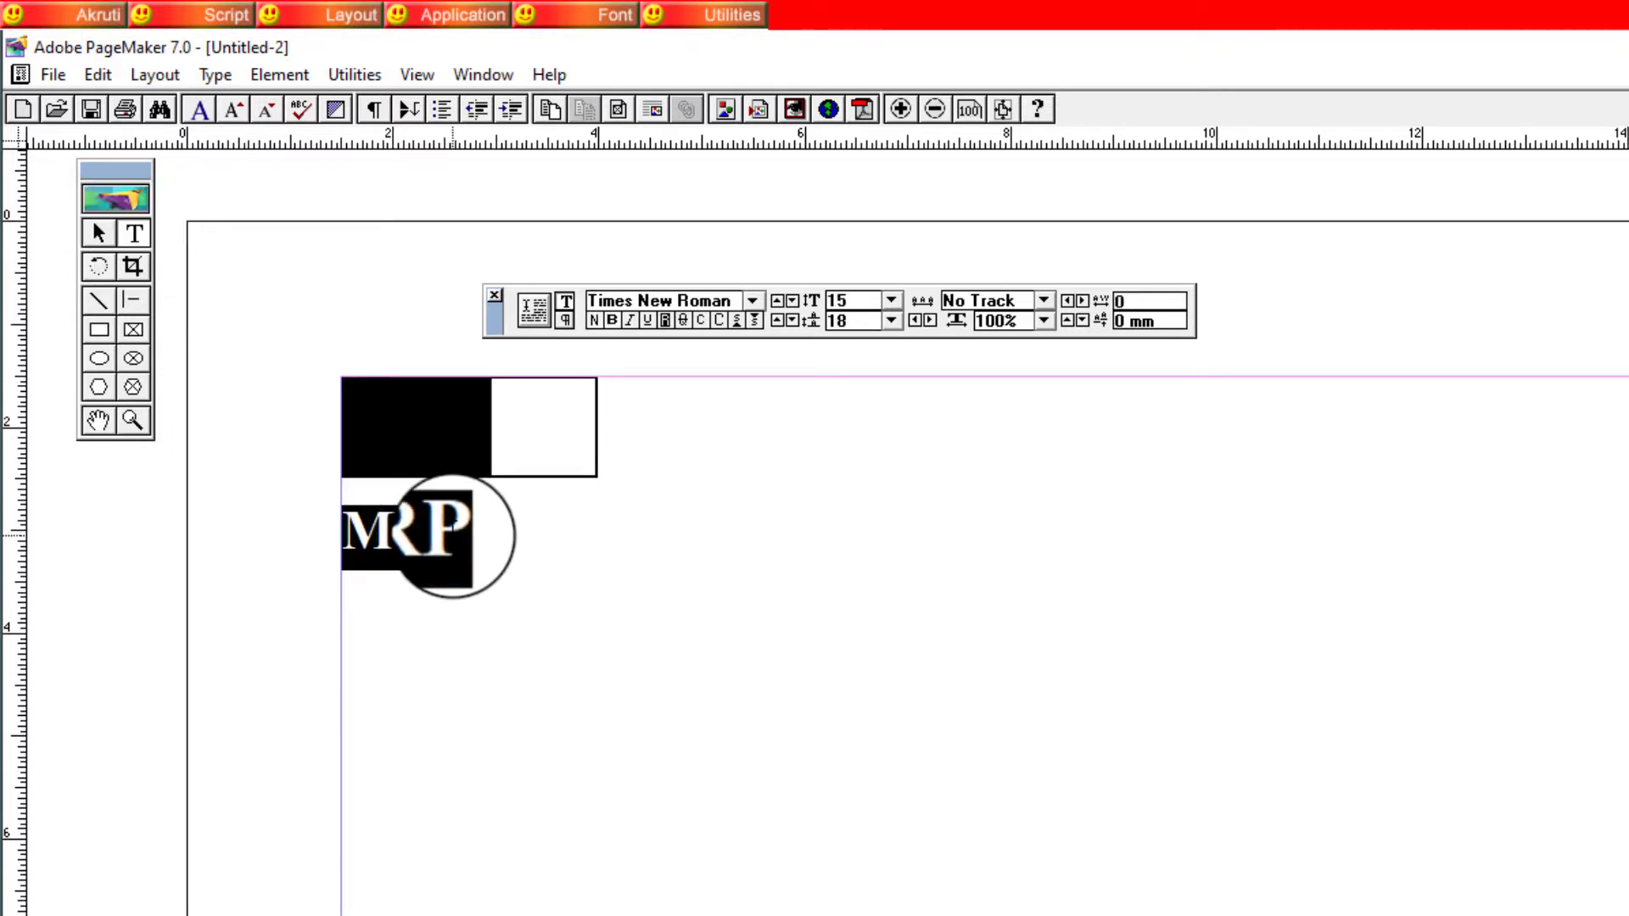
click(736, 303)
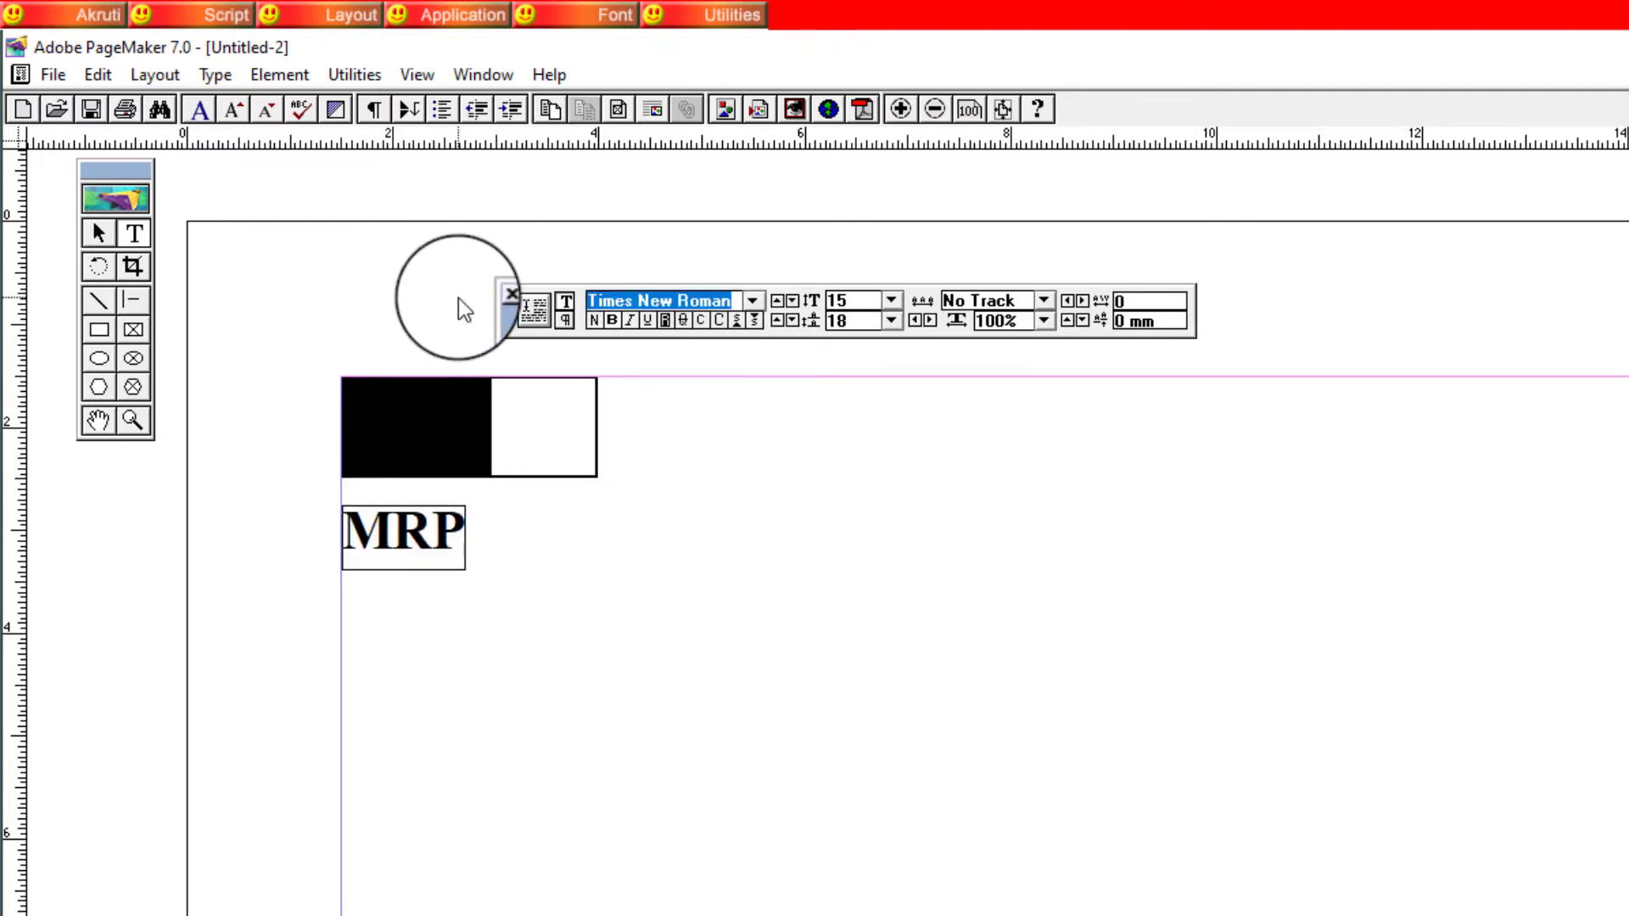
text(Arial)
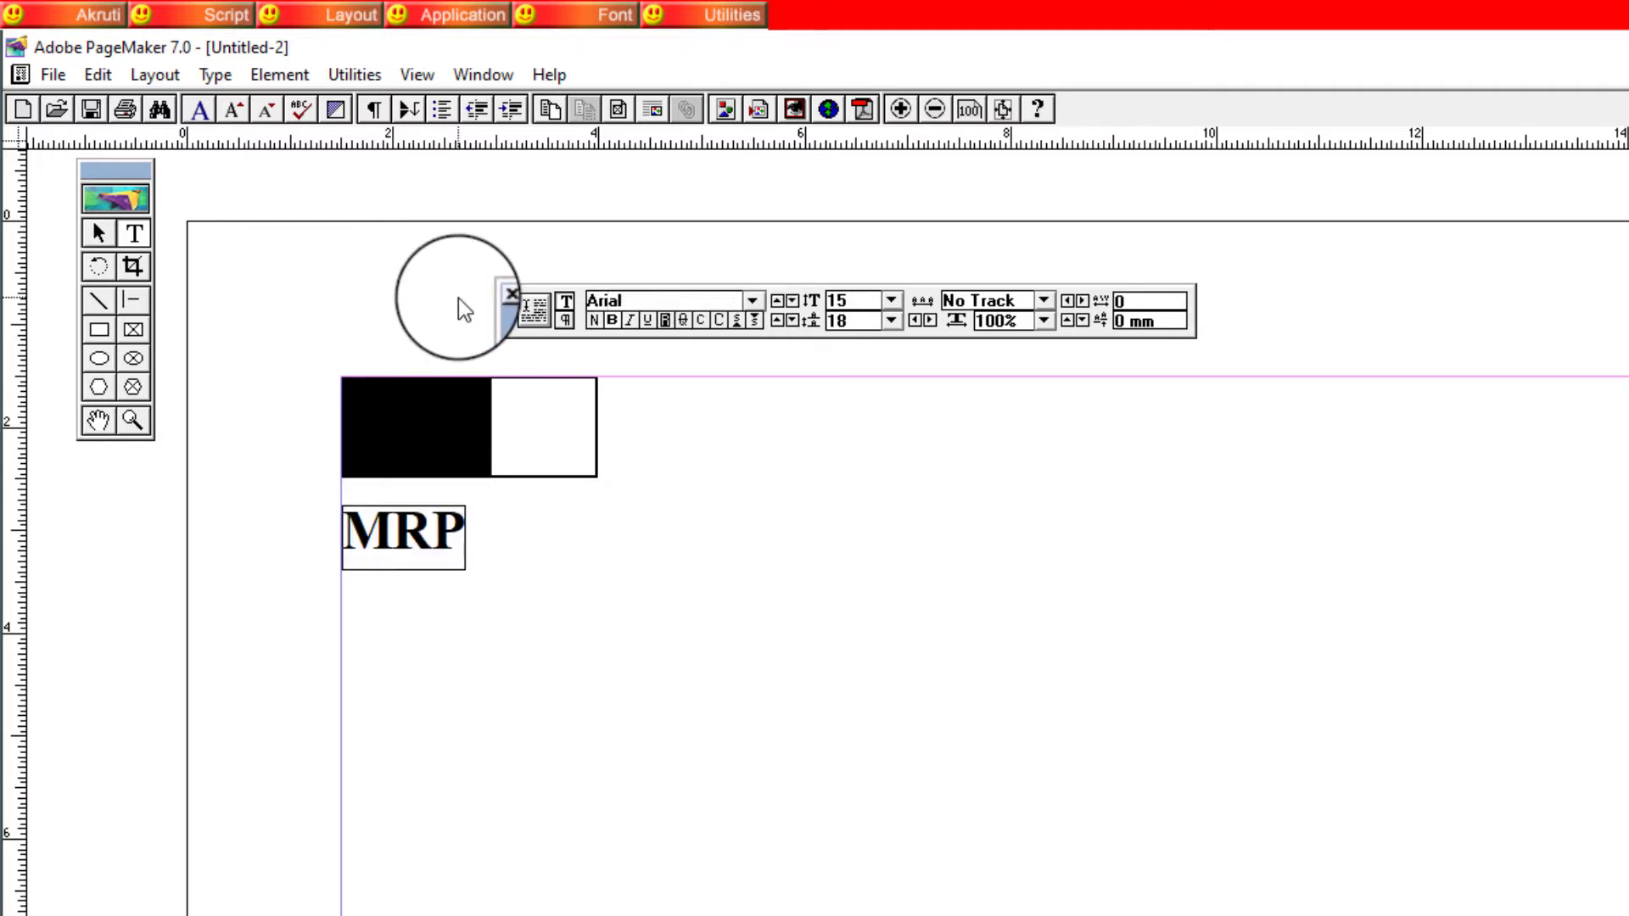
key(Return)
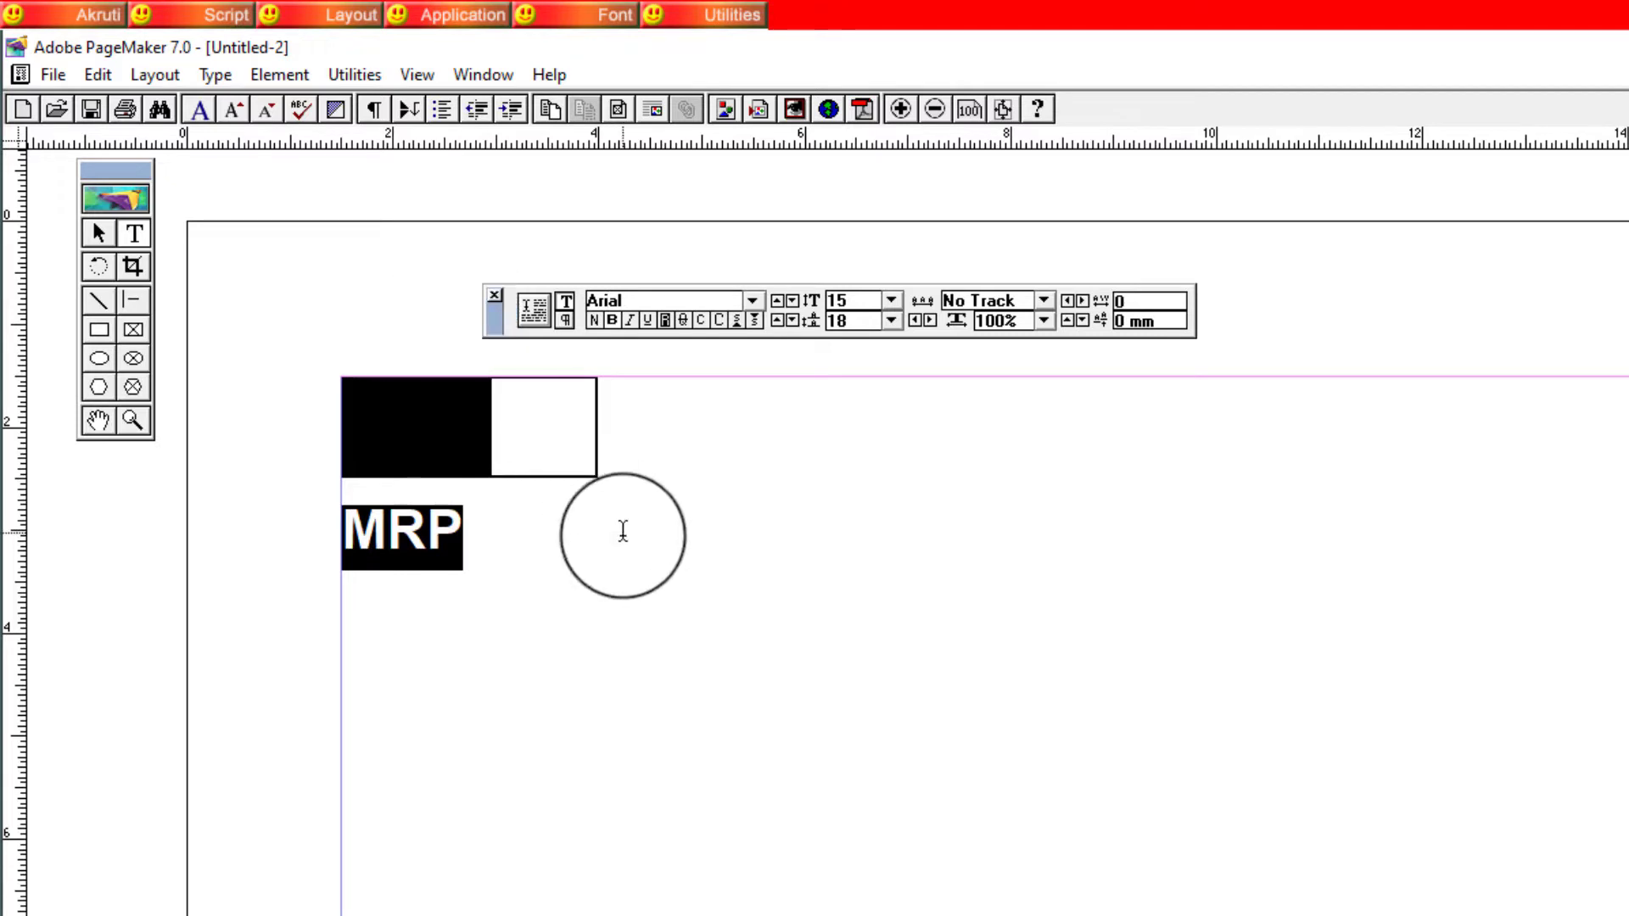
click(98, 233)
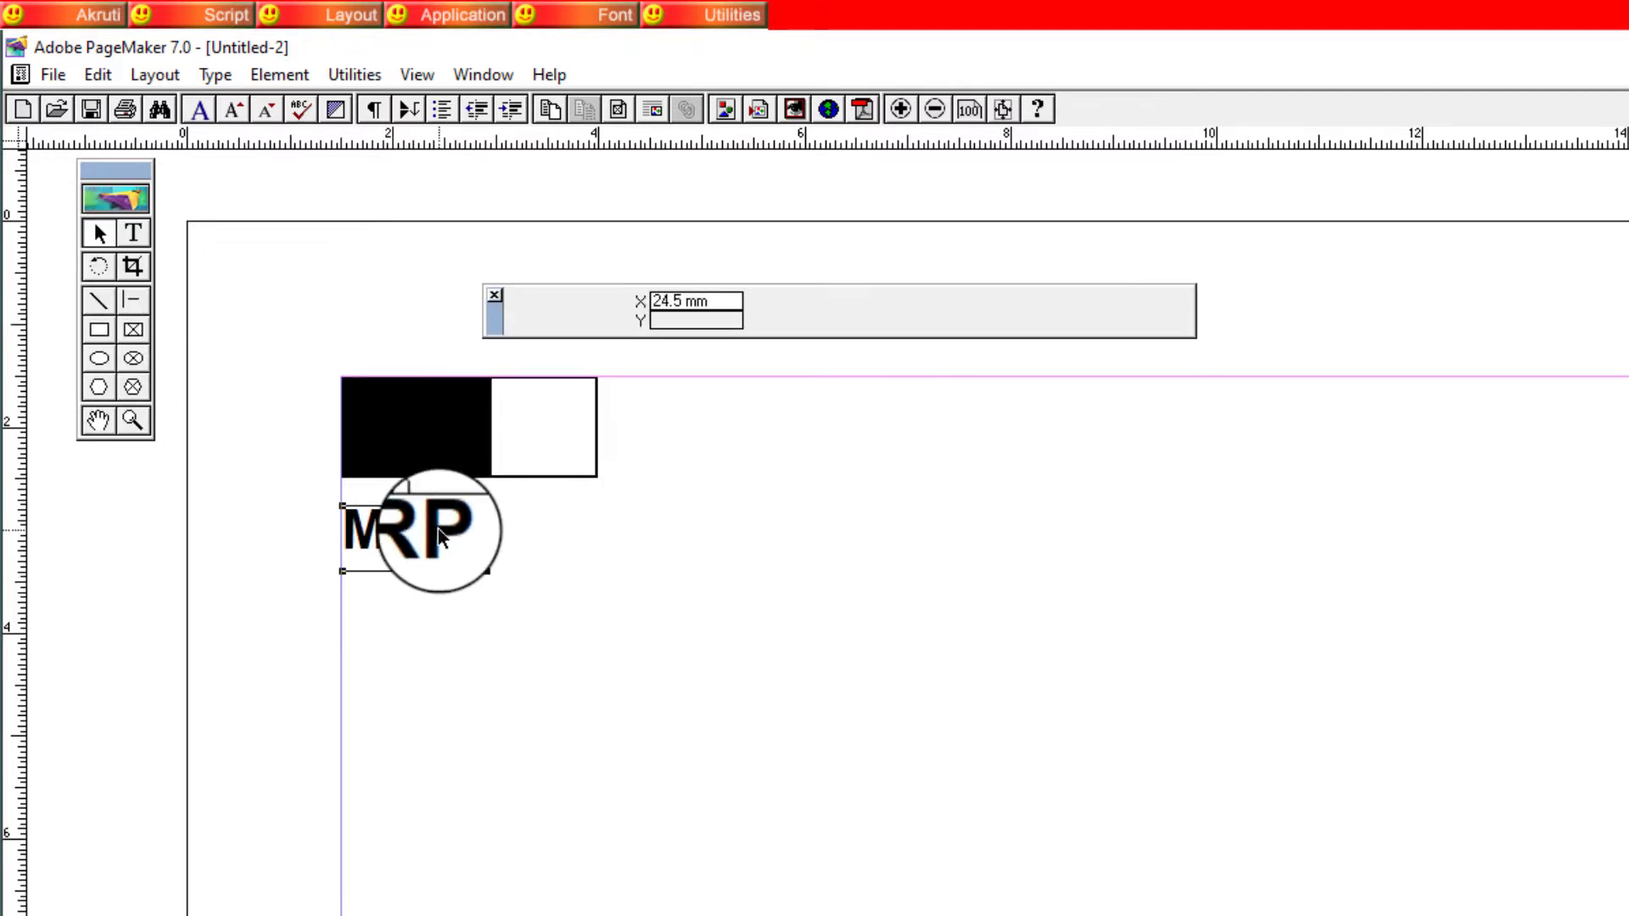
Move the MRP text block so it sits centred just below the black-and-white box.
drag(456, 546, 507, 439)
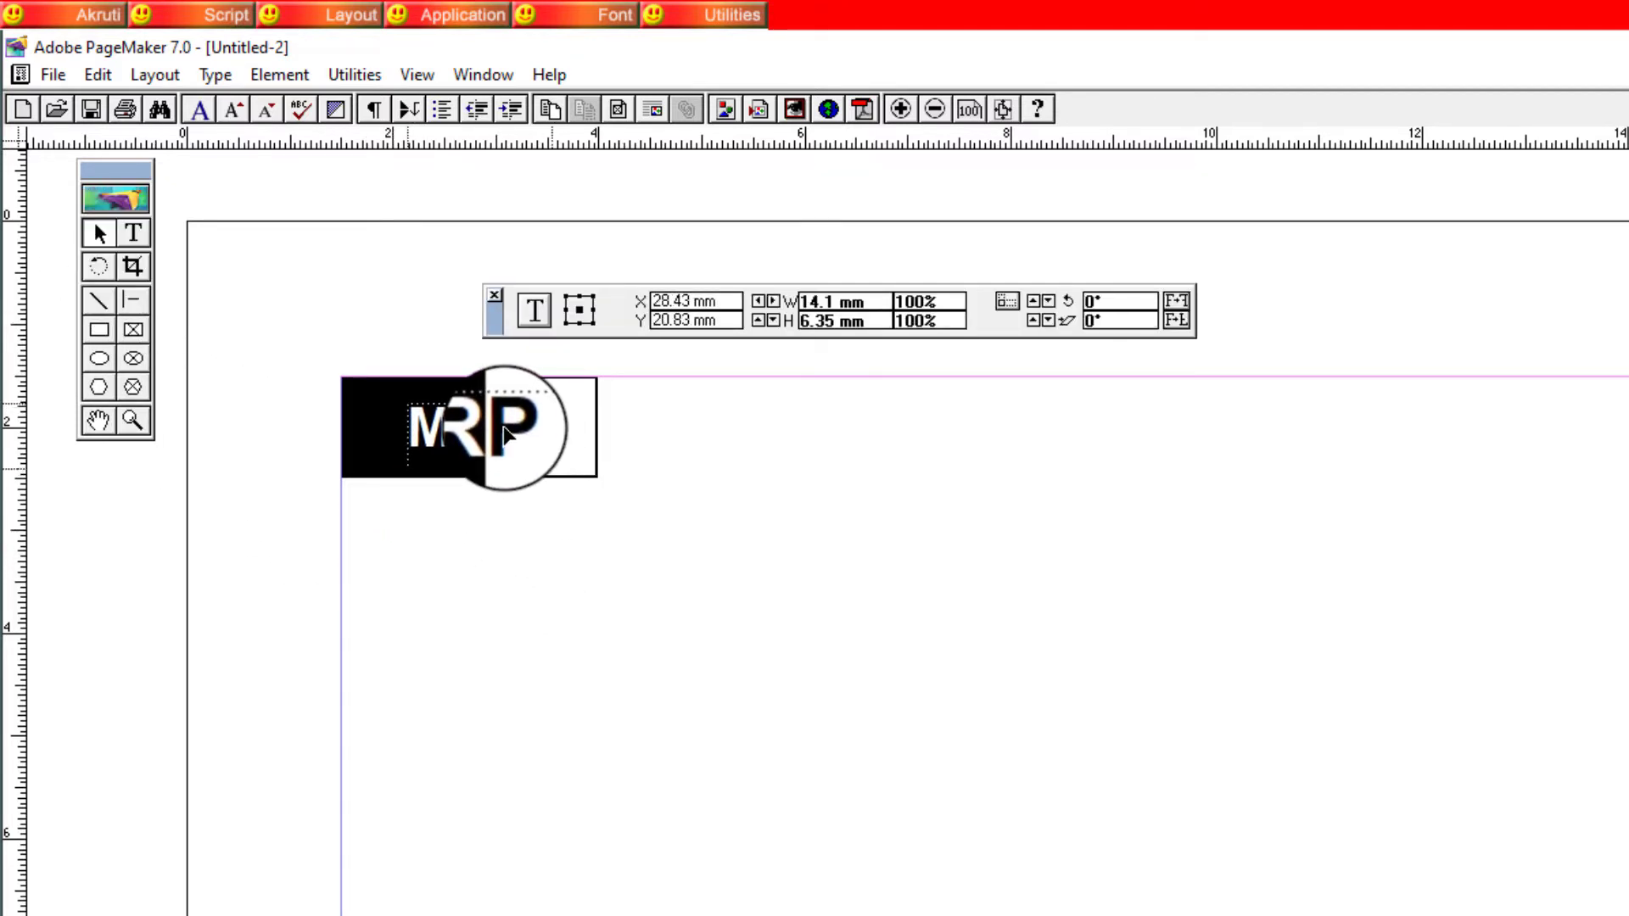
click(586, 585)
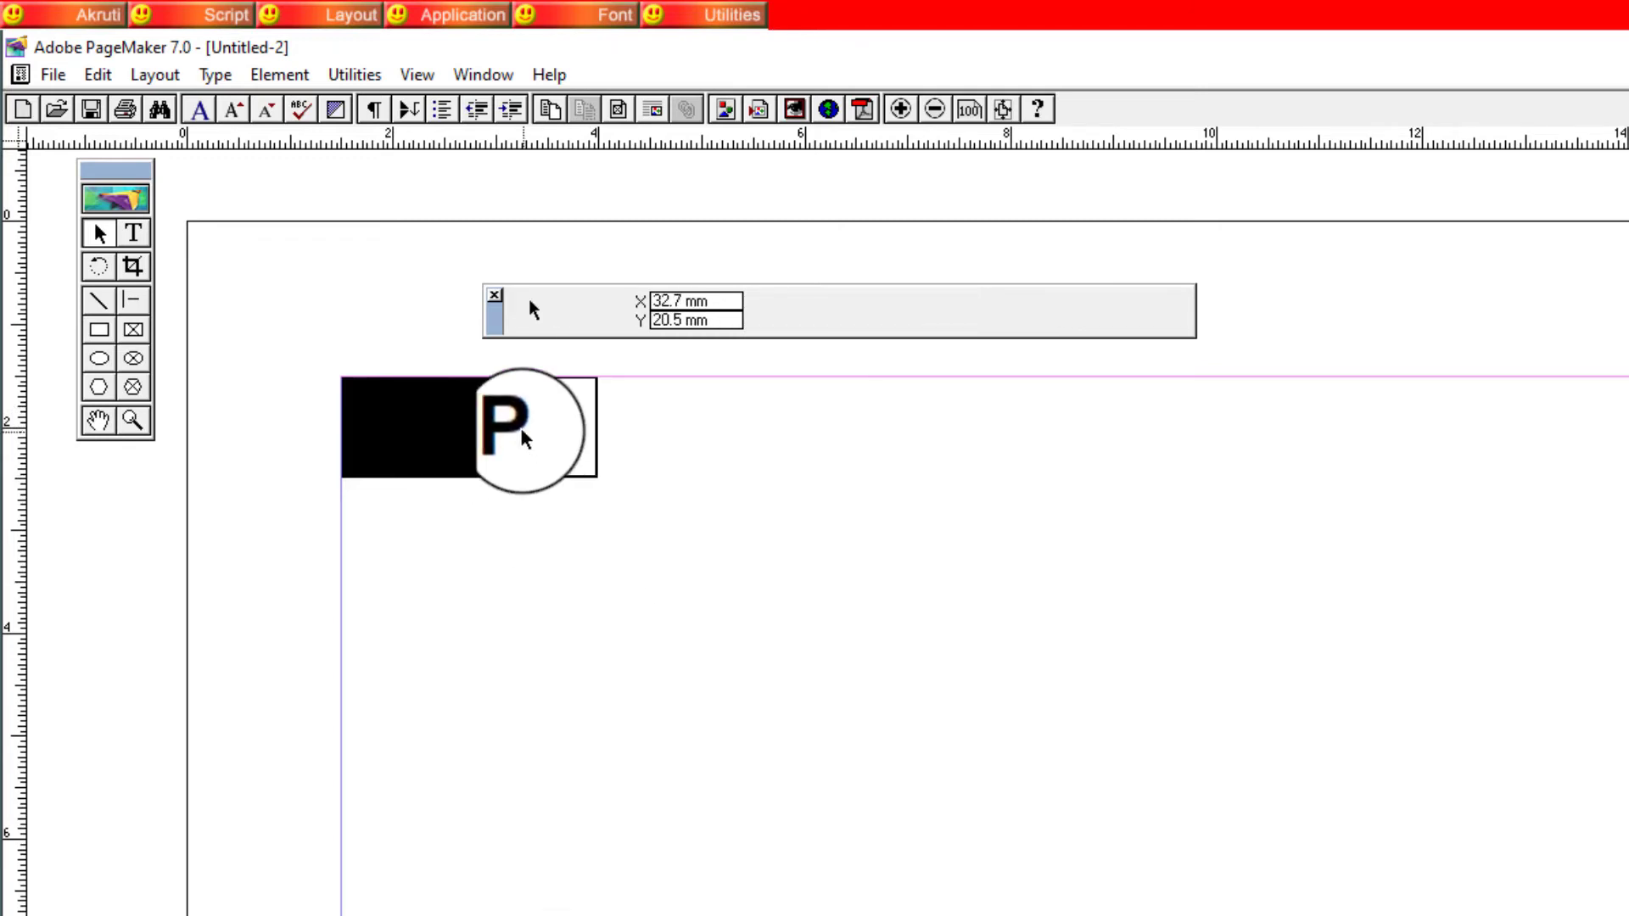
drag(523, 430, 520, 545)
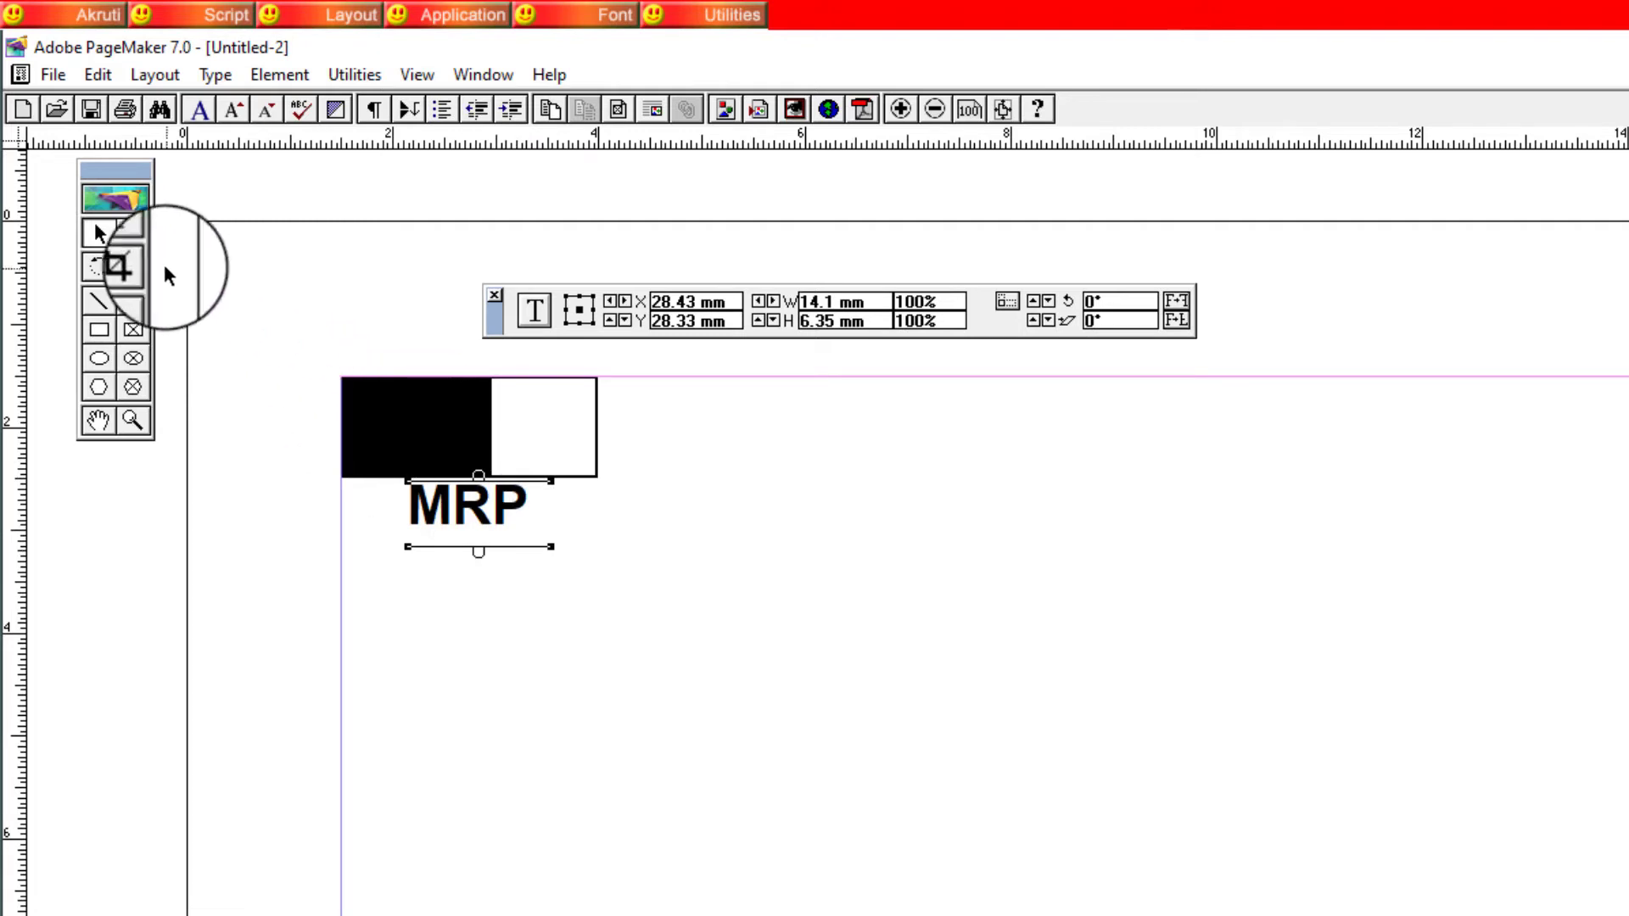
Select all of the MRP text and bring up the colour swatches.
click(136, 238)
click(508, 512)
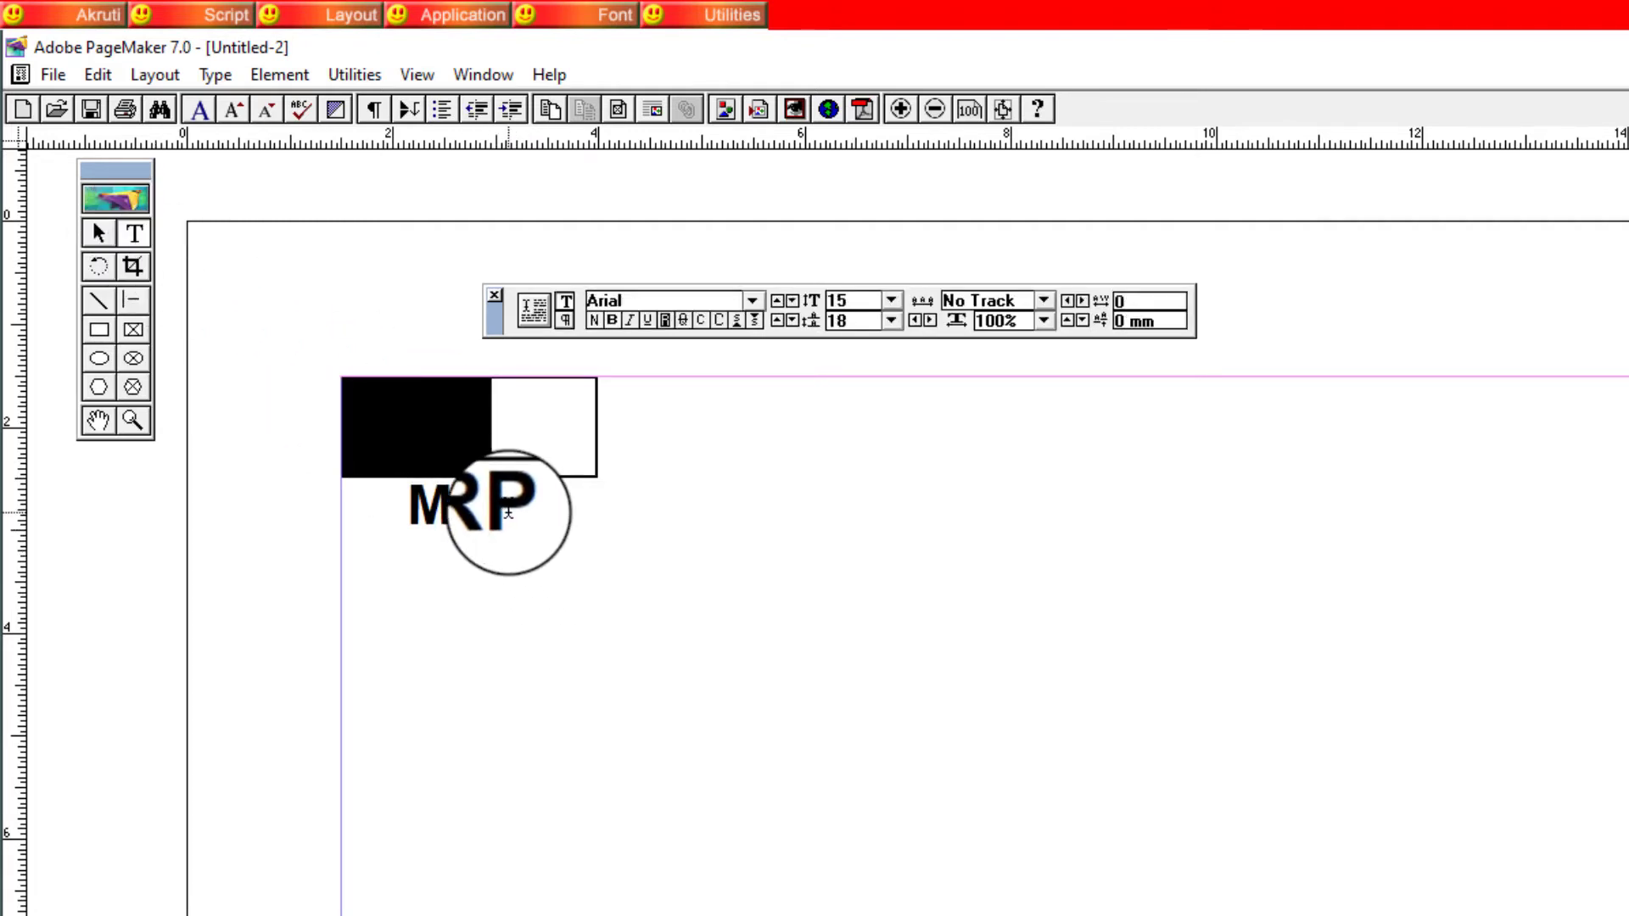
key(ctrl+a)
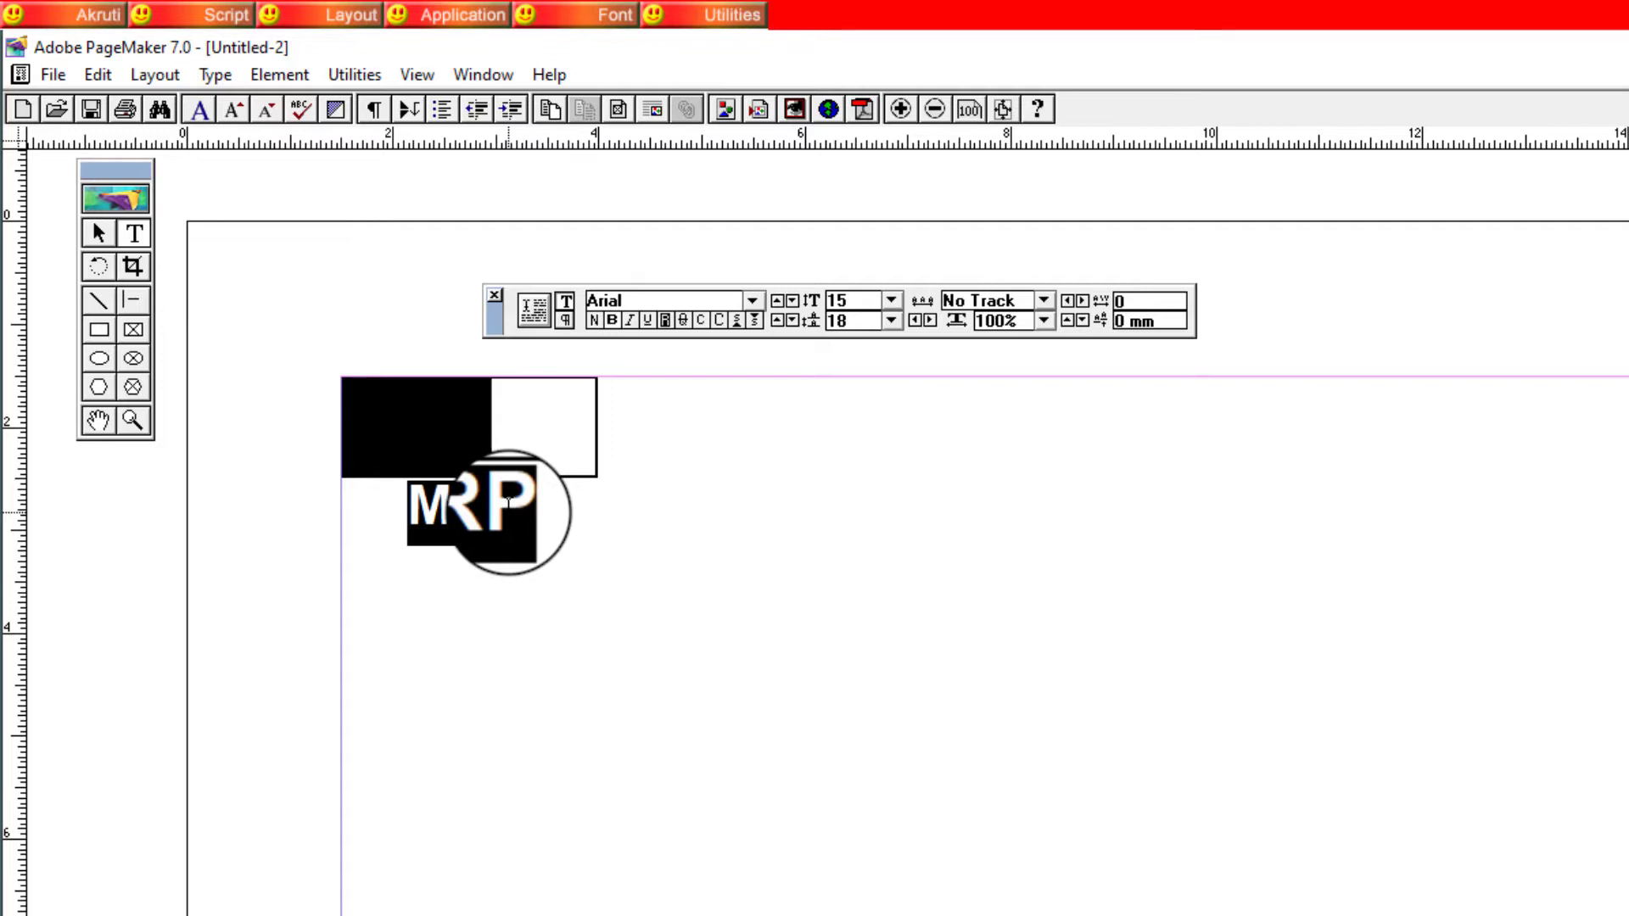
key(ctrl+j)
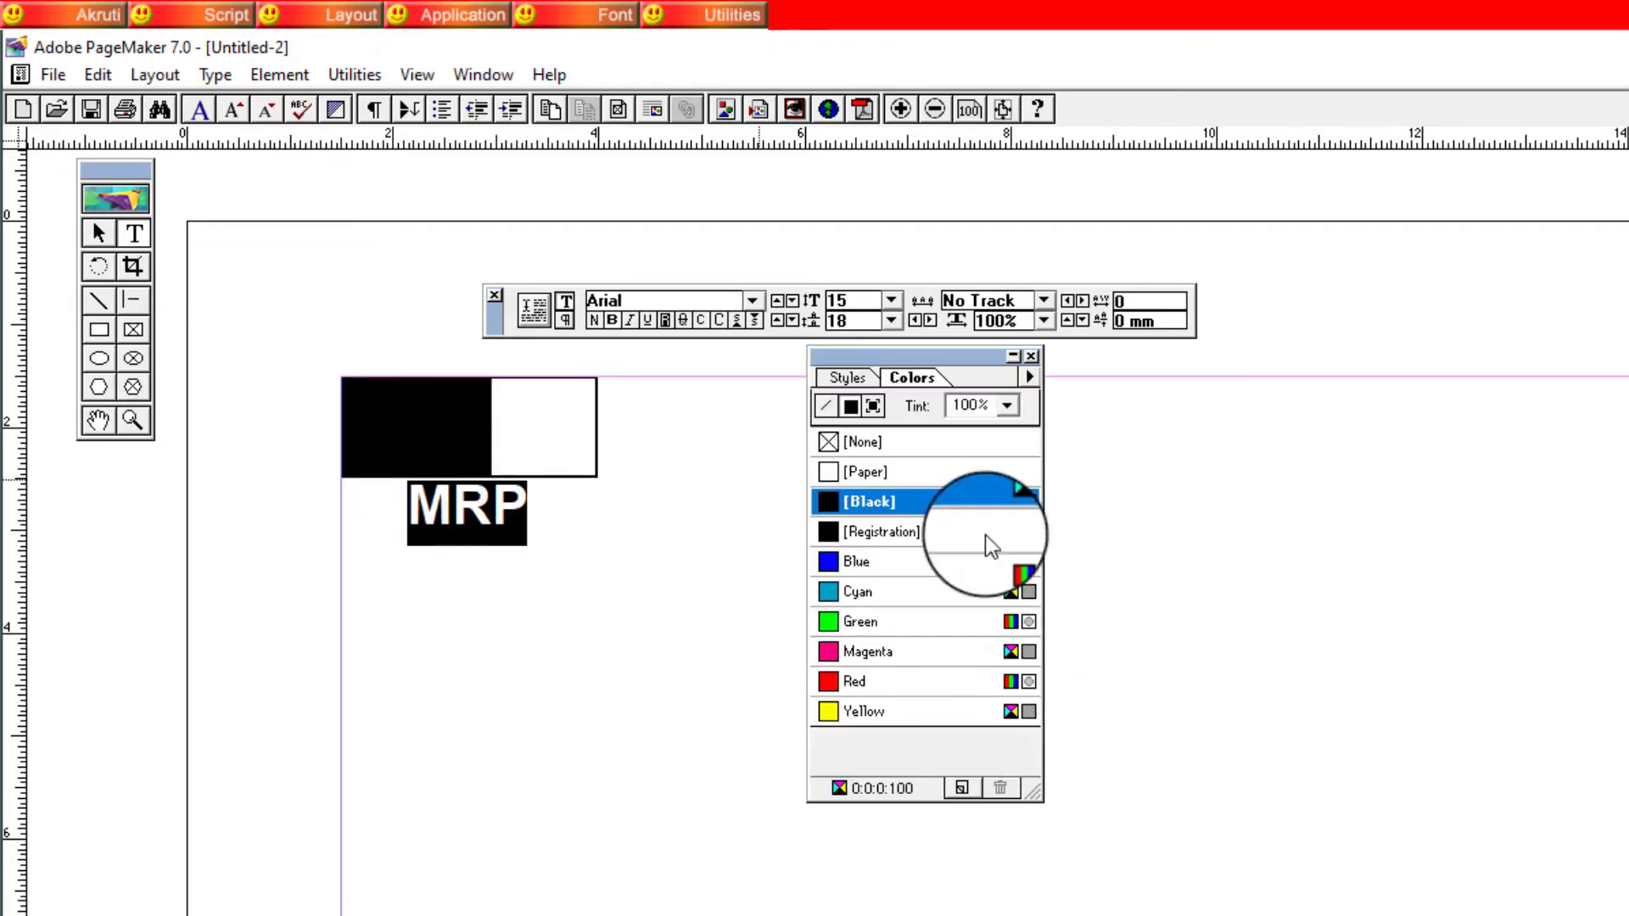
Colour the MRP text red, then reselect it and change it to blue.
click(894, 684)
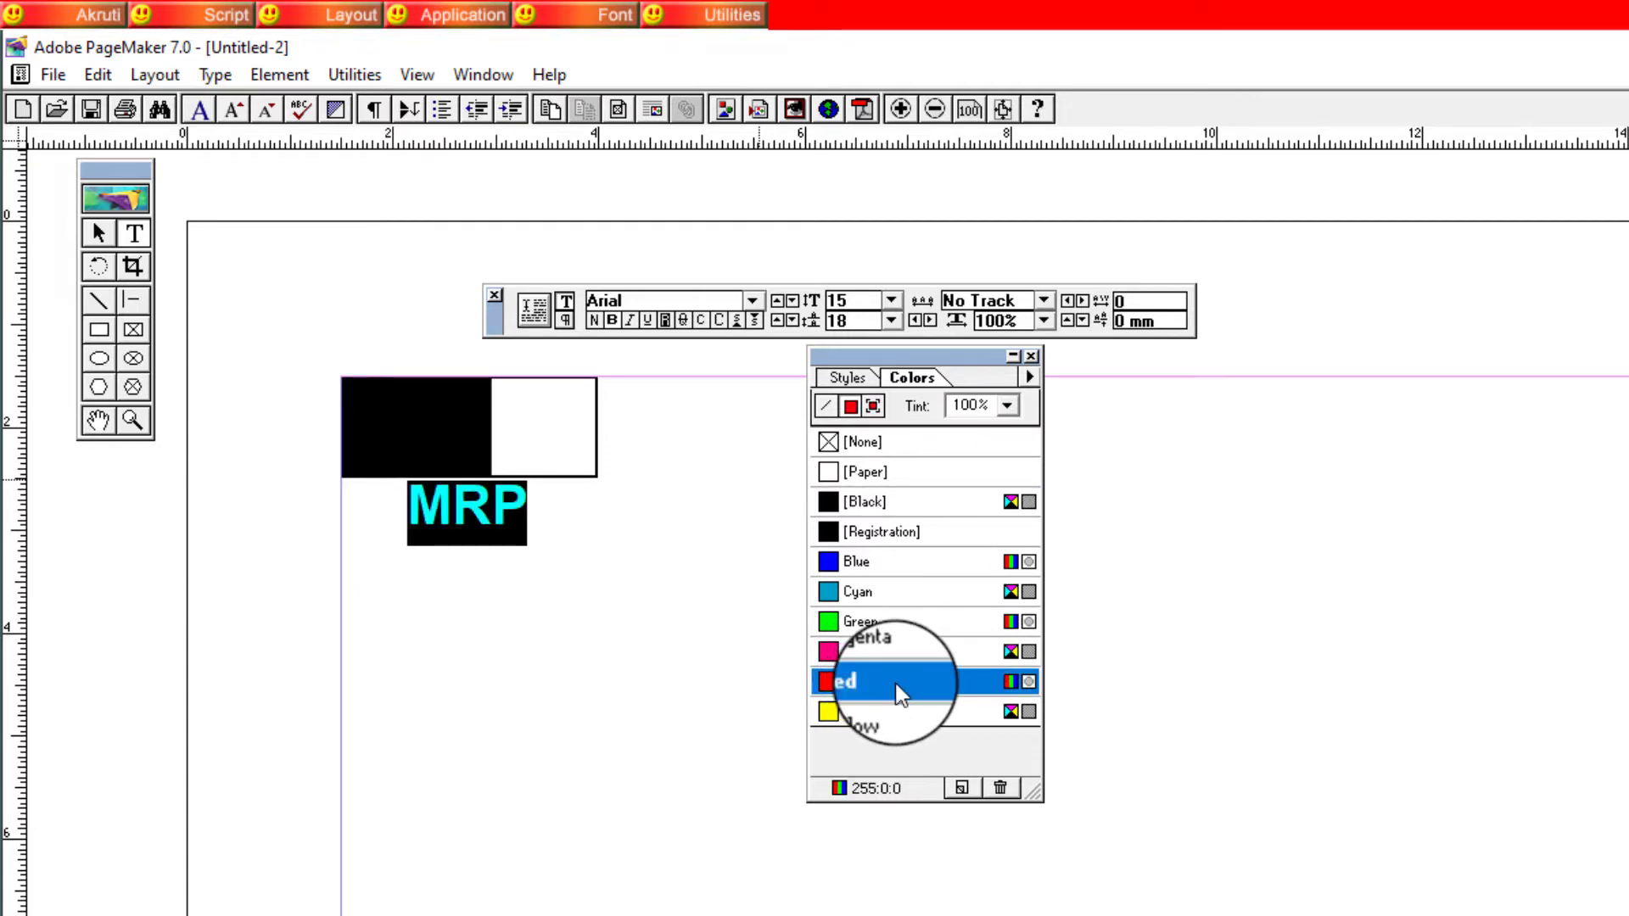
click(363, 516)
drag(440, 517, 625, 509)
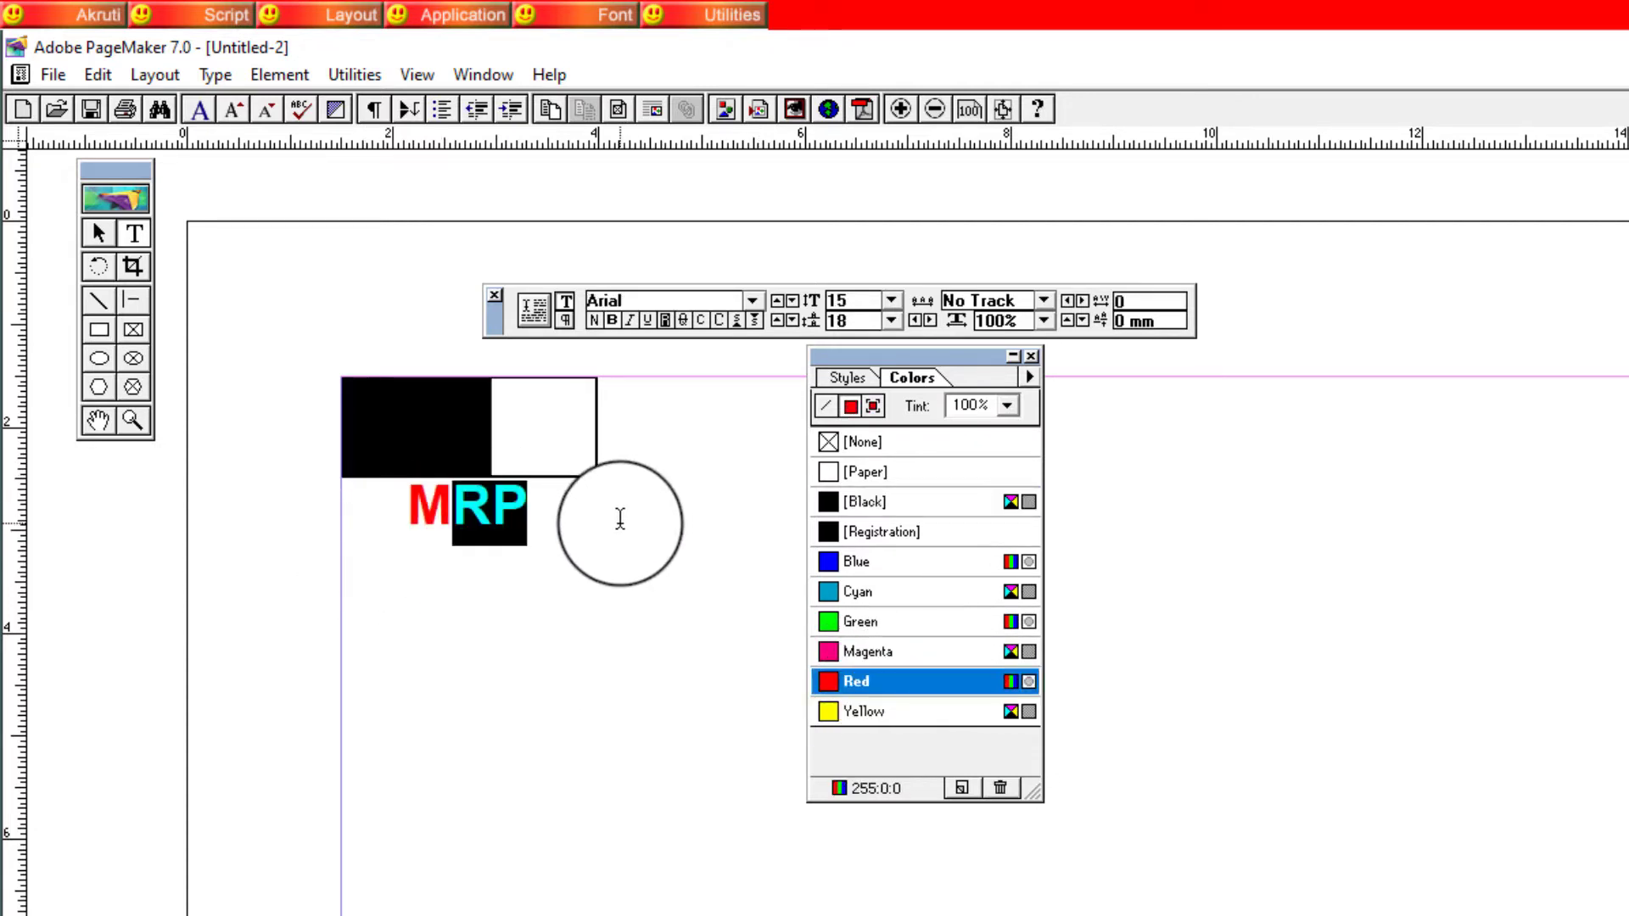
key(ctrl+a)
click(909, 565)
click(697, 653)
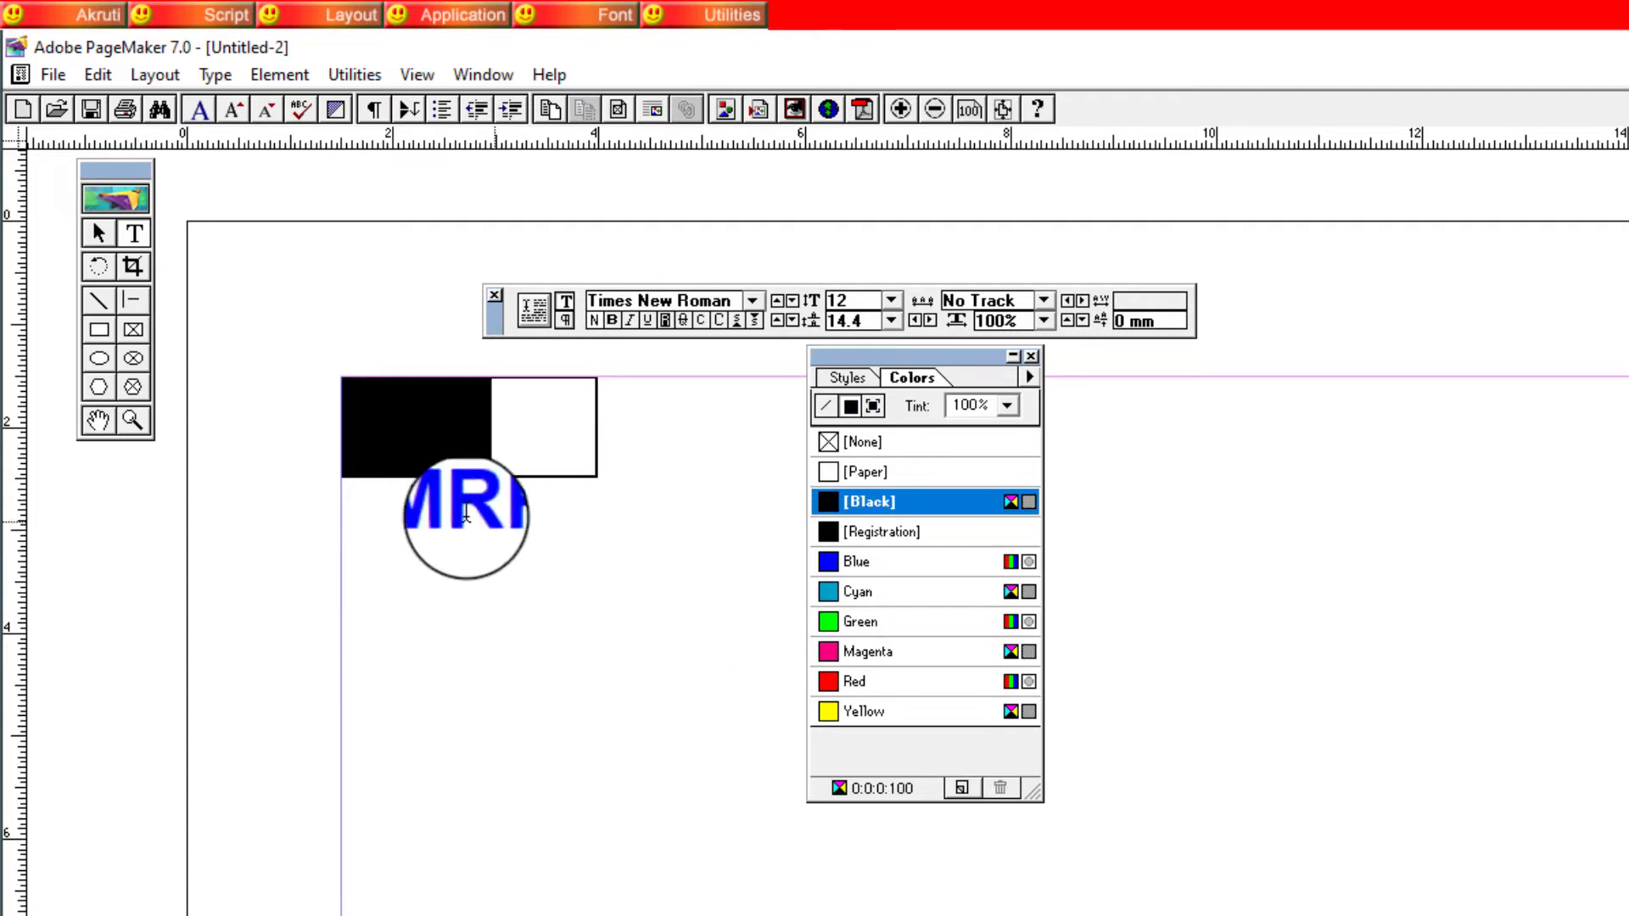
drag(411, 509, 600, 501)
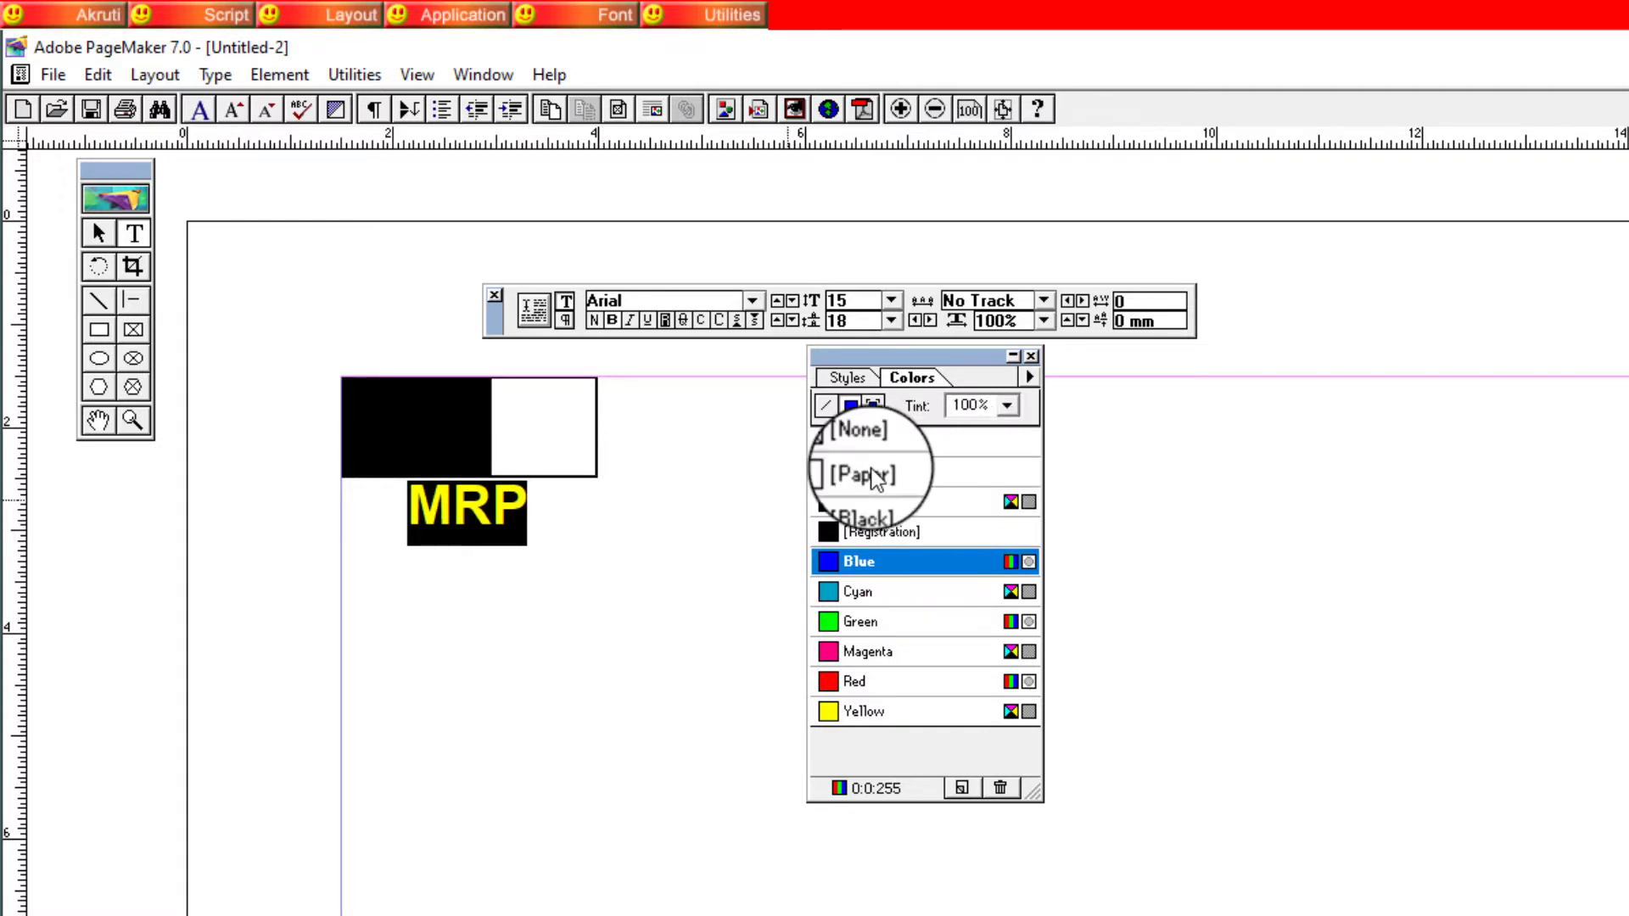
Make the MRP text white (Paper) and delete the stray small black rectangle.
click(916, 474)
click(471, 534)
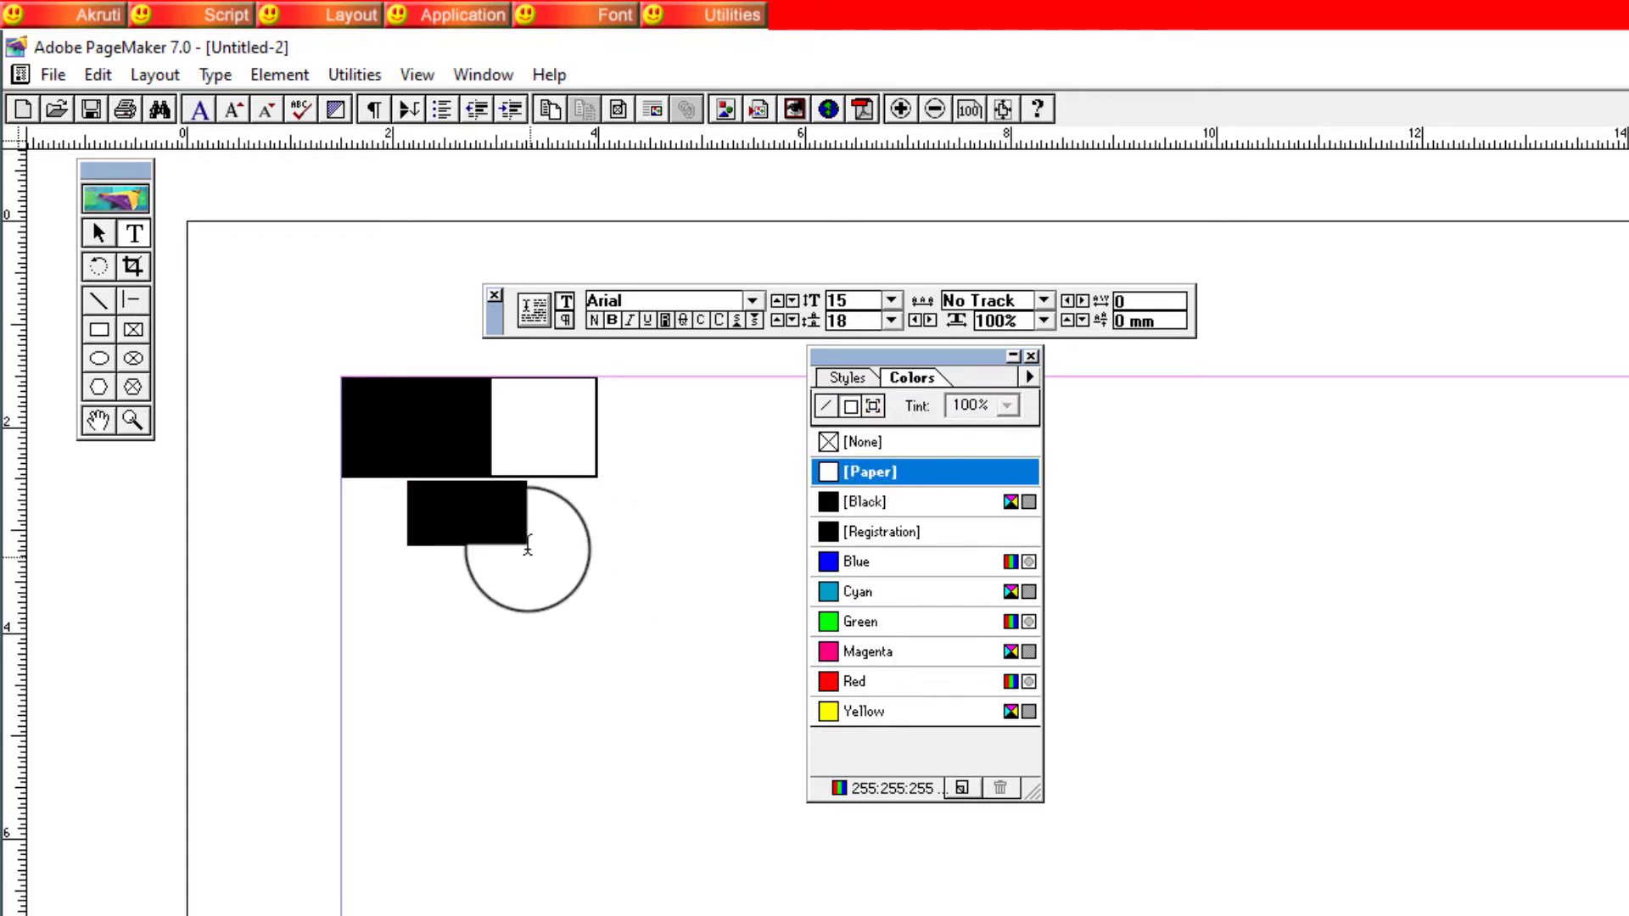
key(Delete)
Drag the white MRP text onto the black left half of the box and nudge it into place.
click(99, 358)
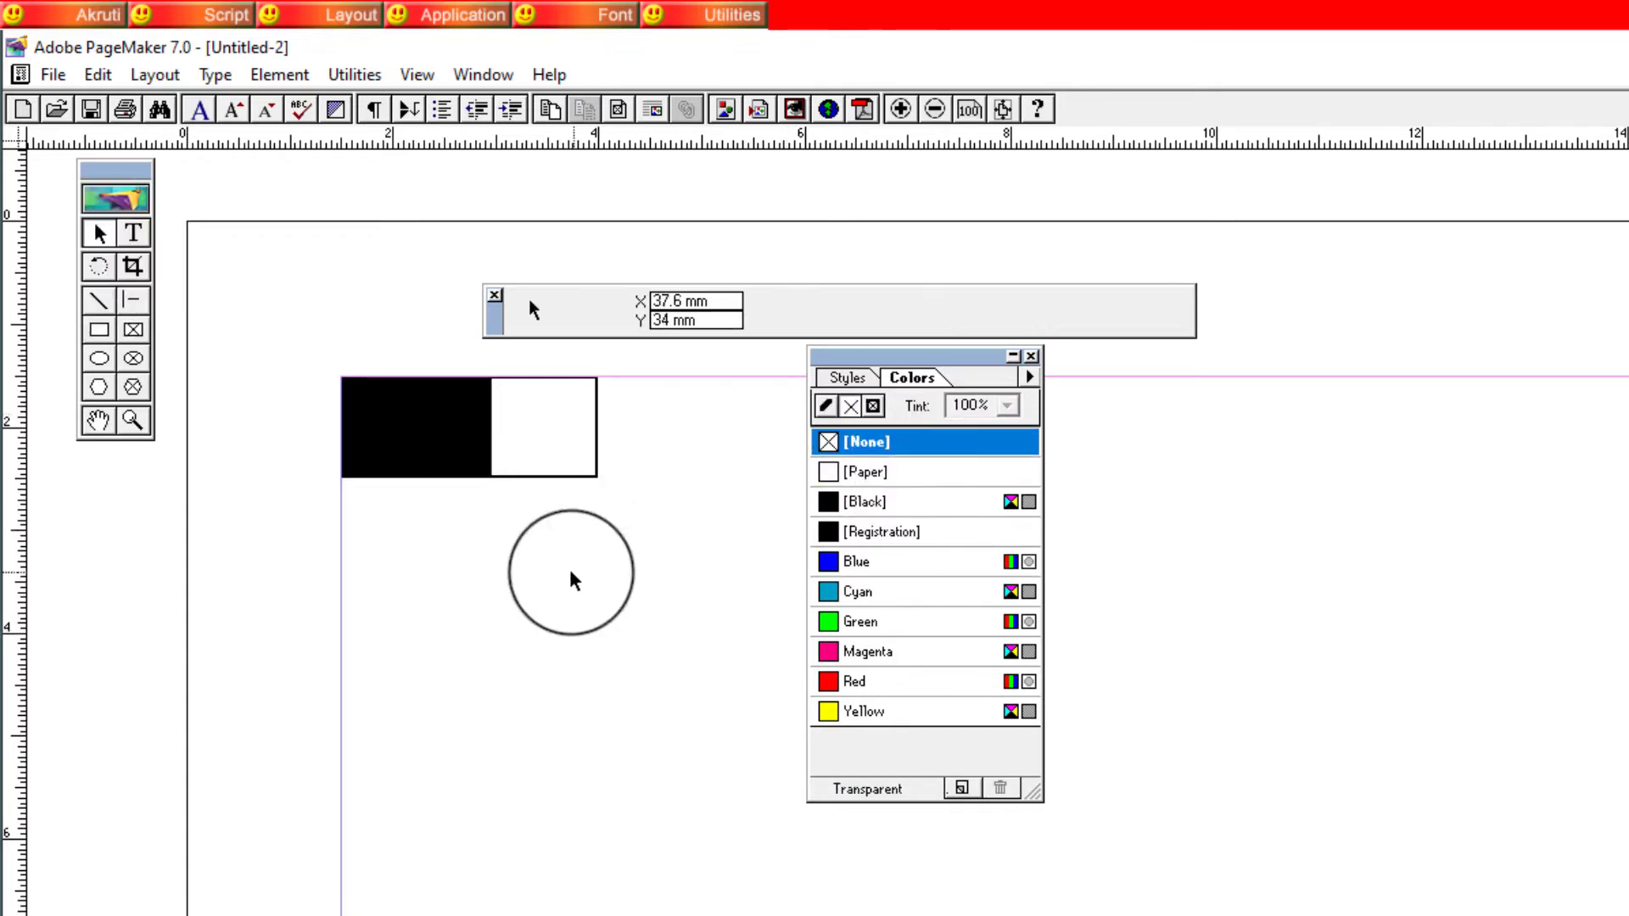
drag(552, 547, 407, 480)
mouse_move(558, 687)
mouse_down()
mouse_move(557, 618)
mouse_move(515, 524)
mouse_move(312, 538)
mouse_move(520, 832)
mouse_move(503, 684)
mouse_move(534, 635)
mouse_move(497, 523)
mouse_up()
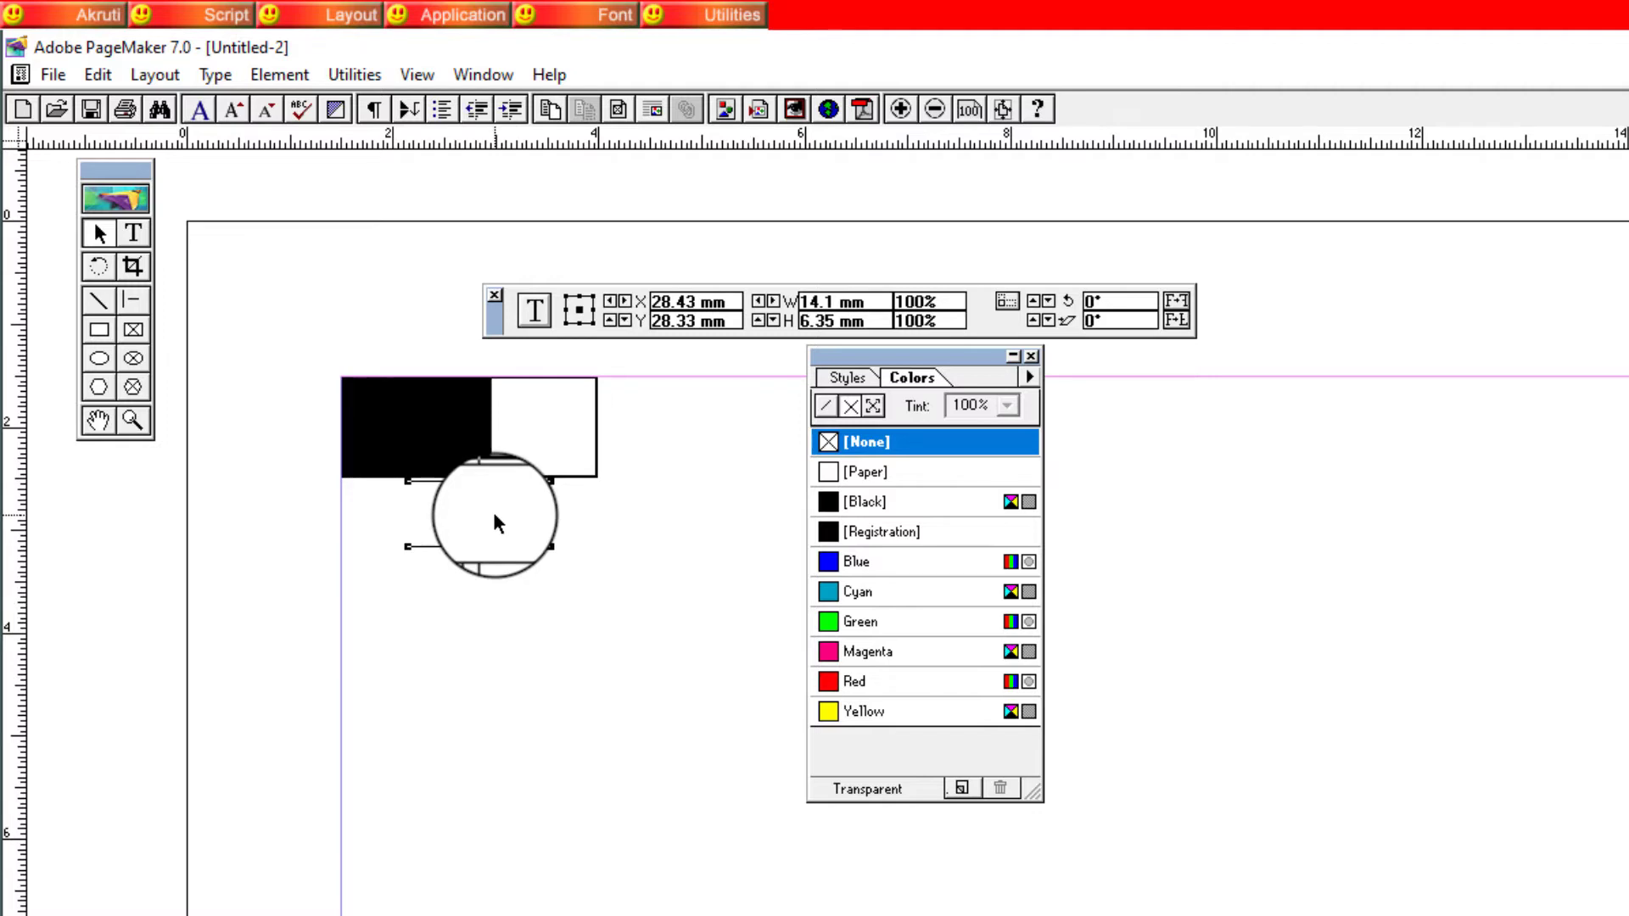
drag(494, 515, 505, 521)
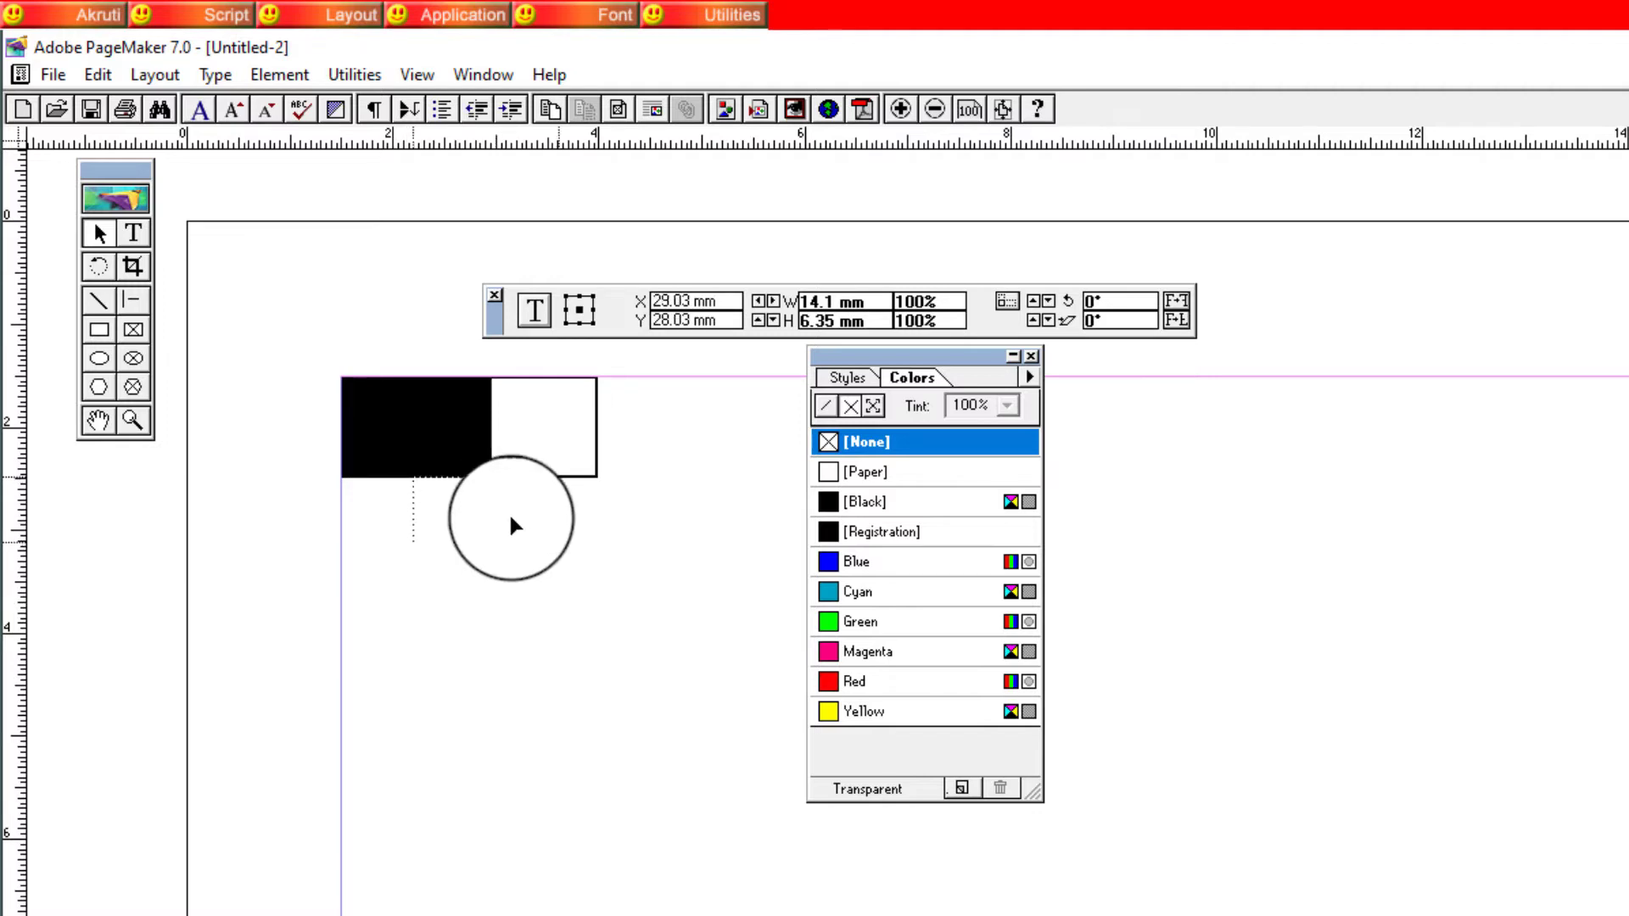
drag(539, 557, 467, 453)
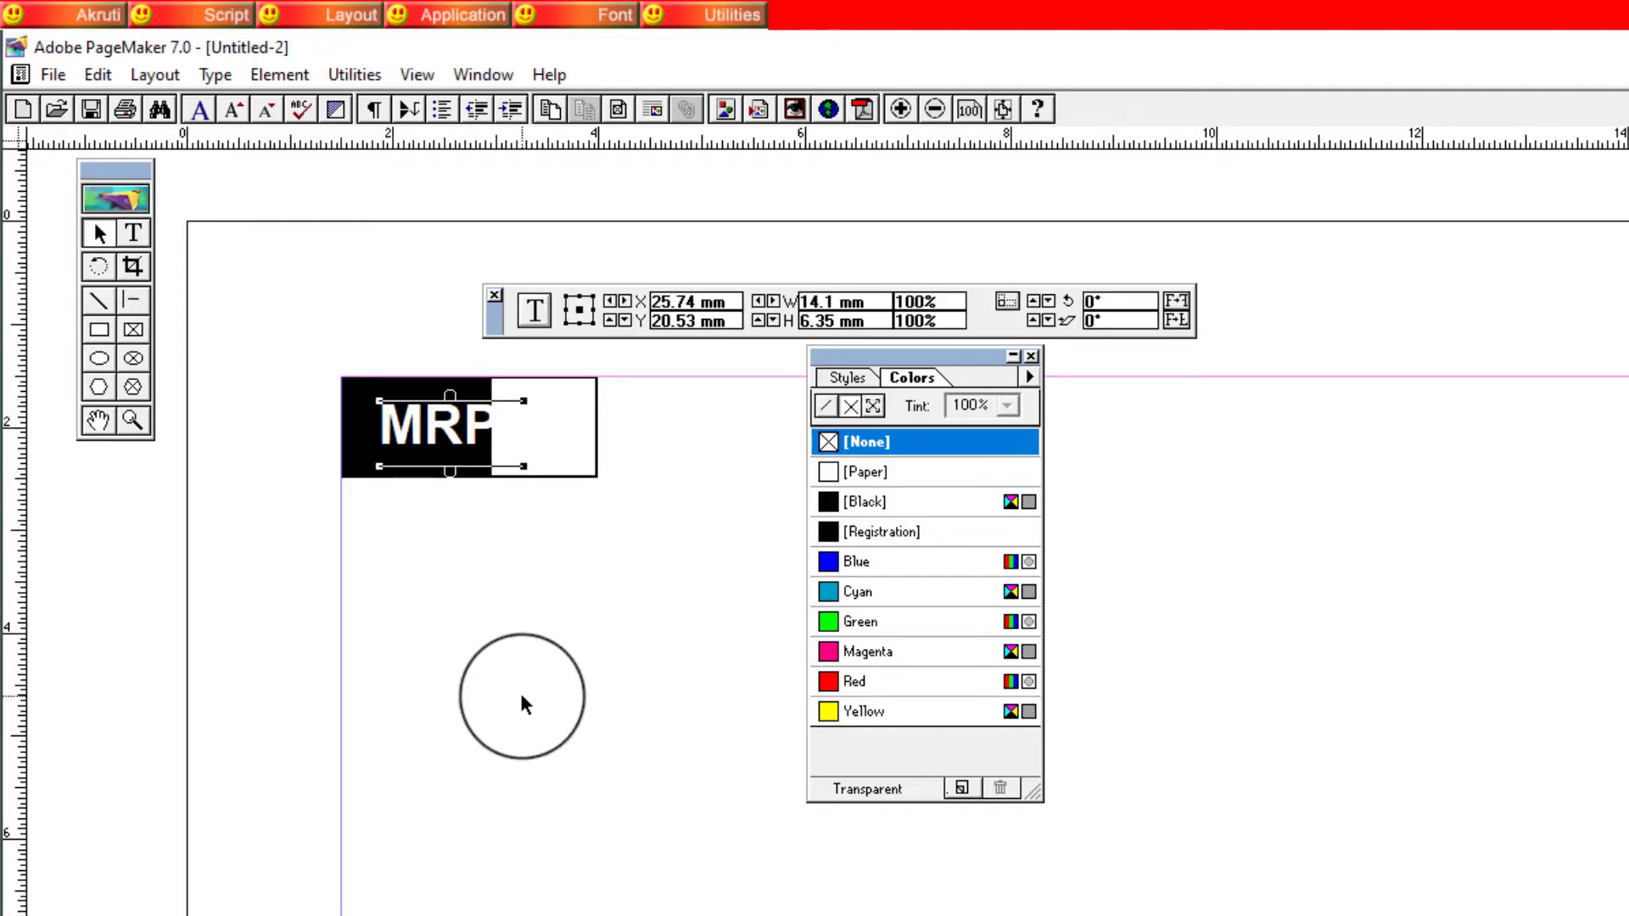
mouse_move(467, 452)
mouse_down()
mouse_move(433, 437)
mouse_move(450, 427)
mouse_move(489, 564)
mouse_up()
key(Right)
key(Right)
key(Right)
key(Down)
key(Down)
key(Down)
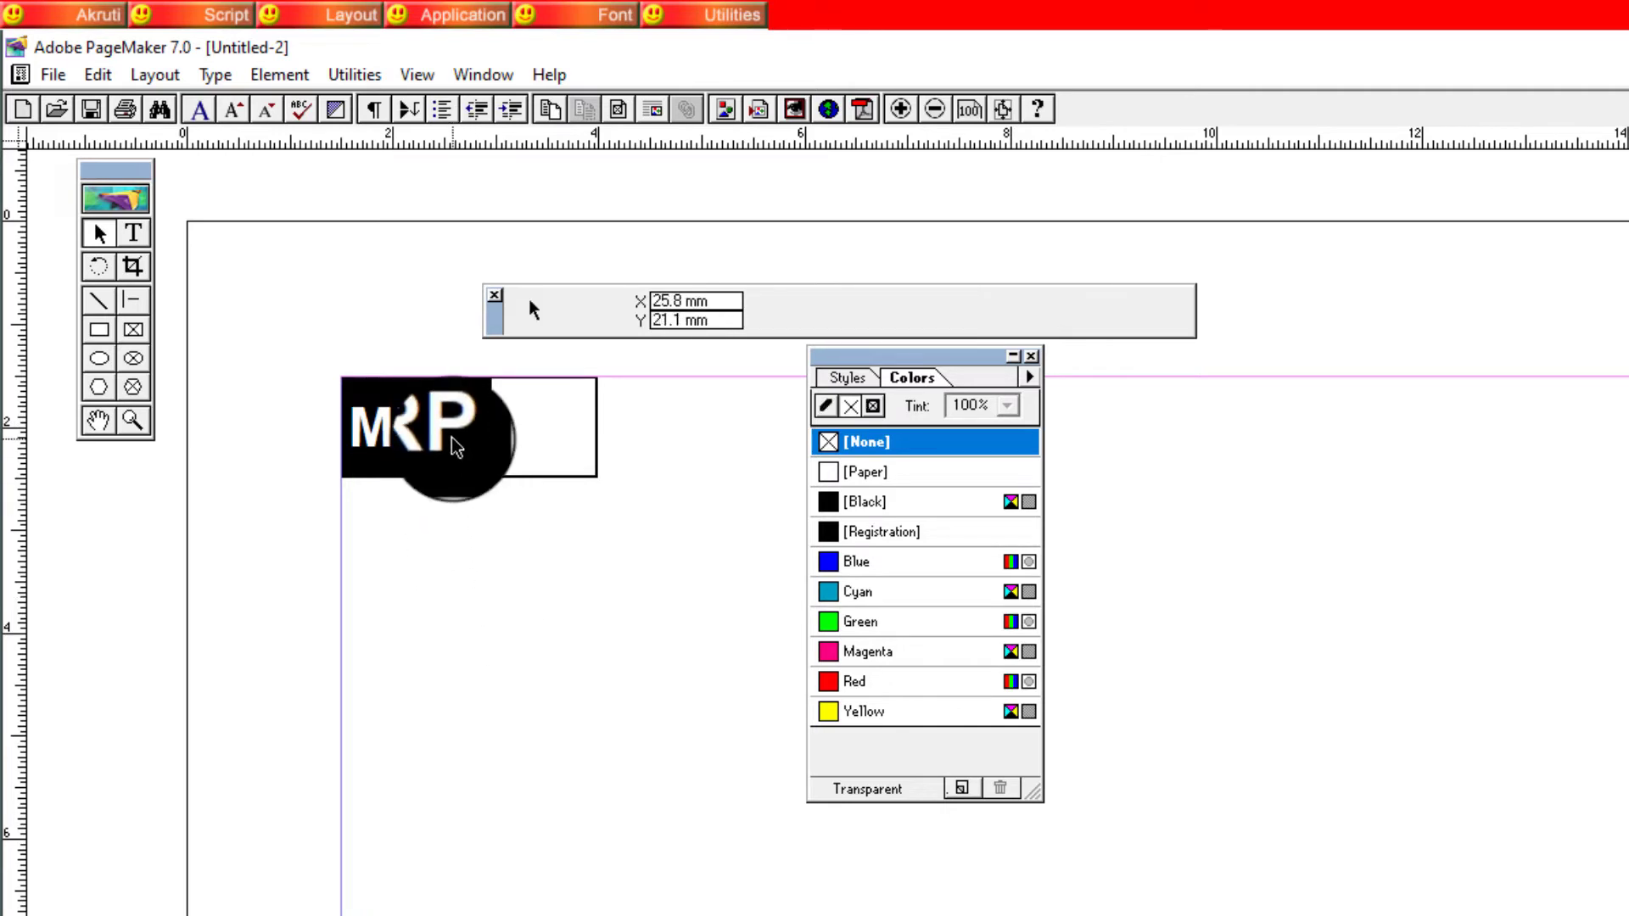
mouse_move(489, 564)
mouse_down()
mouse_move(460, 531)
mouse_move(481, 498)
mouse_up()
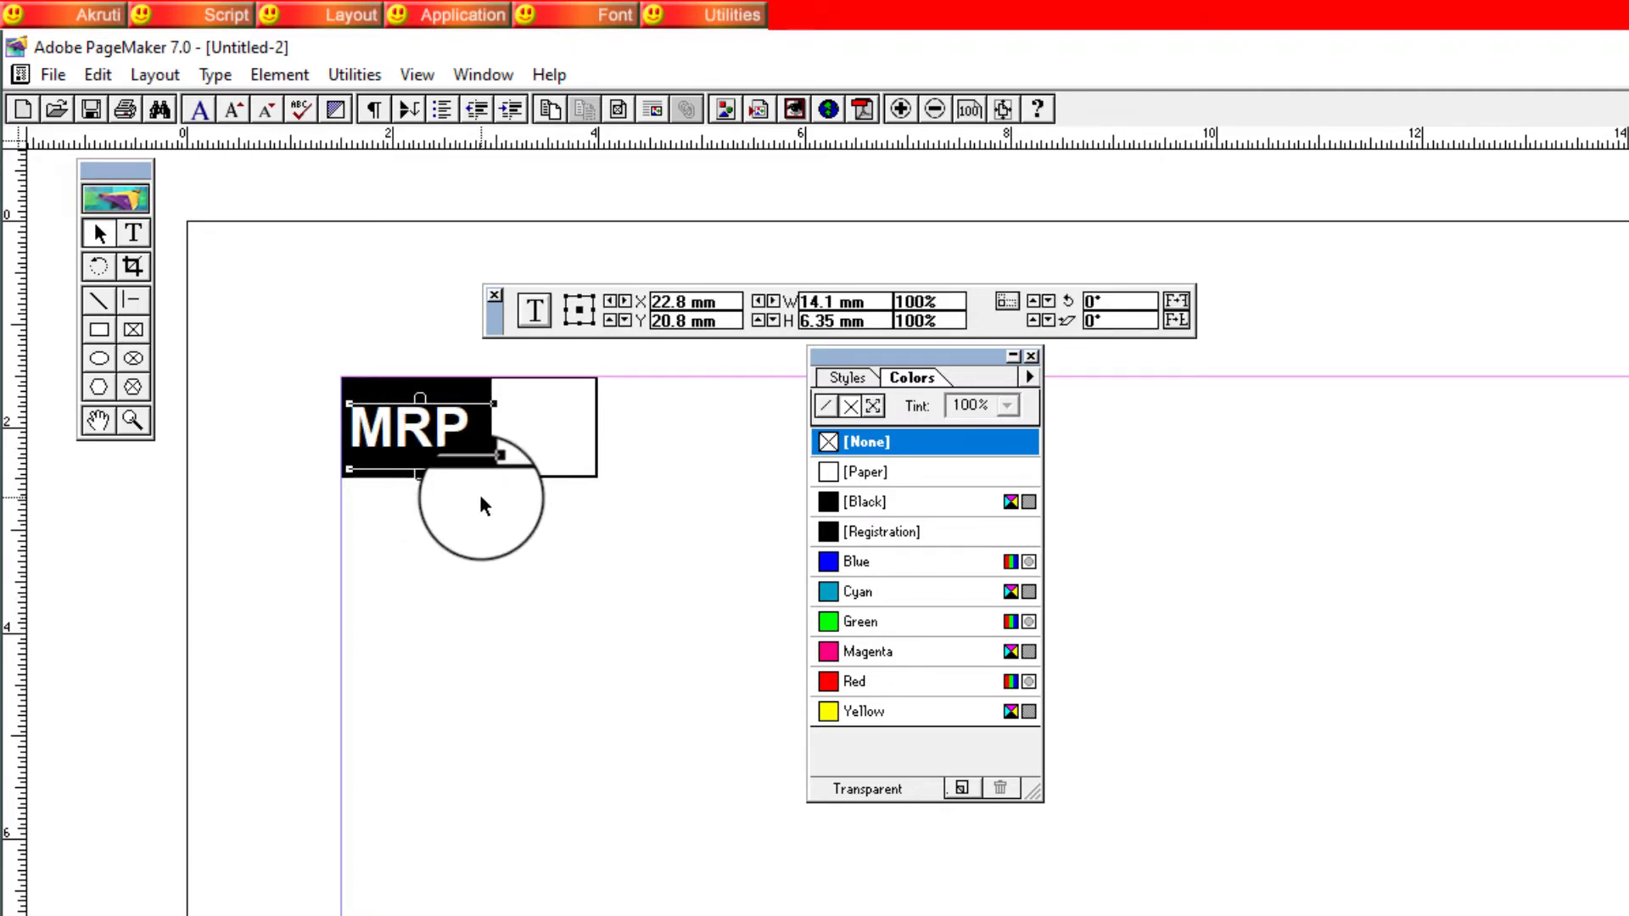
drag(480, 505, 424, 437)
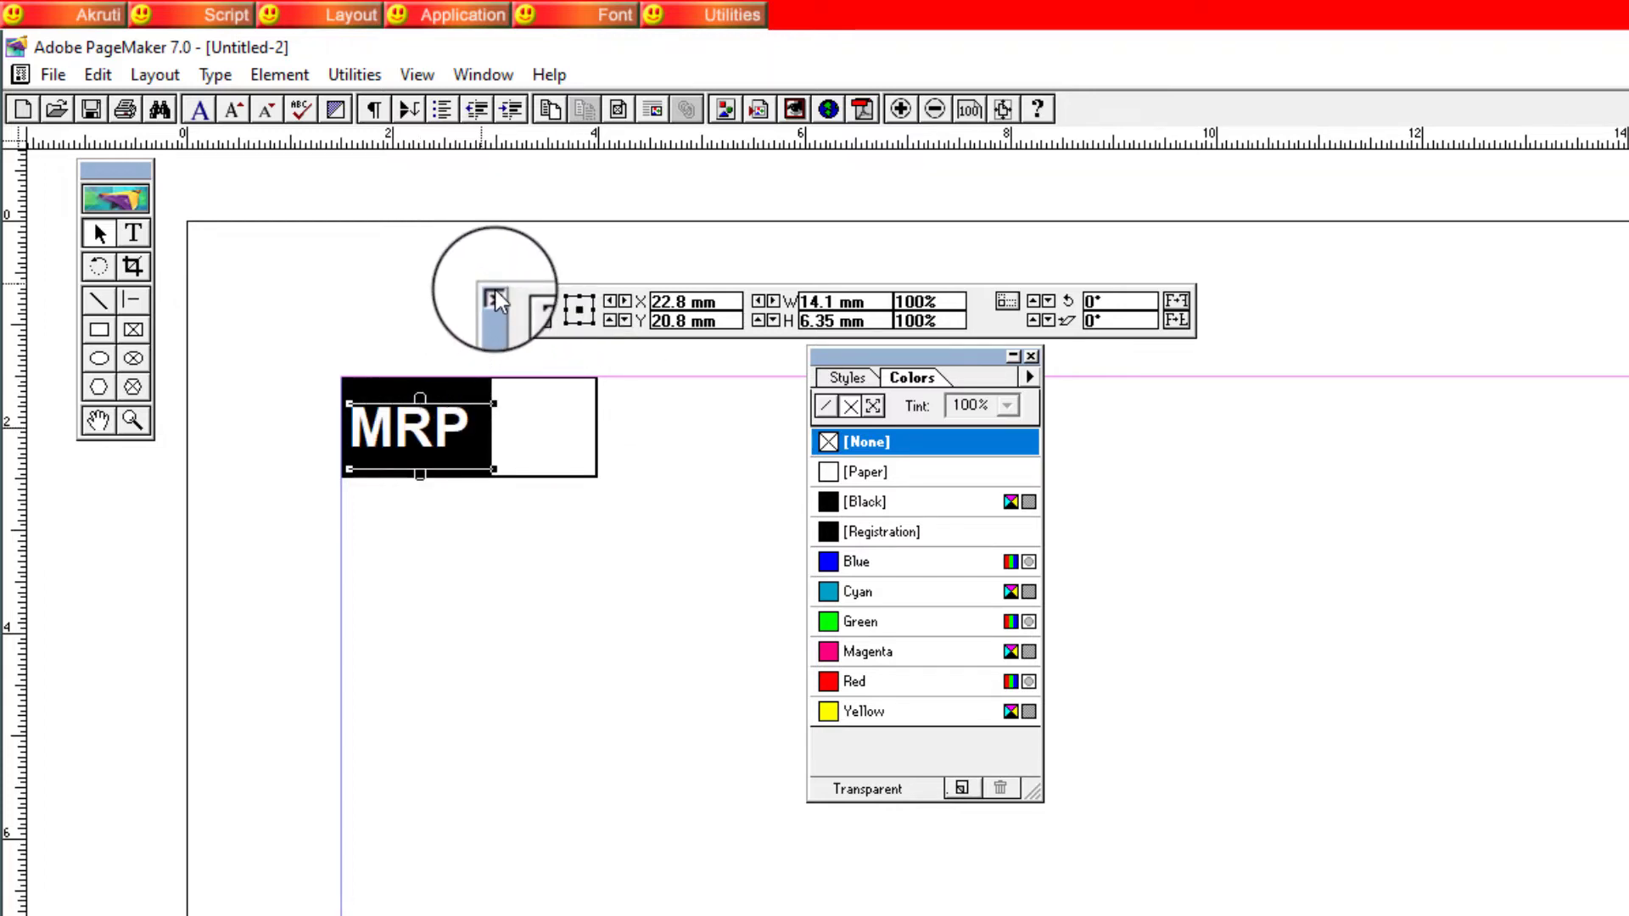
Close the Control and Colors palettes.
click(495, 292)
click(456, 431)
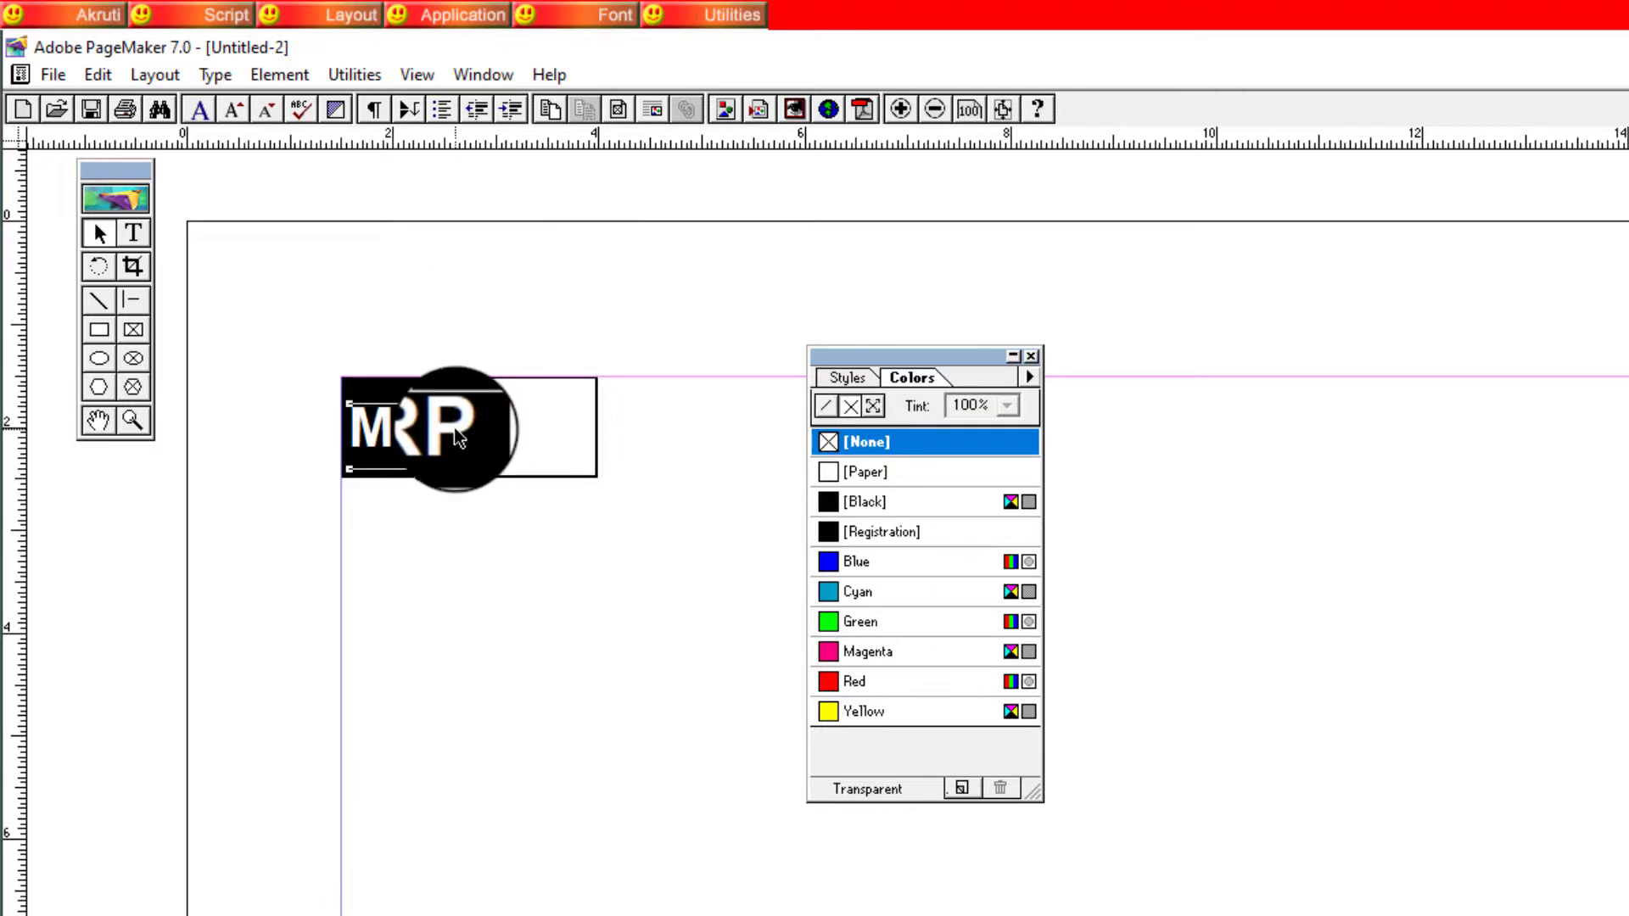
click(487, 557)
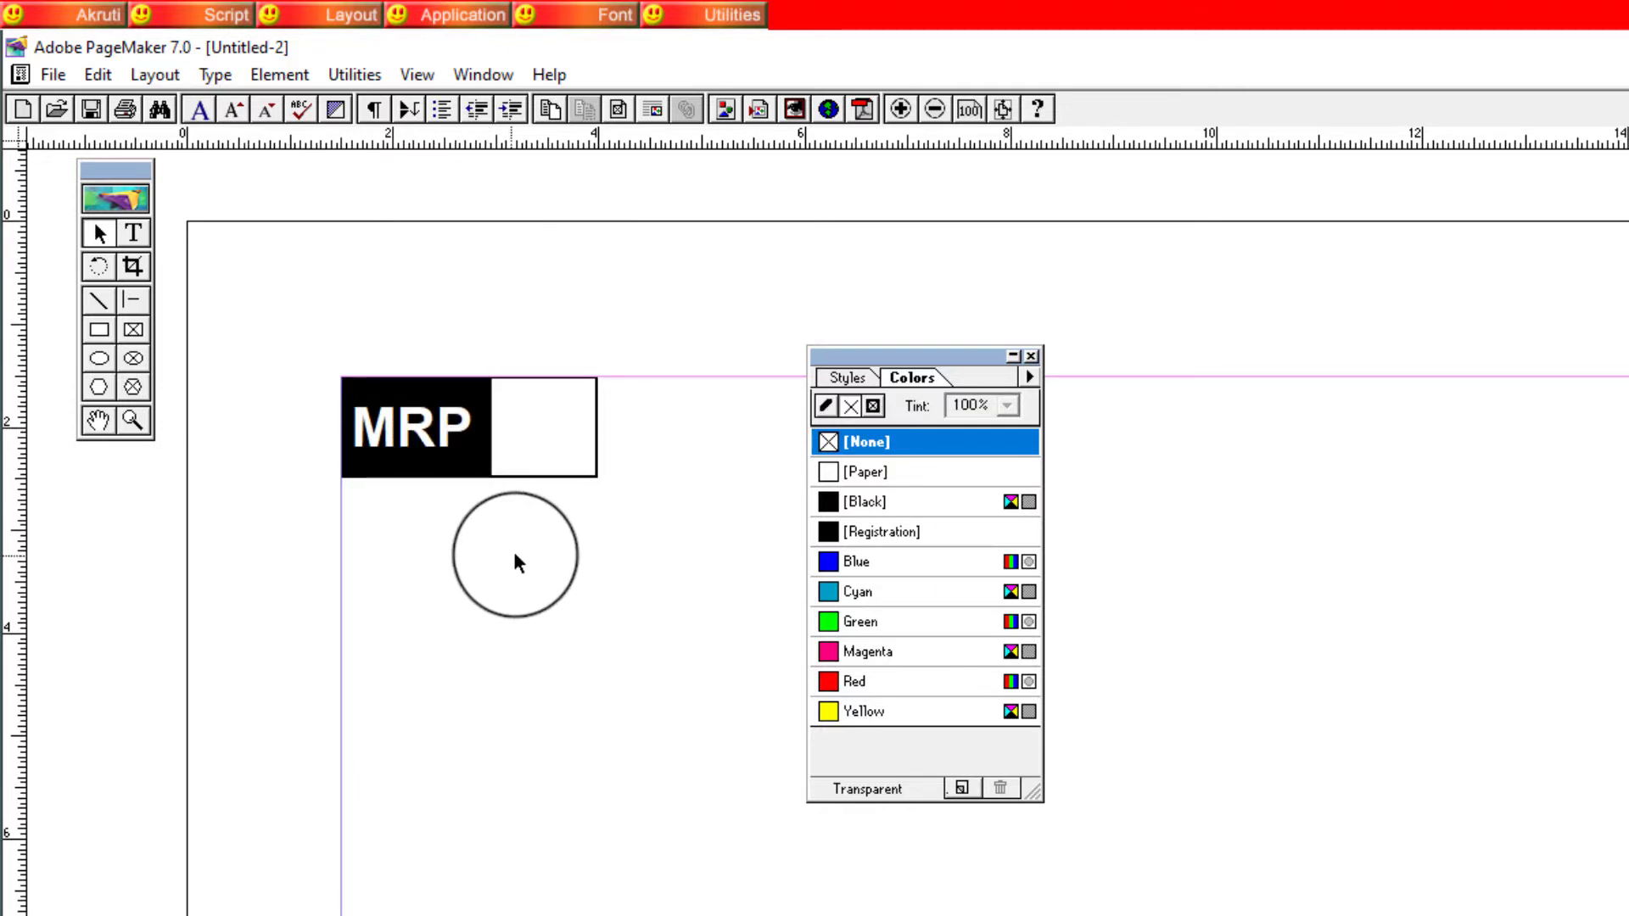
click(1030, 355)
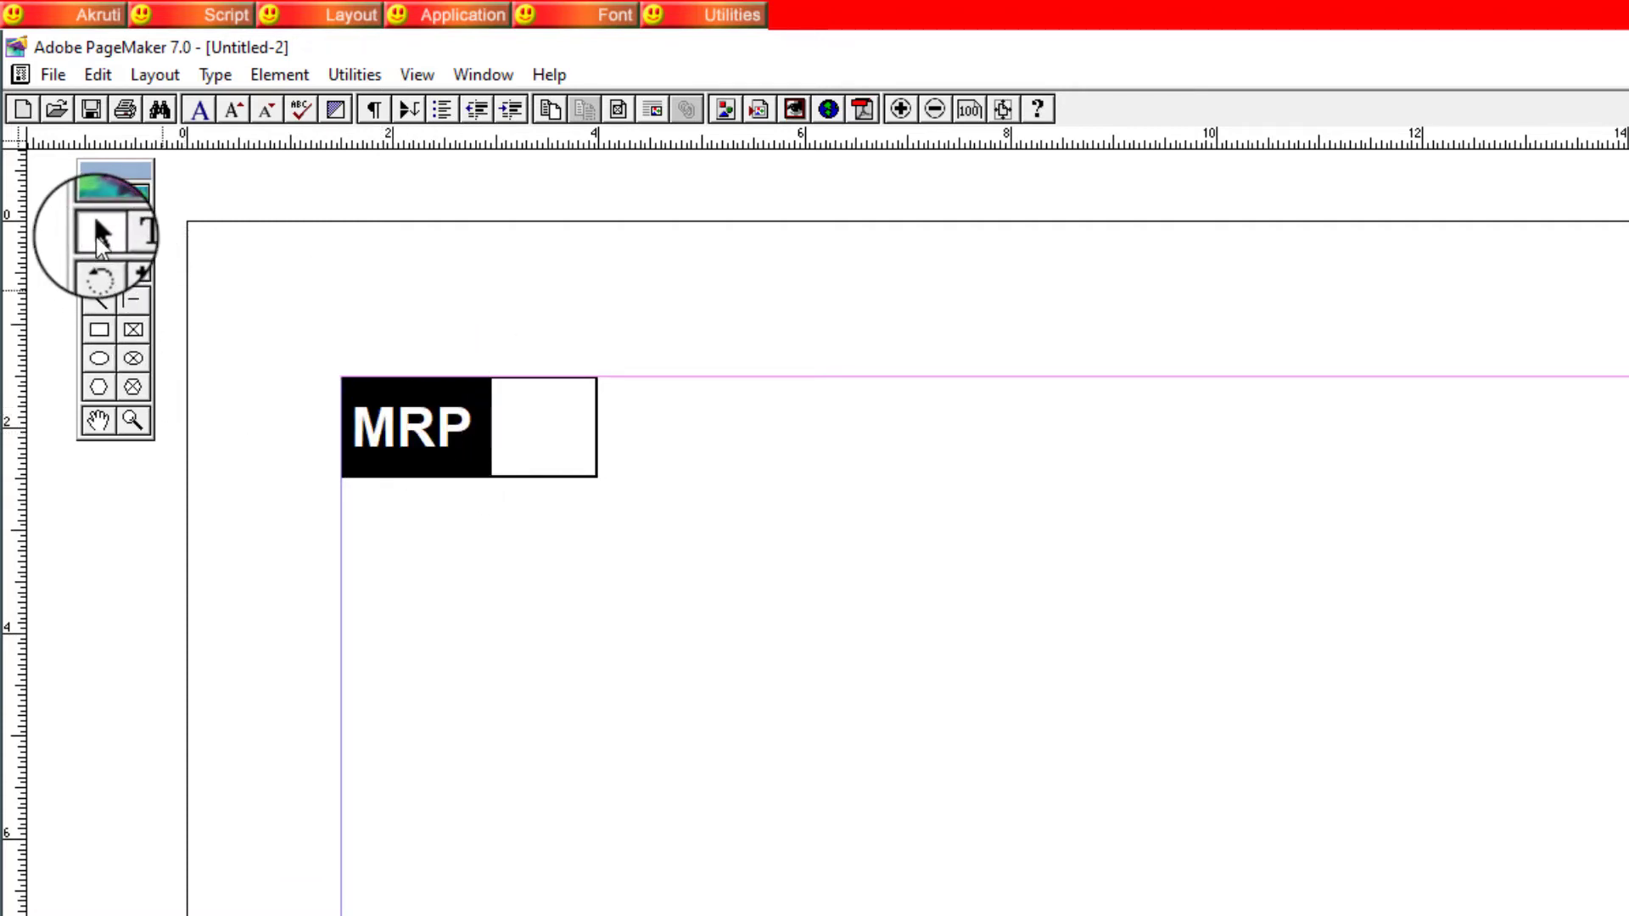
Widen the MRP text block, then delete the stray 'DSQWS' text typed by mistake.
click(418, 426)
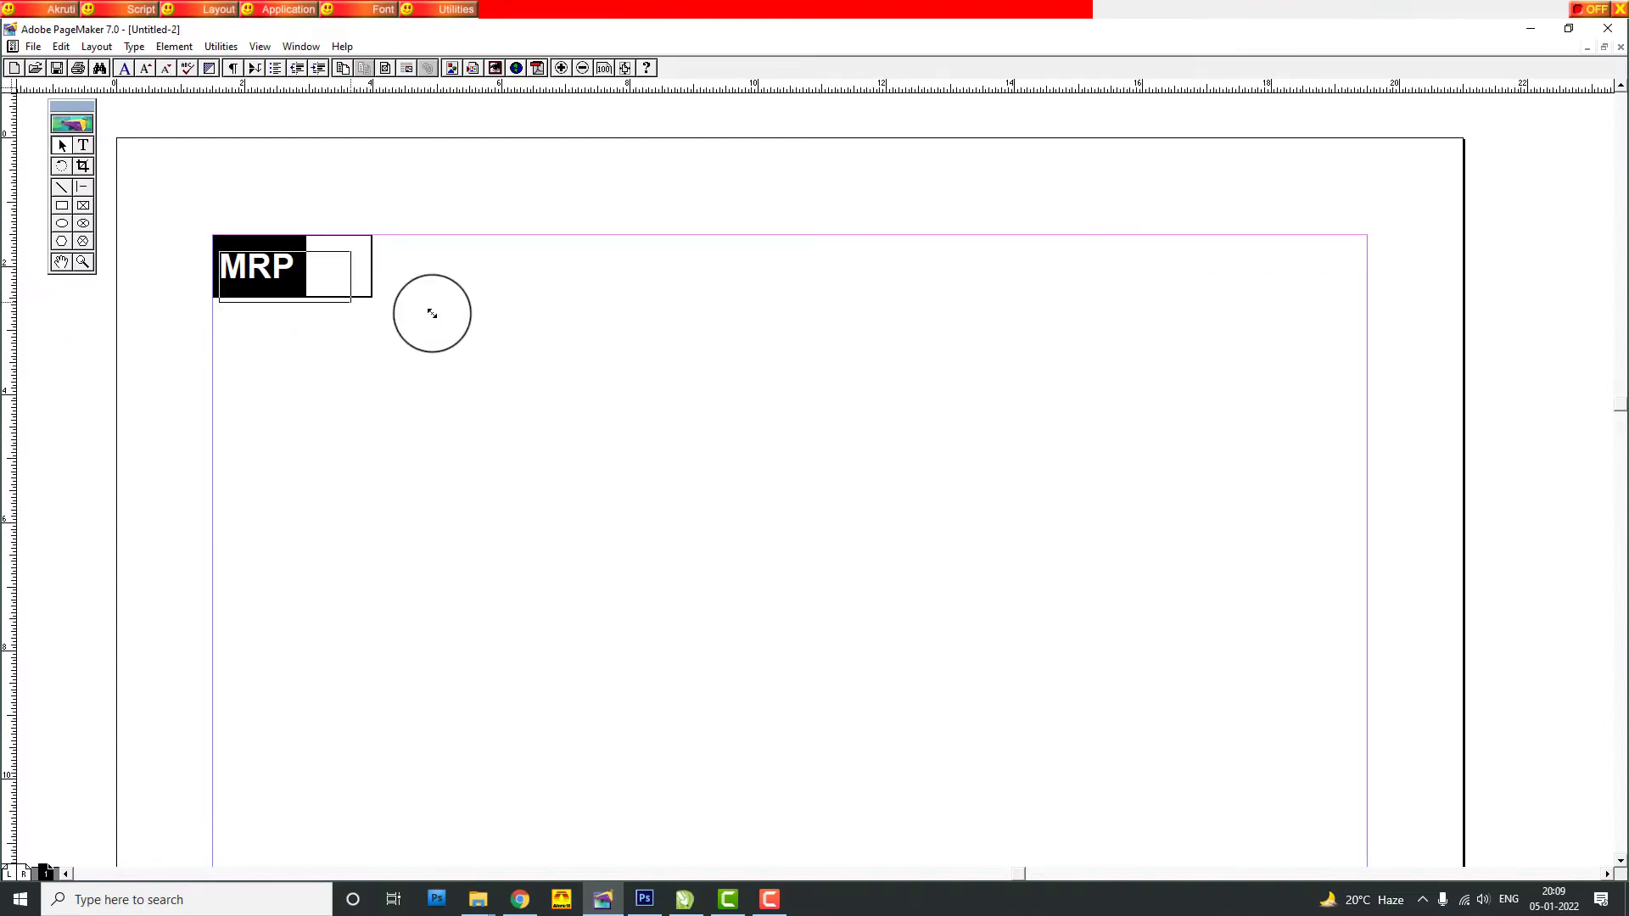
drag(337, 316, 1362, 371)
click(83, 145)
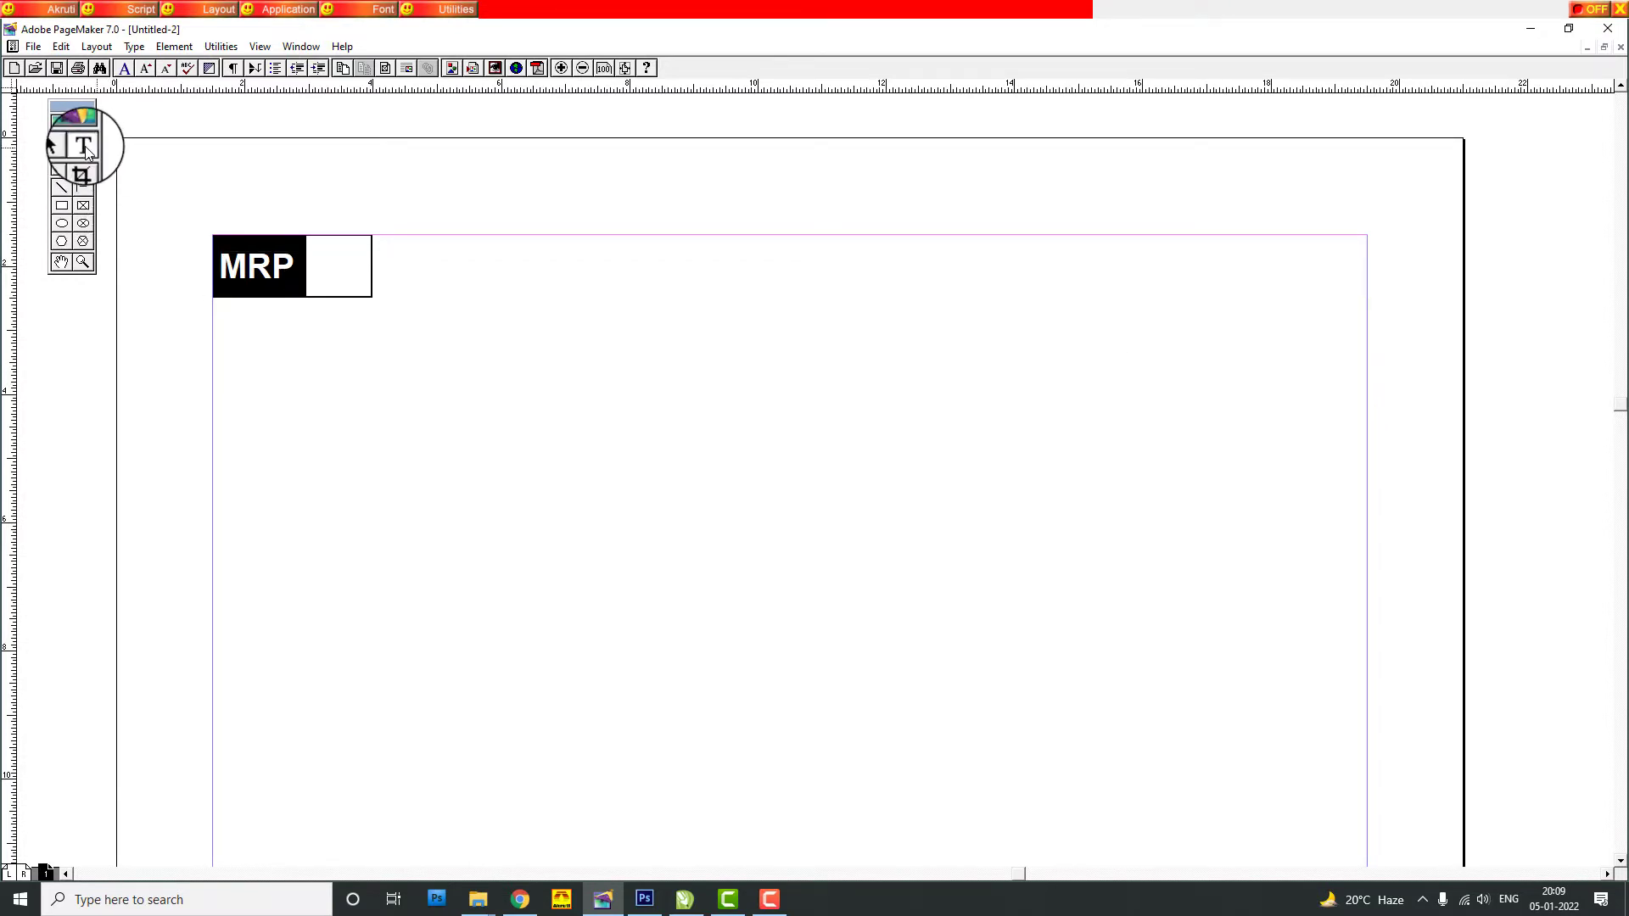
click(314, 459)
text(DSQWS)
click(62, 145)
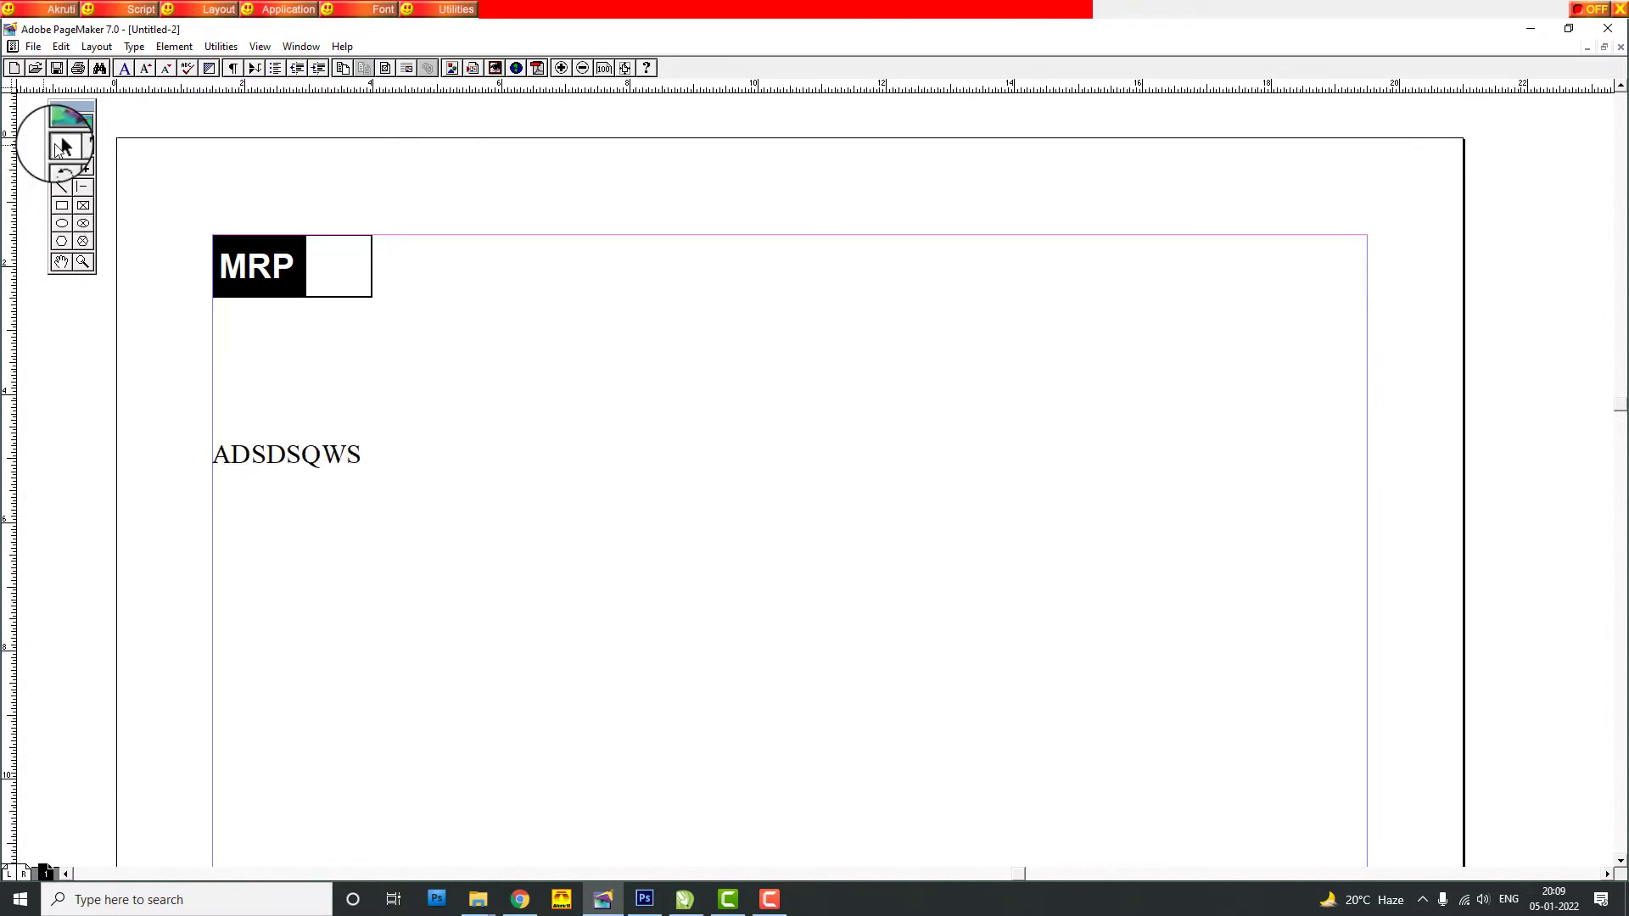
click(382, 462)
mouse_move(1368, 477)
mouse_down()
mouse_move(965, 472)
mouse_move(504, 523)
mouse_up()
key(Delete)
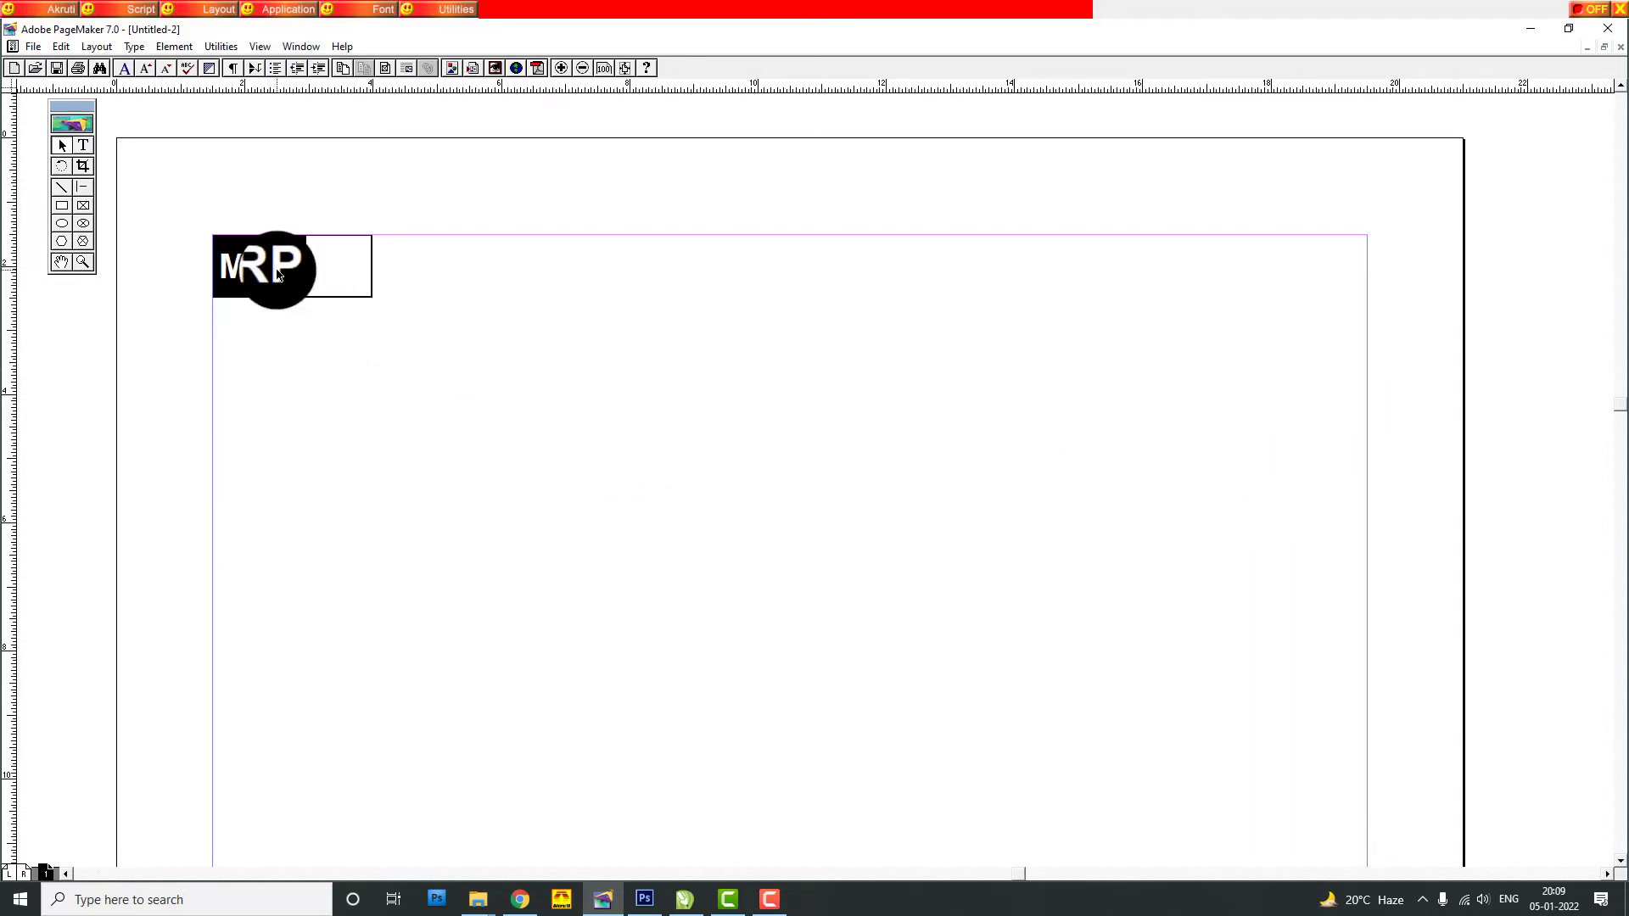
Narrow the MRP text block to just fit the word and marquee-select the whole label.
click(278, 270)
drag(1363, 295, 308, 297)
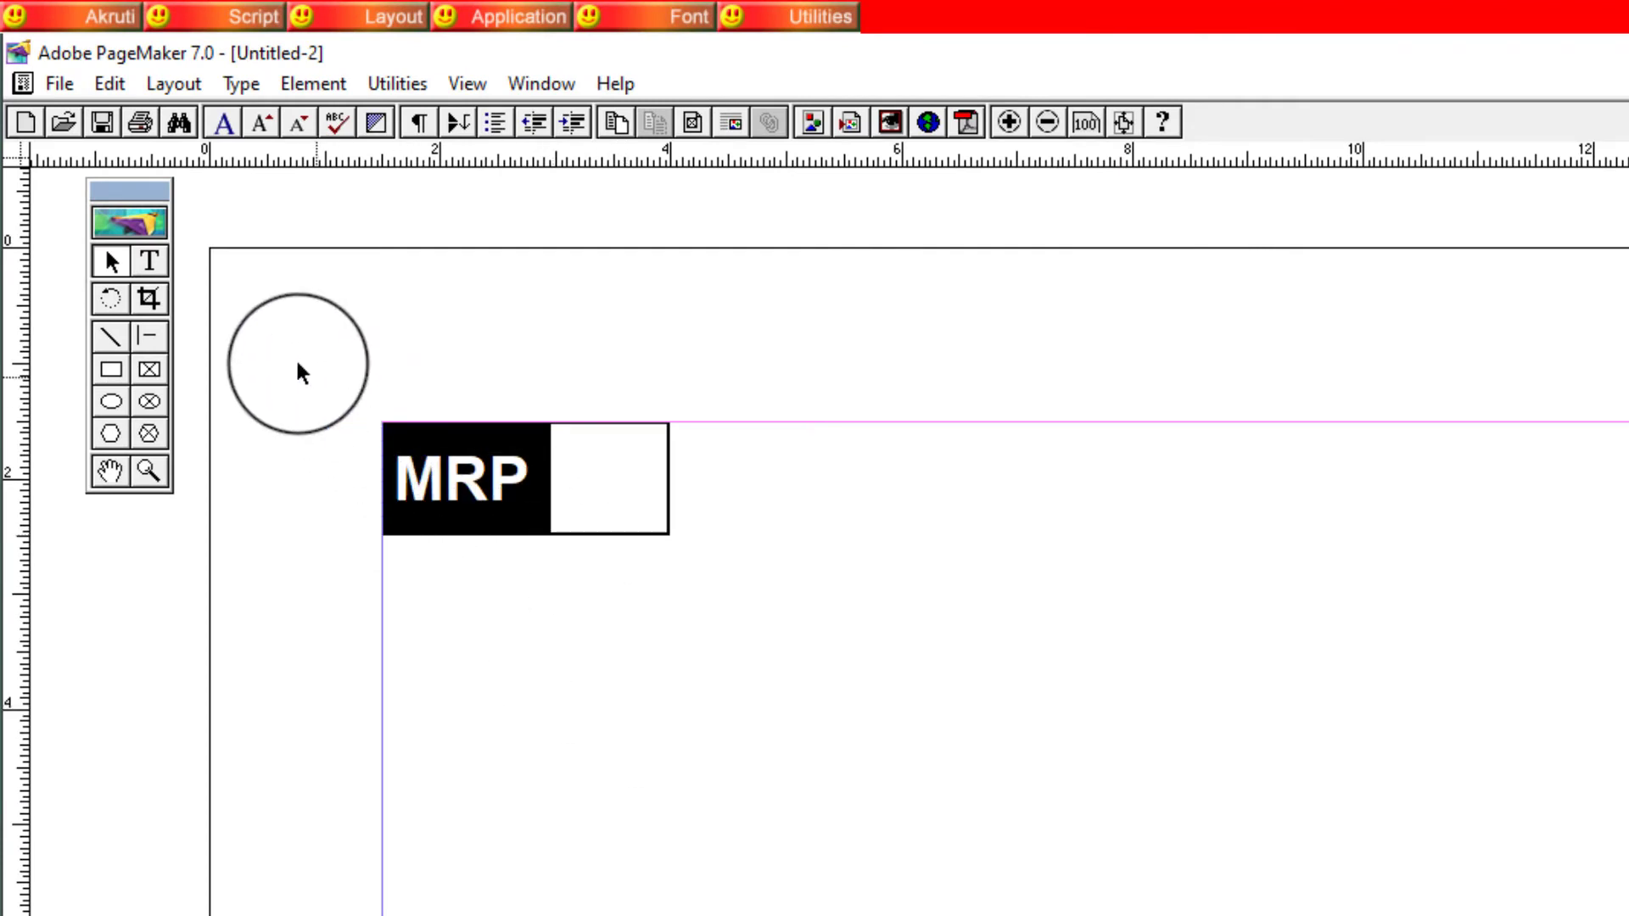
drag(286, 344, 780, 693)
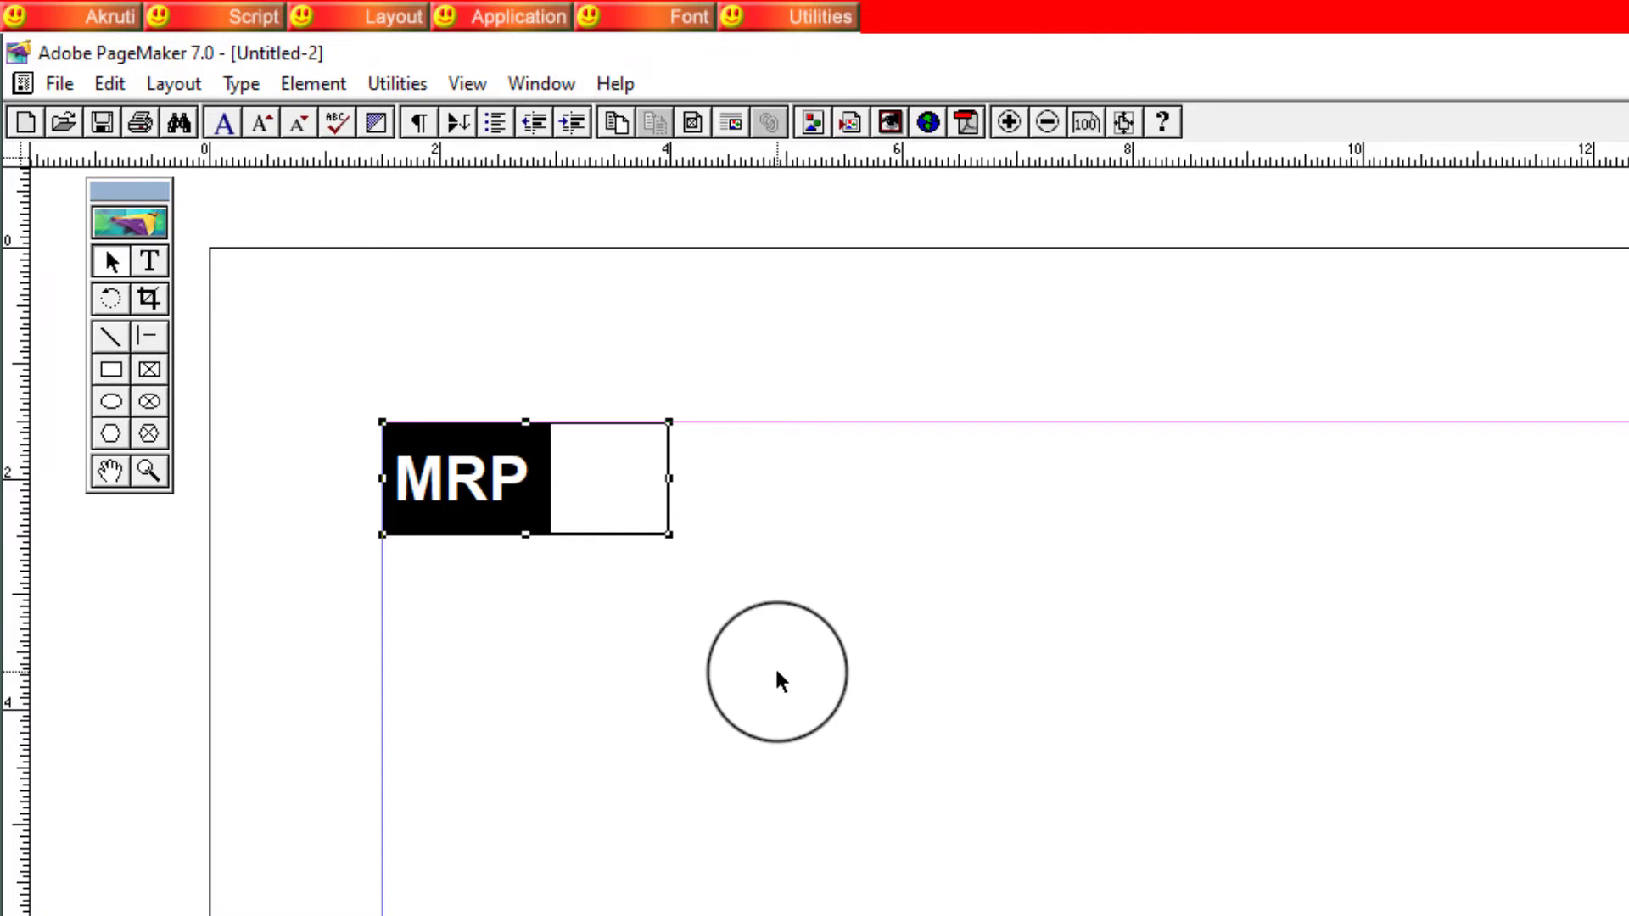
right_click(483, 440)
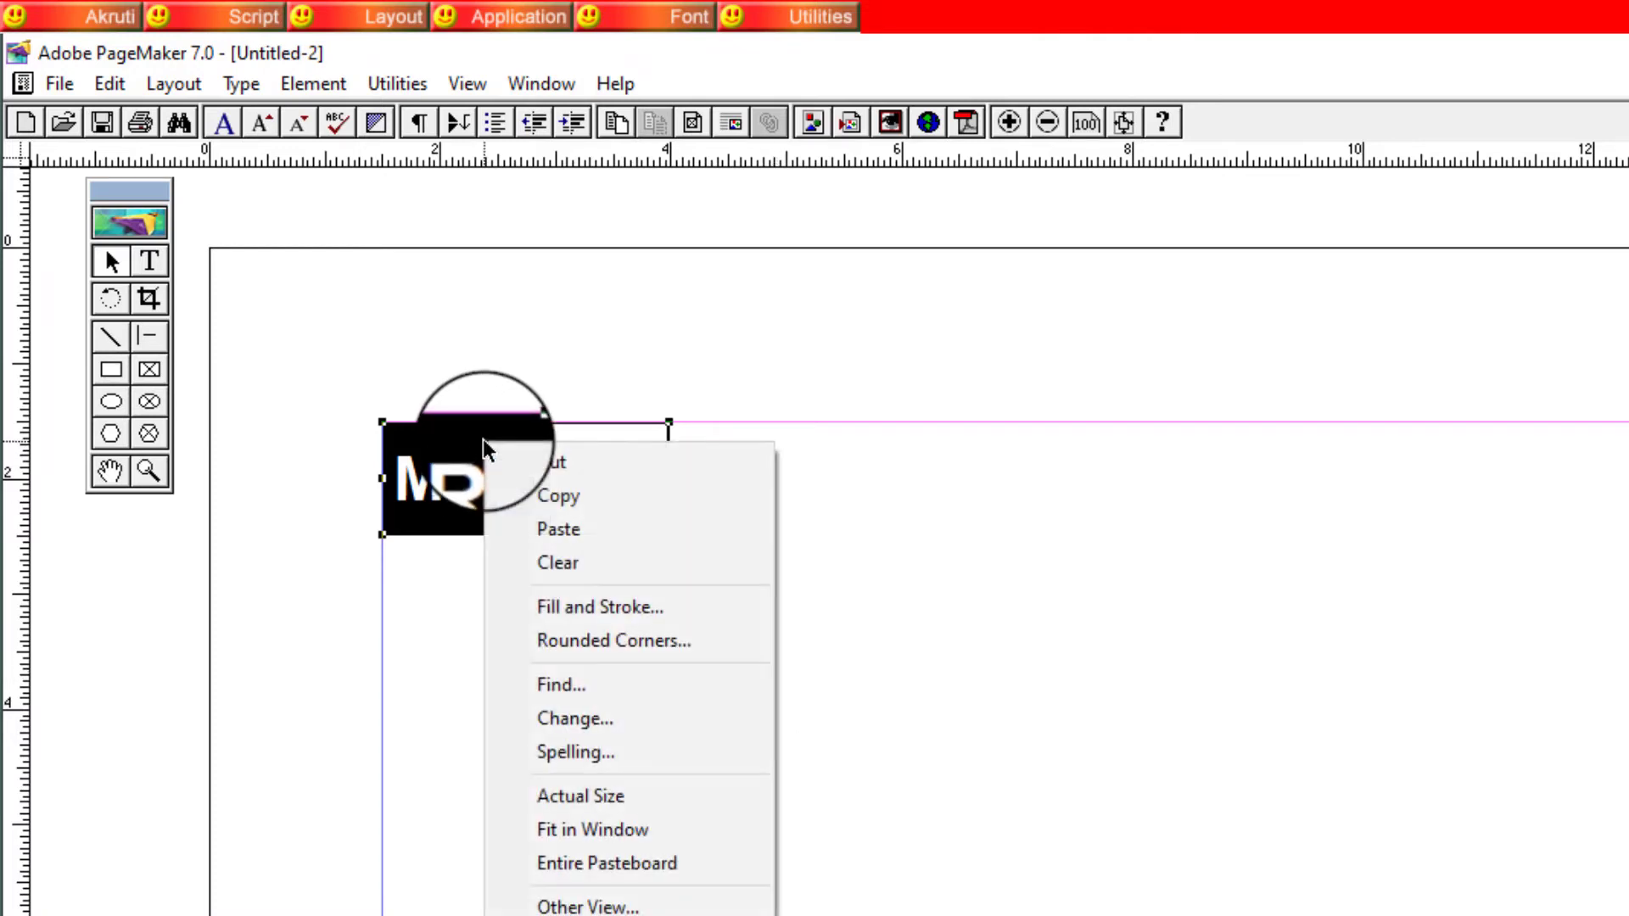
click(589, 498)
click(844, 656)
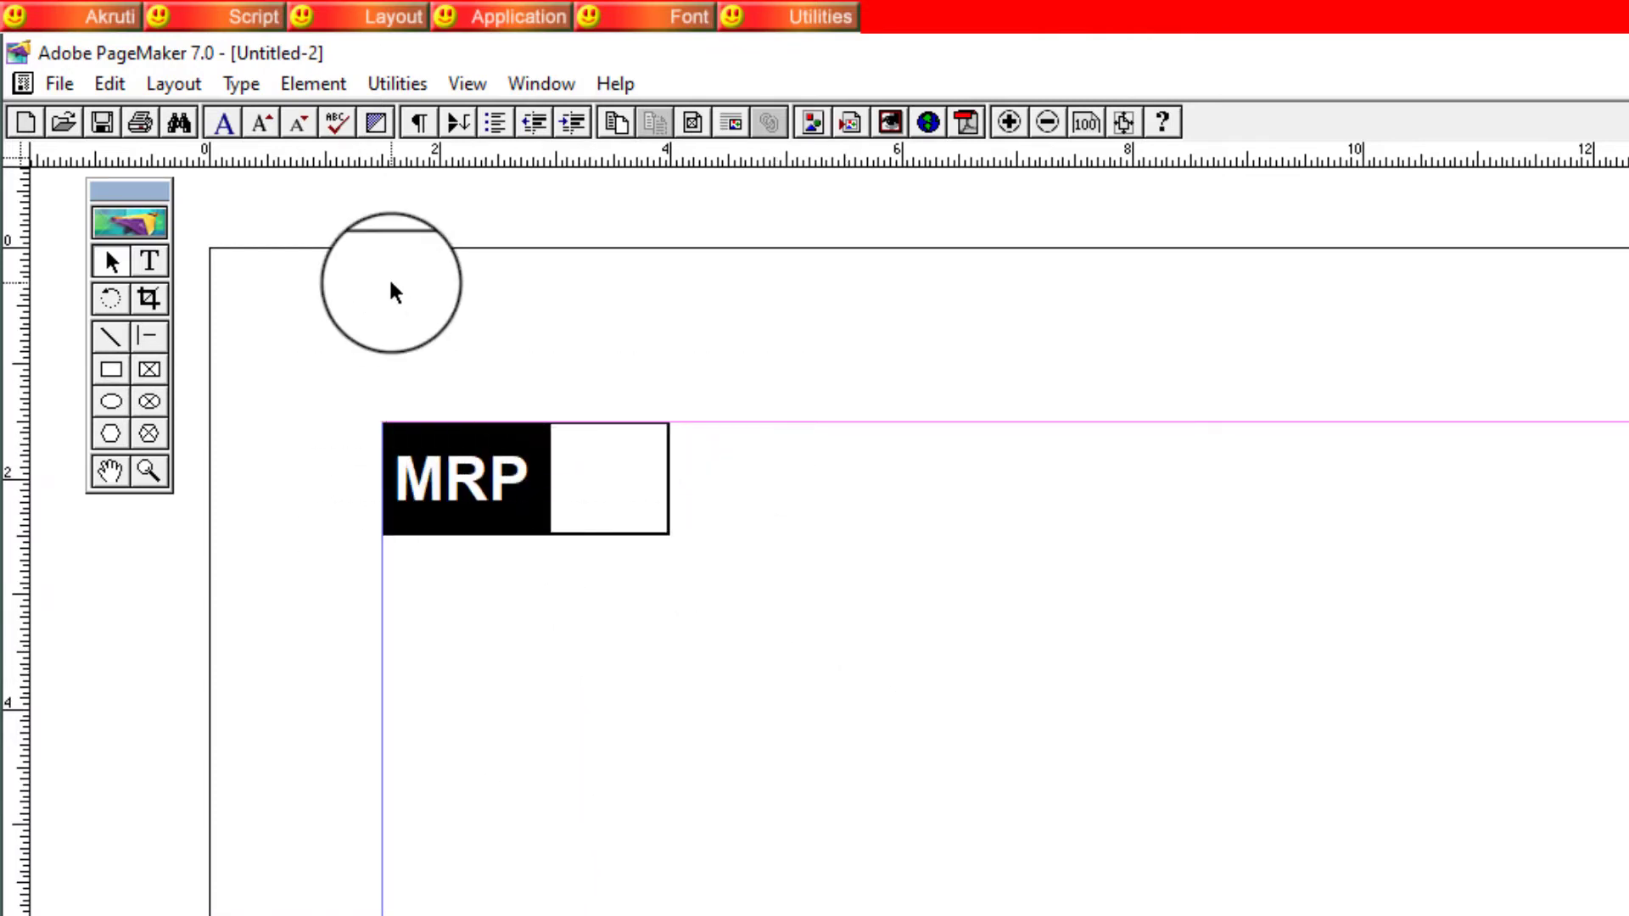
click(168, 84)
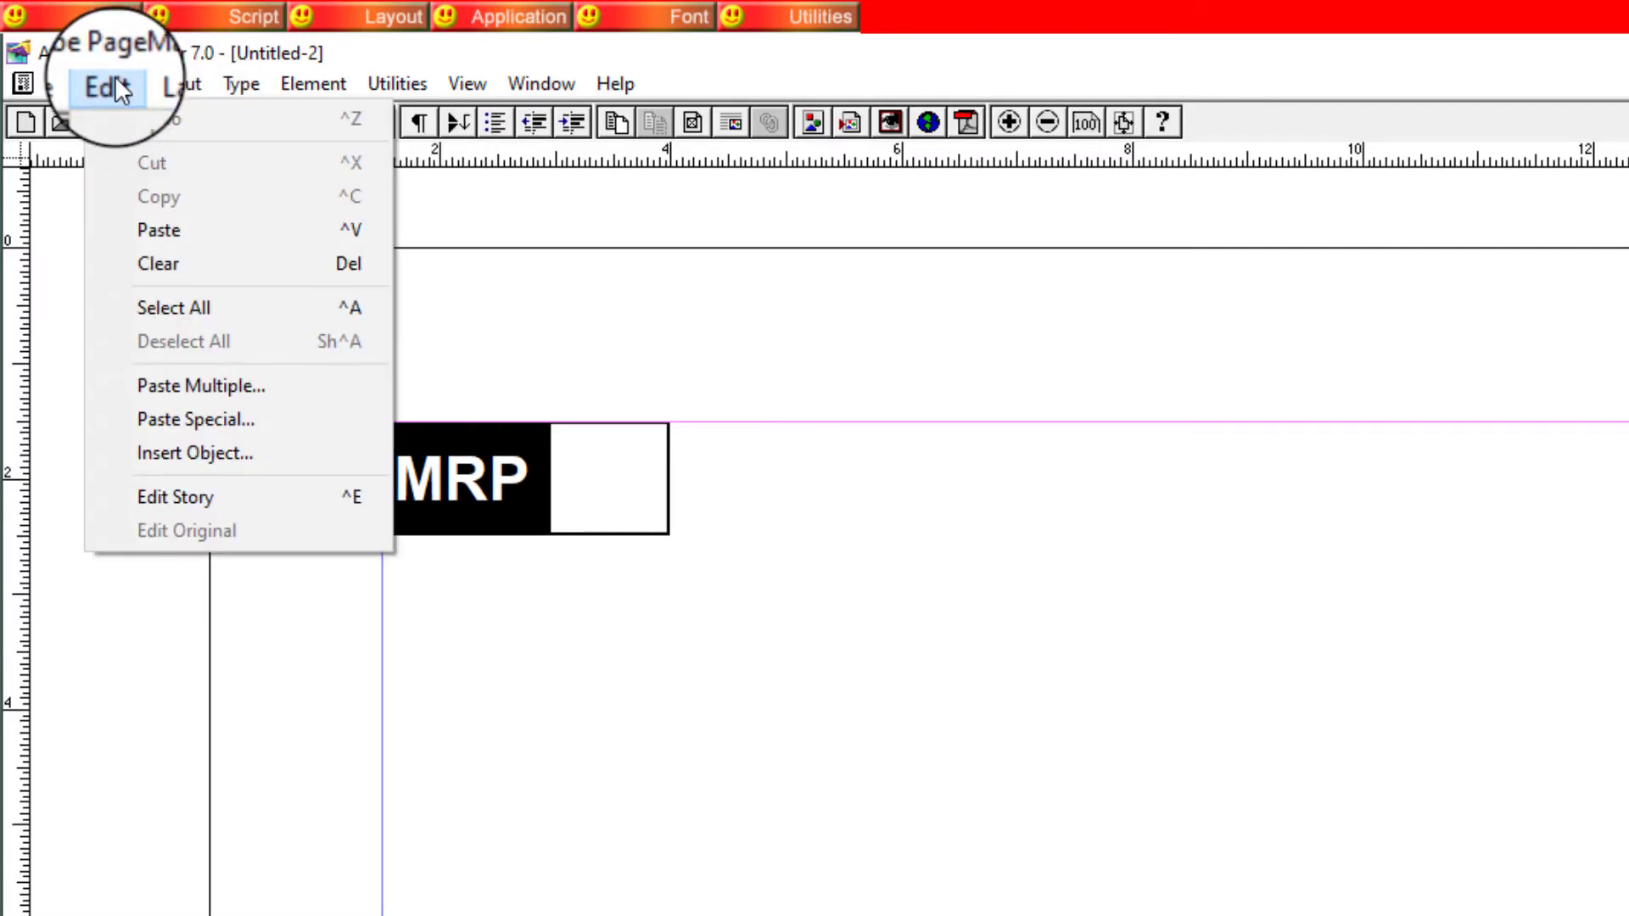
click(161, 383)
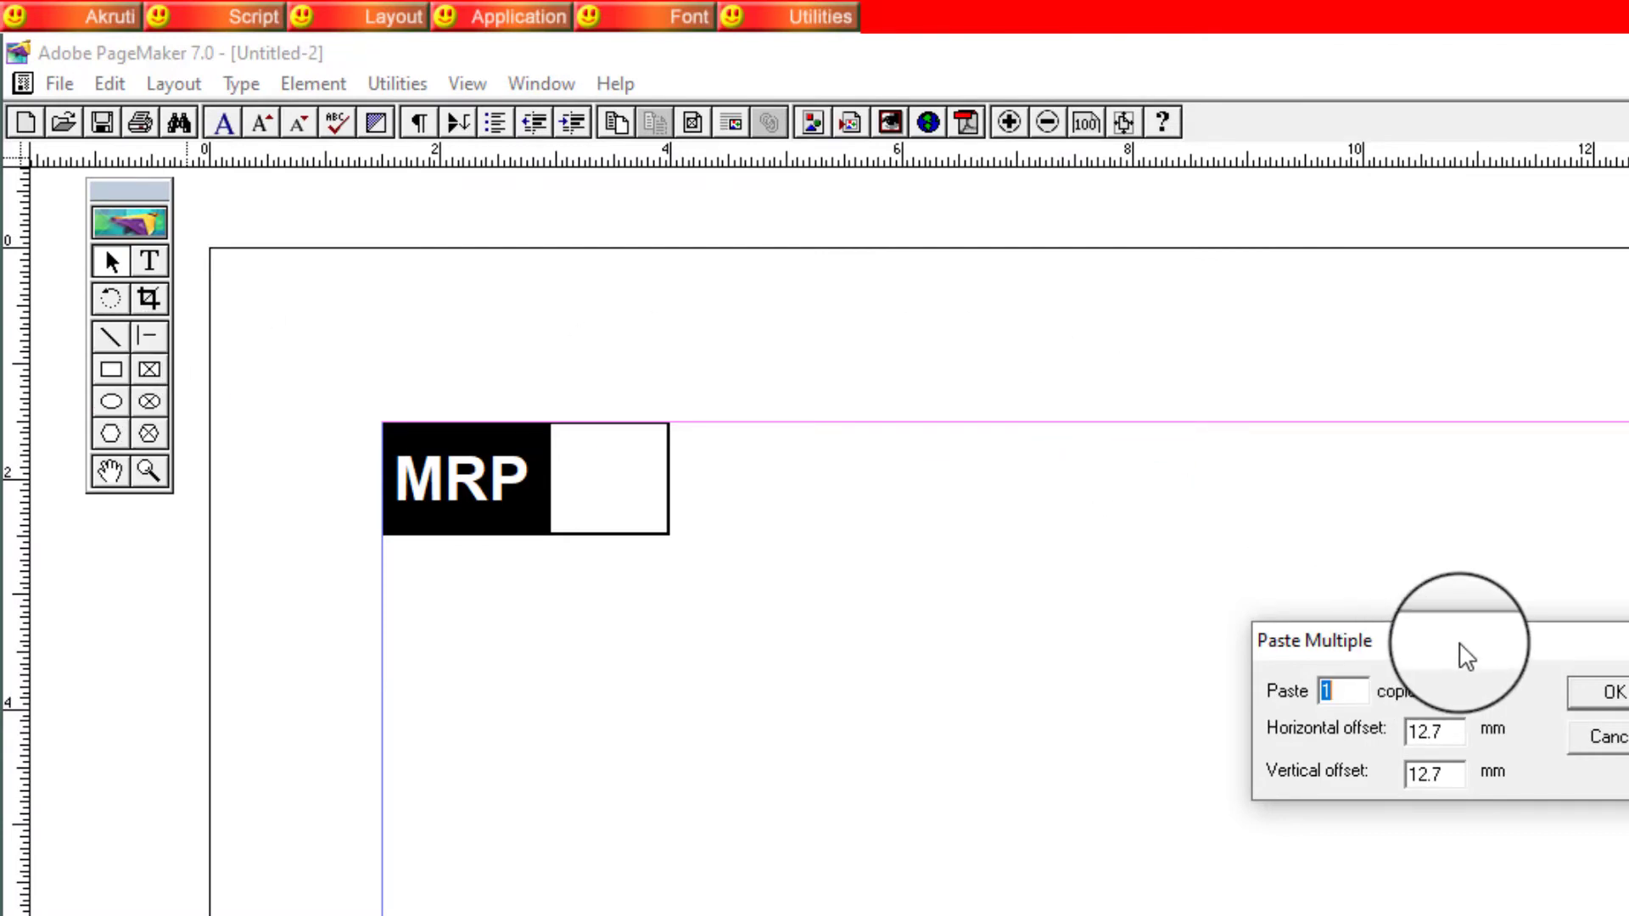
mouse_move(1464, 653)
mouse_down()
mouse_move(1009, 592)
mouse_move(794, 636)
mouse_up()
text(7)
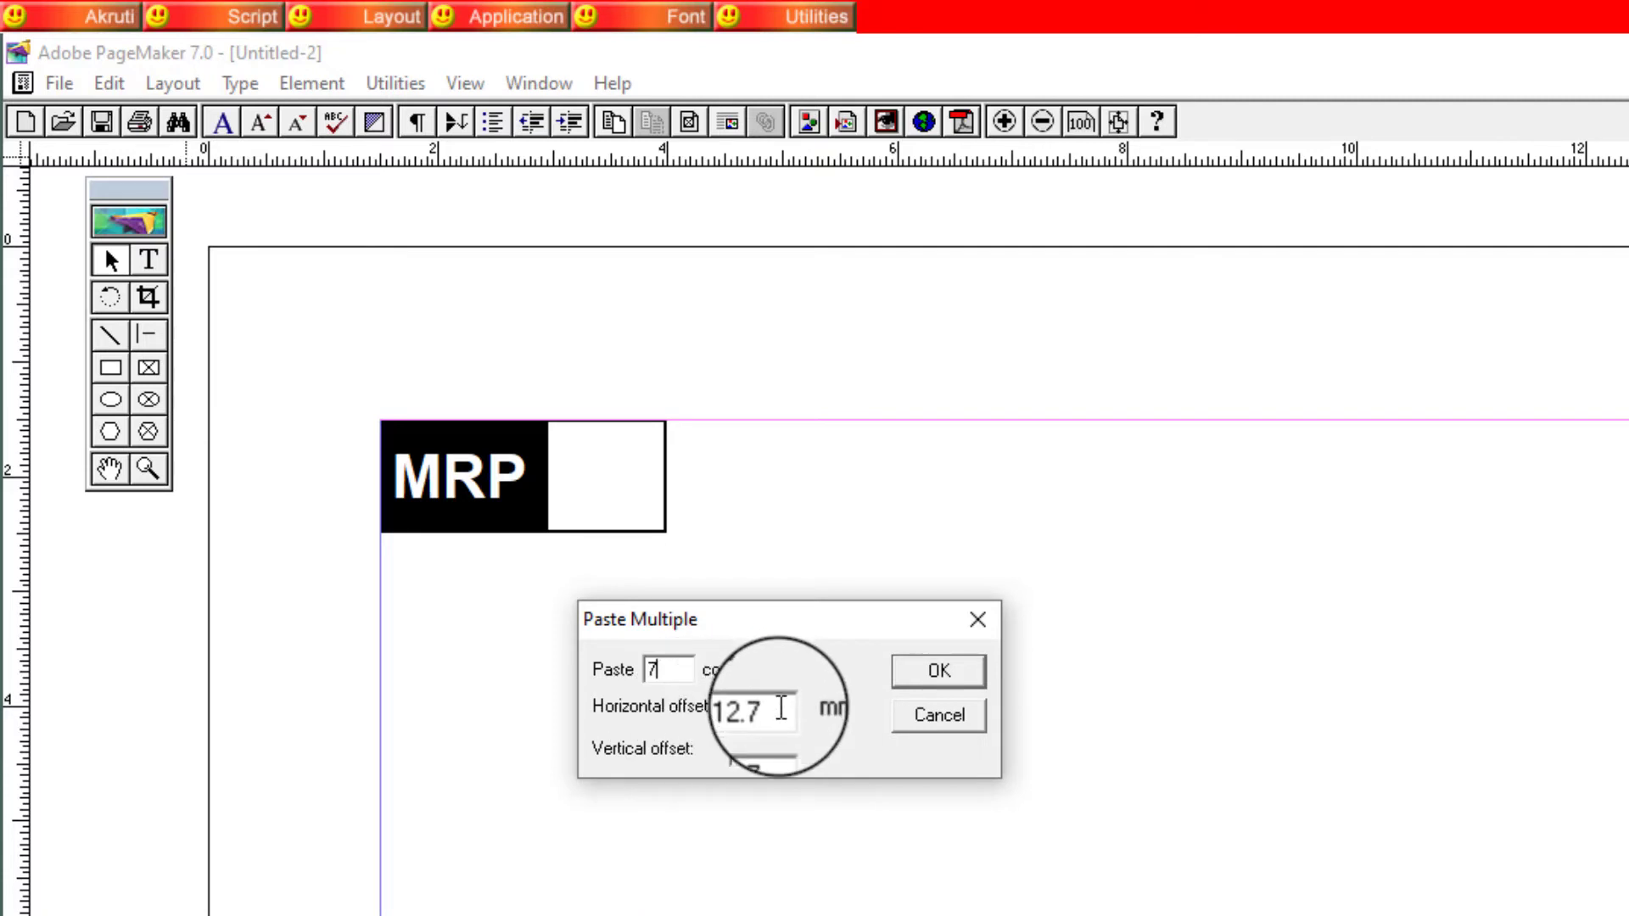
click(949, 717)
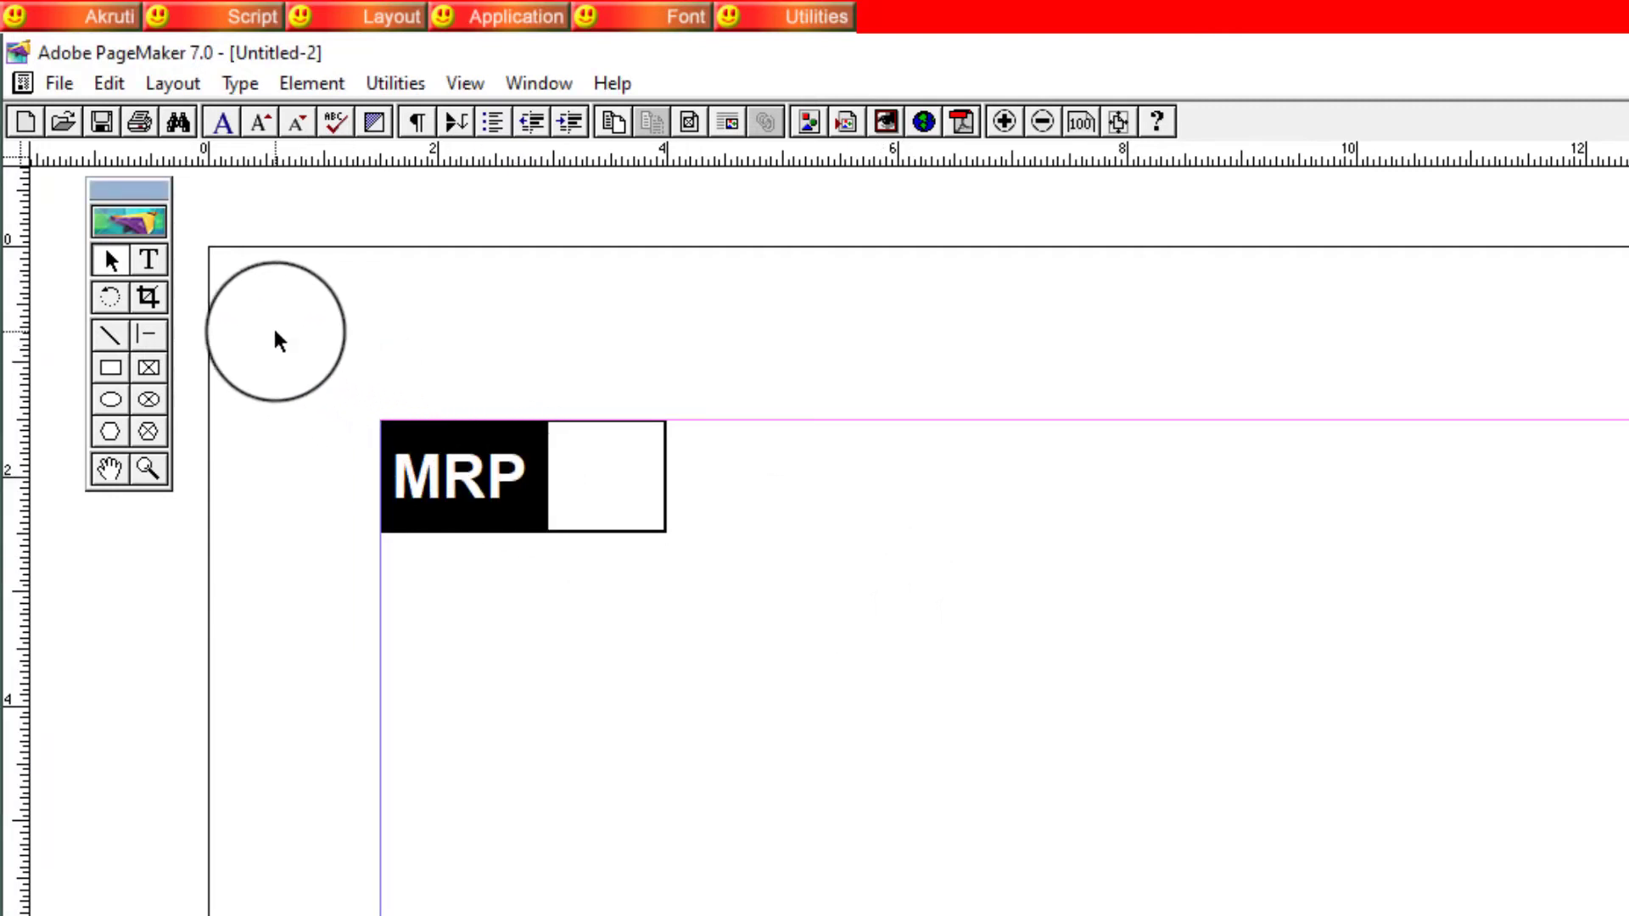
Place a second MRP label box directly right of the original, then select each box.
drag(276, 331, 795, 655)
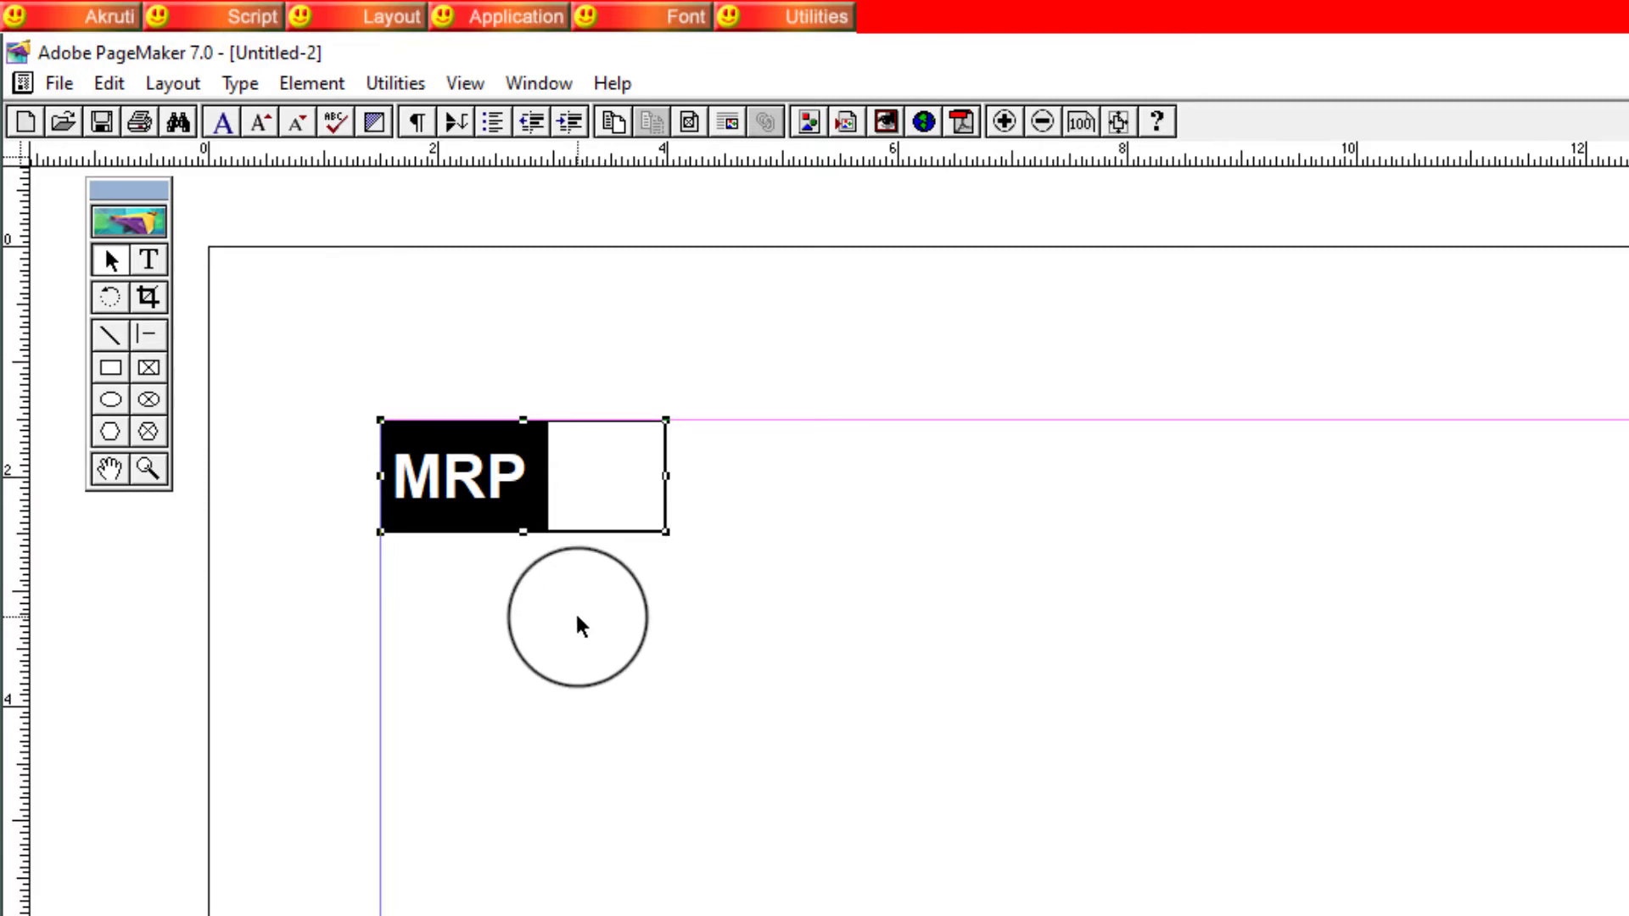
key(ctrl+apostrophe)
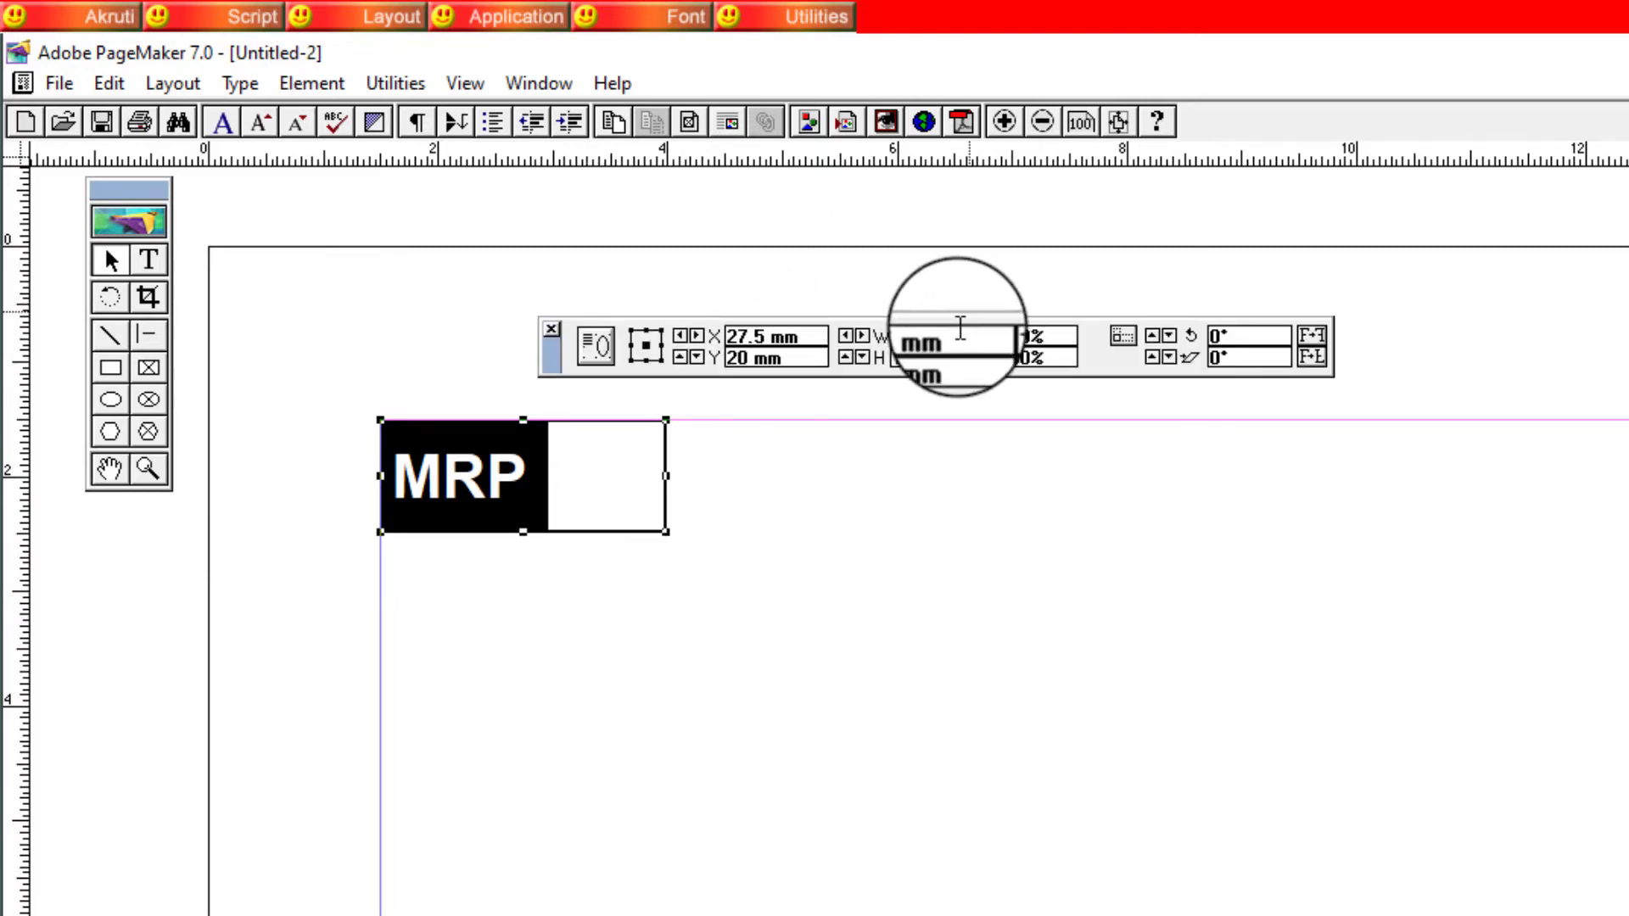
double_click(960, 333)
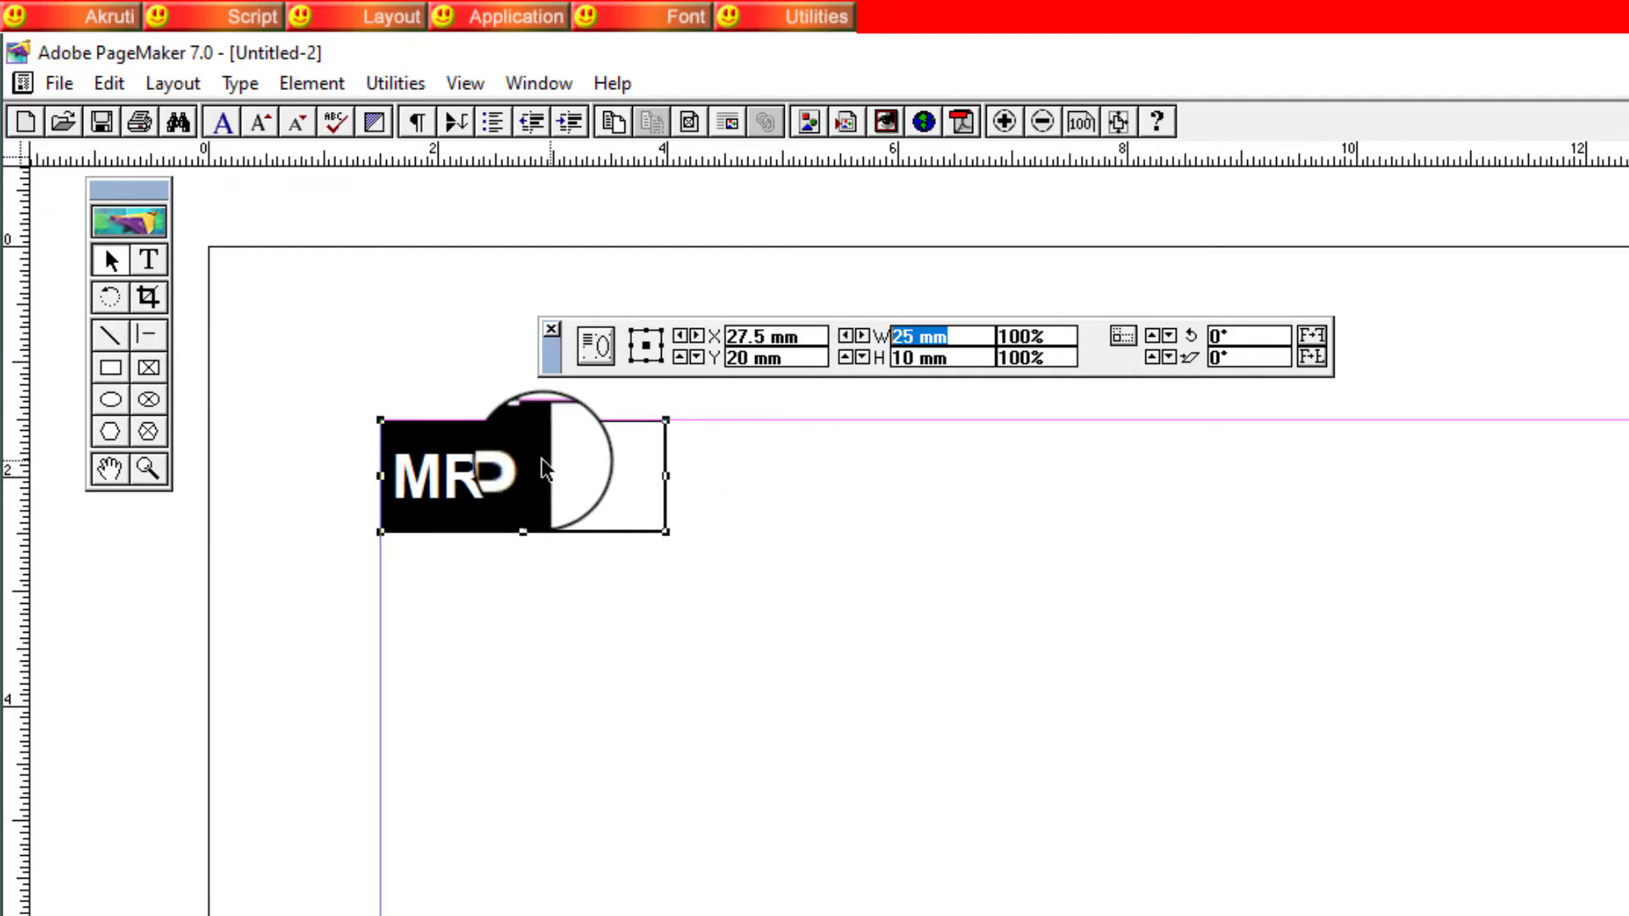
drag(446, 454, 756, 467)
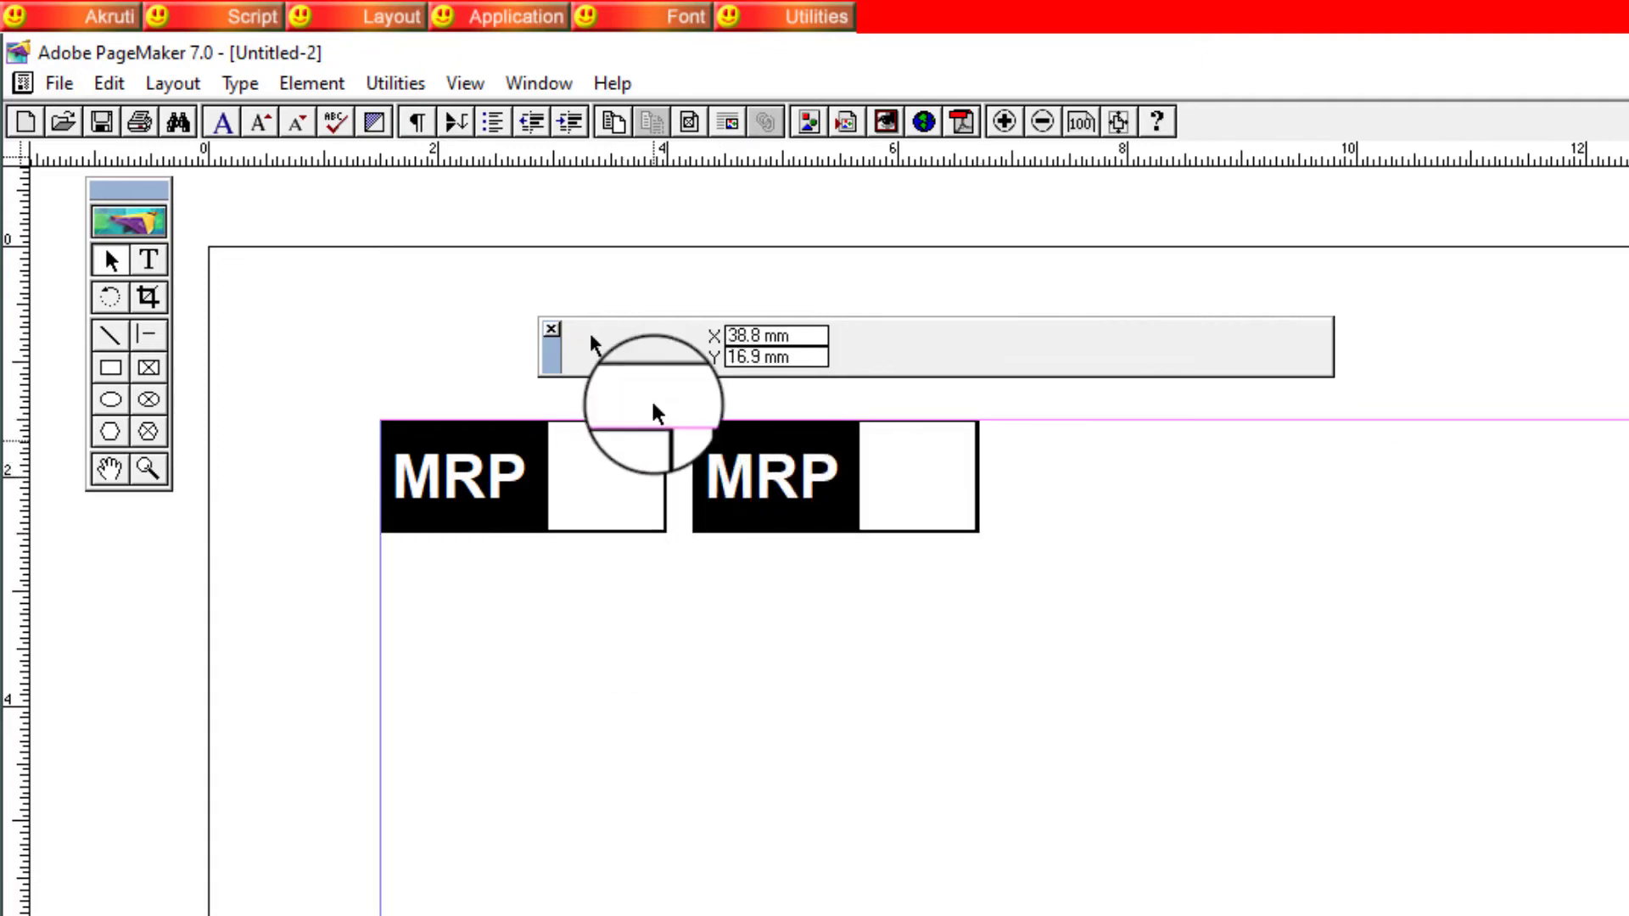
click(551, 330)
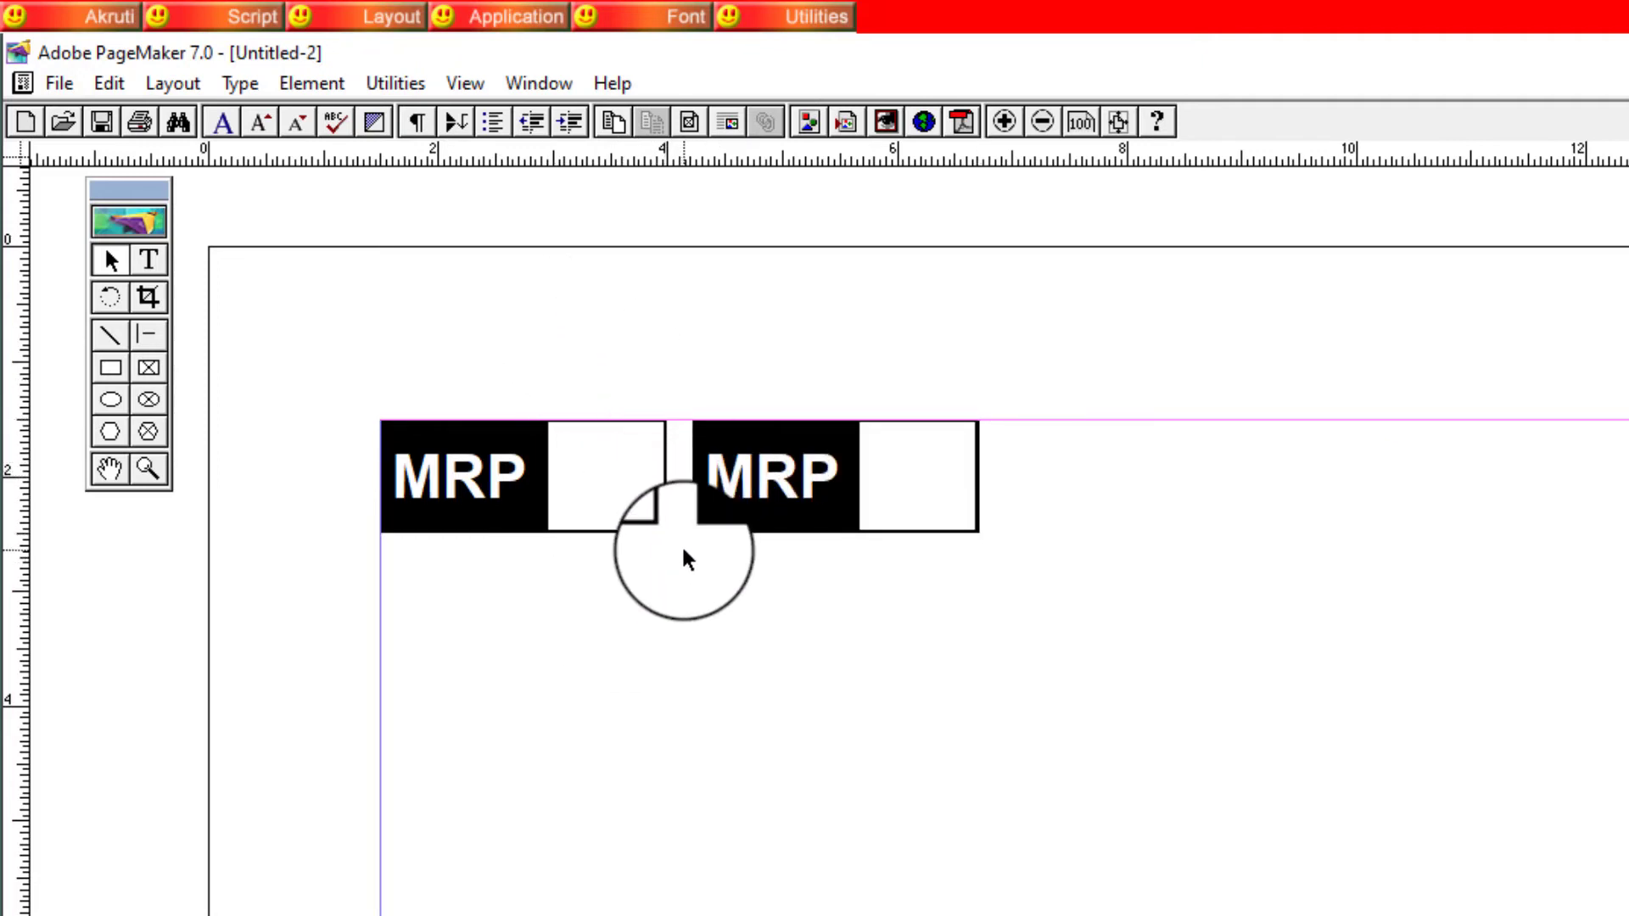
click(653, 433)
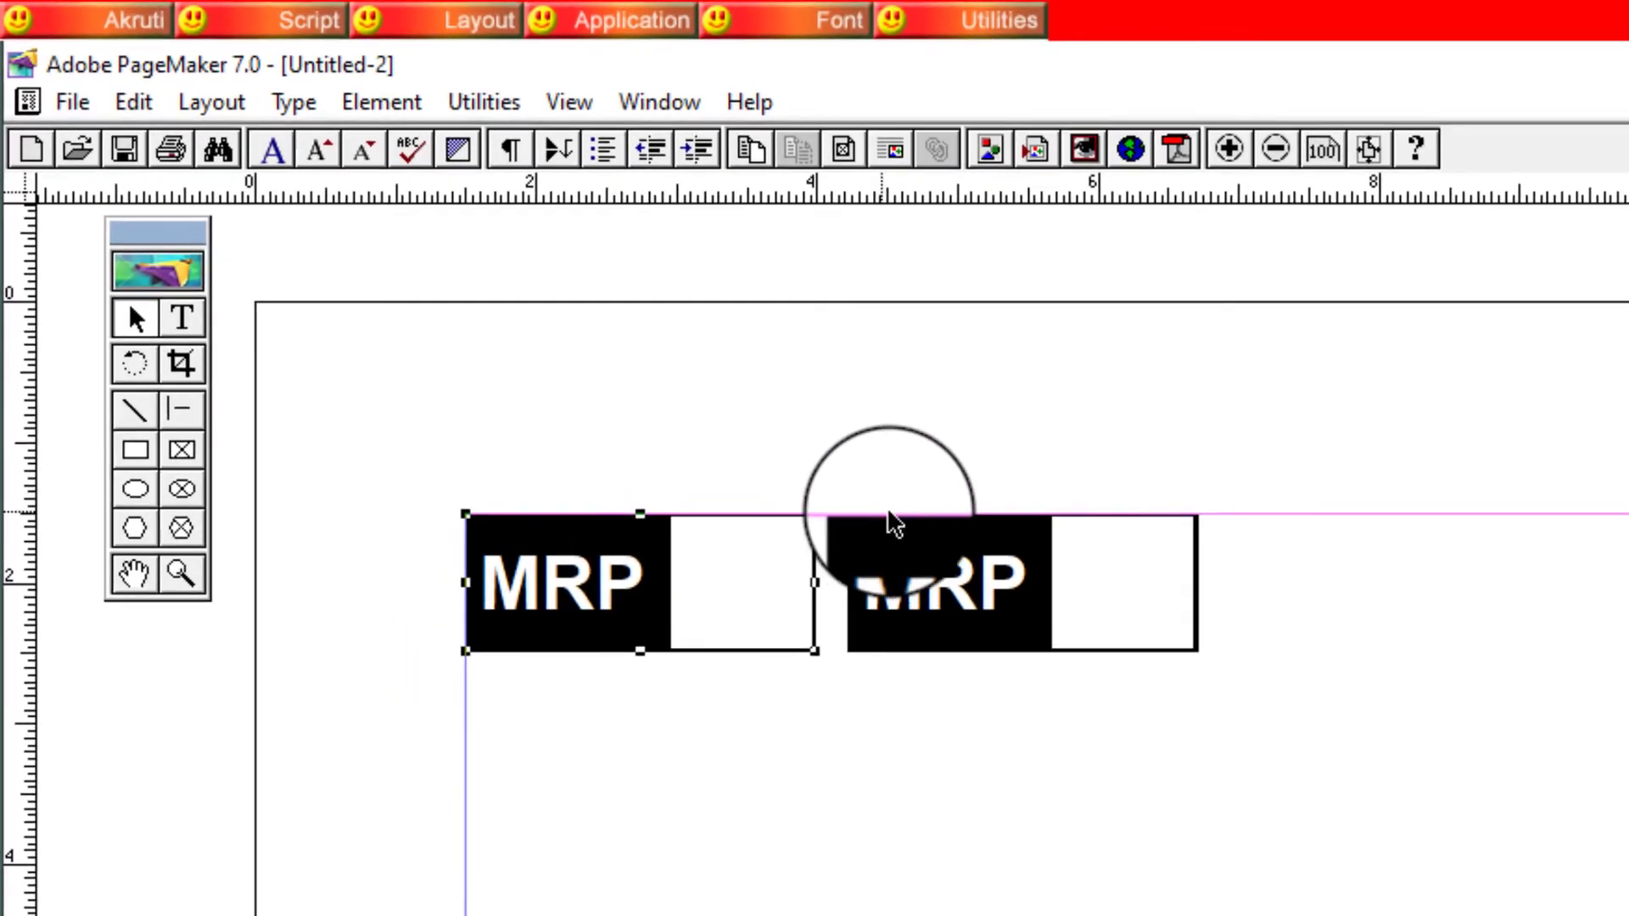
click(893, 521)
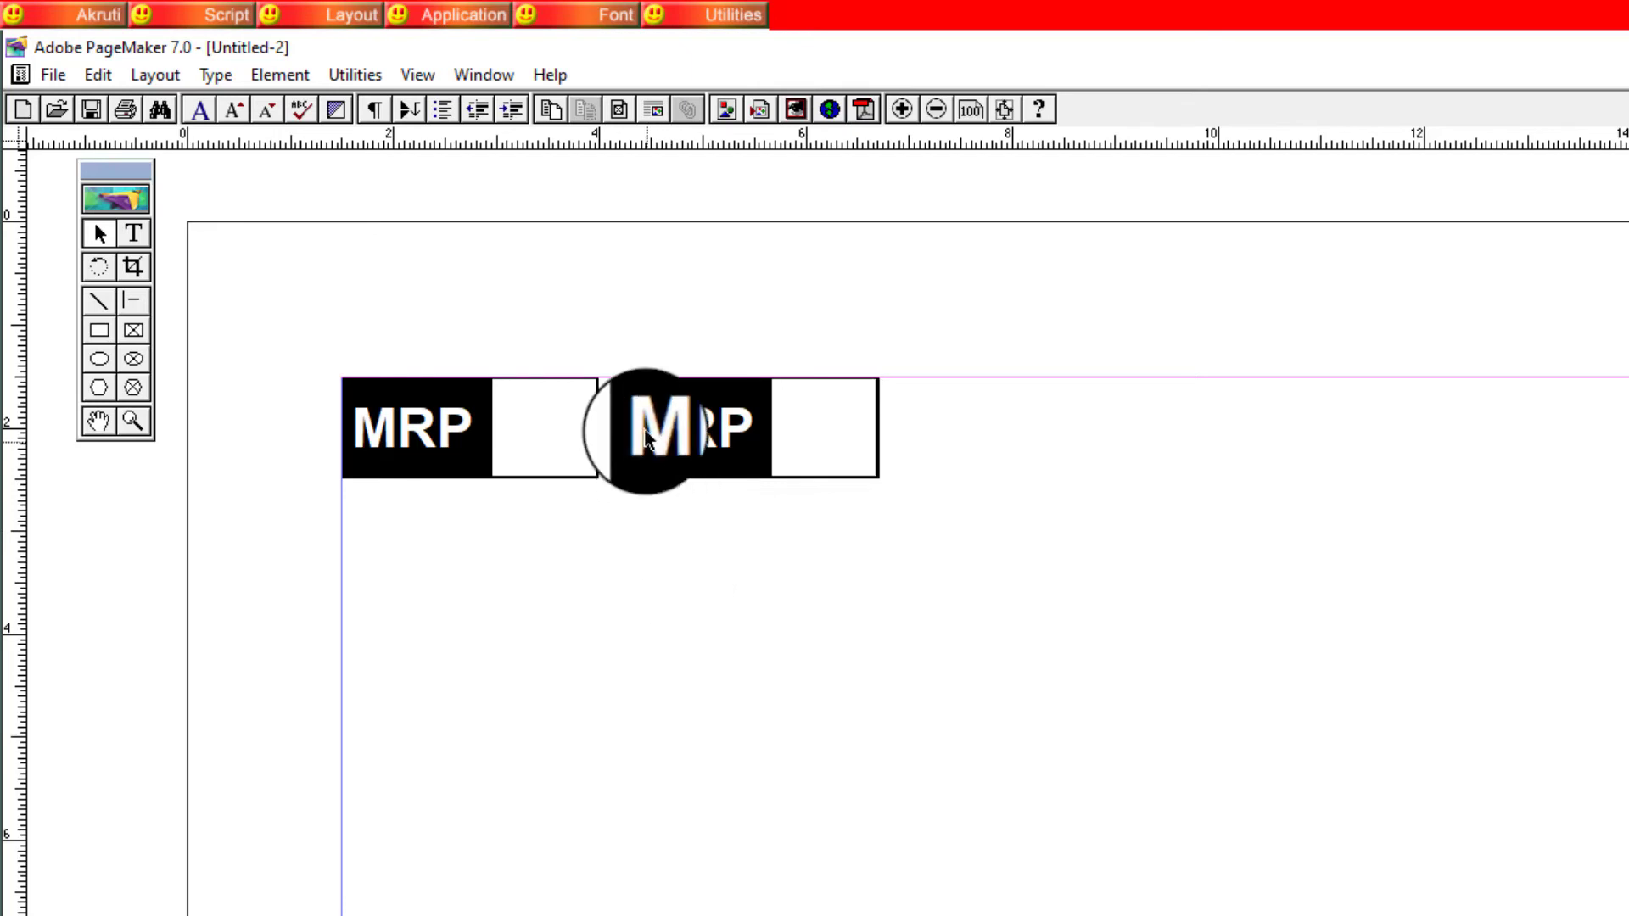
key(Delete)
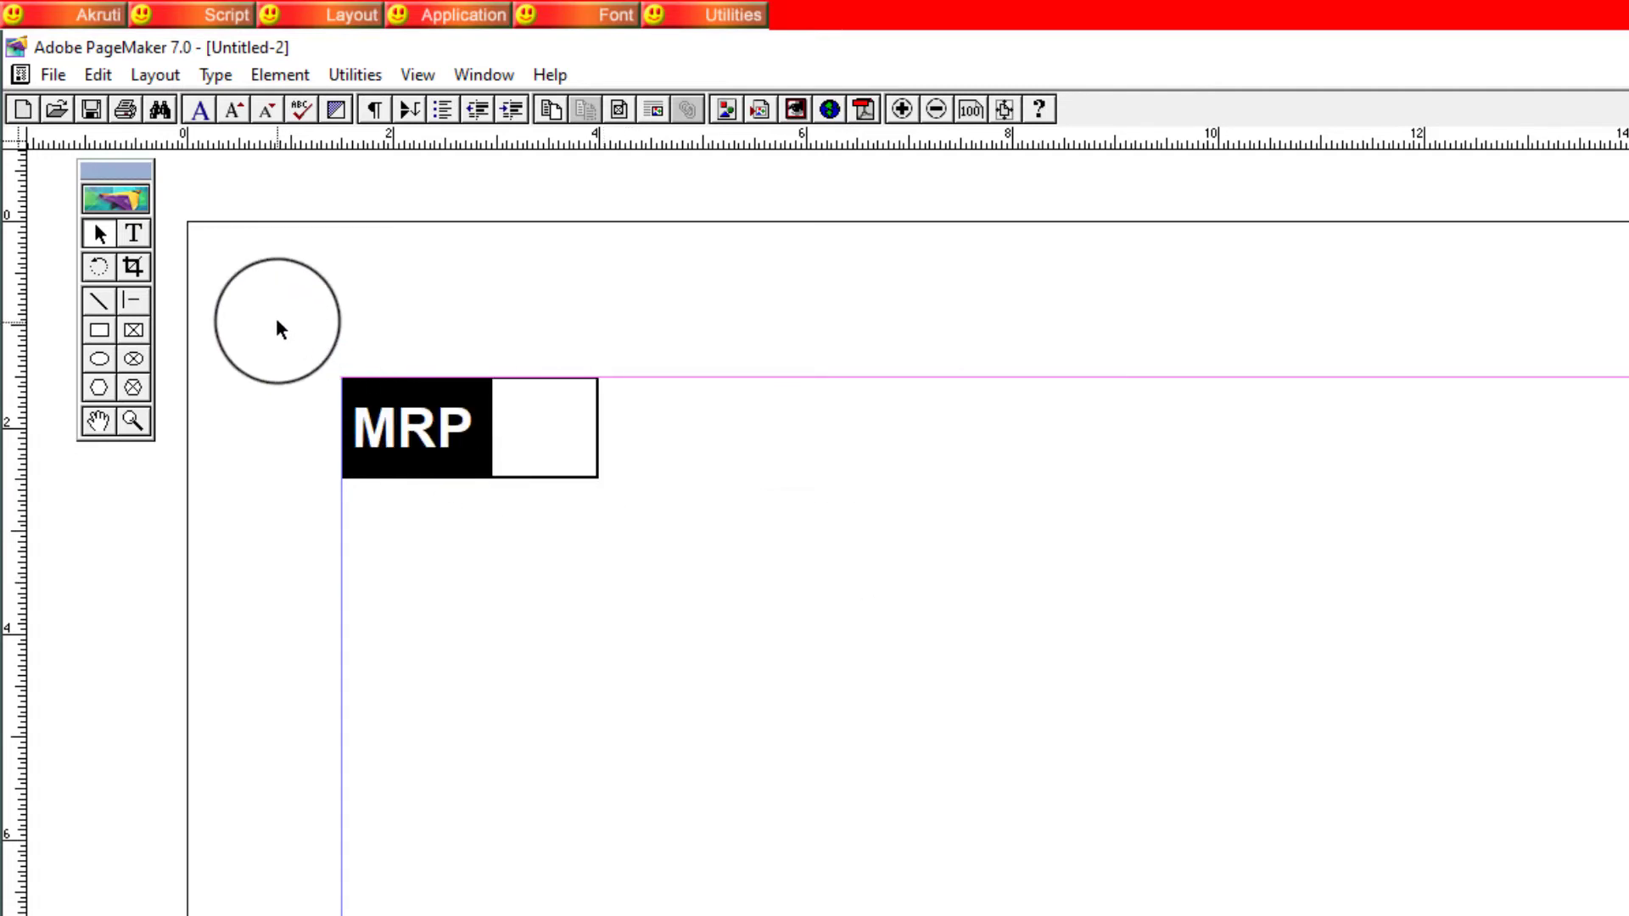
drag(276, 317, 737, 586)
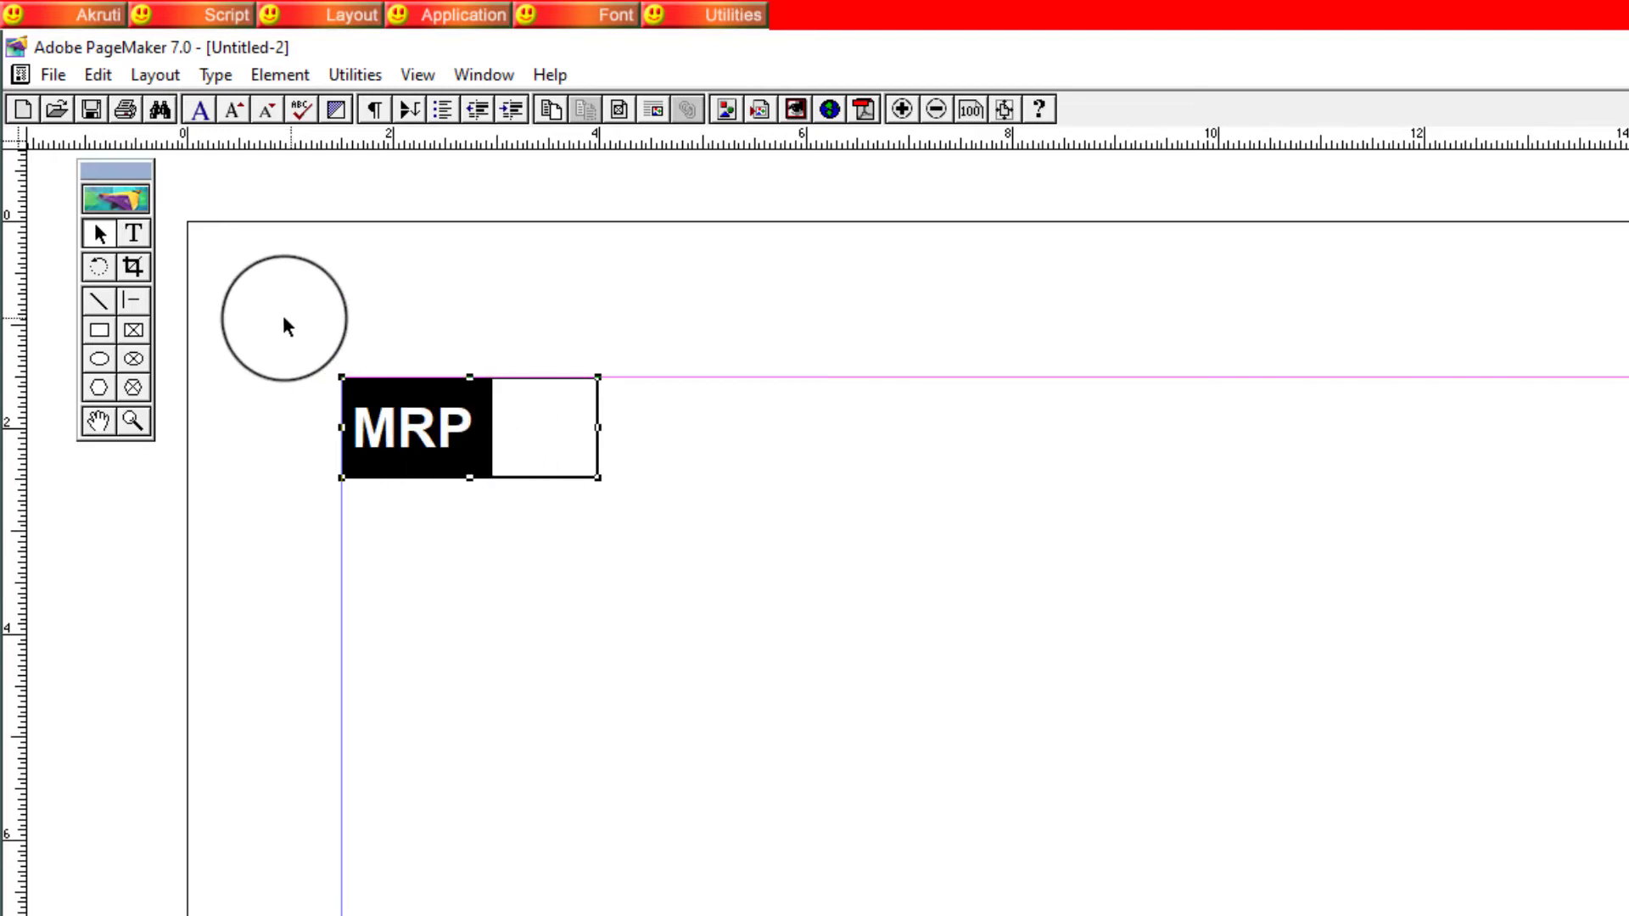
drag(283, 319, 717, 629)
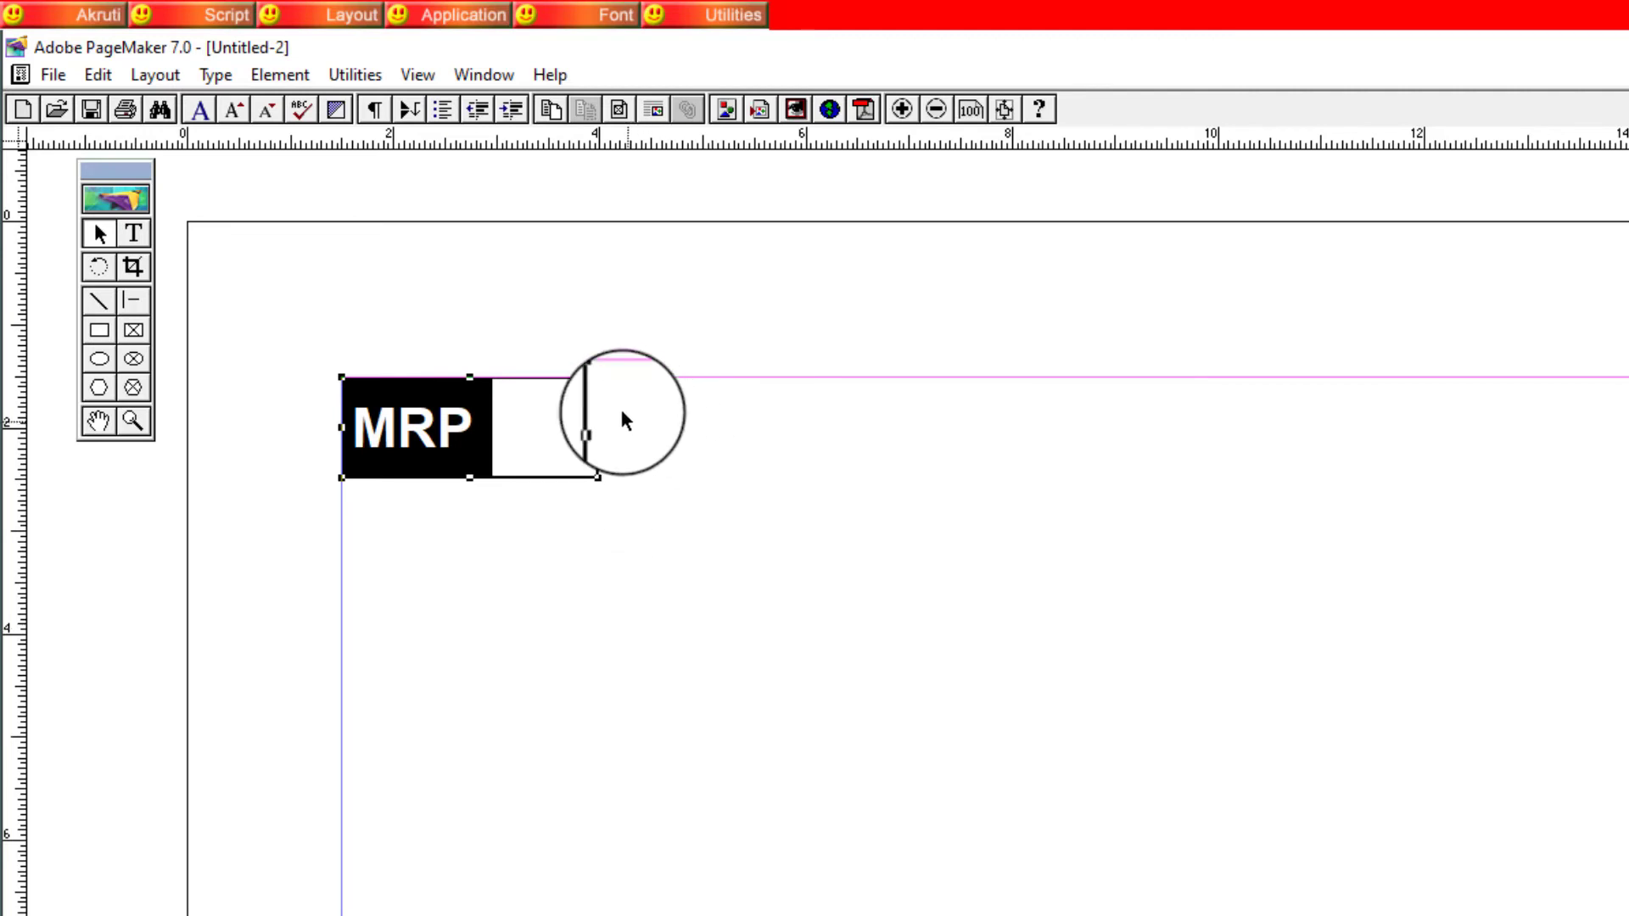
drag(8, 506, 622, 531)
drag(597, 424, 598, 425)
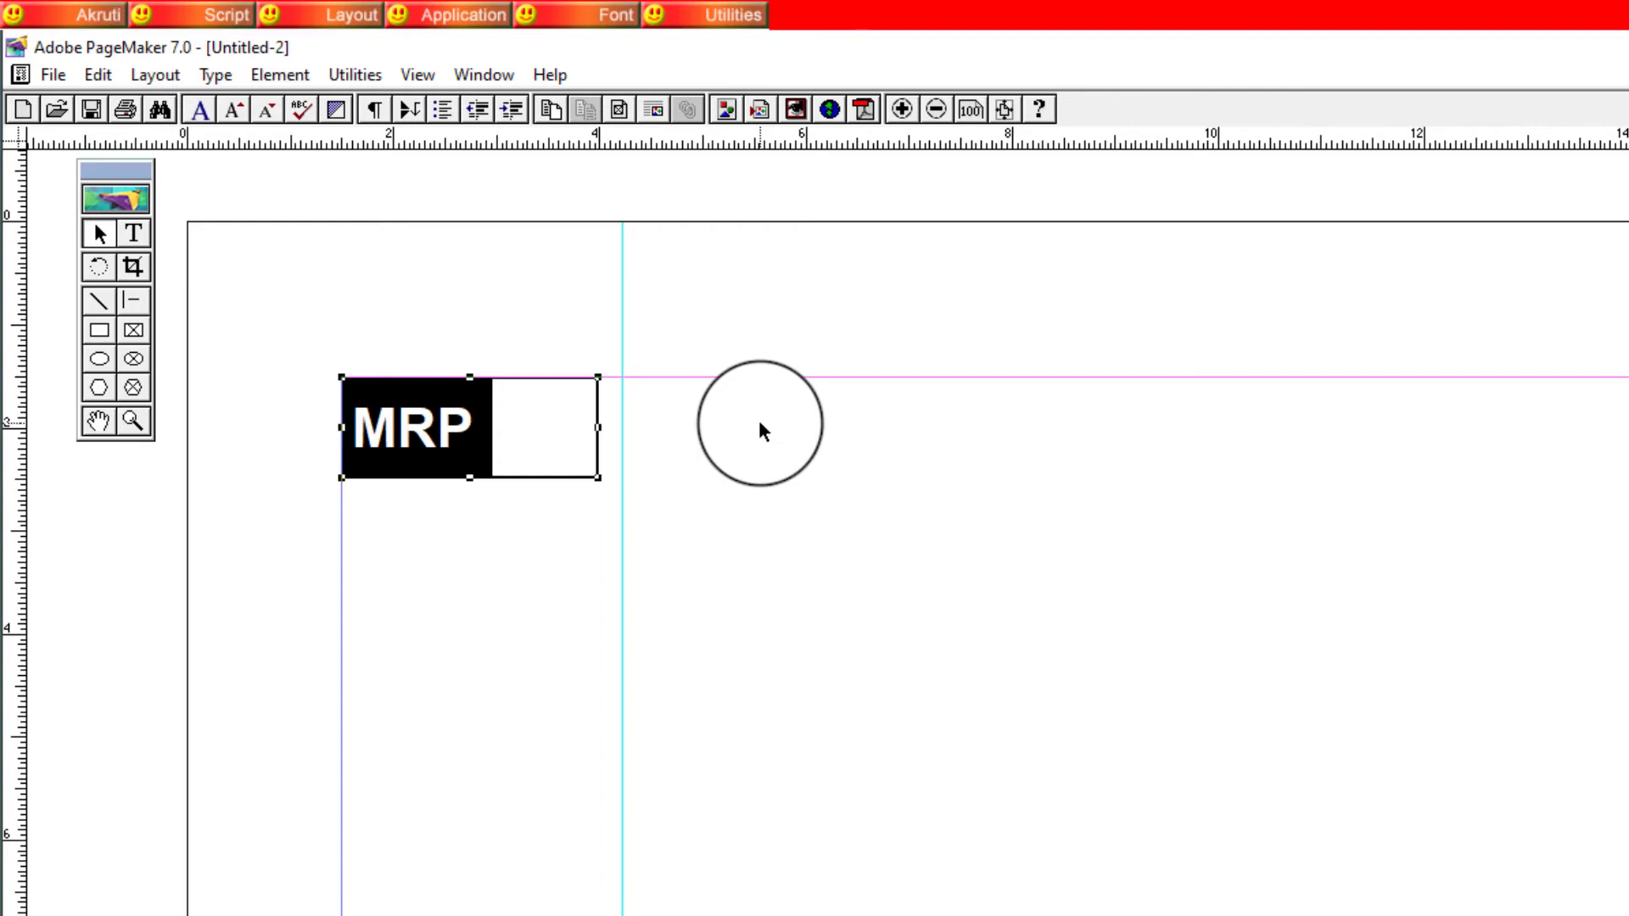
click(758, 420)
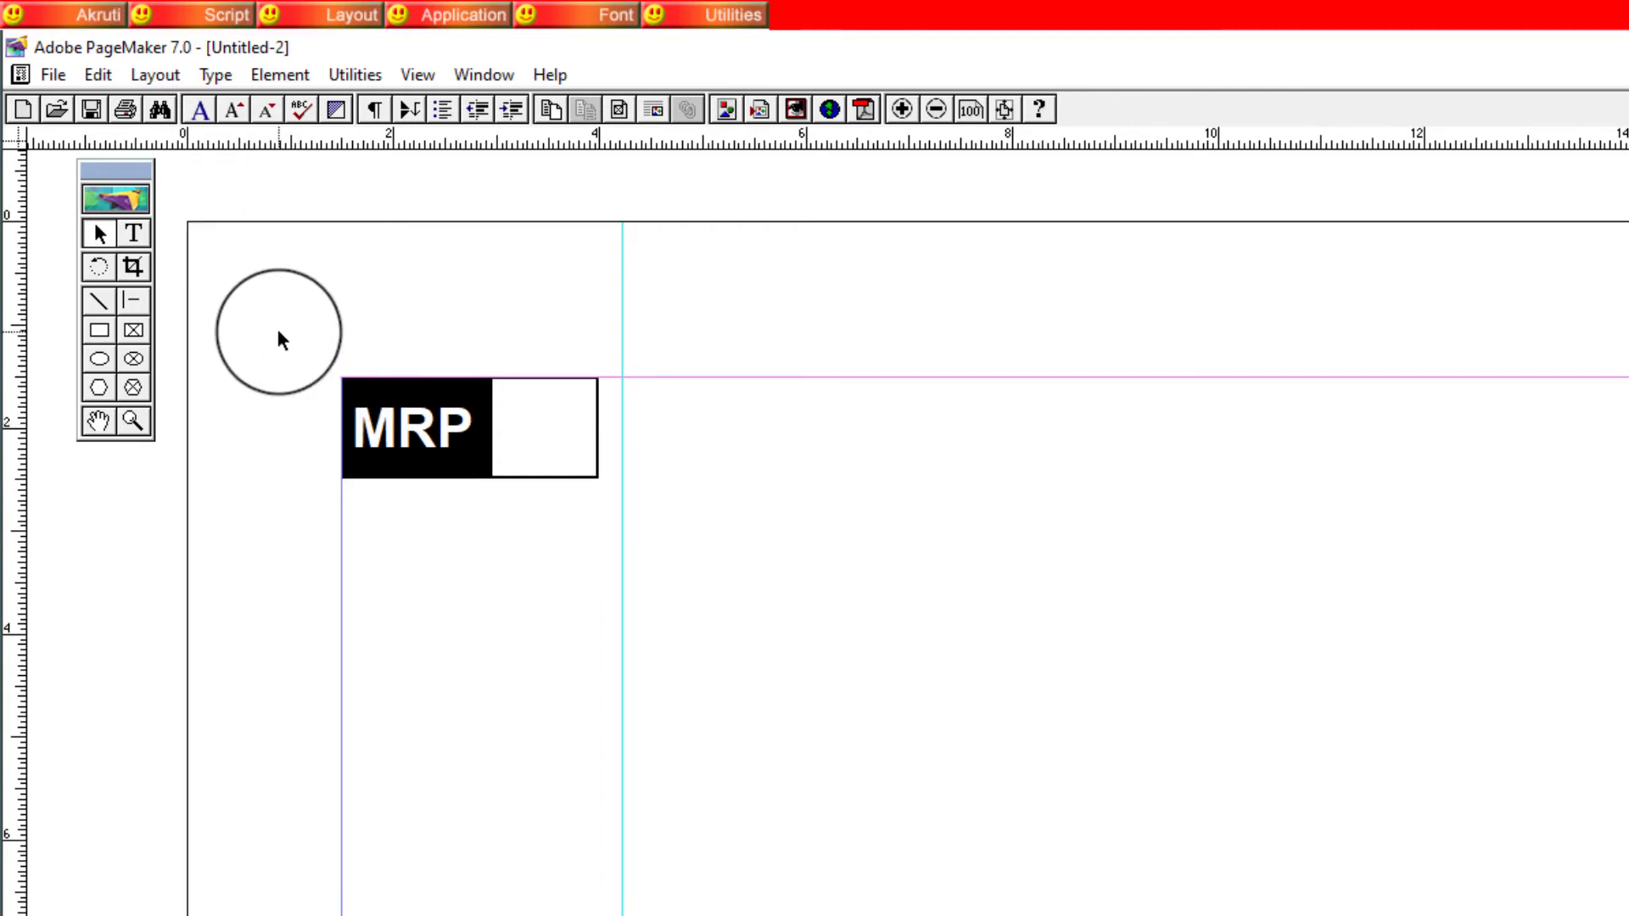
drag(279, 332, 787, 551)
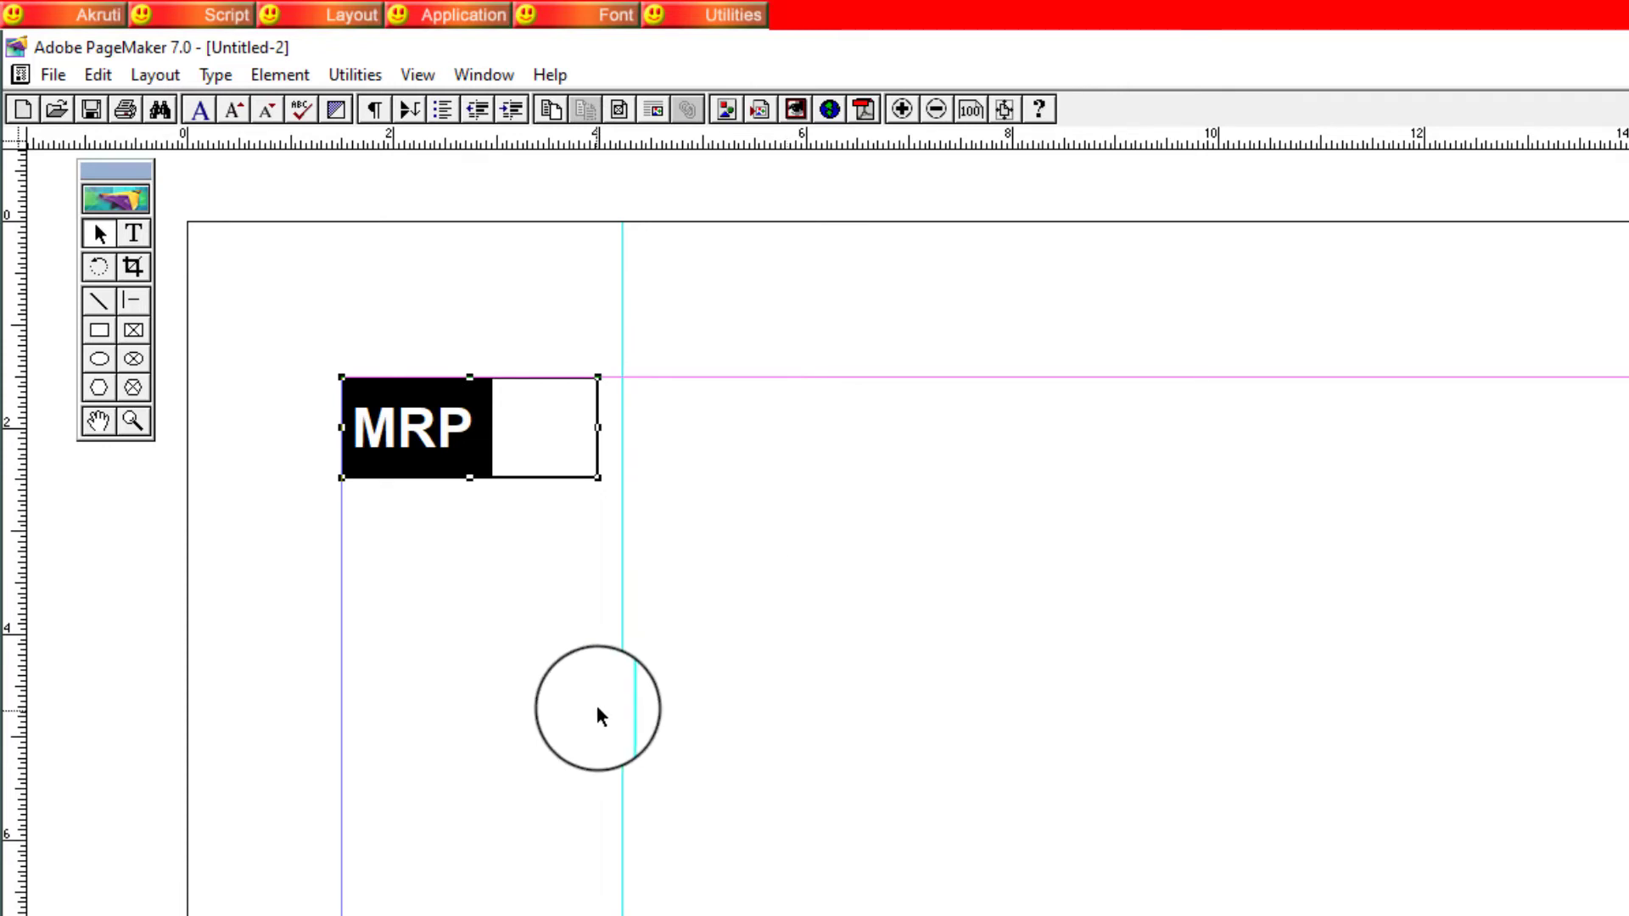
mouse_move(622, 674)
mouse_down()
mouse_move(209, 609)
mouse_move(21, 602)
mouse_up()
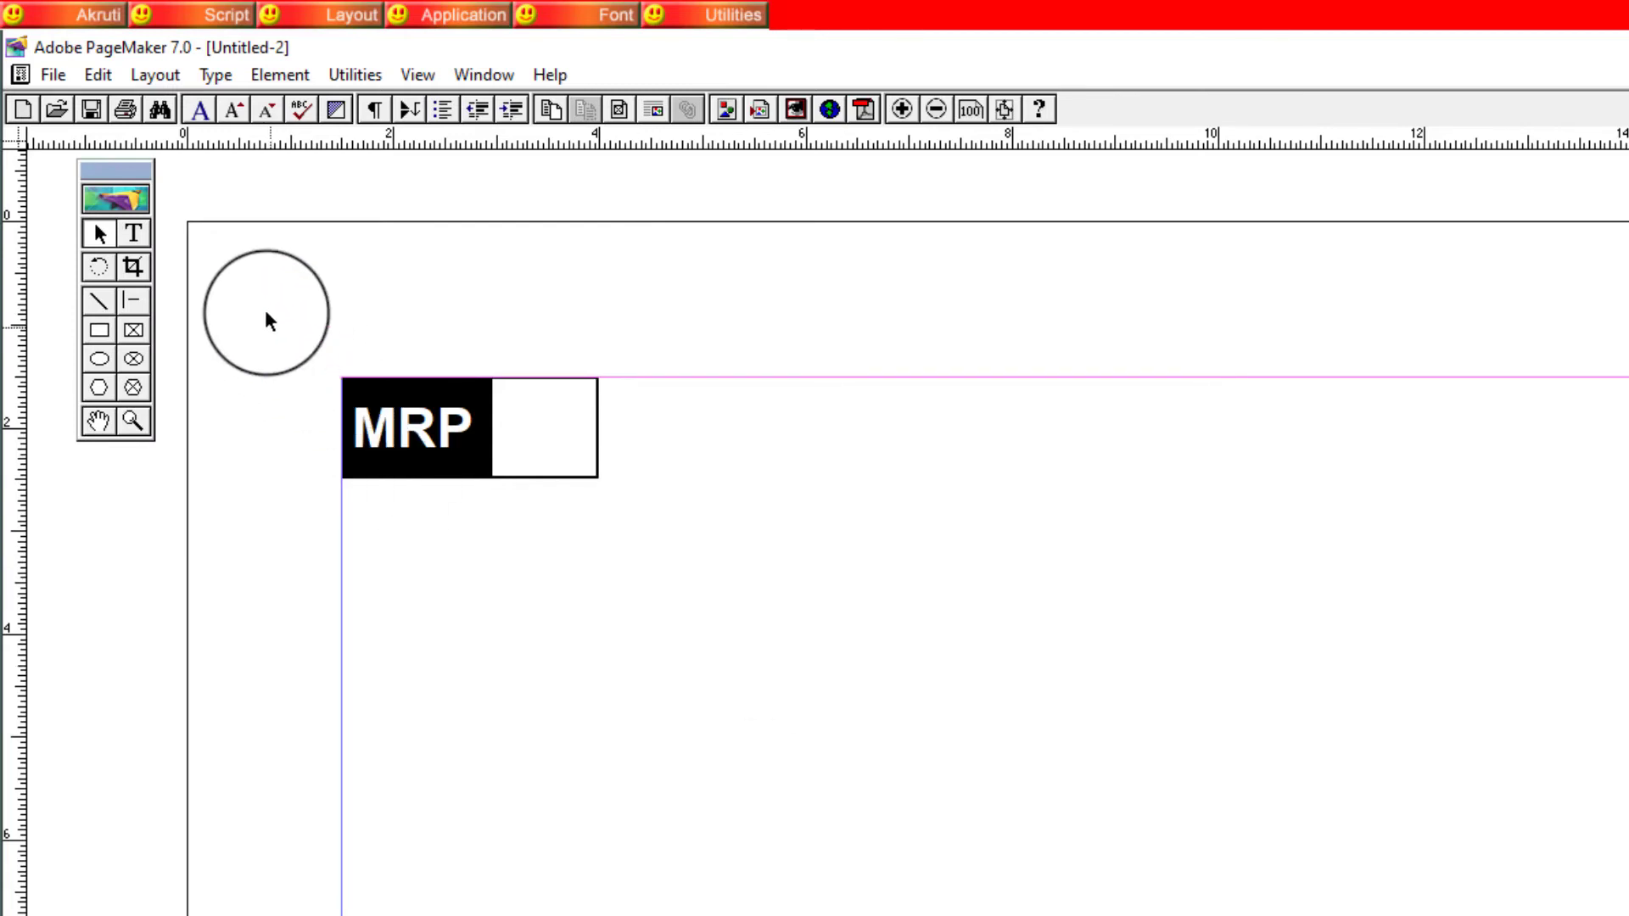
drag(261, 300, 840, 598)
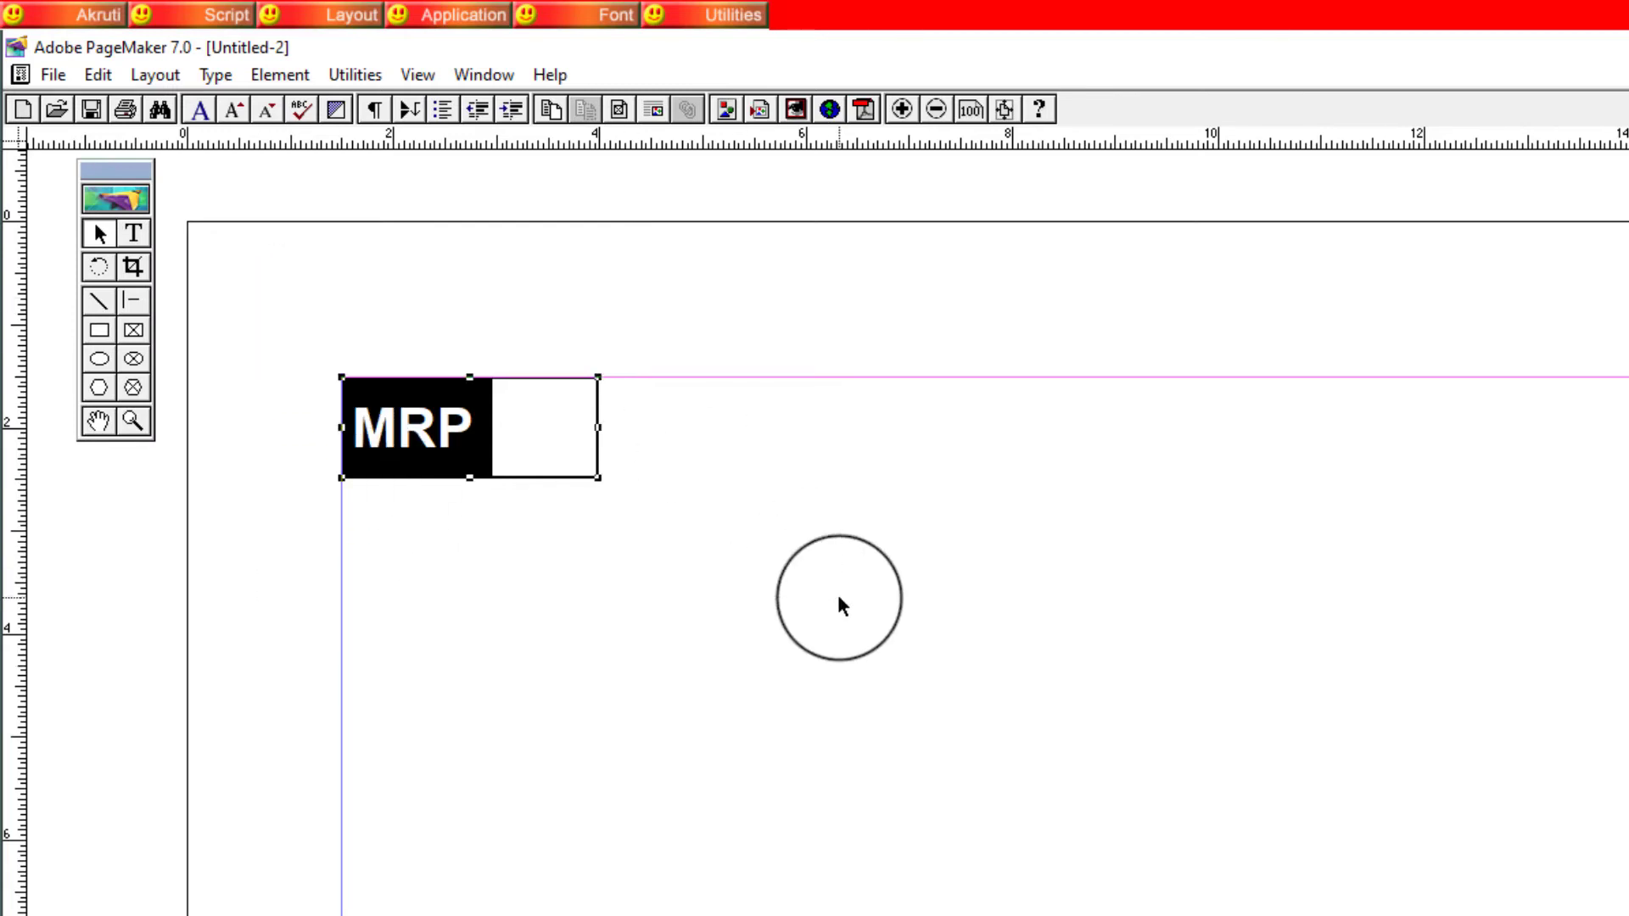
Copy the MRP label and Paste Multiple 7 copies at 27 mm horizontal, 0 mm vertical offset.
right_click(411, 399)
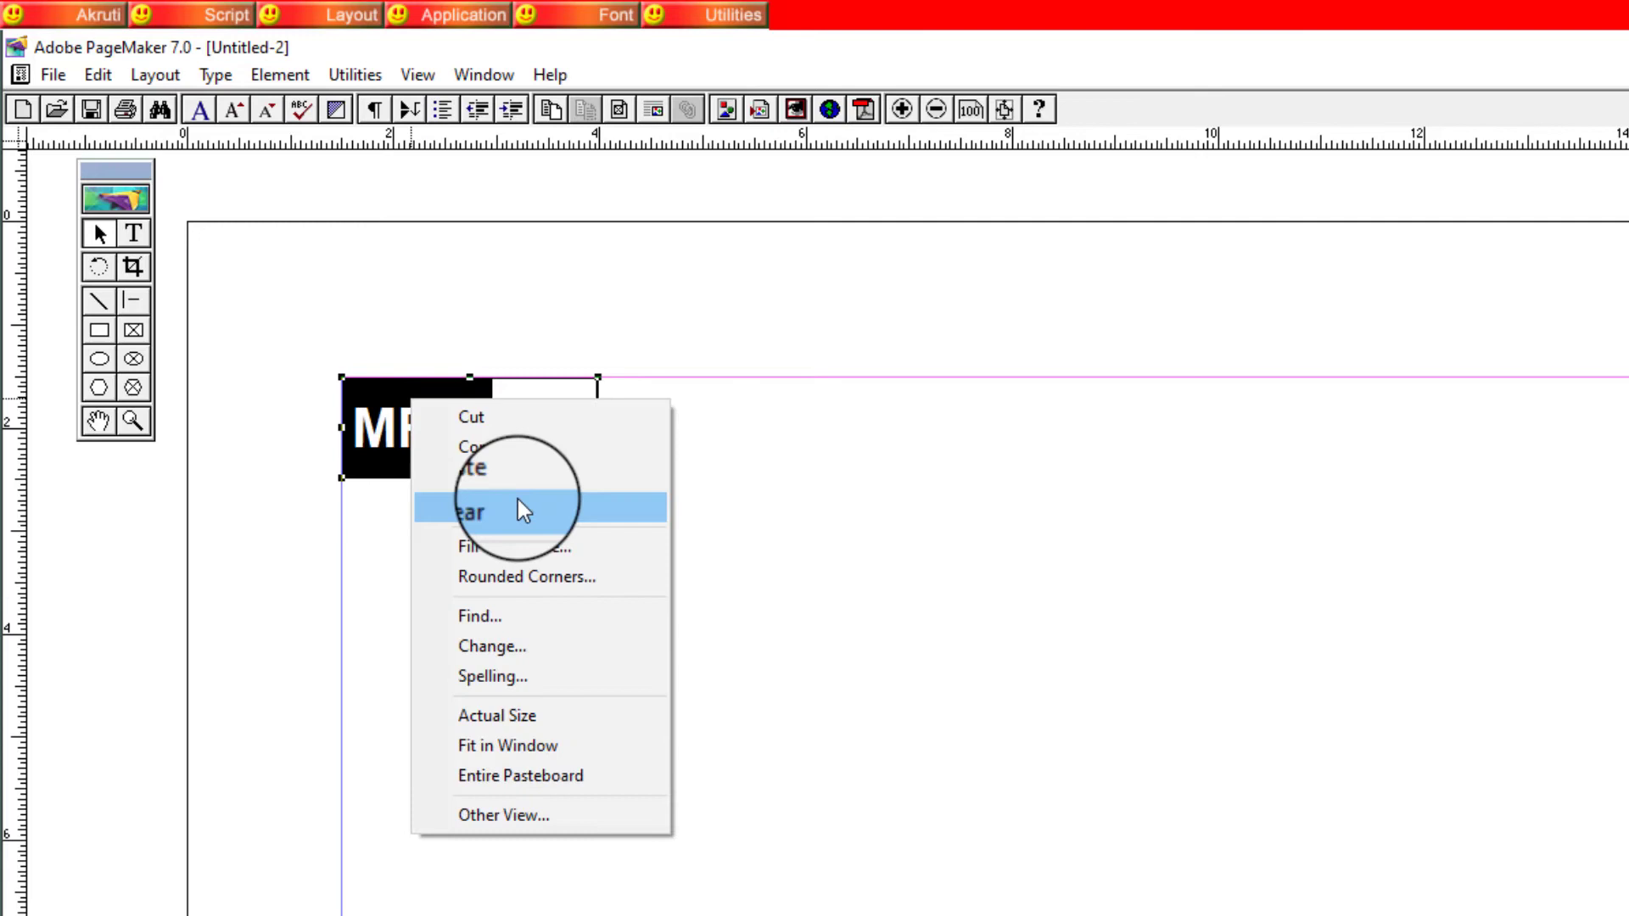
click(499, 456)
click(97, 74)
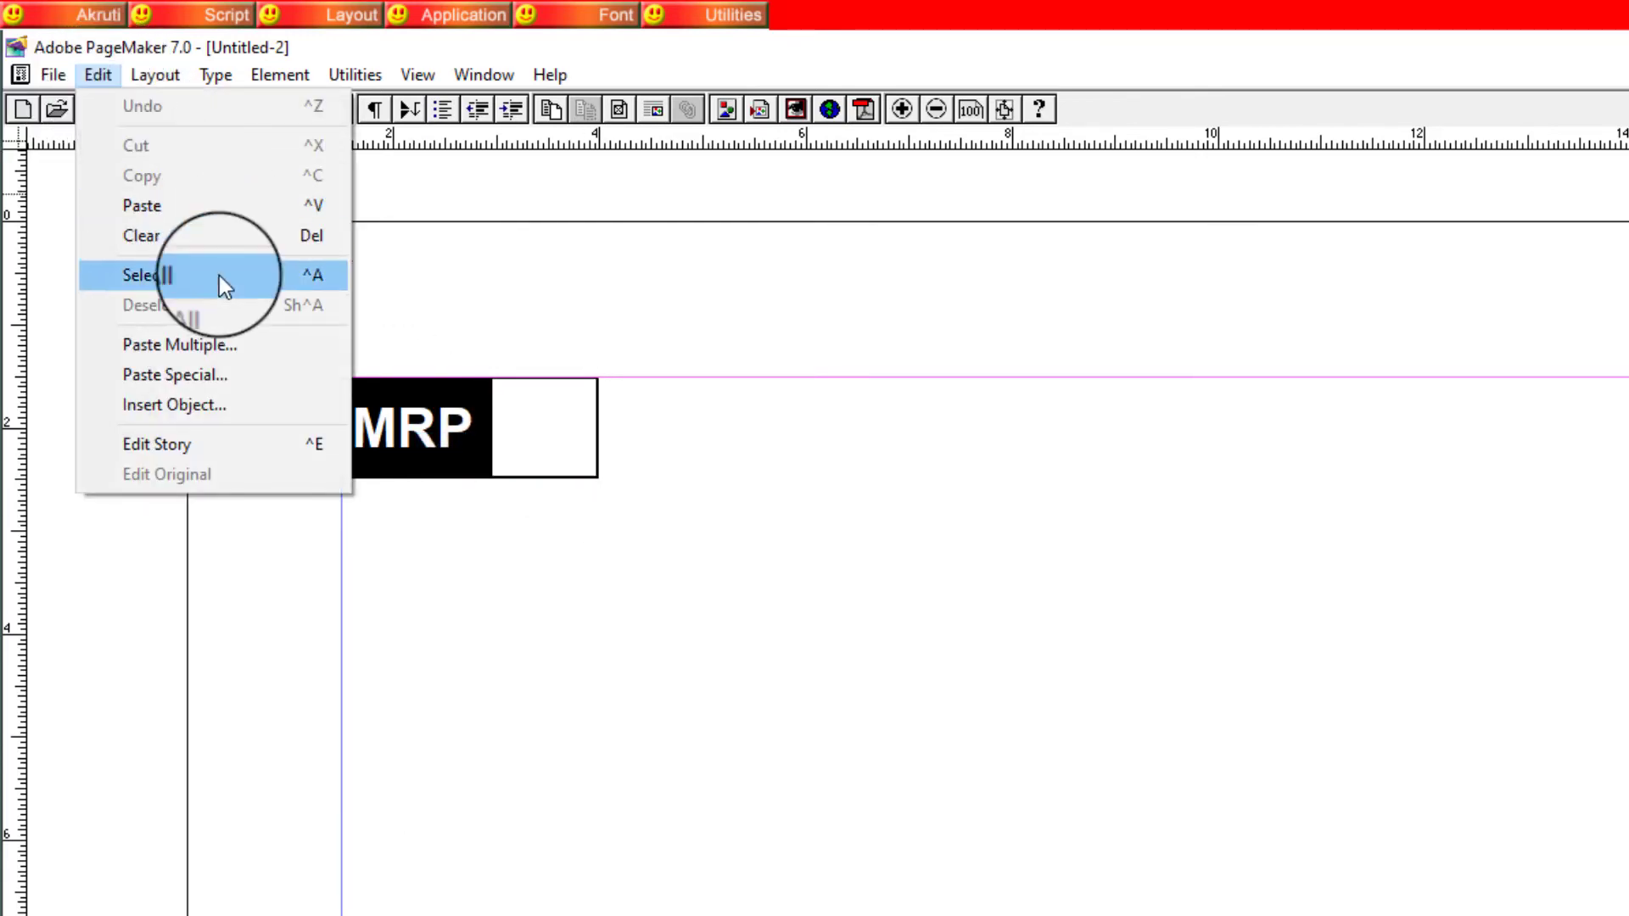
click(181, 346)
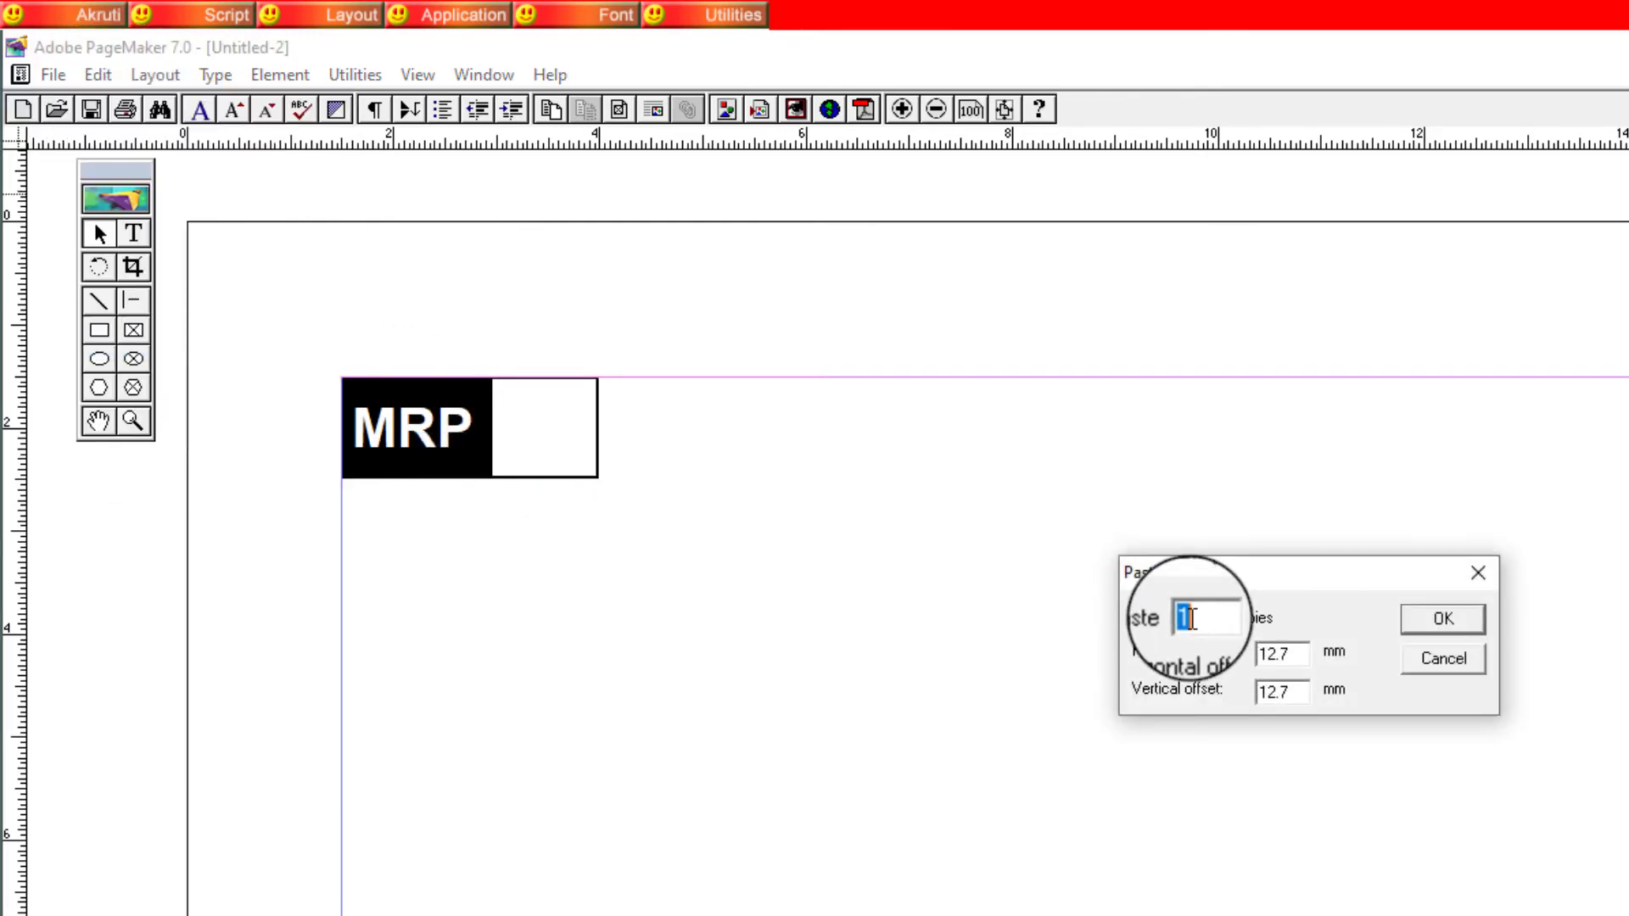
text(7)
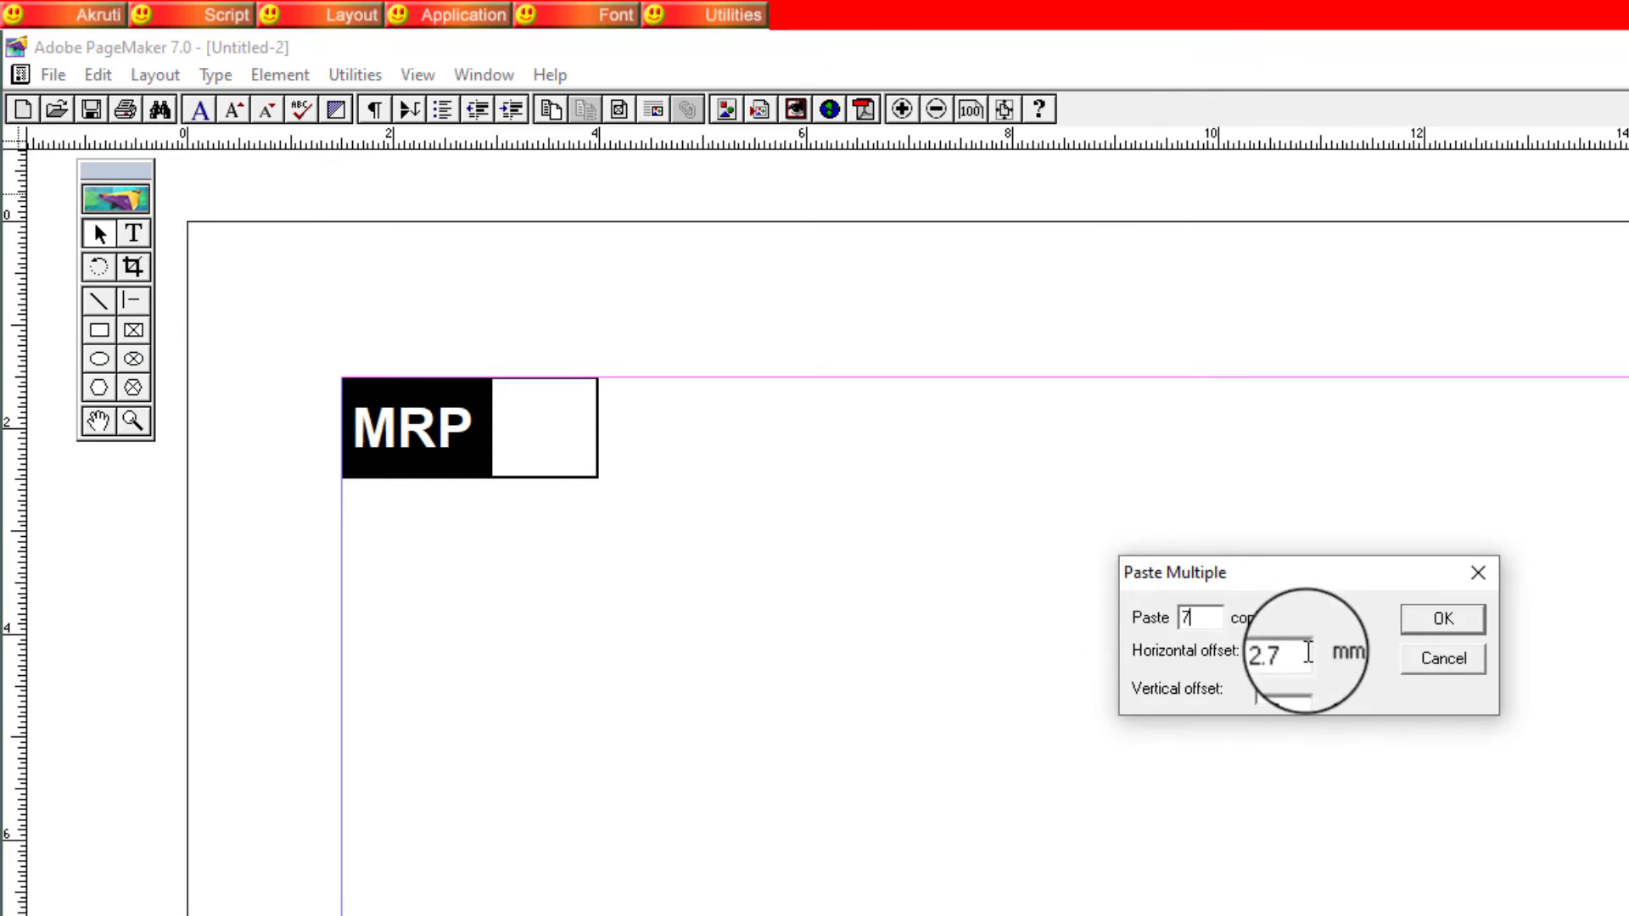
drag(1319, 573, 810, 527)
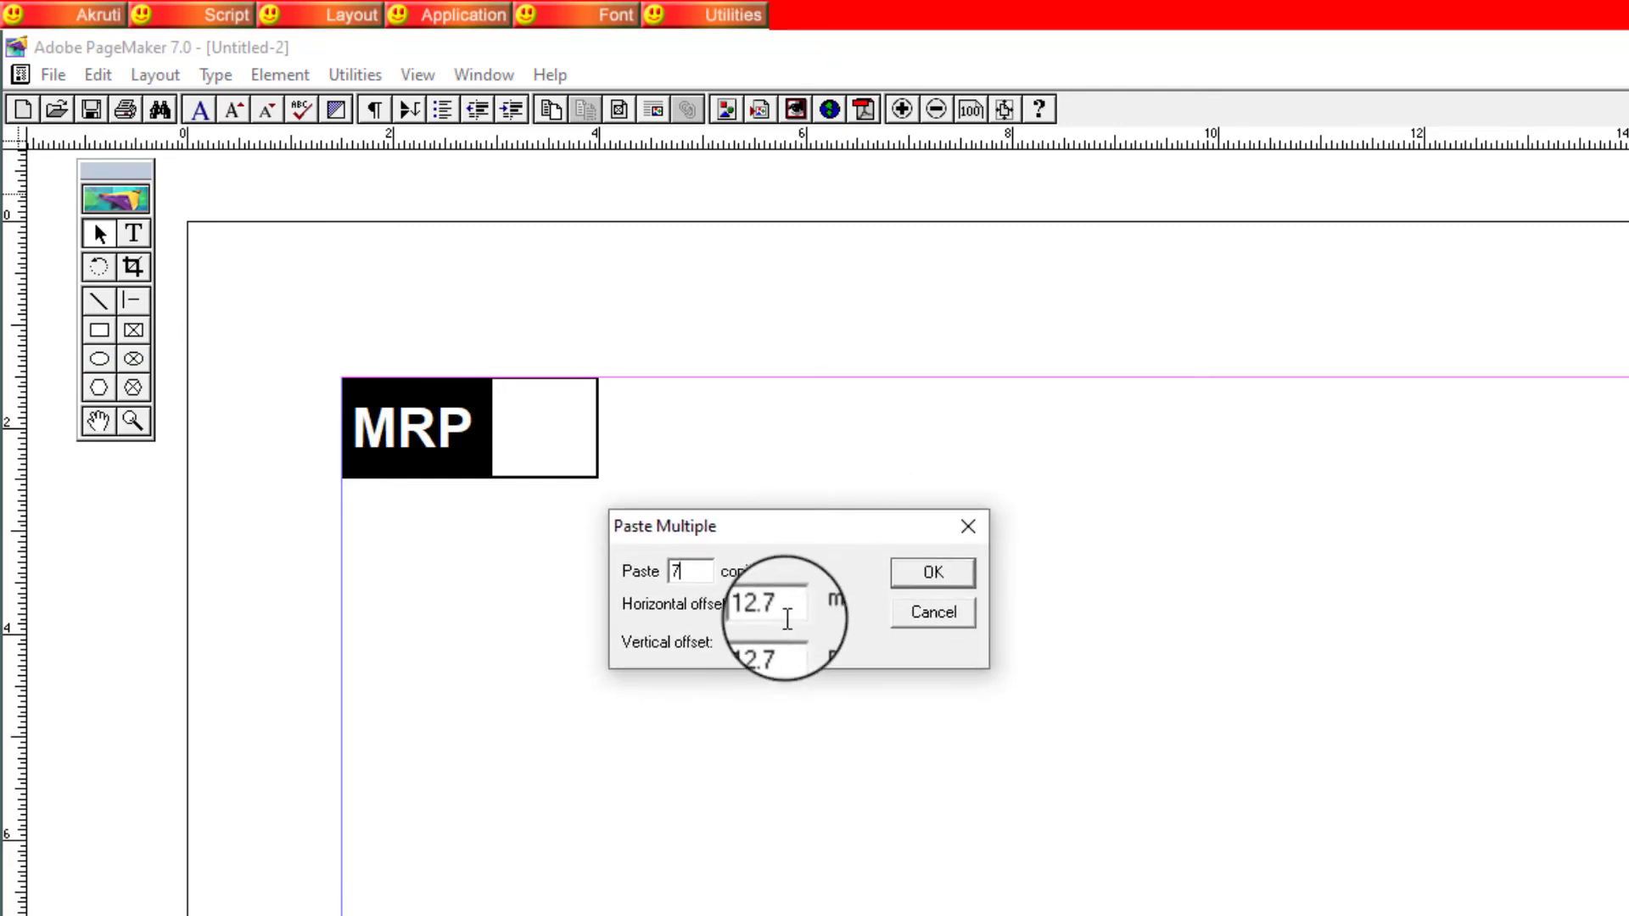
double_click(787, 619)
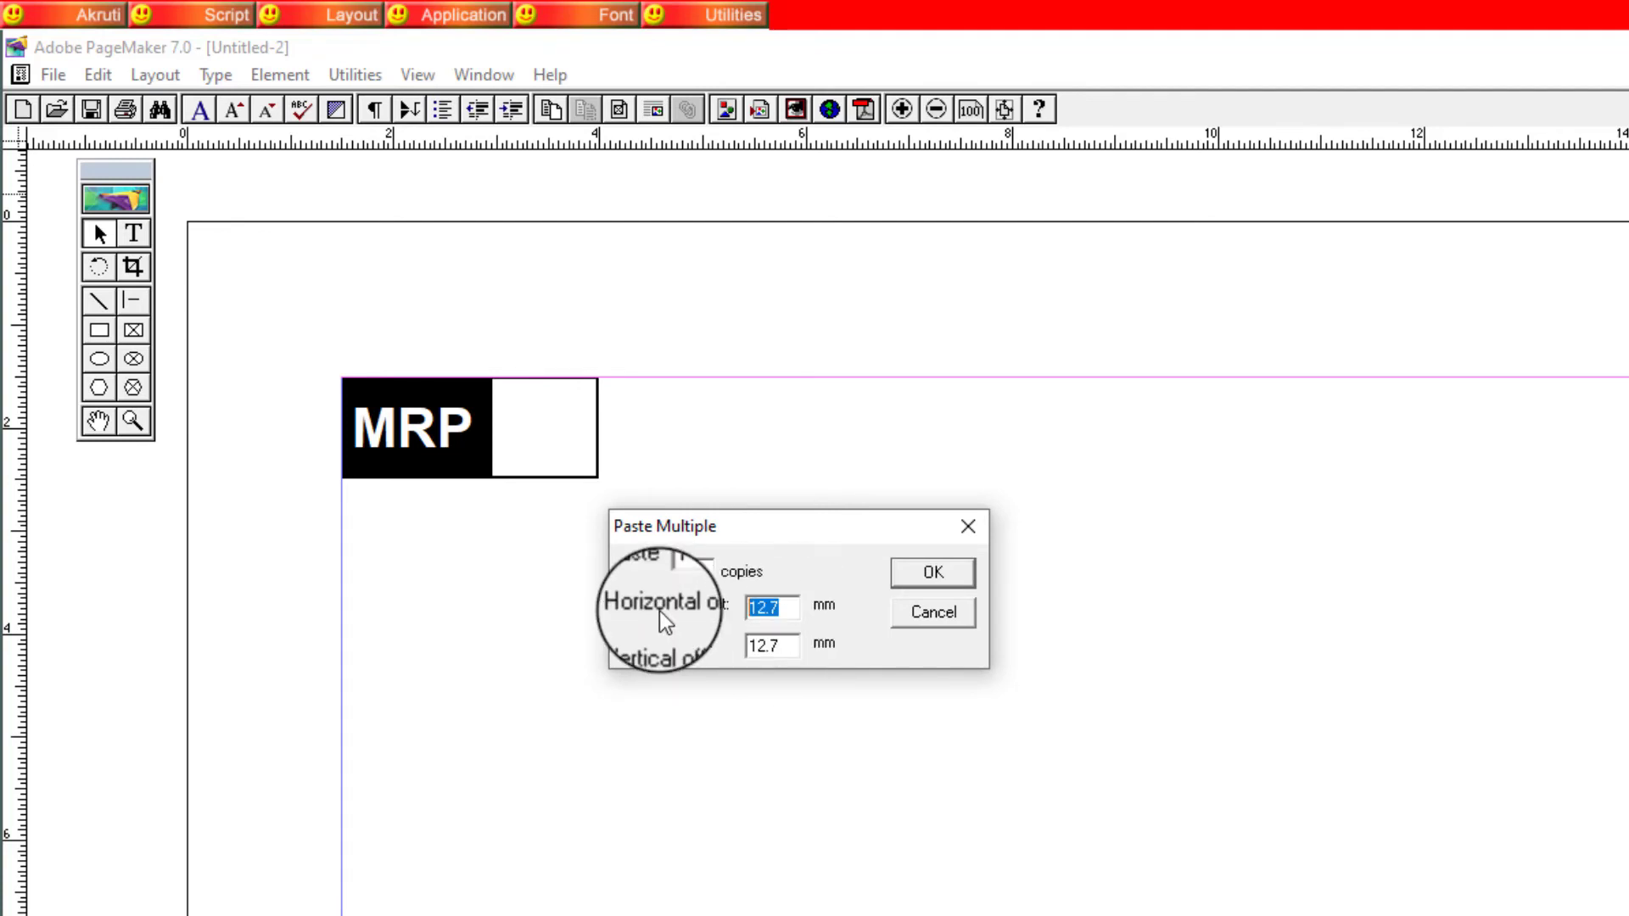
text(2)
text(7)
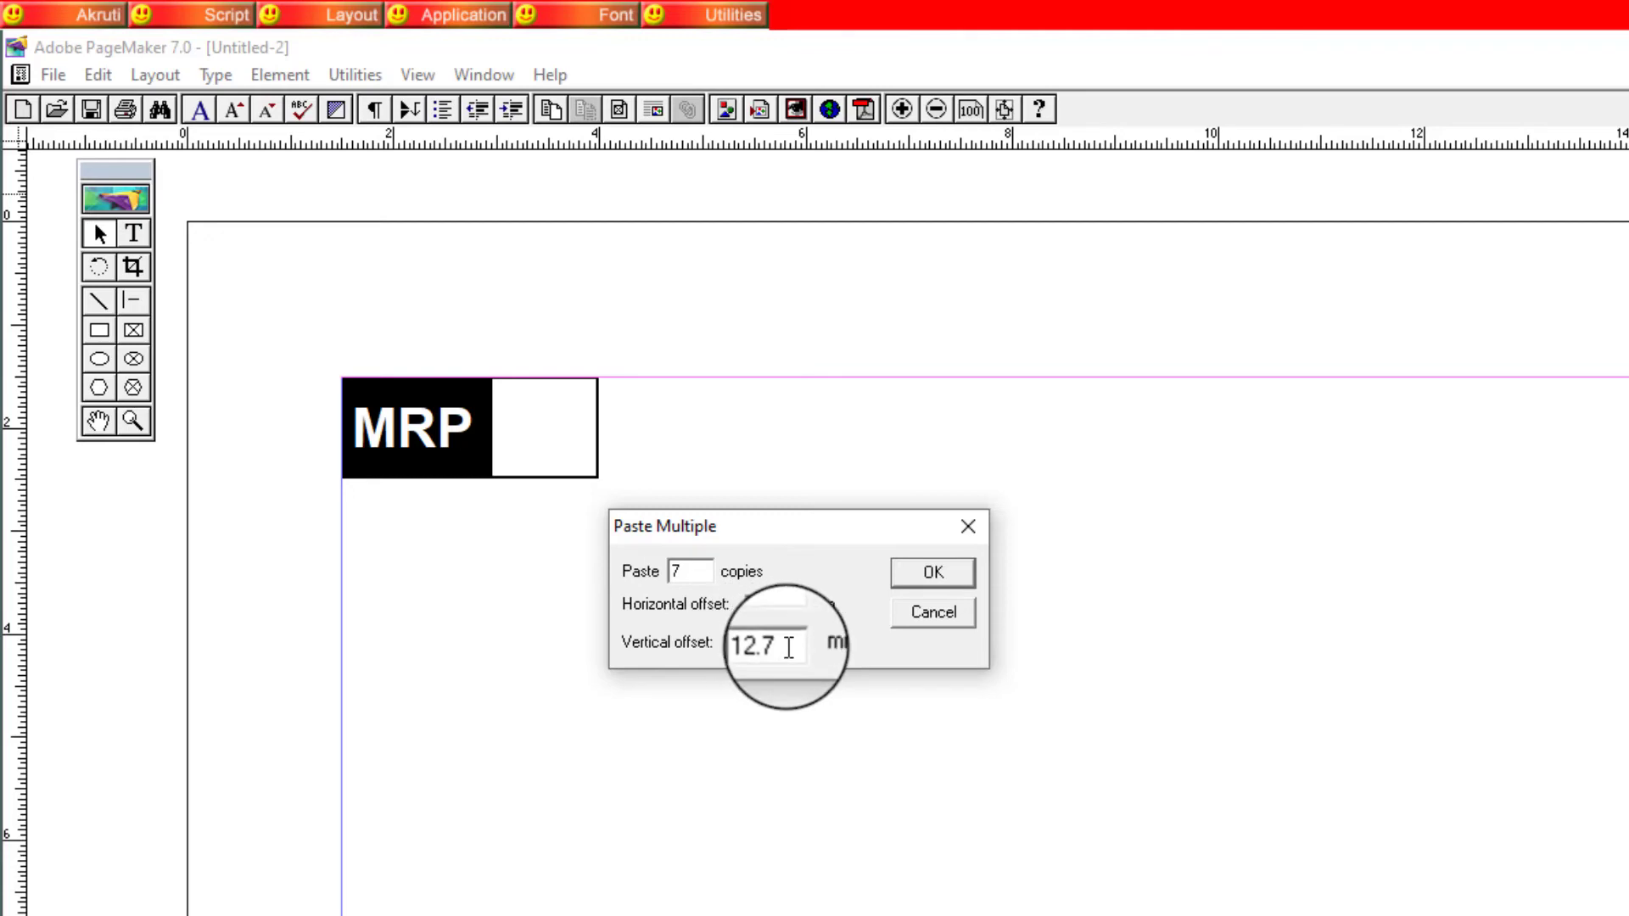
double_click(789, 646)
text(0)
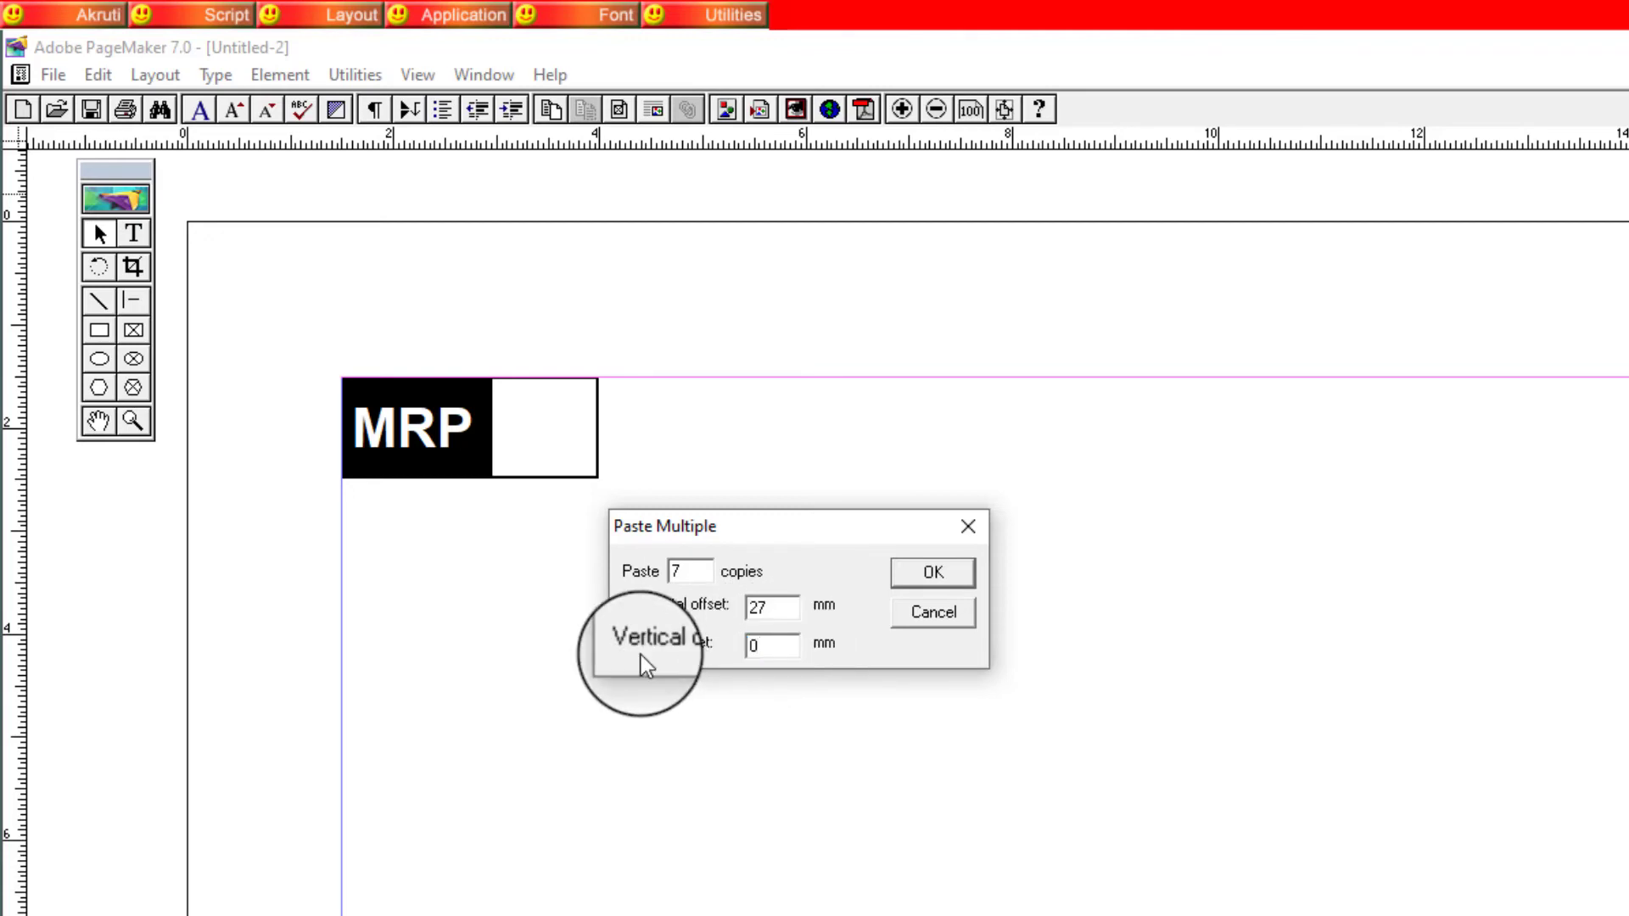
click(587, 363)
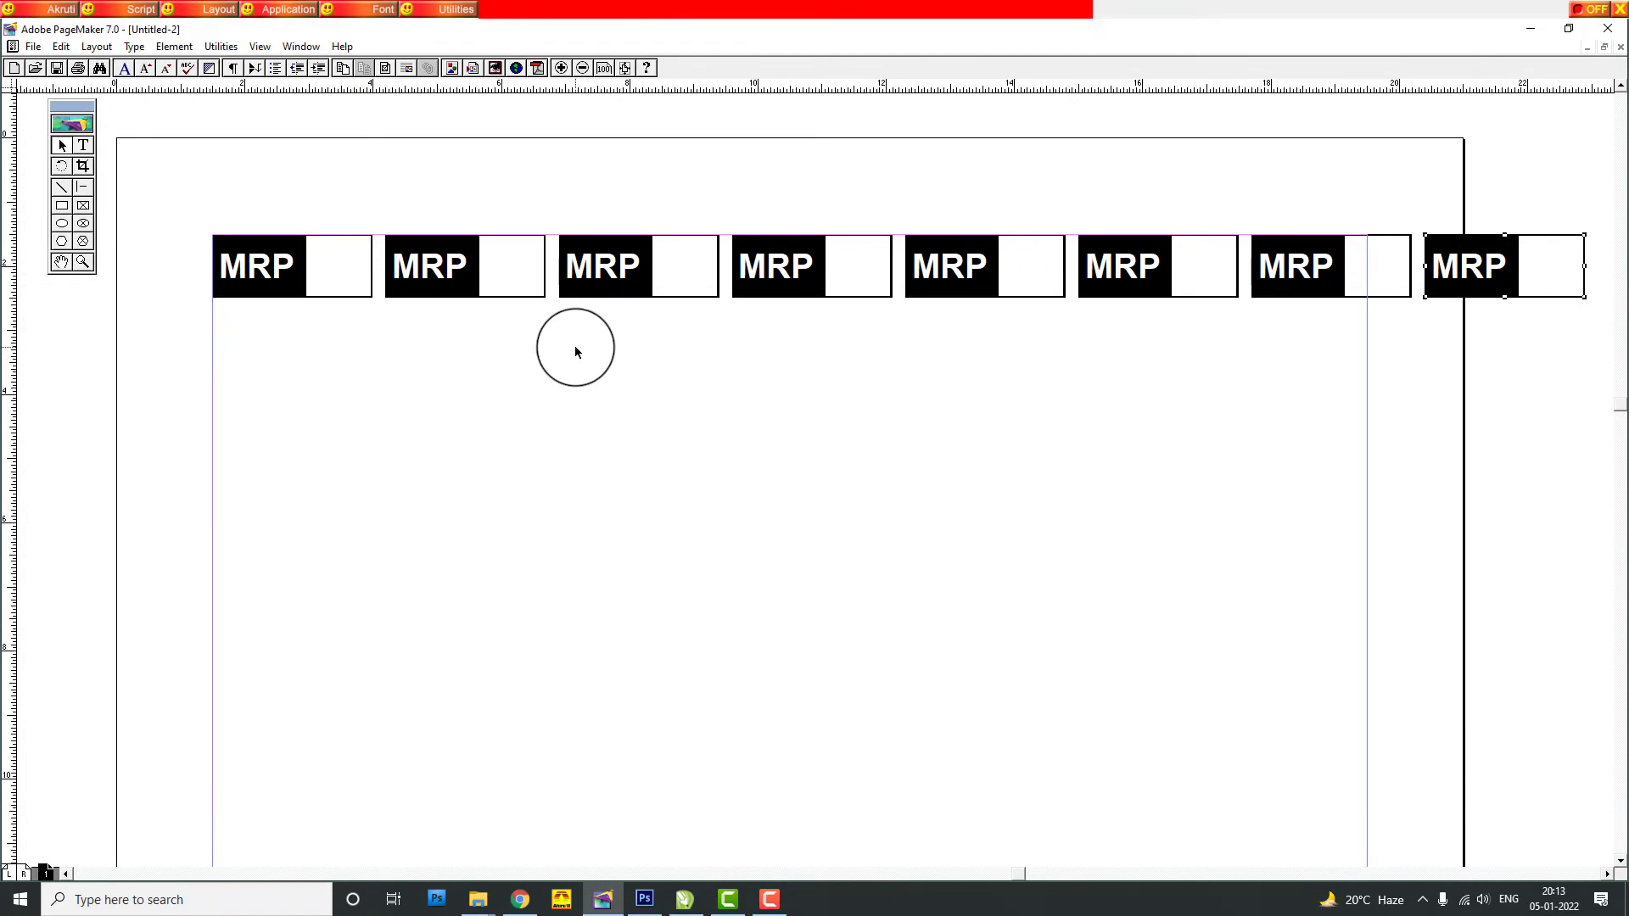
Delete the eighth MRP label that overhangs the page edge.
click(1407, 352)
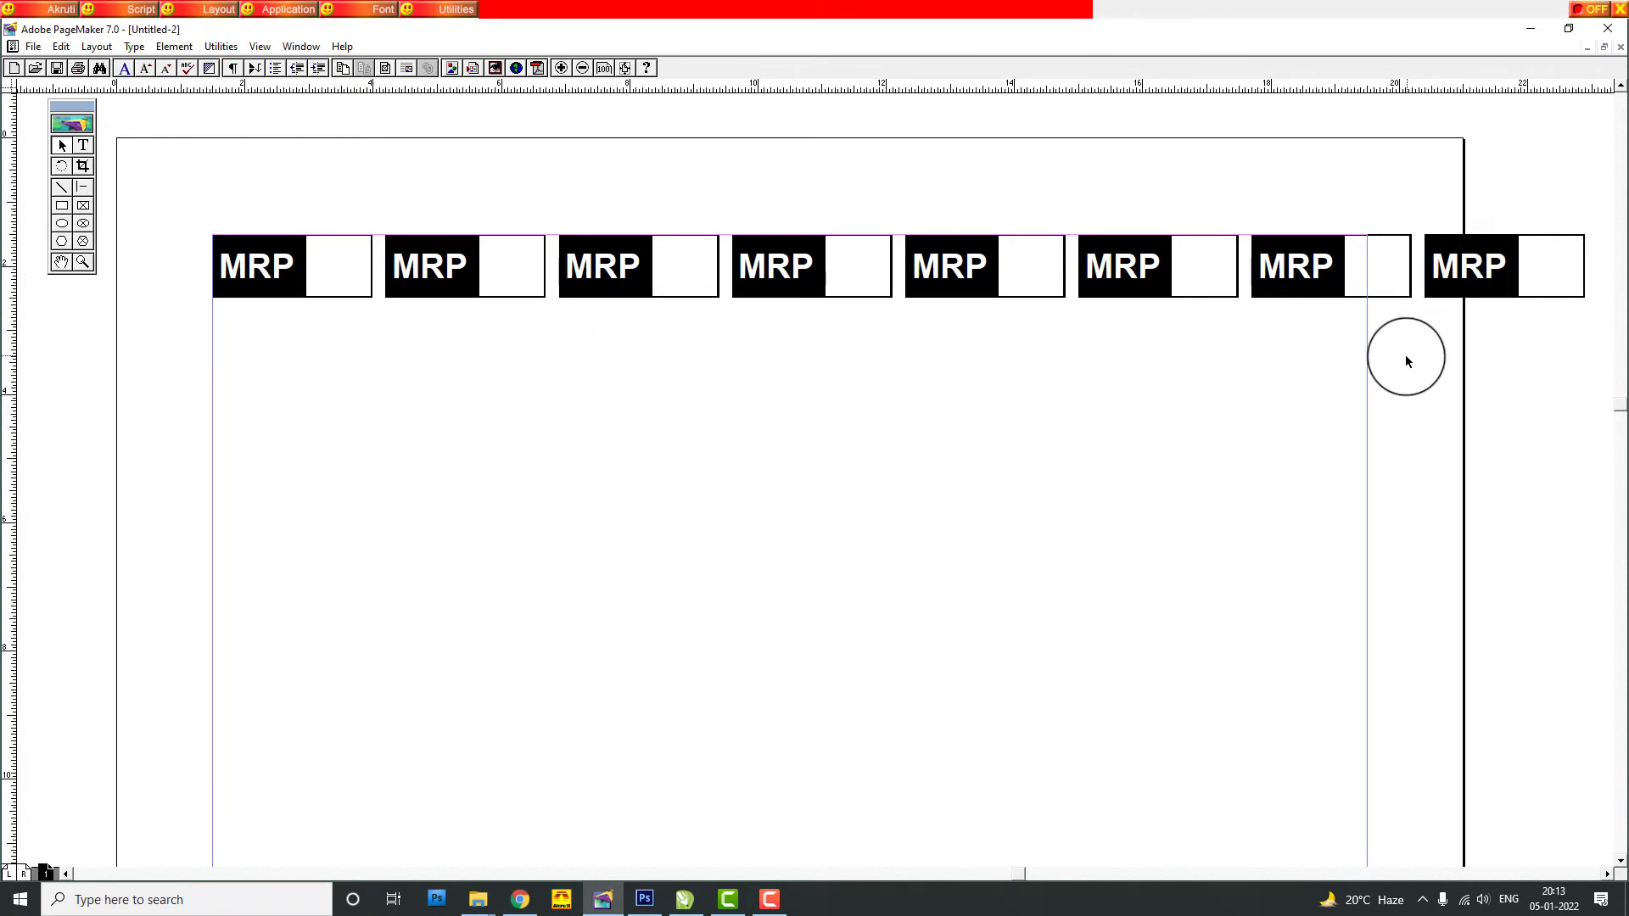
click(1505, 269)
key(Delete)
click(1158, 447)
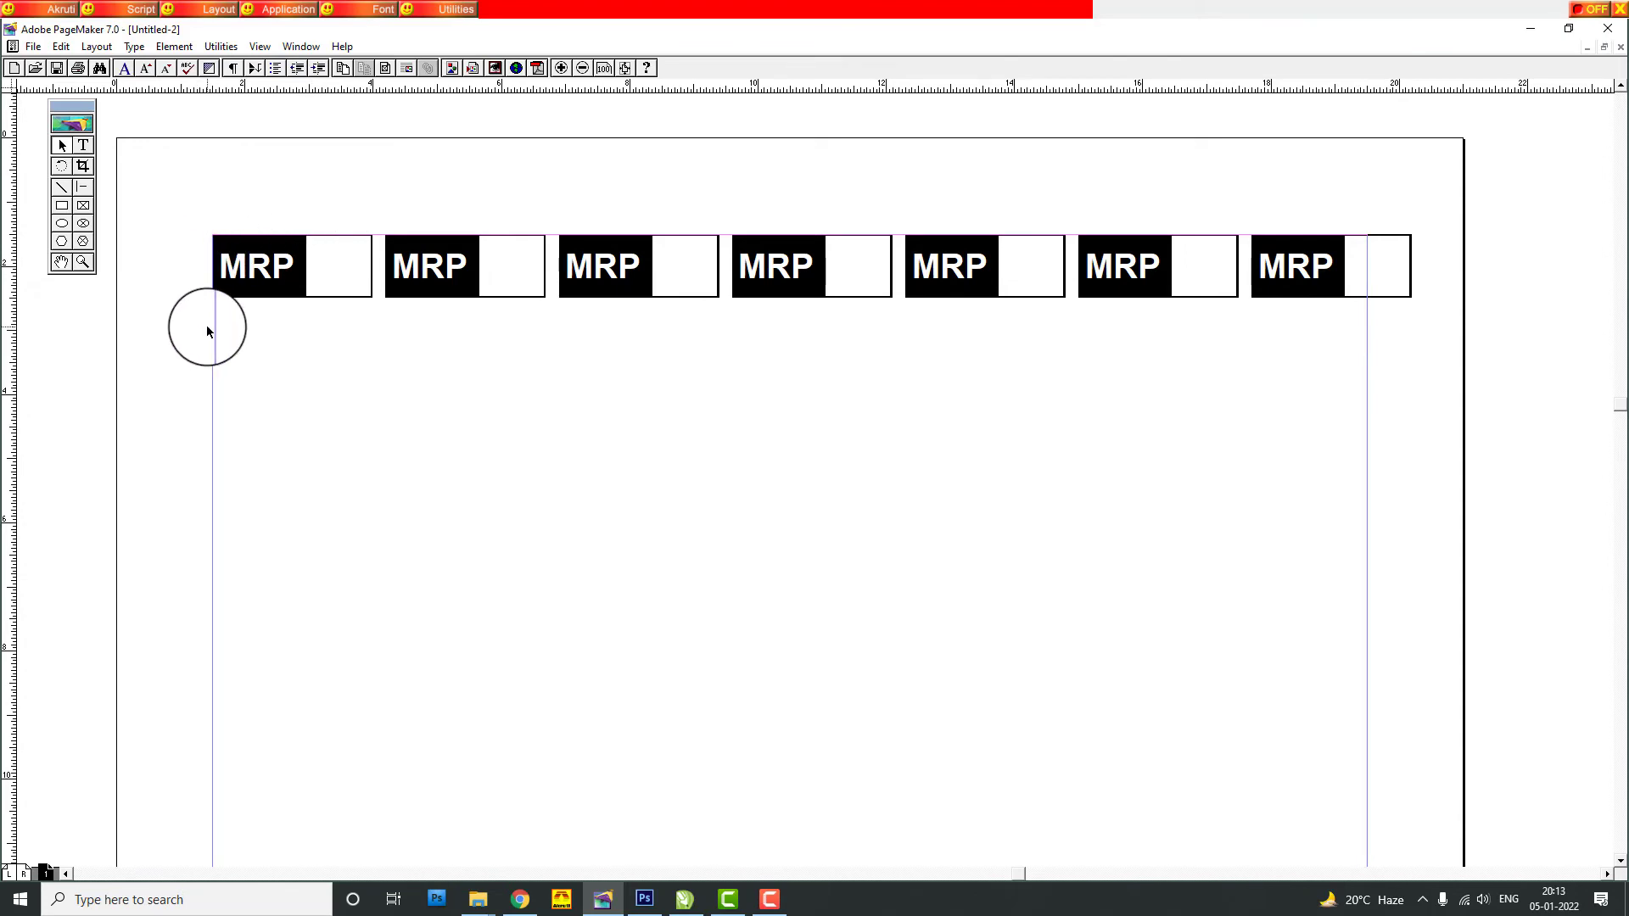
Reduce the inside and outside page margins to 10 mm in Document Setup.
click(33, 47)
click(89, 301)
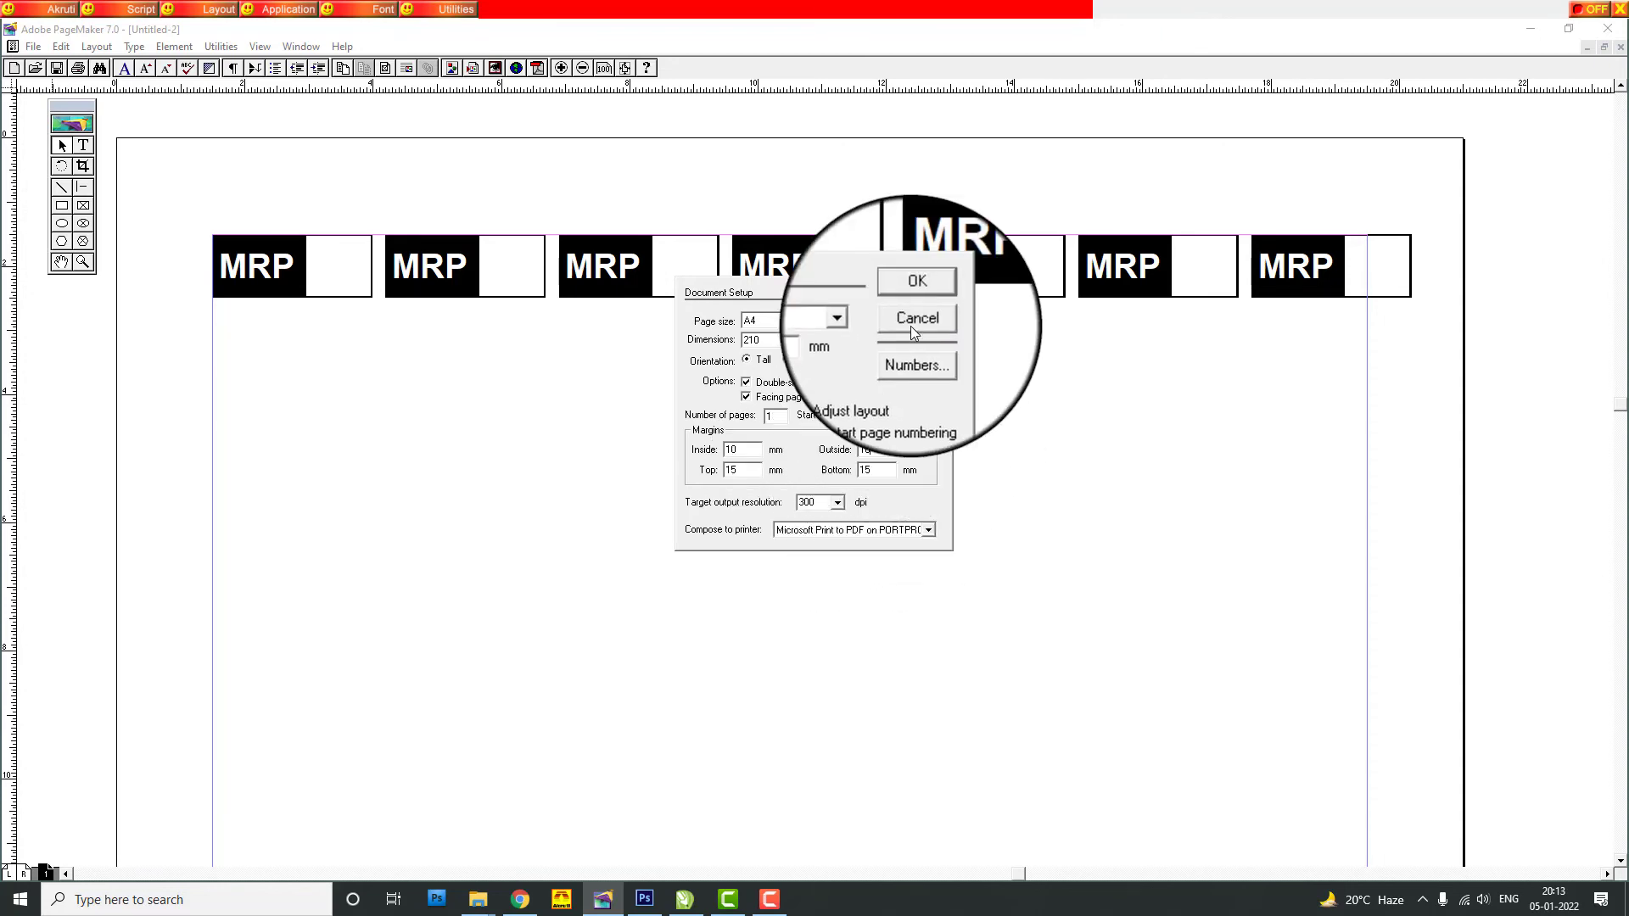
click(914, 301)
mouse_move(172, 196)
mouse_down()
mouse_move(509, 228)
mouse_move(1478, 373)
mouse_up()
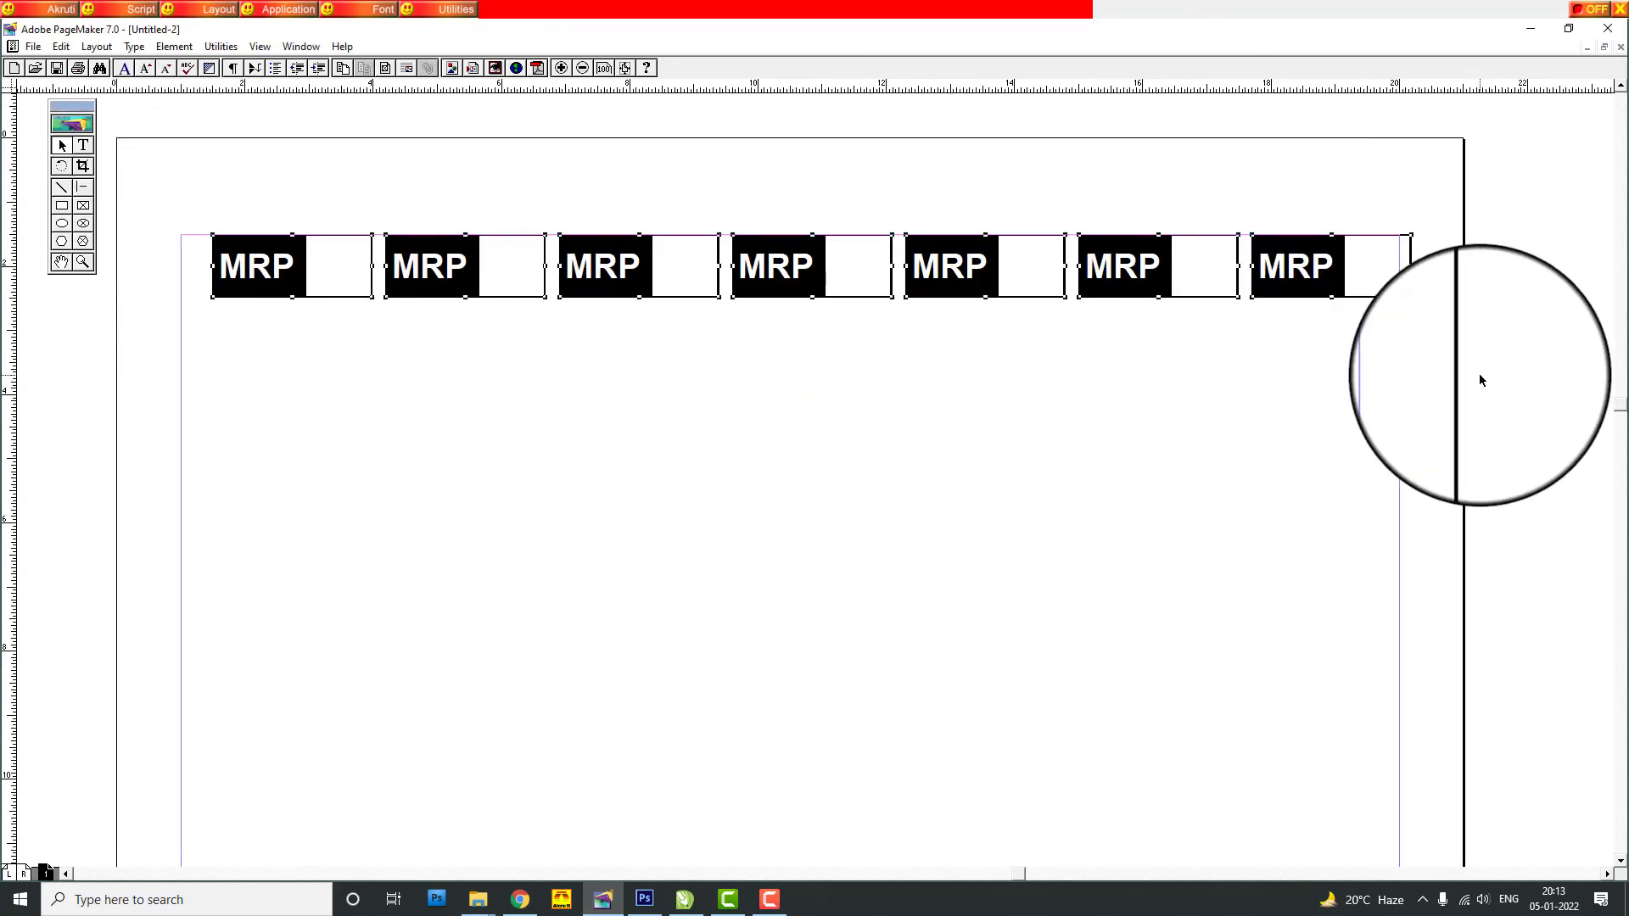
Nudge the seven-label row to the left margin, then reselect and copy the whole row.
key(Left)
key(Left)
key(Left)
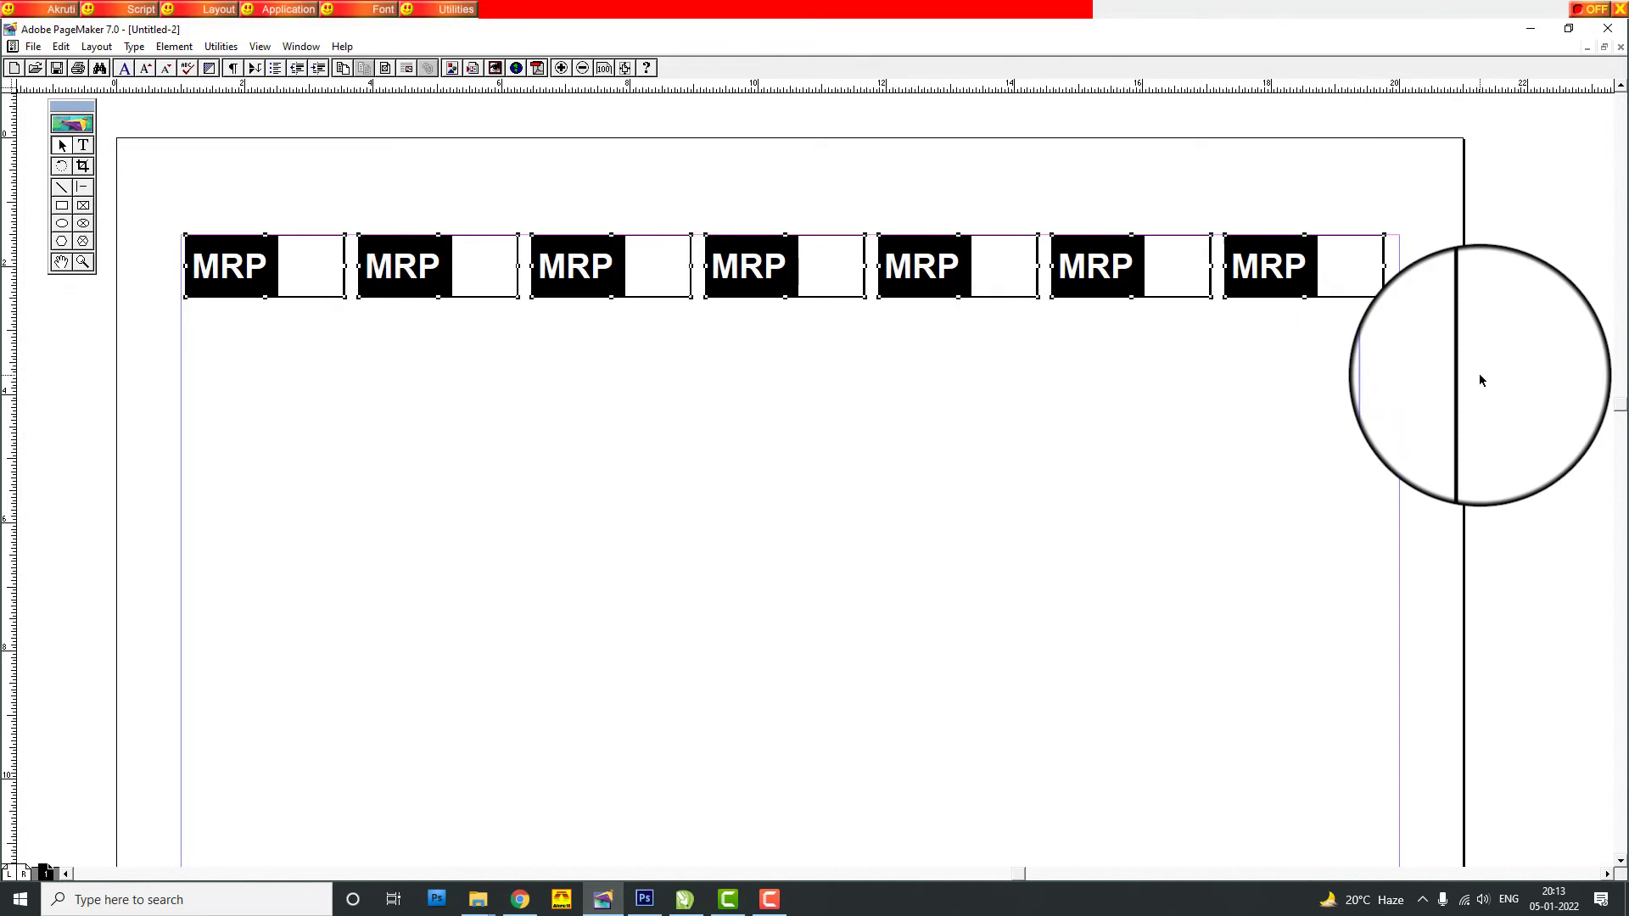
key(Right)
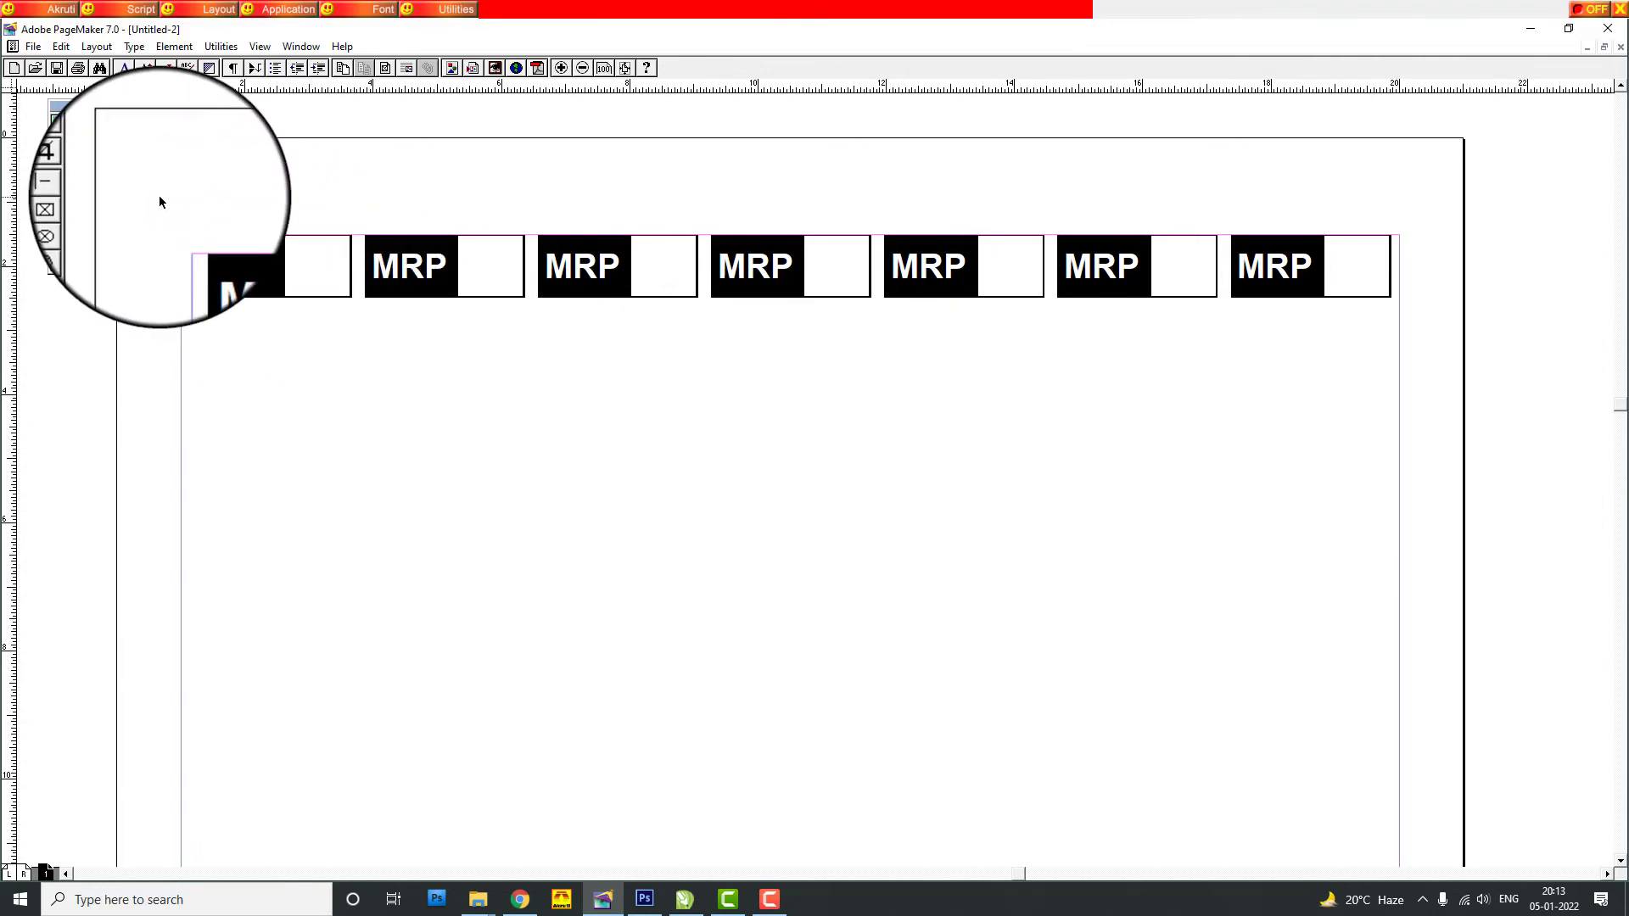
drag(154, 194, 1449, 359)
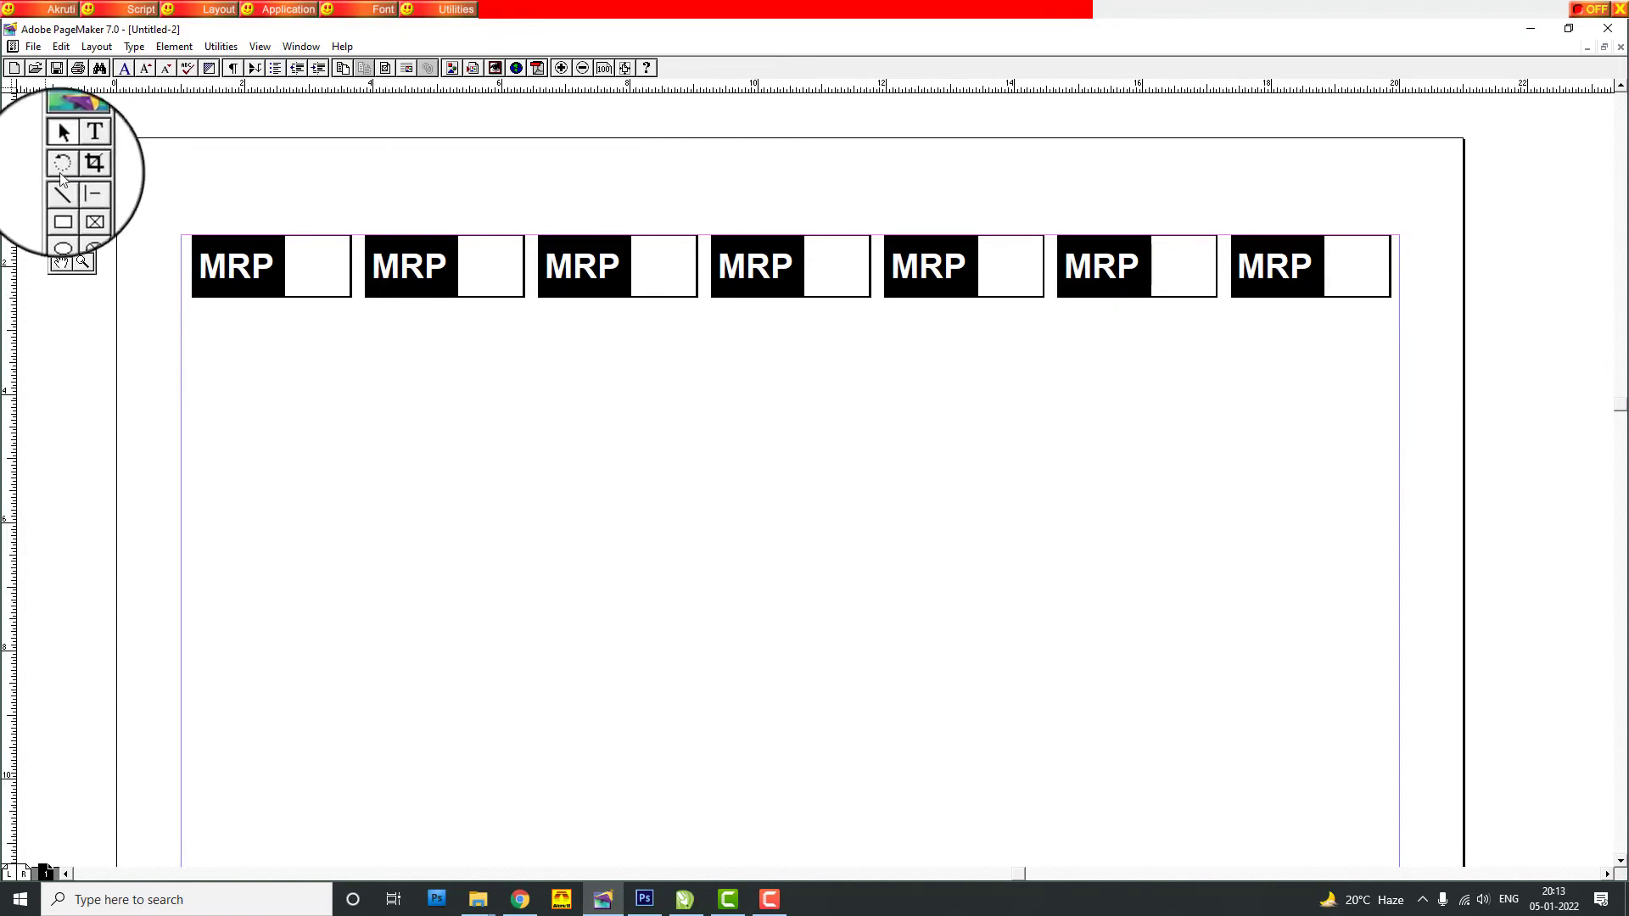
mouse_move(156, 208)
mouse_down()
mouse_move(1155, 273)
mouse_move(1430, 356)
mouse_up()
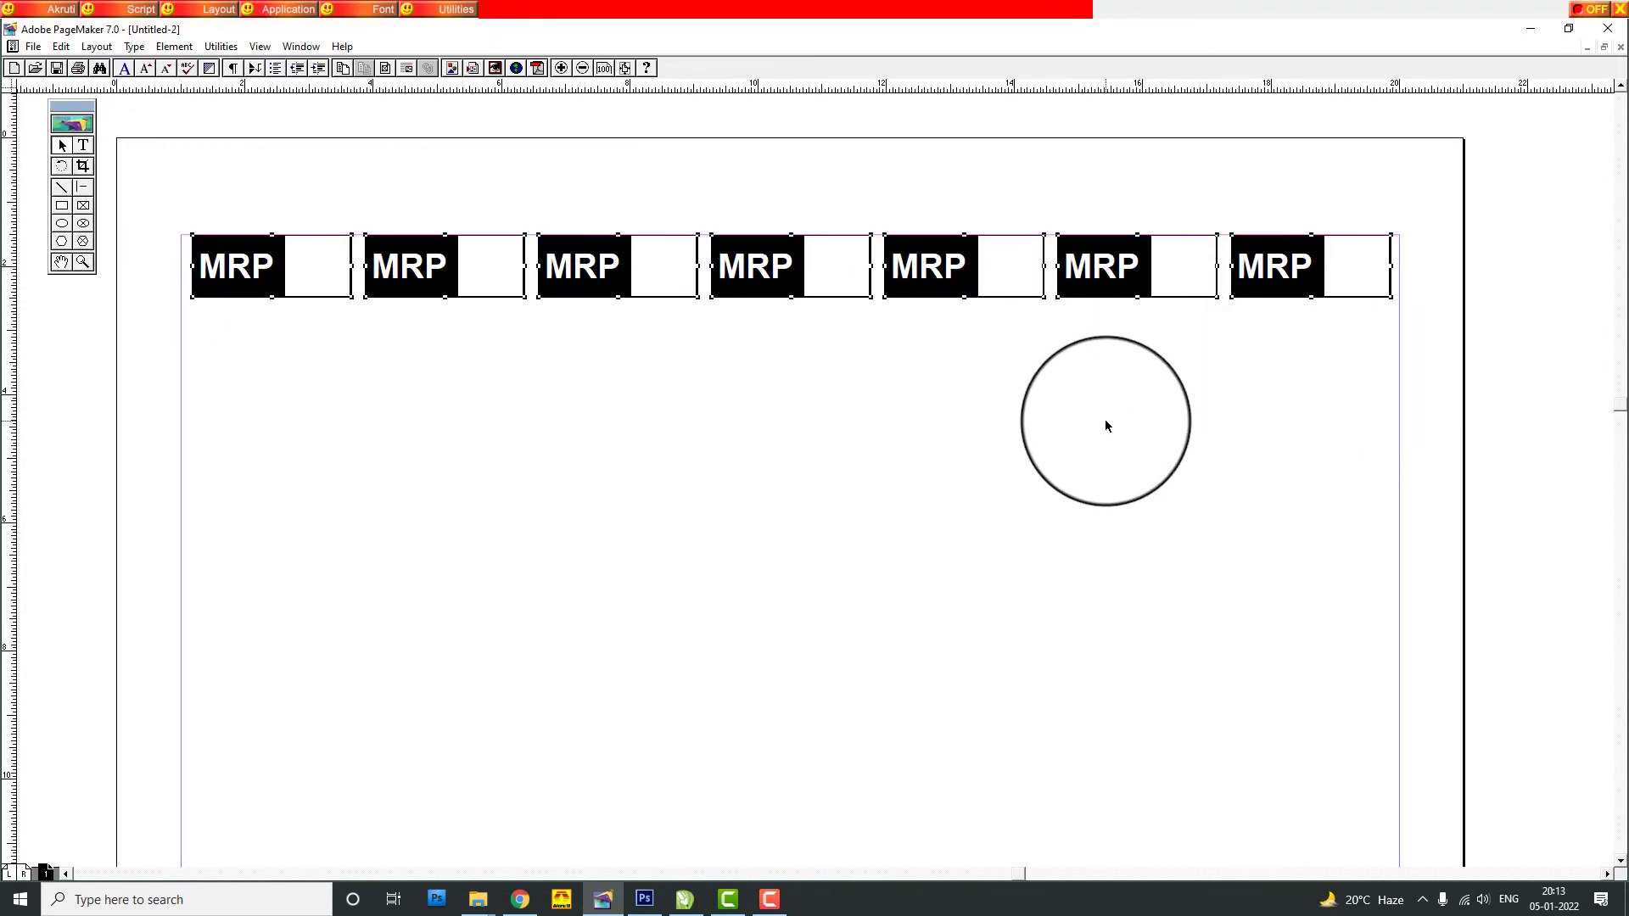
right_click(284, 253)
click(320, 276)
click(319, 353)
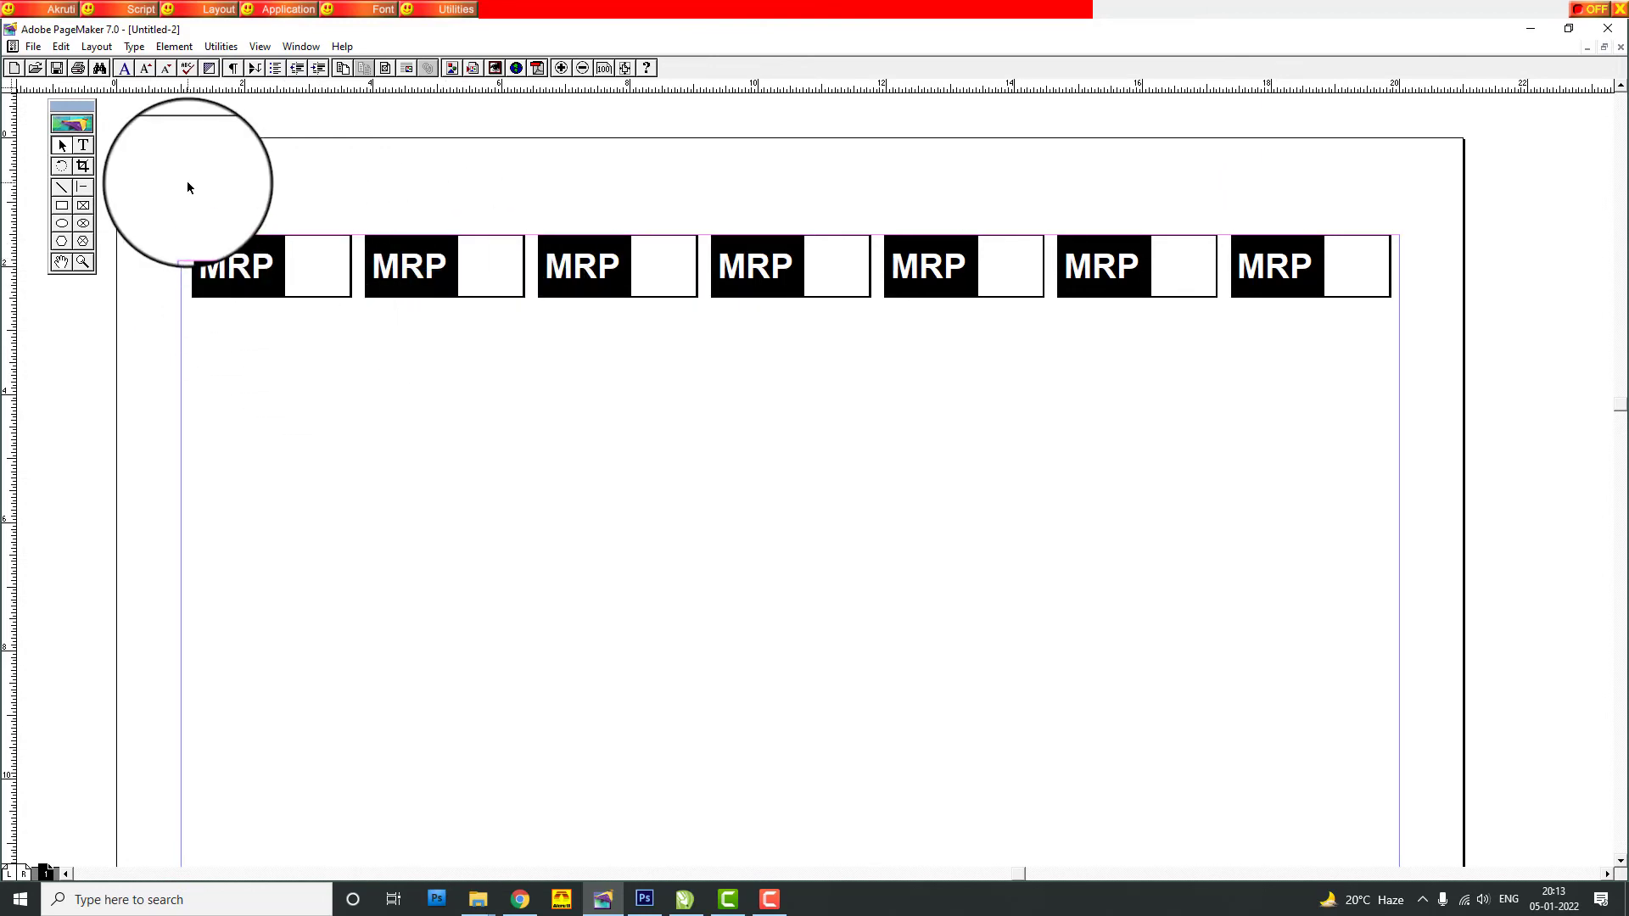
In Paste Multiple, change the offsets to 0 mm horizontal and 12 mm vertical, then recheck both values.
click(65, 47)
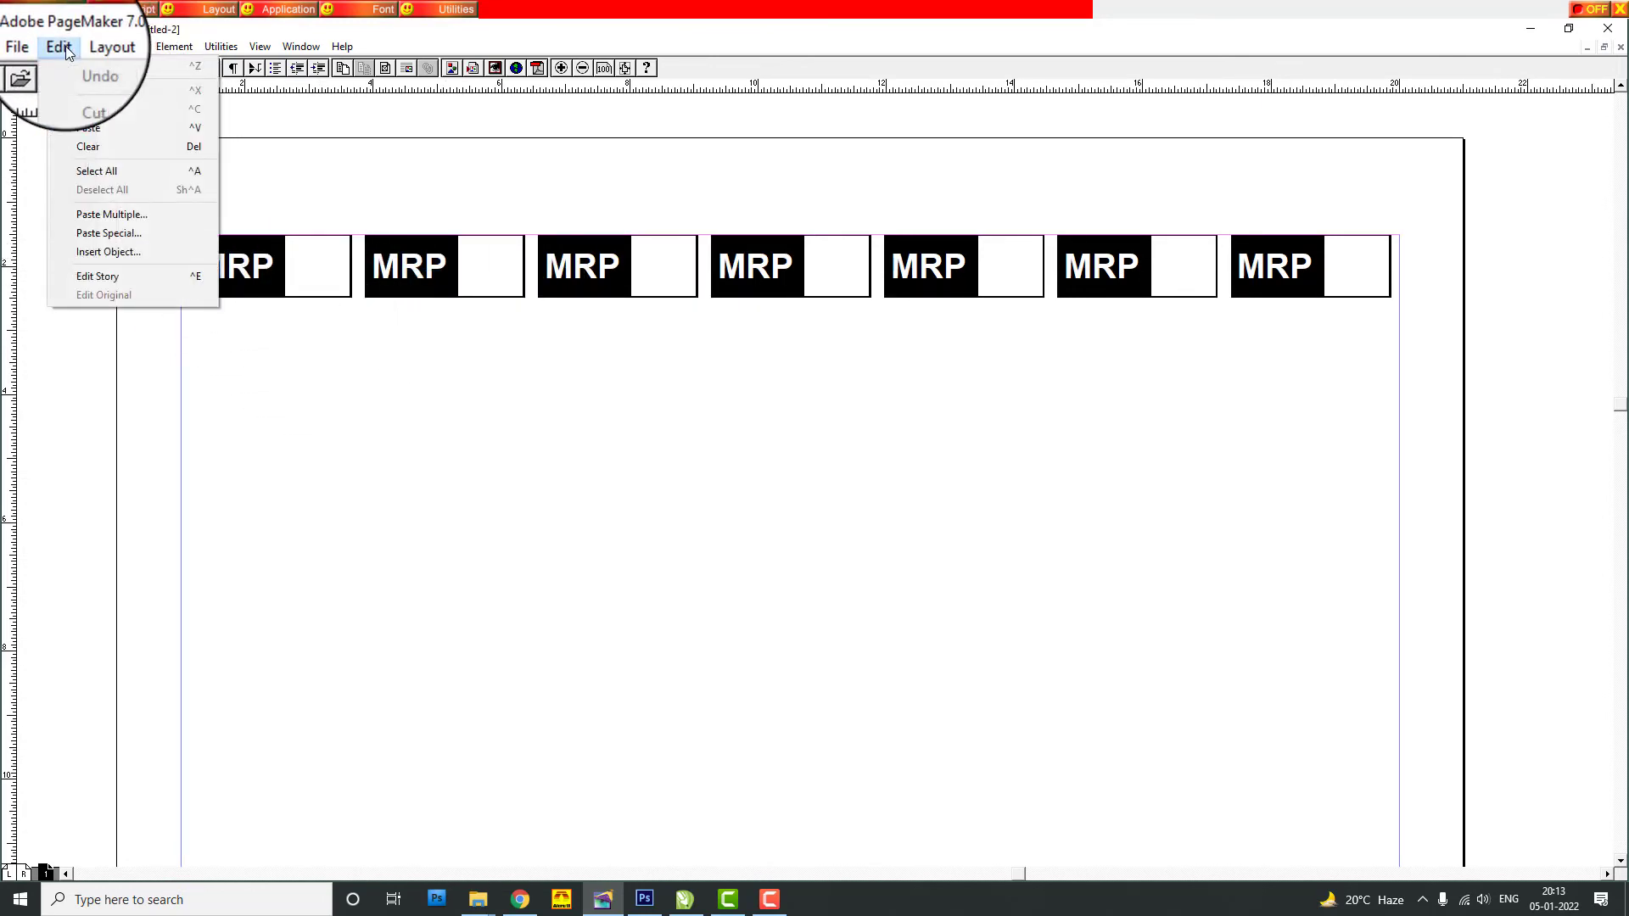
click(110, 212)
drag(819, 358, 361, 354)
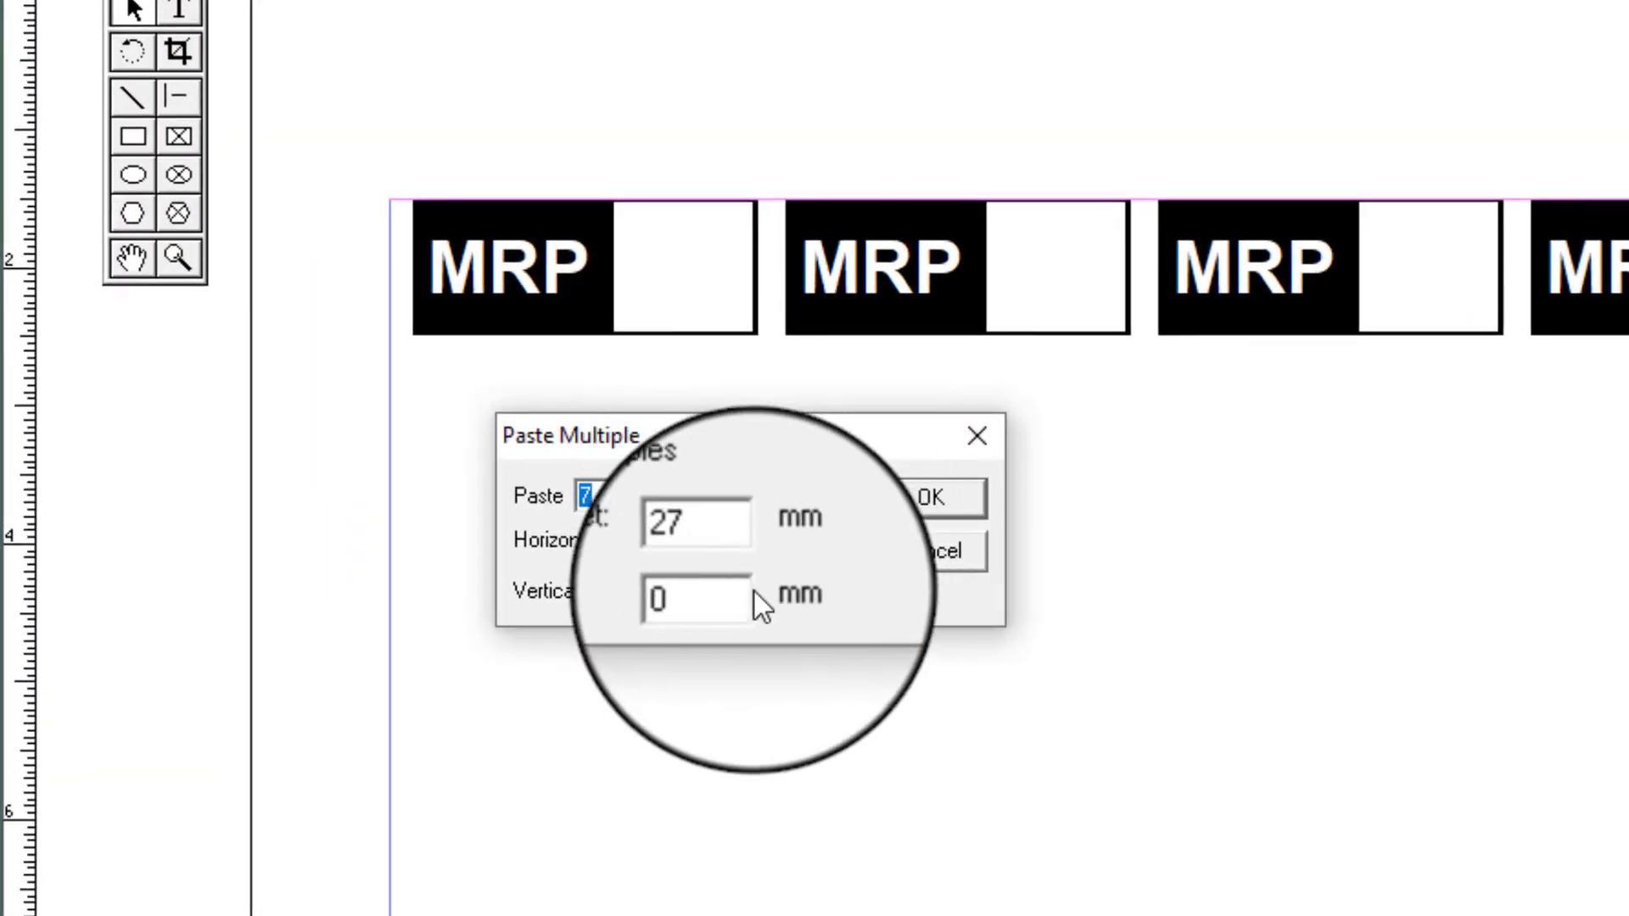
double_click(729, 547)
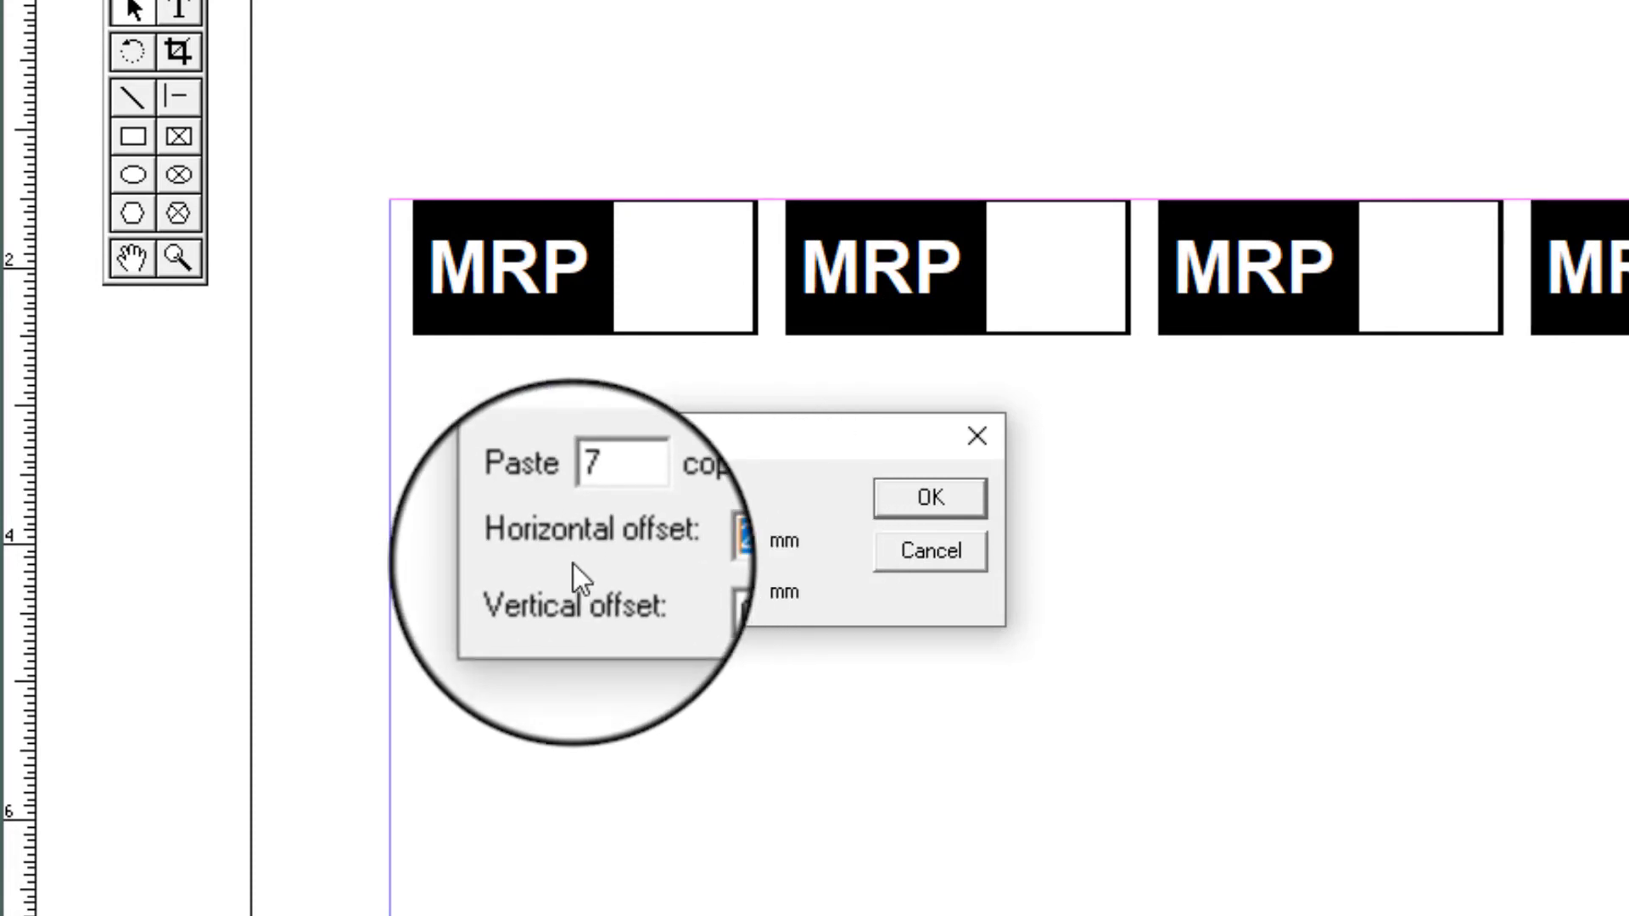
text(0)
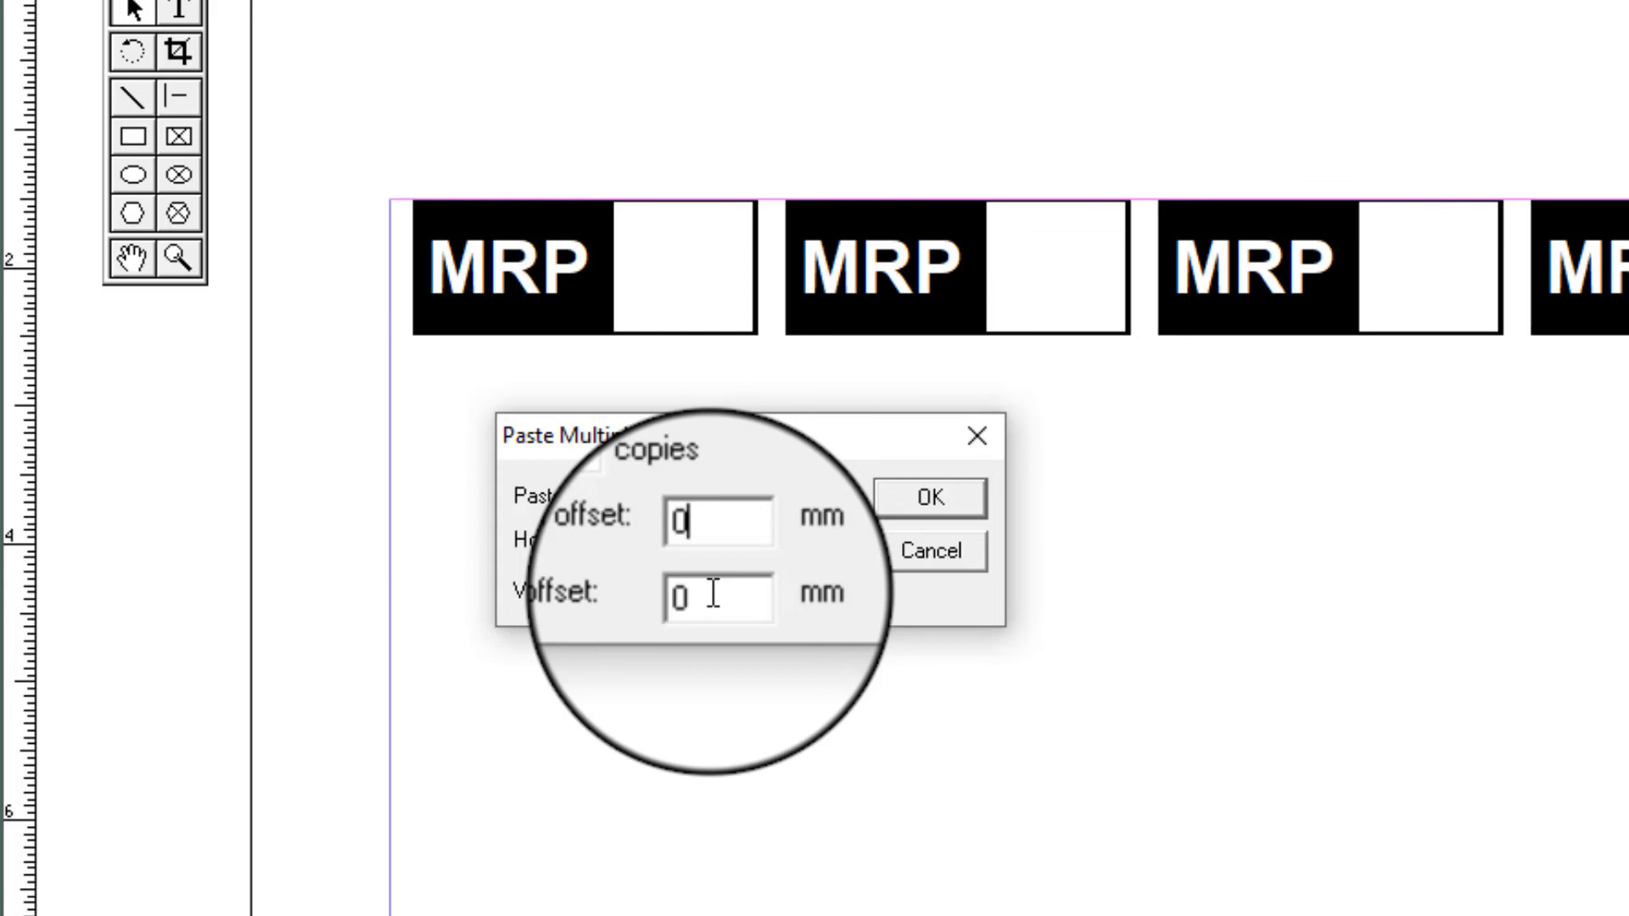
key(Tab)
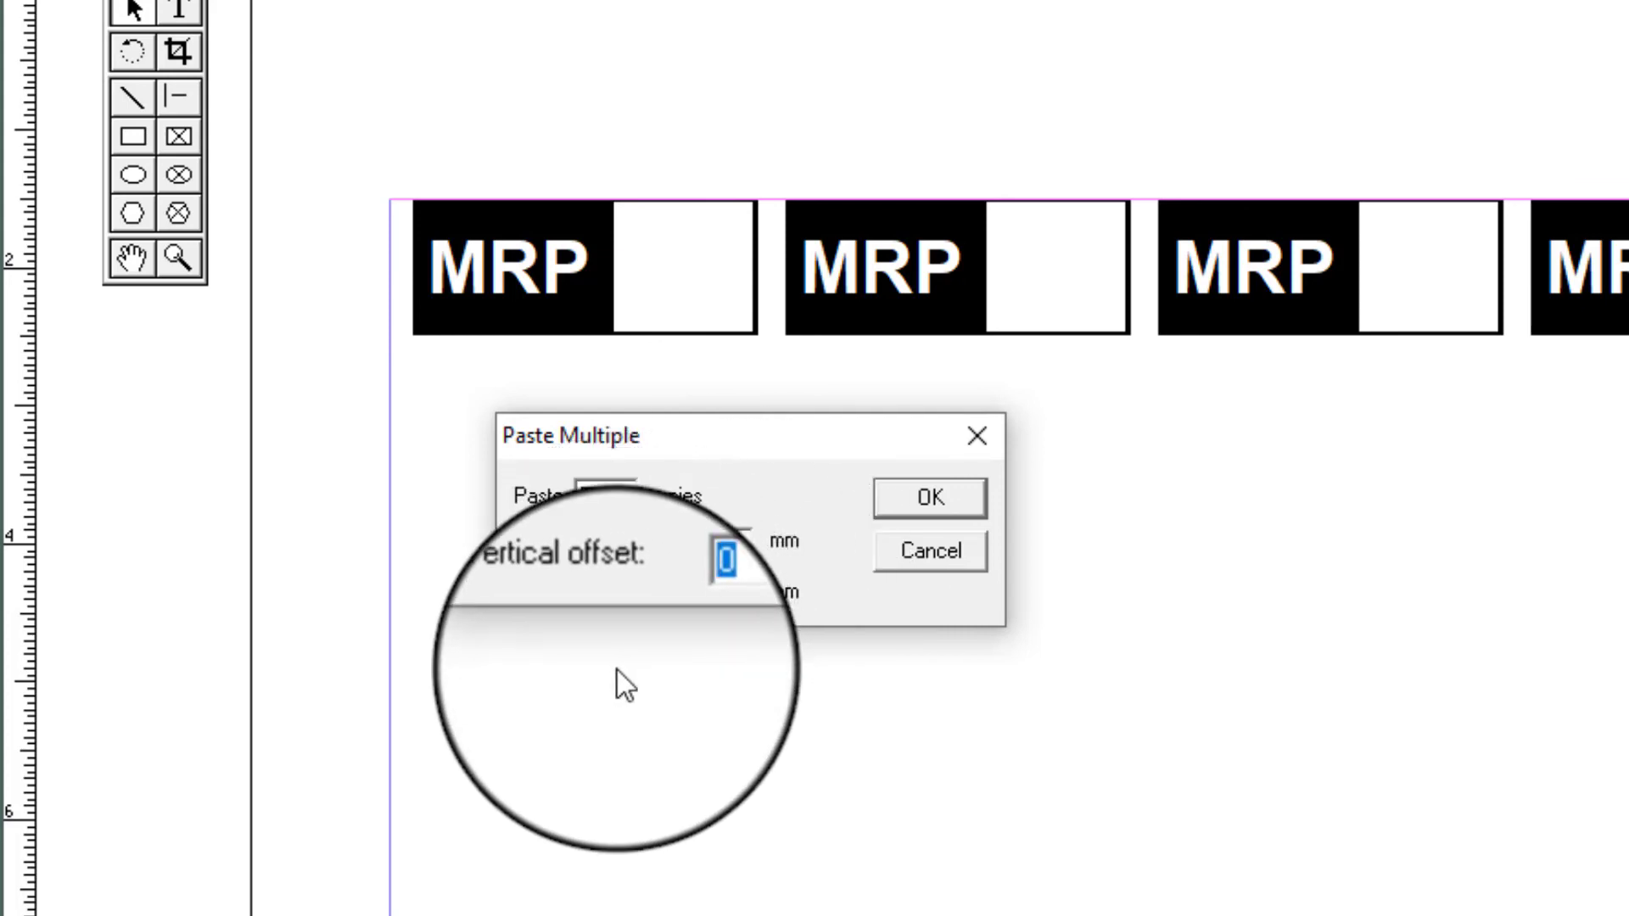
text(12)
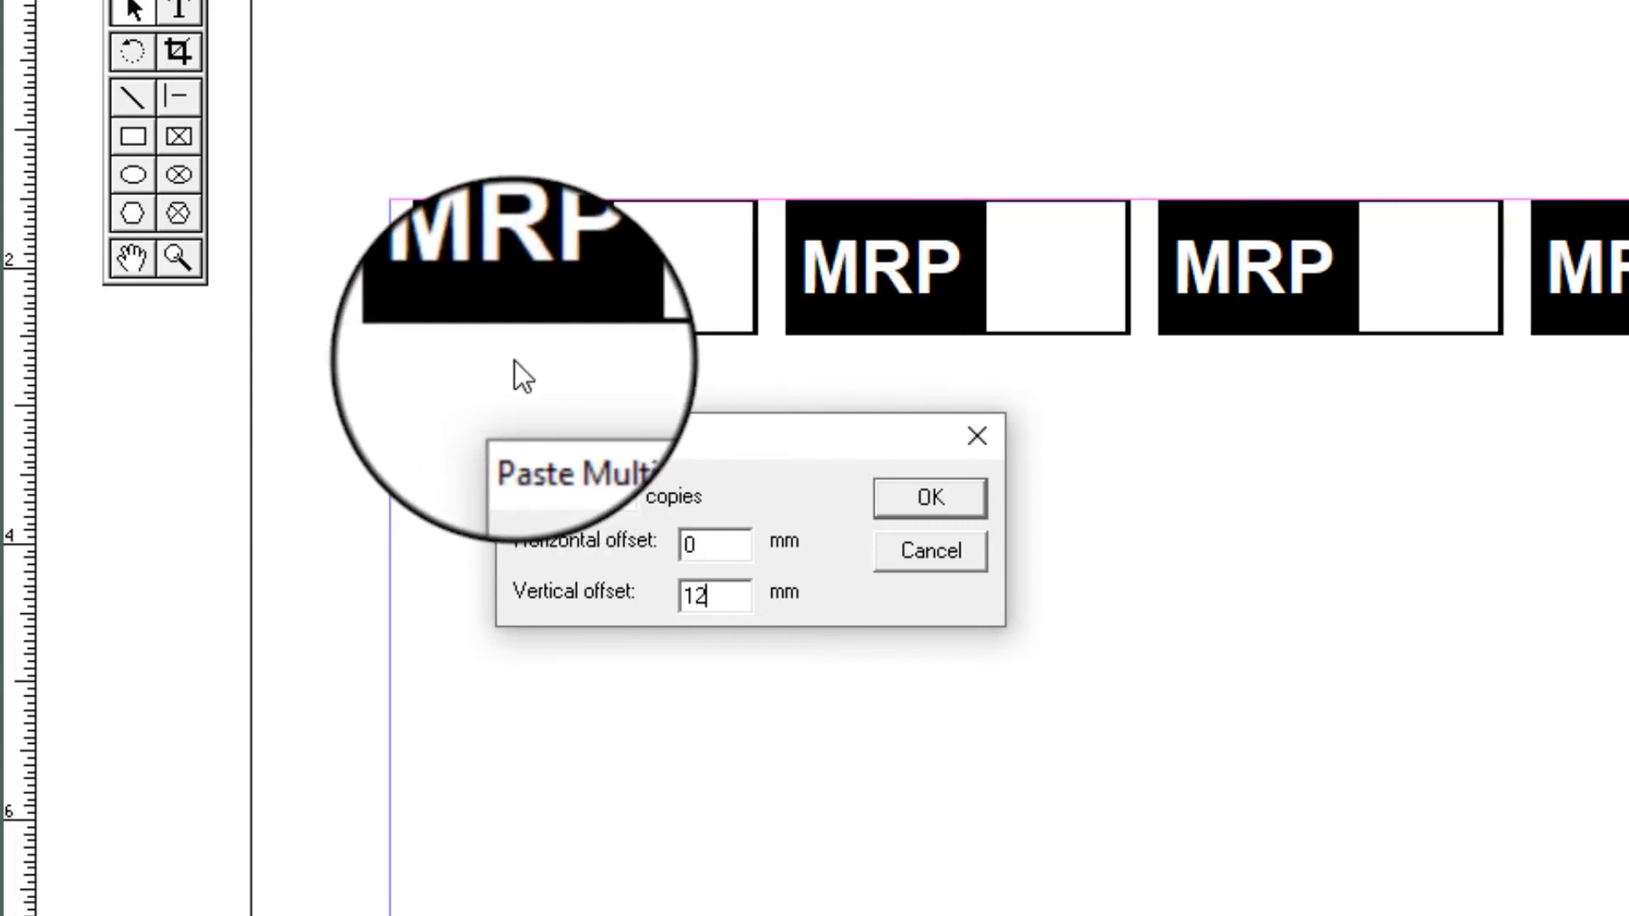
double_click(621, 542)
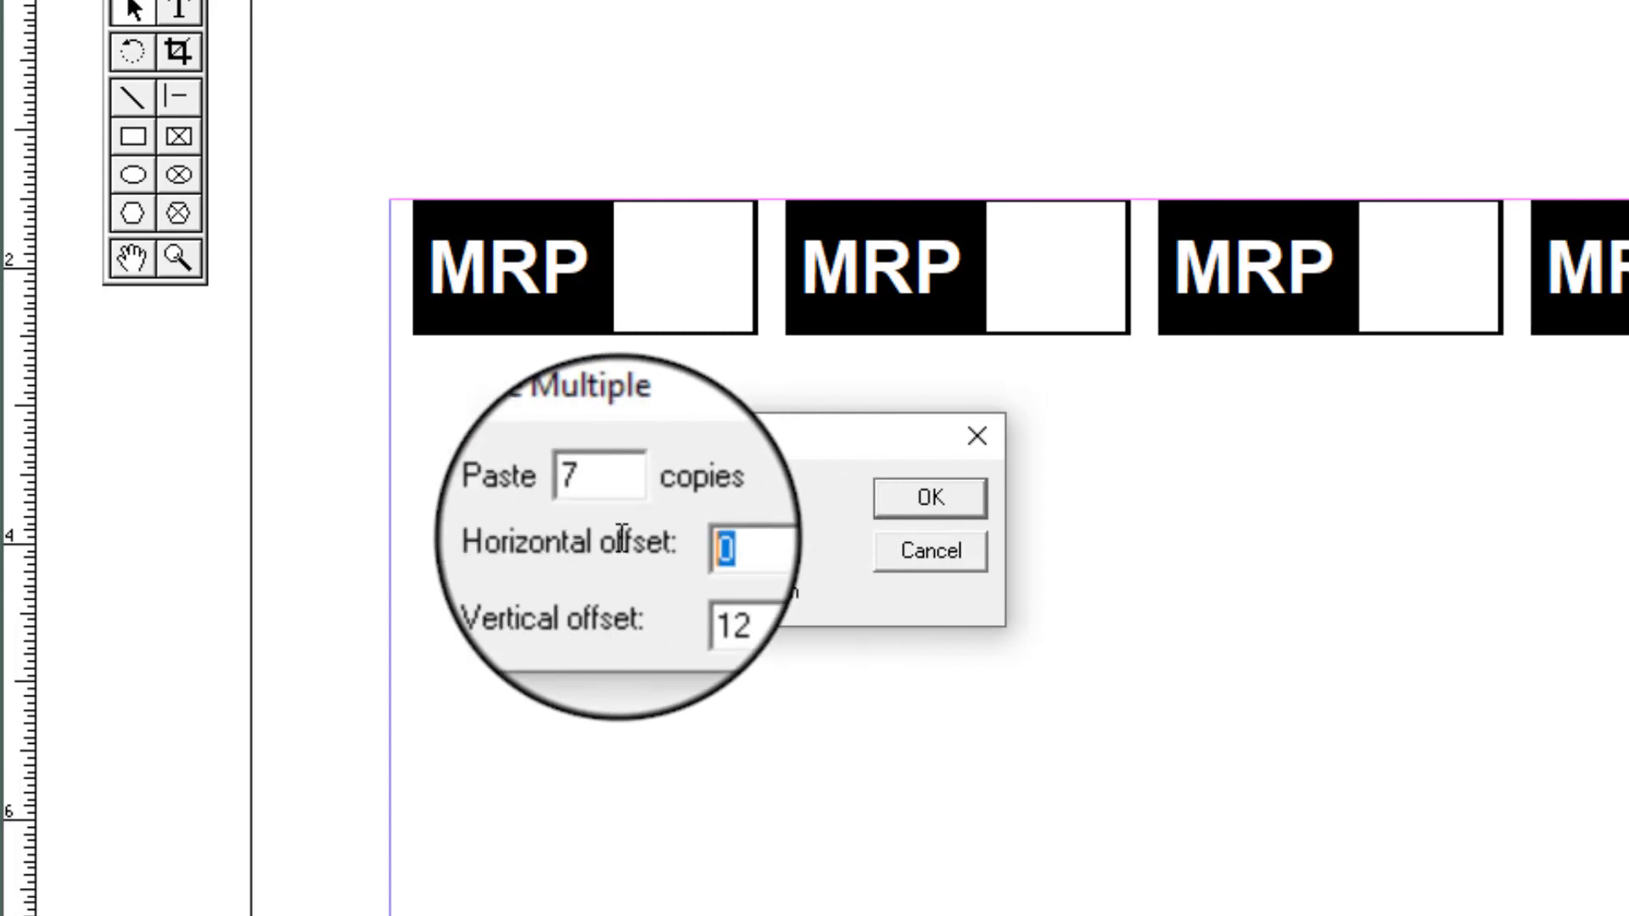
double_click(721, 597)
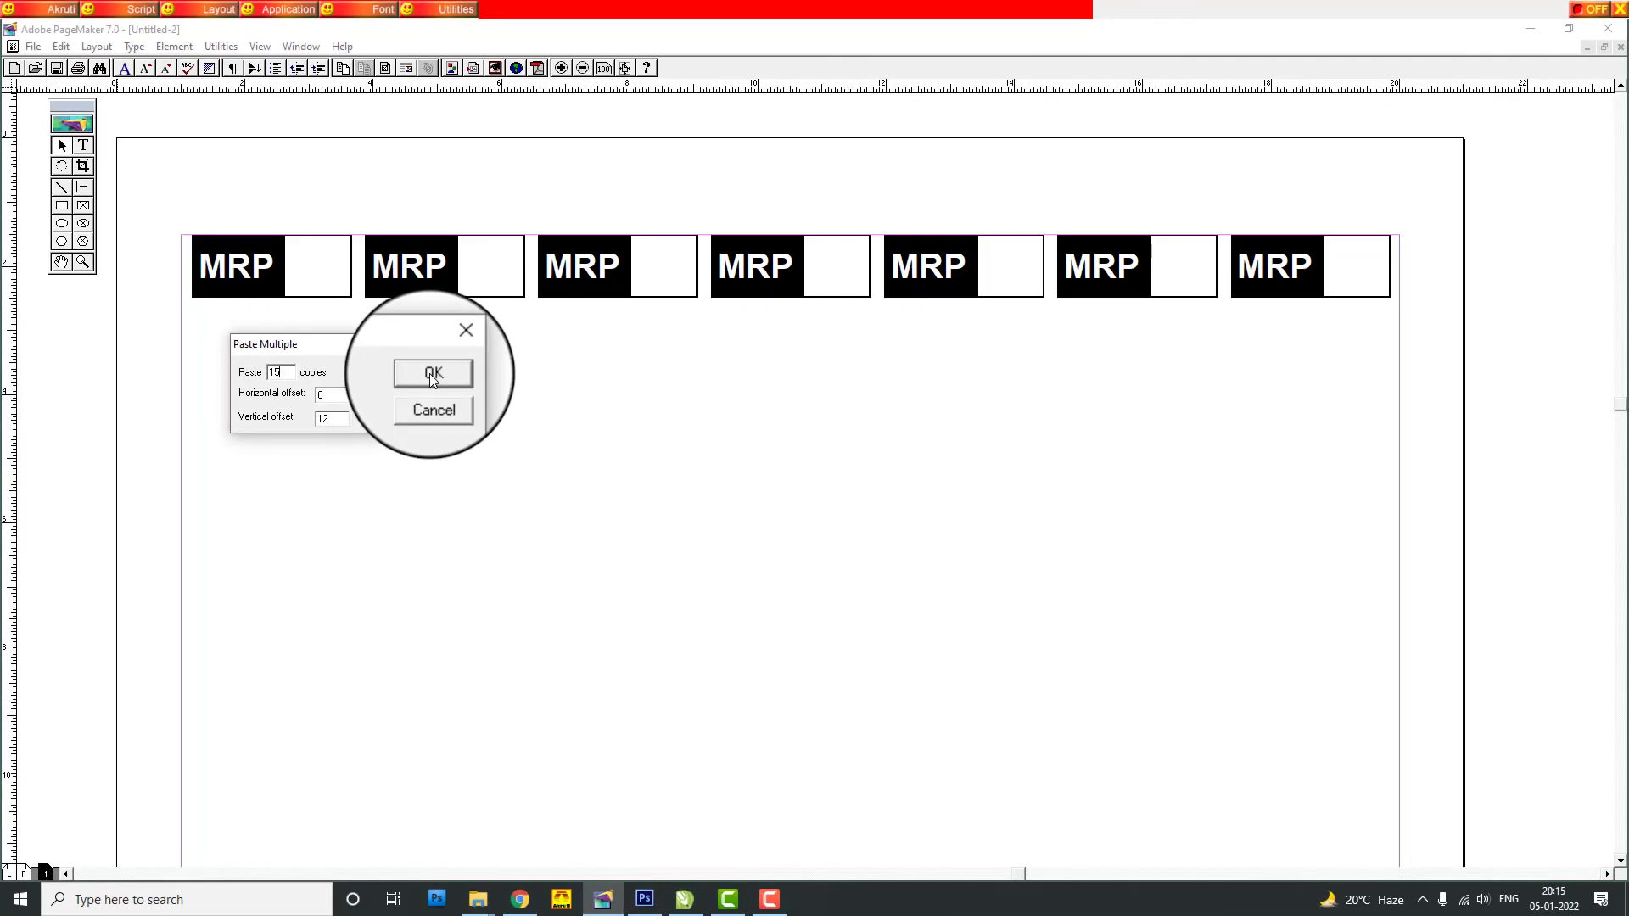
Paste 15 copies of the row, then delete the extra rows, keeping only the top row.
click(433, 375)
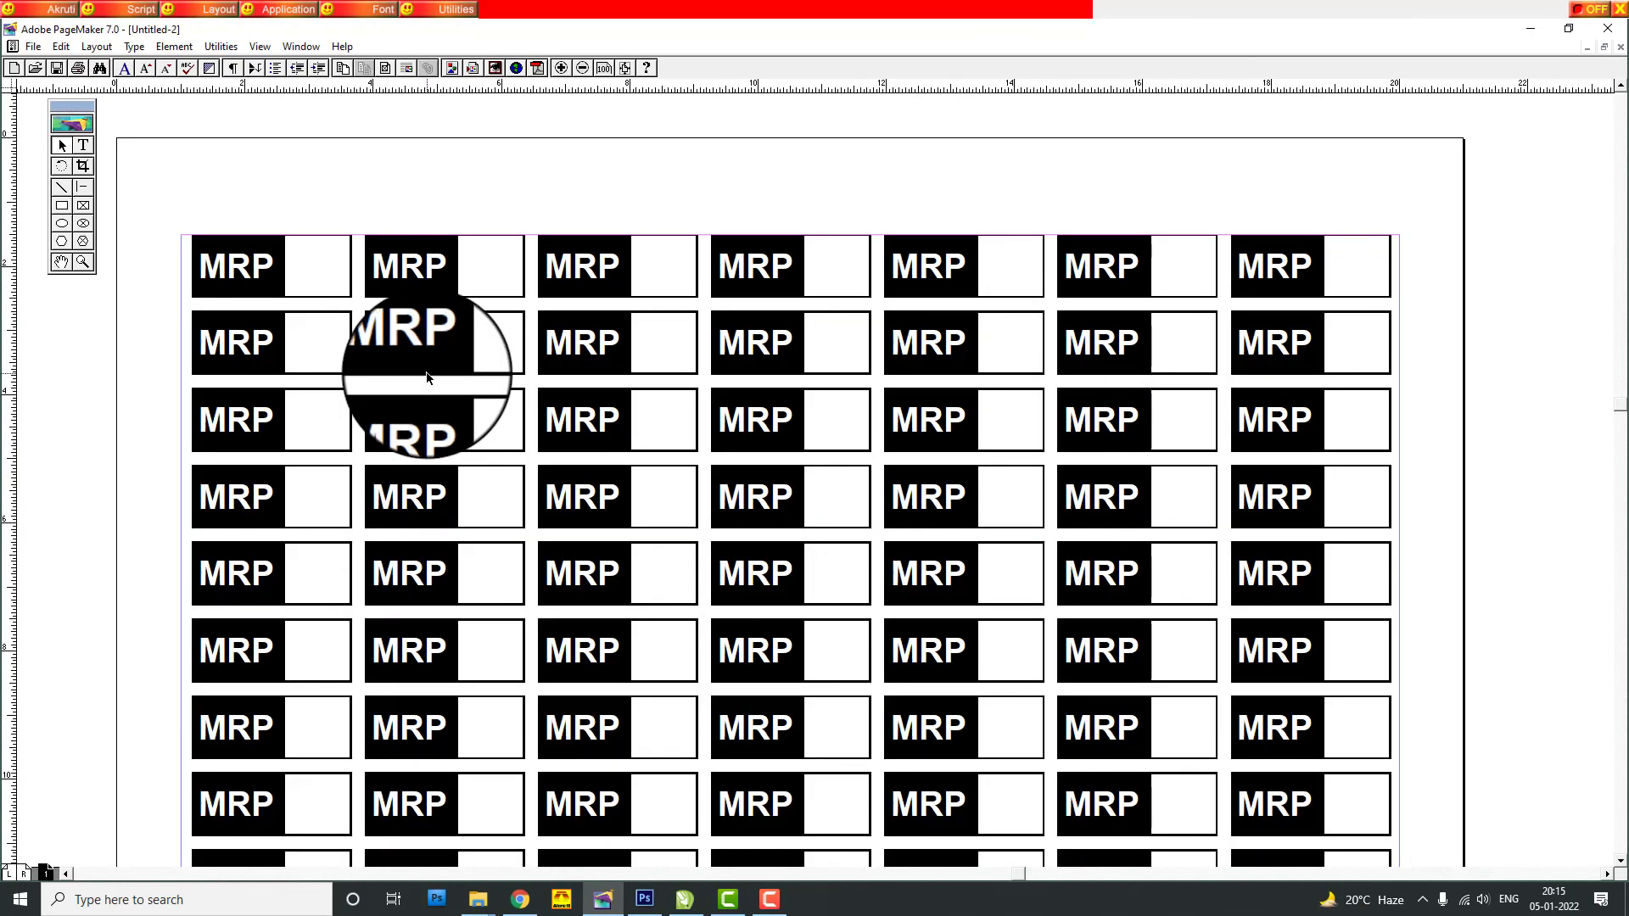
key(ctrl+0)
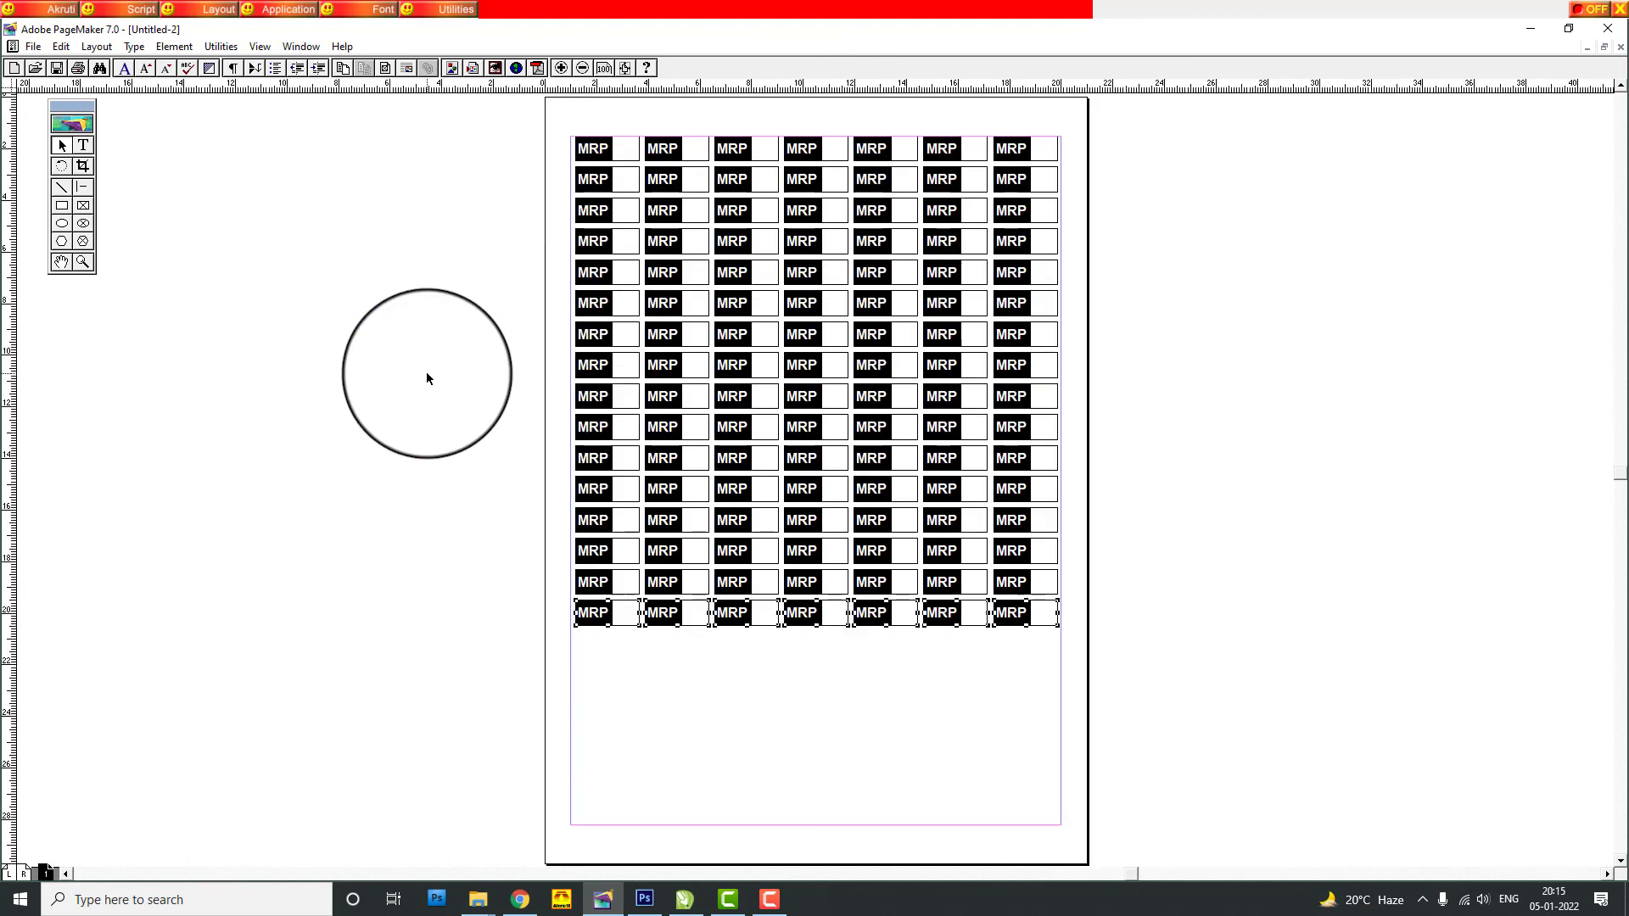
click(427, 374)
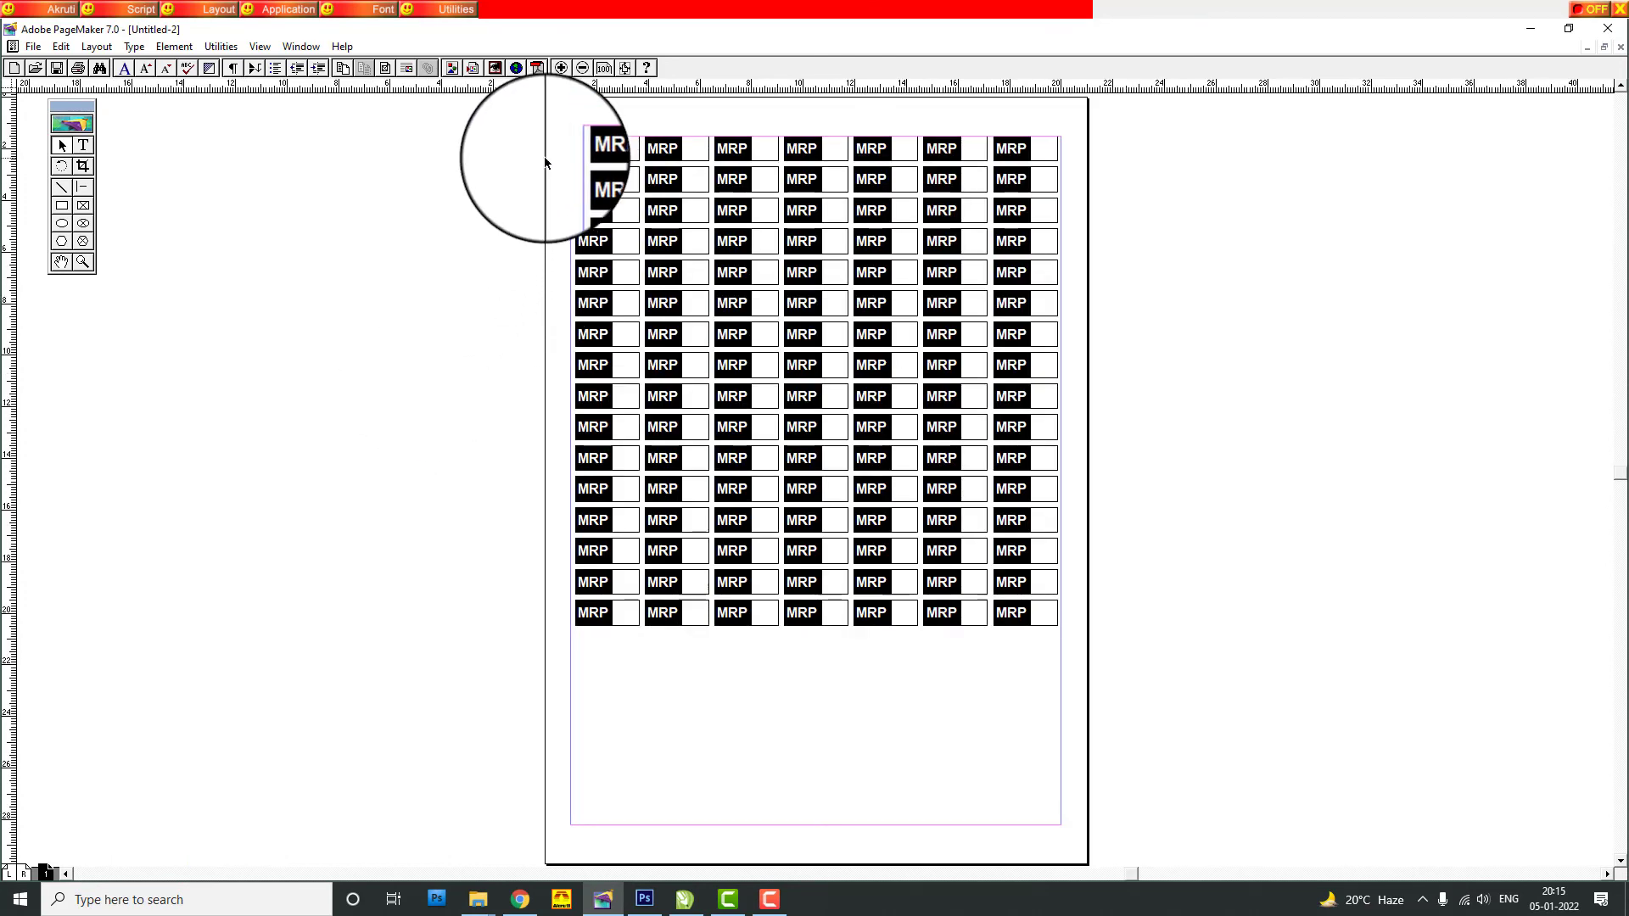
mouse_move(544, 157)
mouse_down()
mouse_move(1094, 514)
mouse_move(1127, 648)
mouse_up()
key(Delete)
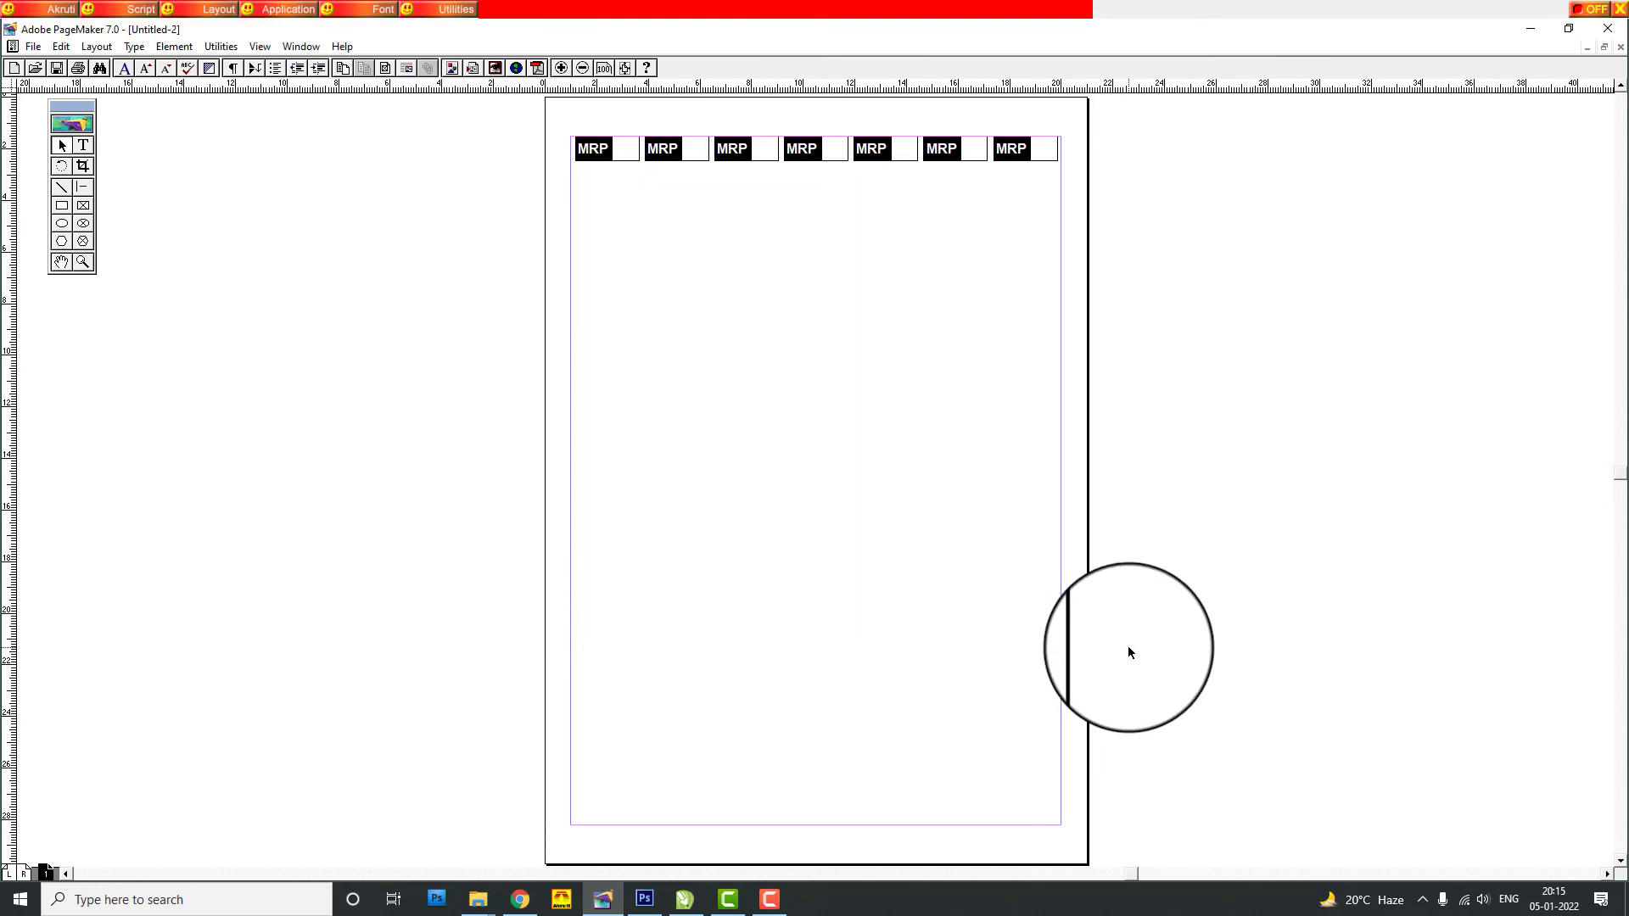
Run Paste Multiple again with 20 copies at 12 mm vertical spacing.
key(ctrl+2)
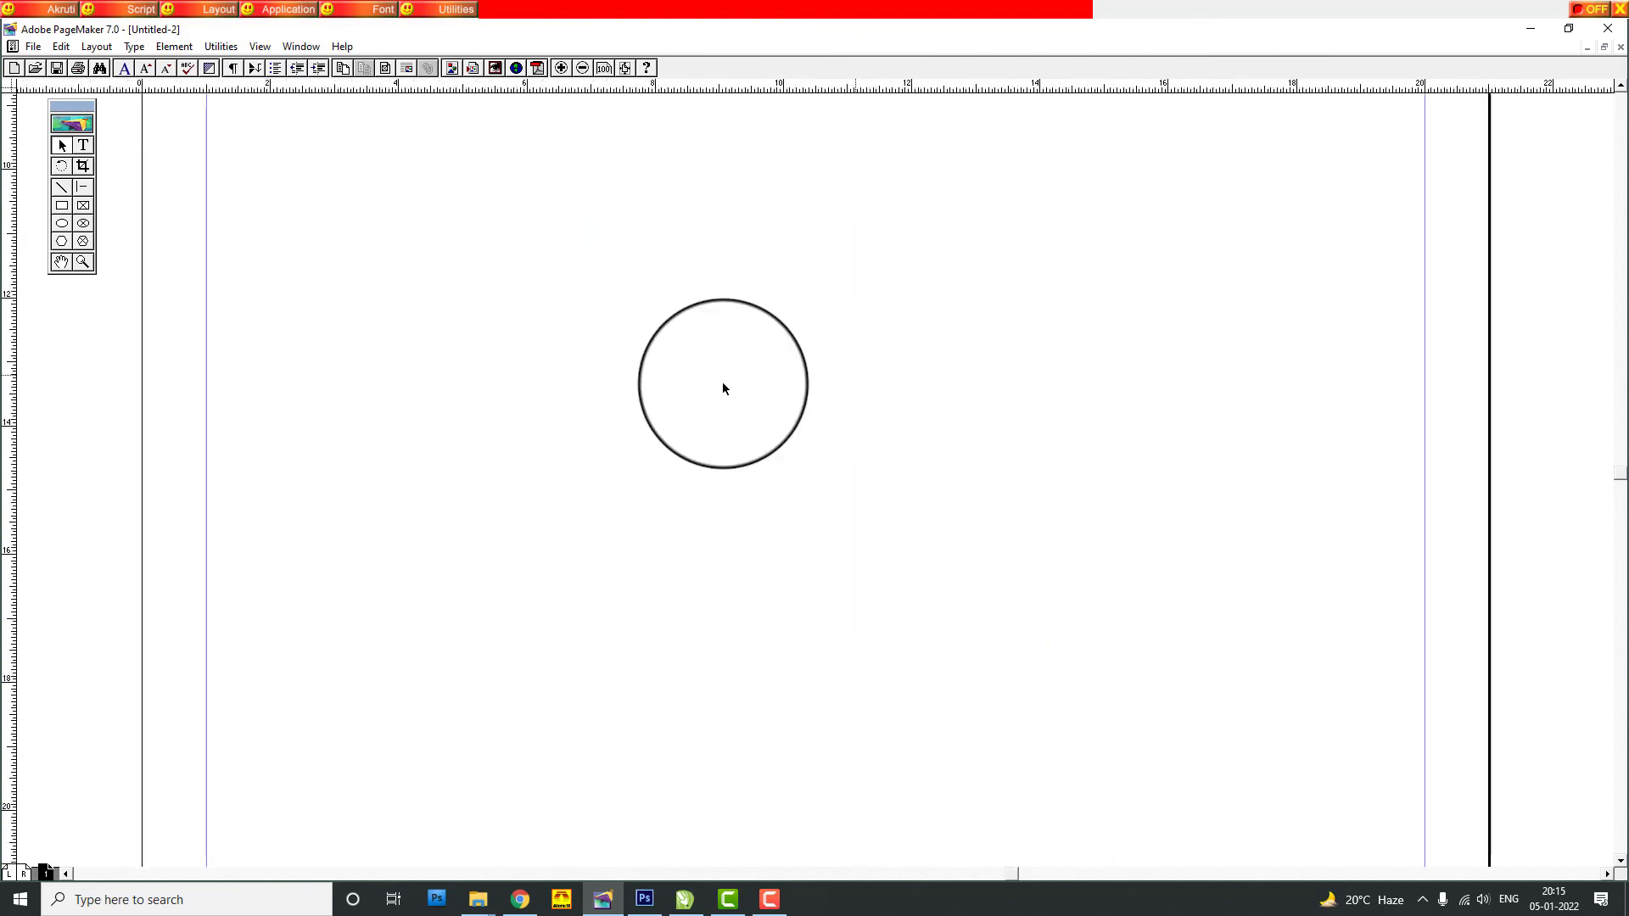
key(ctrl+0)
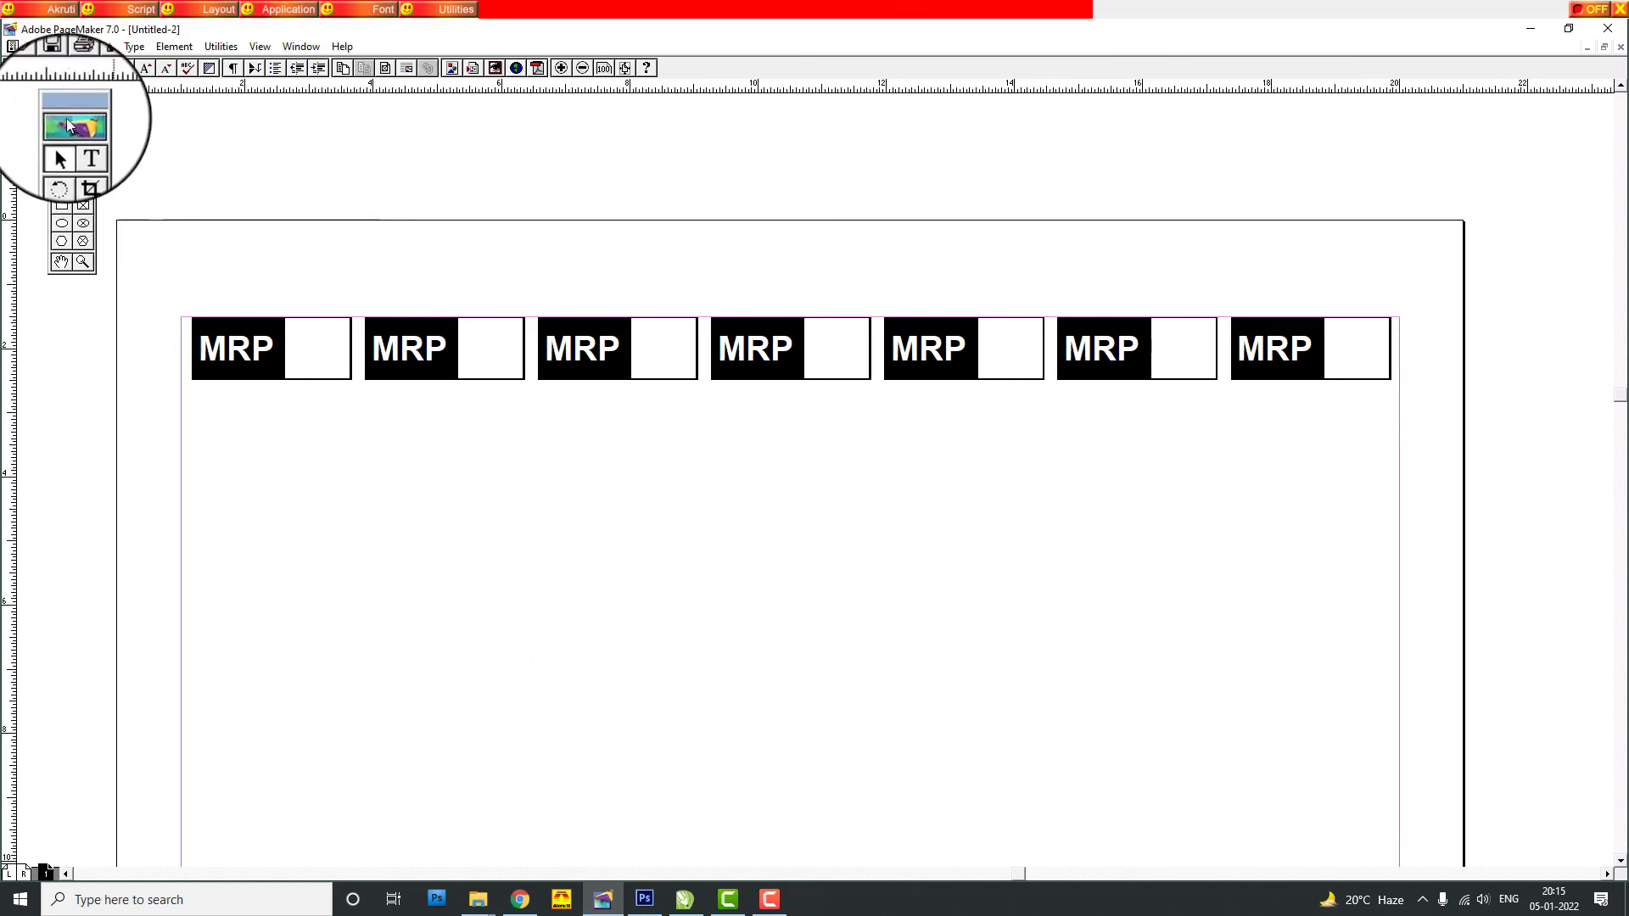
click(61, 47)
click(107, 214)
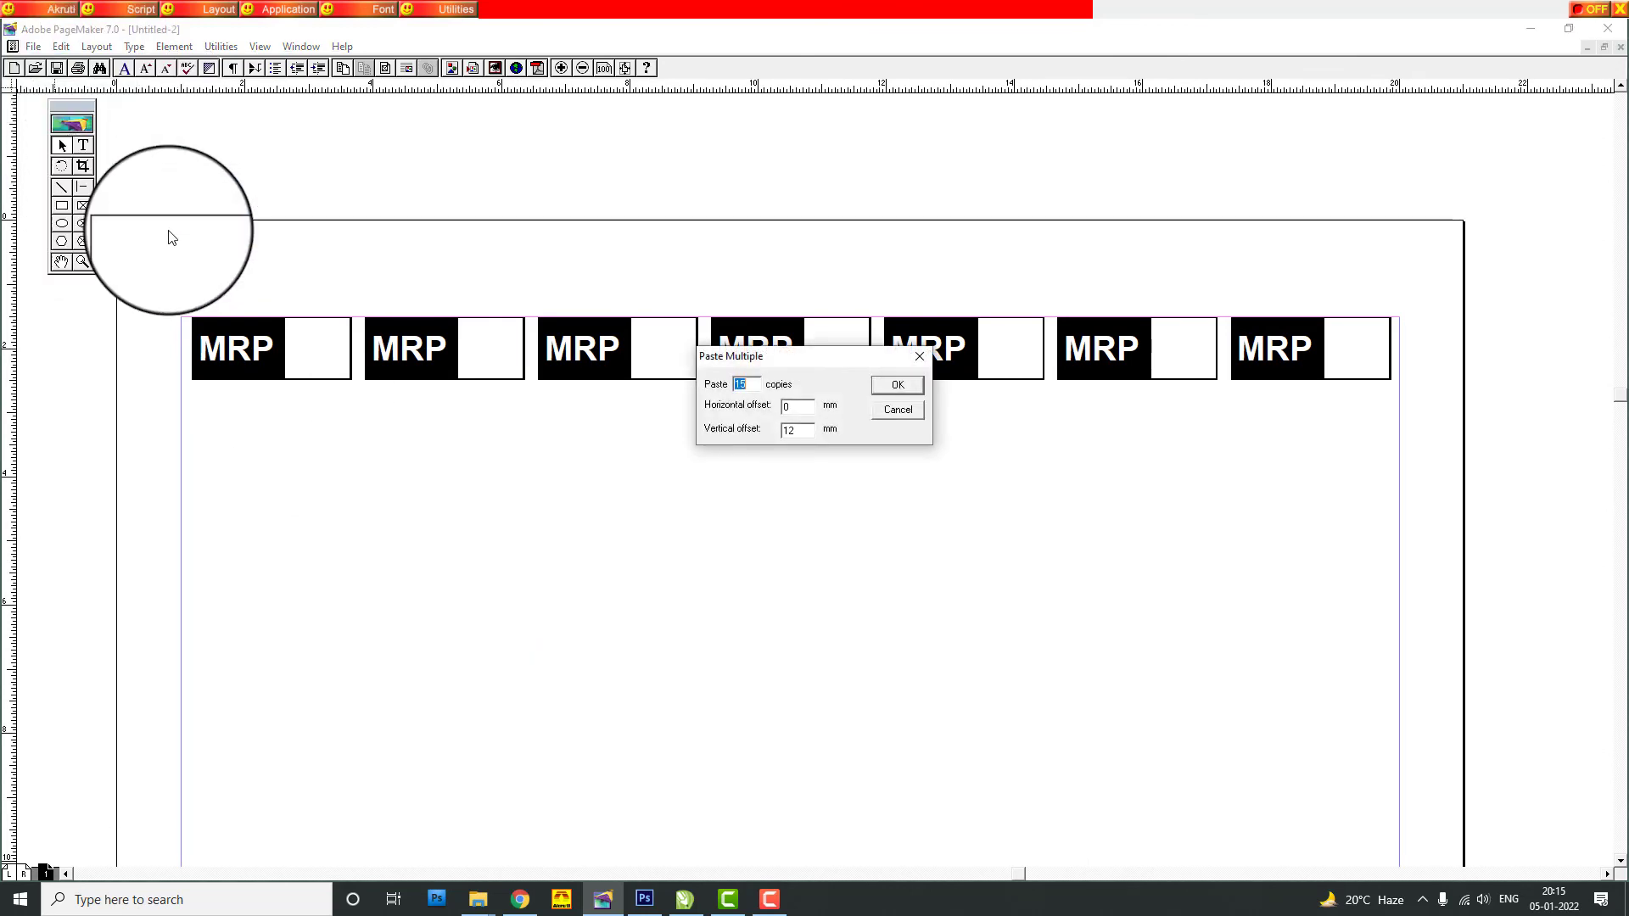
drag(786, 367, 332, 421)
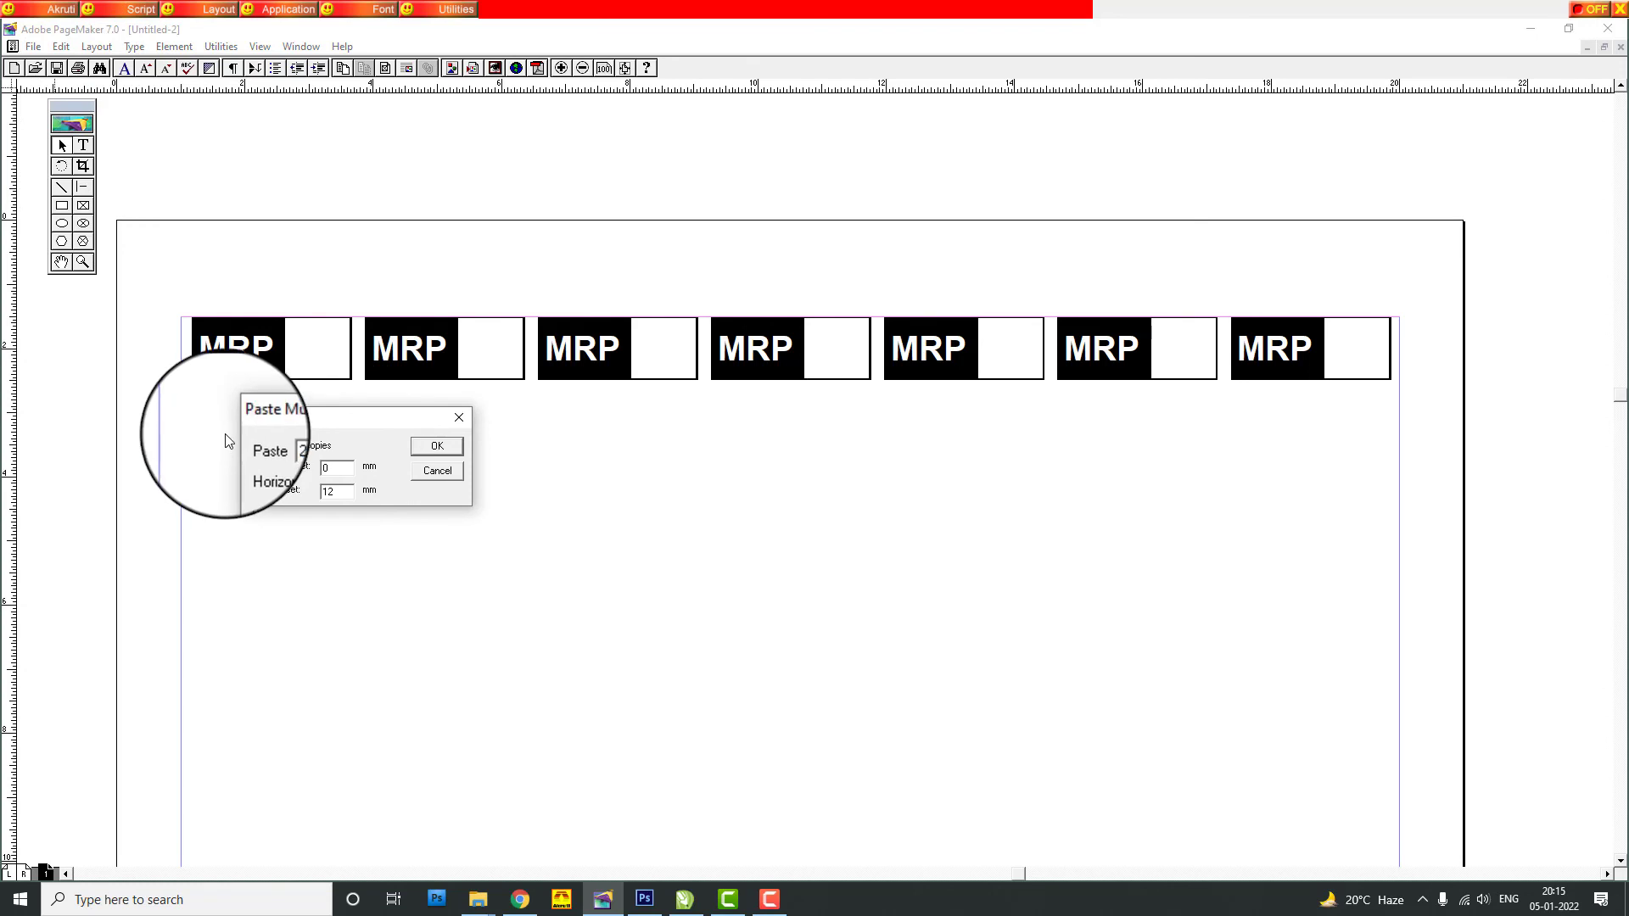
click(437, 445)
Deselect the new bottom row, then zoom and pan across the 21-by-7 MRP label grid to inspect it.
key(ctrl+0)
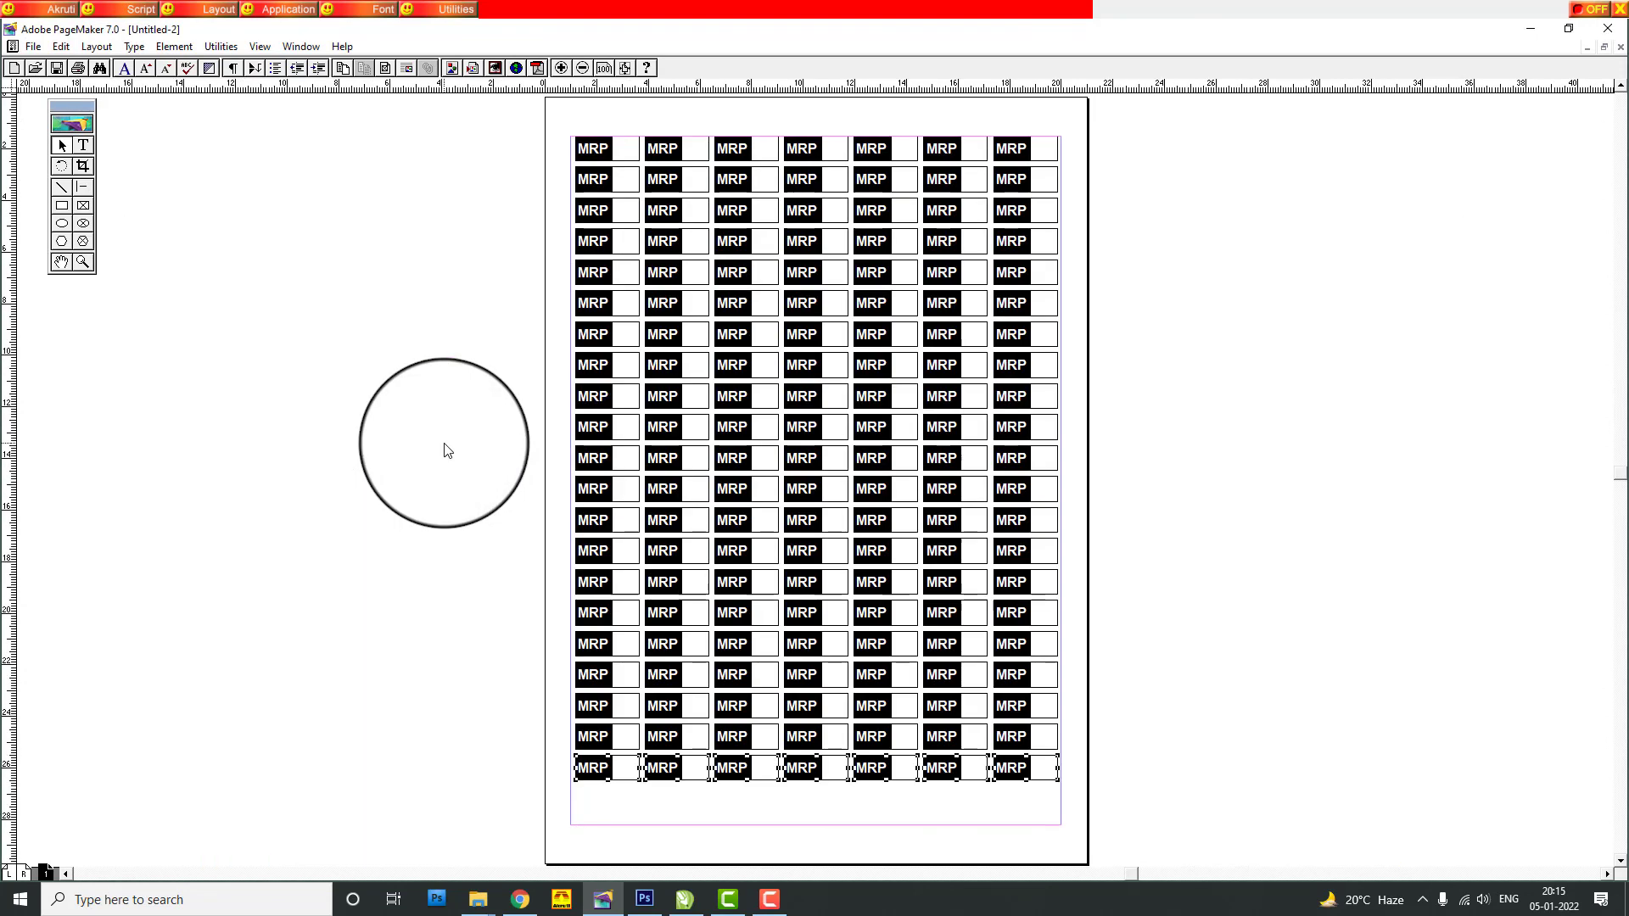
click(429, 465)
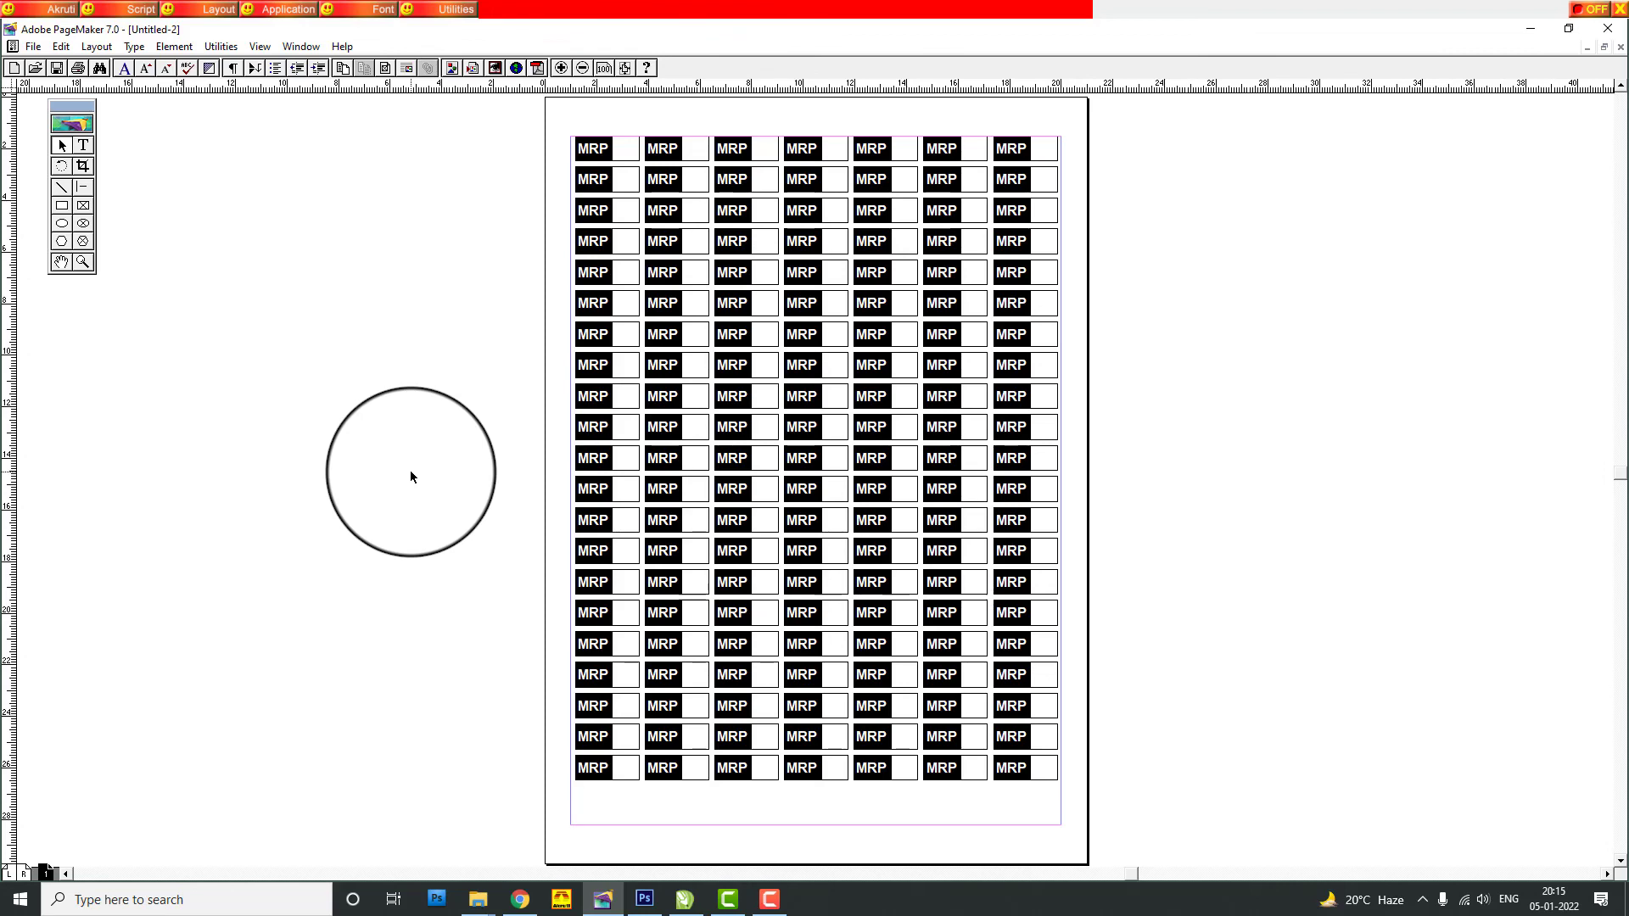
key(ctrl+equal)
scroll(521, 427, up, 5)
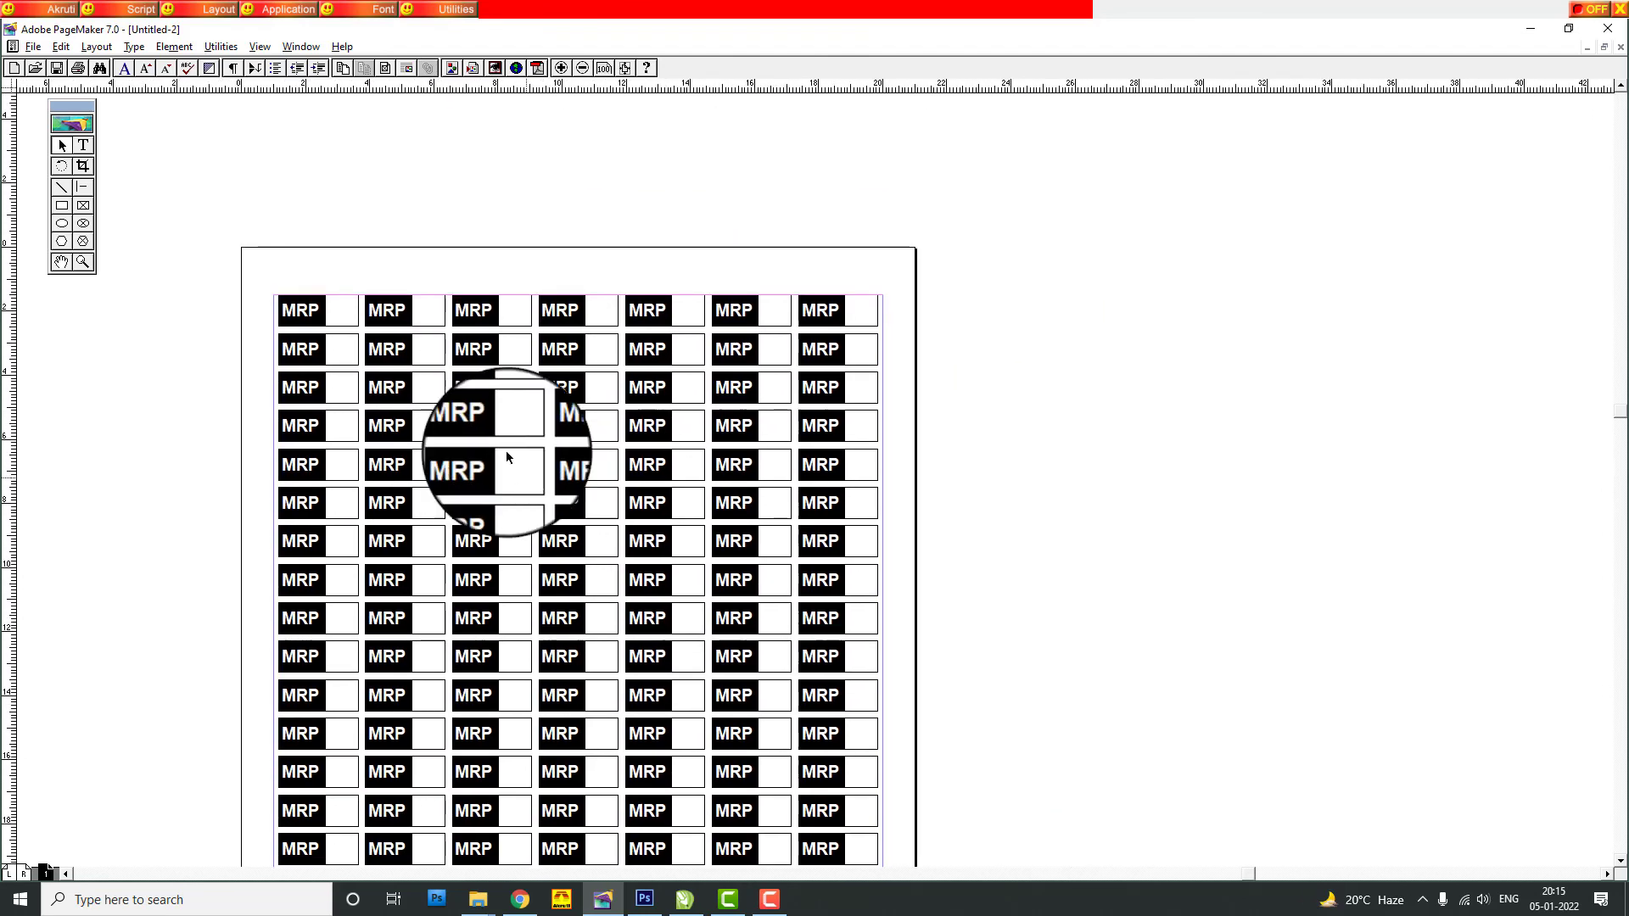
key(ctrl+equal)
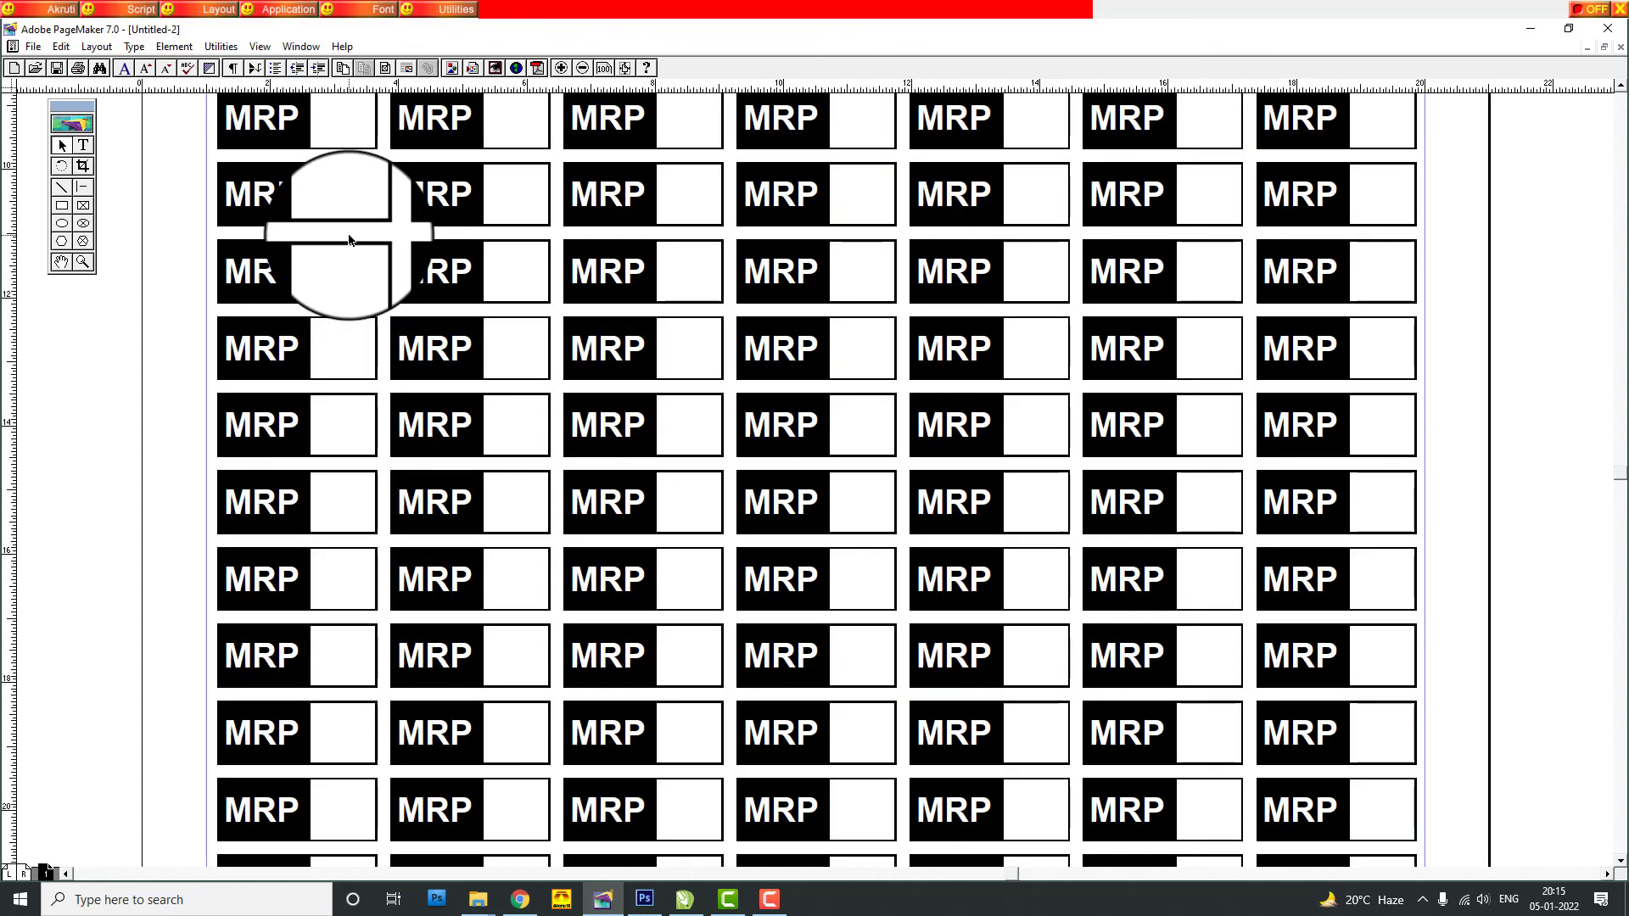
alt+drag(716, 349, 675, 459)
scroll(675, 459, up, 3)
scroll(690, 472, up, 3)
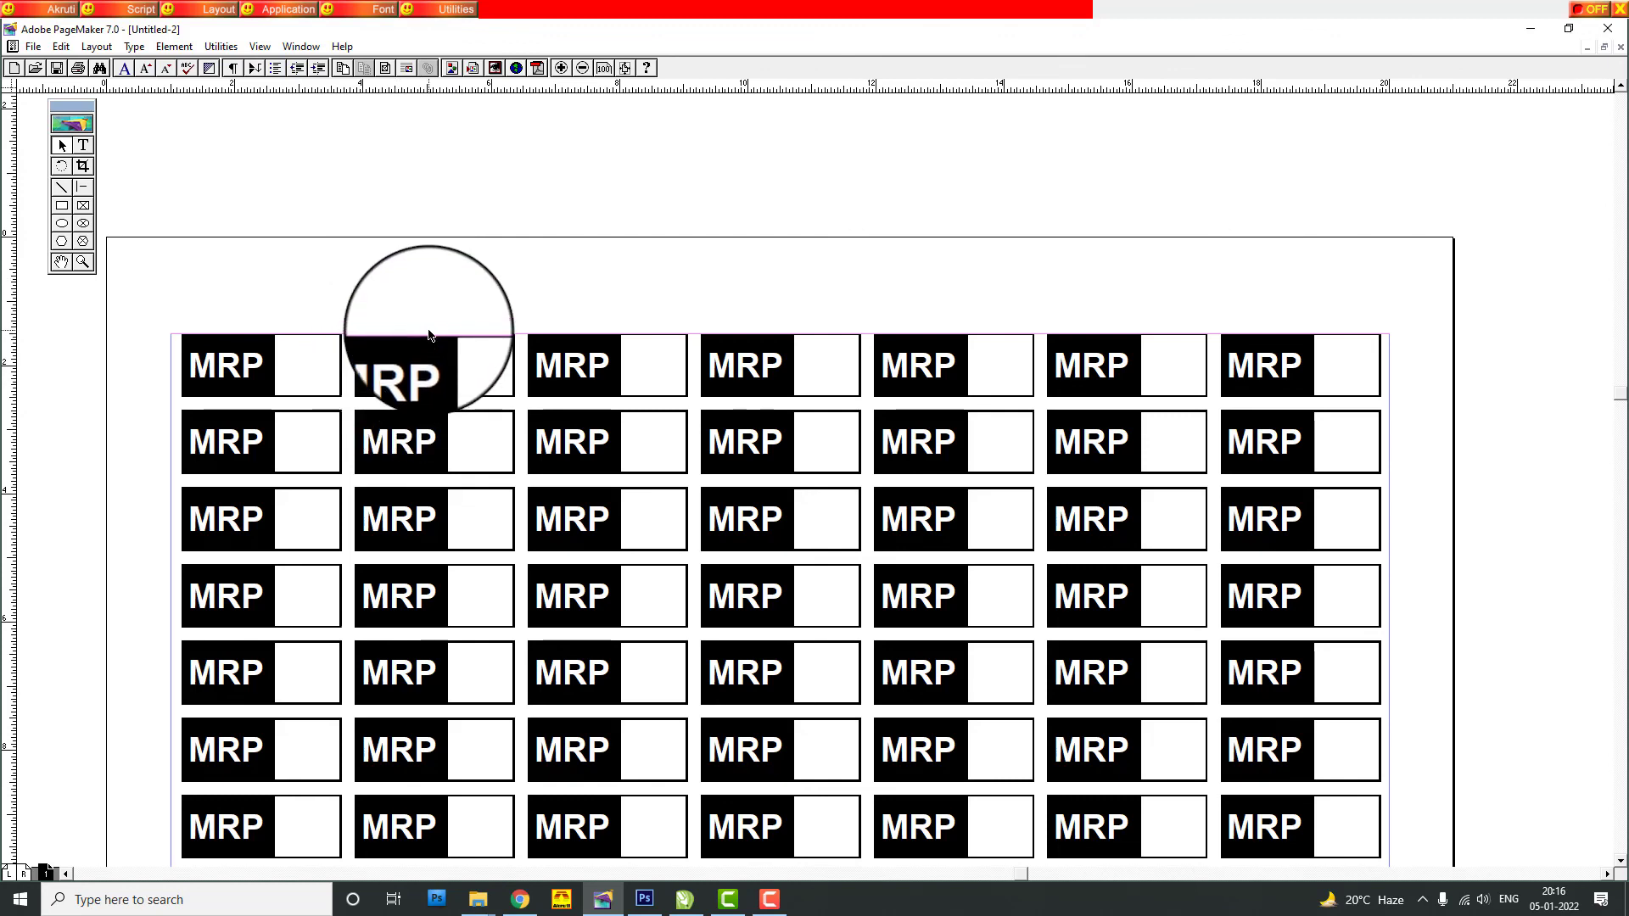
key(ctrl+minus)
drag(759, 501, 535, 407)
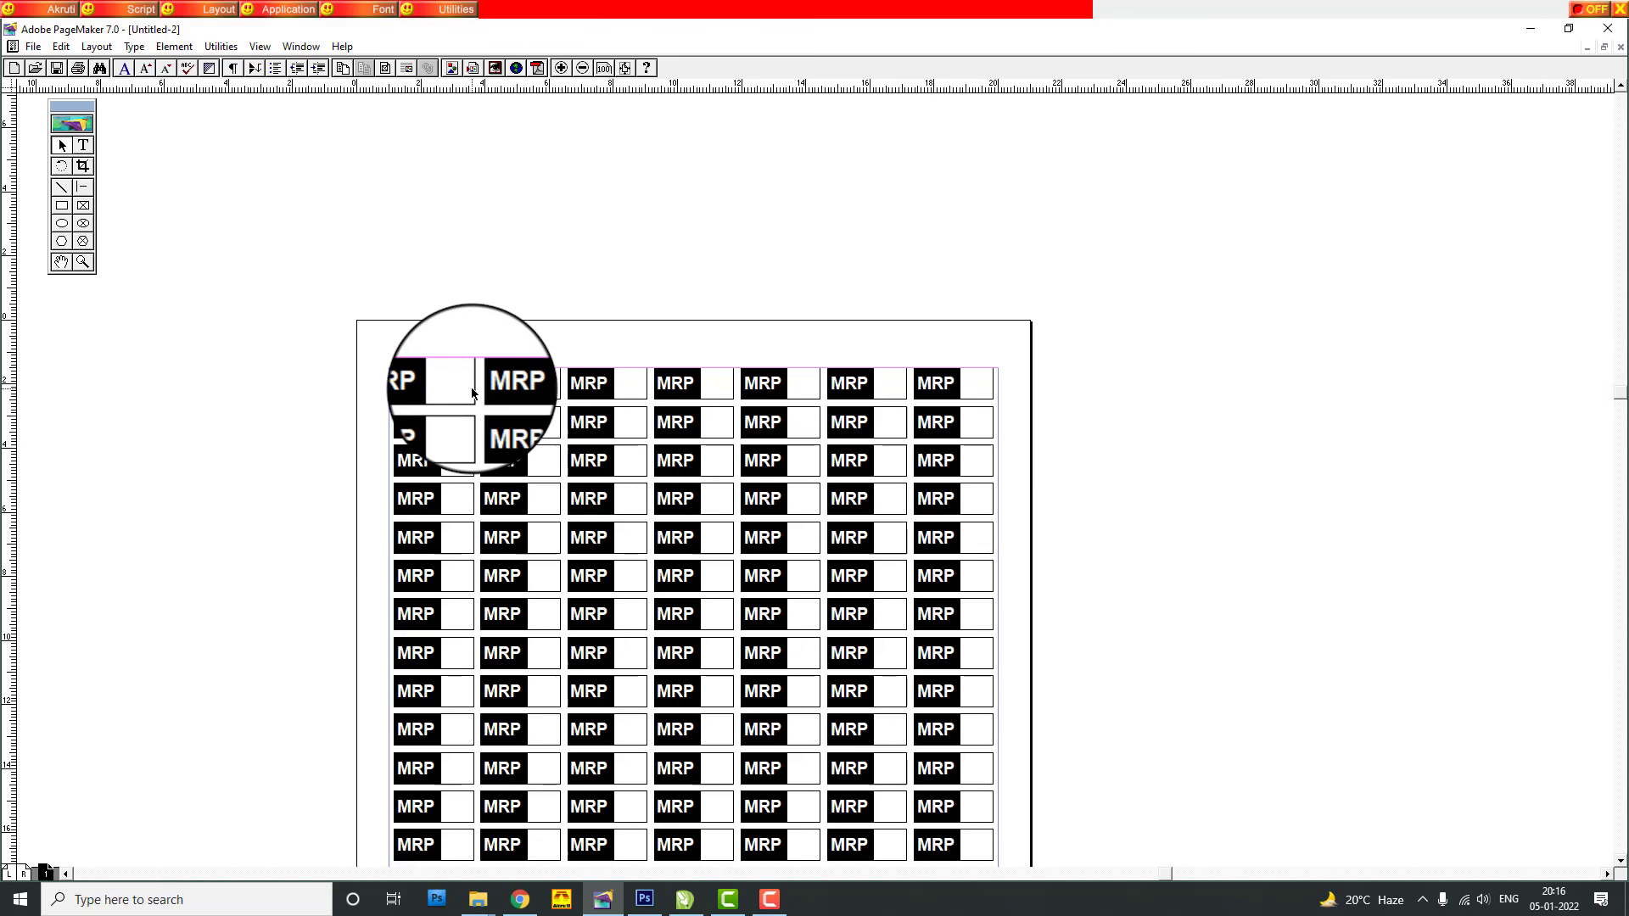
Check the label spacing at 200%, then fit the page and marquee-select all 147 labels.
key(ctrl+2)
scroll(521, 315, up, 3)
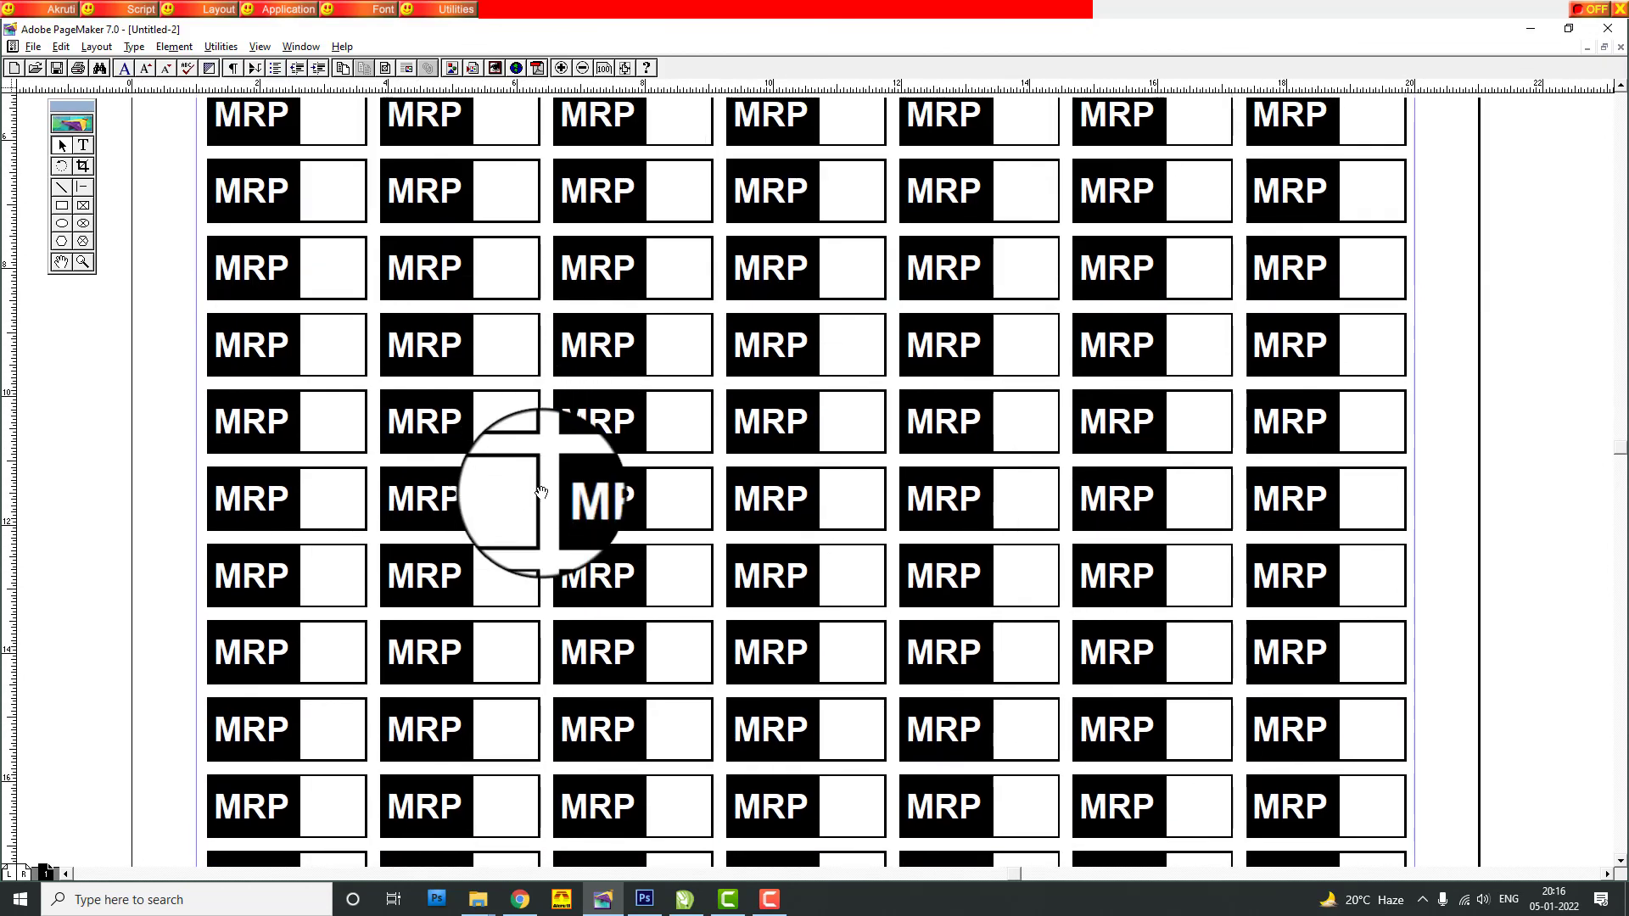
scroll(559, 441, up, 4)
scroll(608, 585, up, 1)
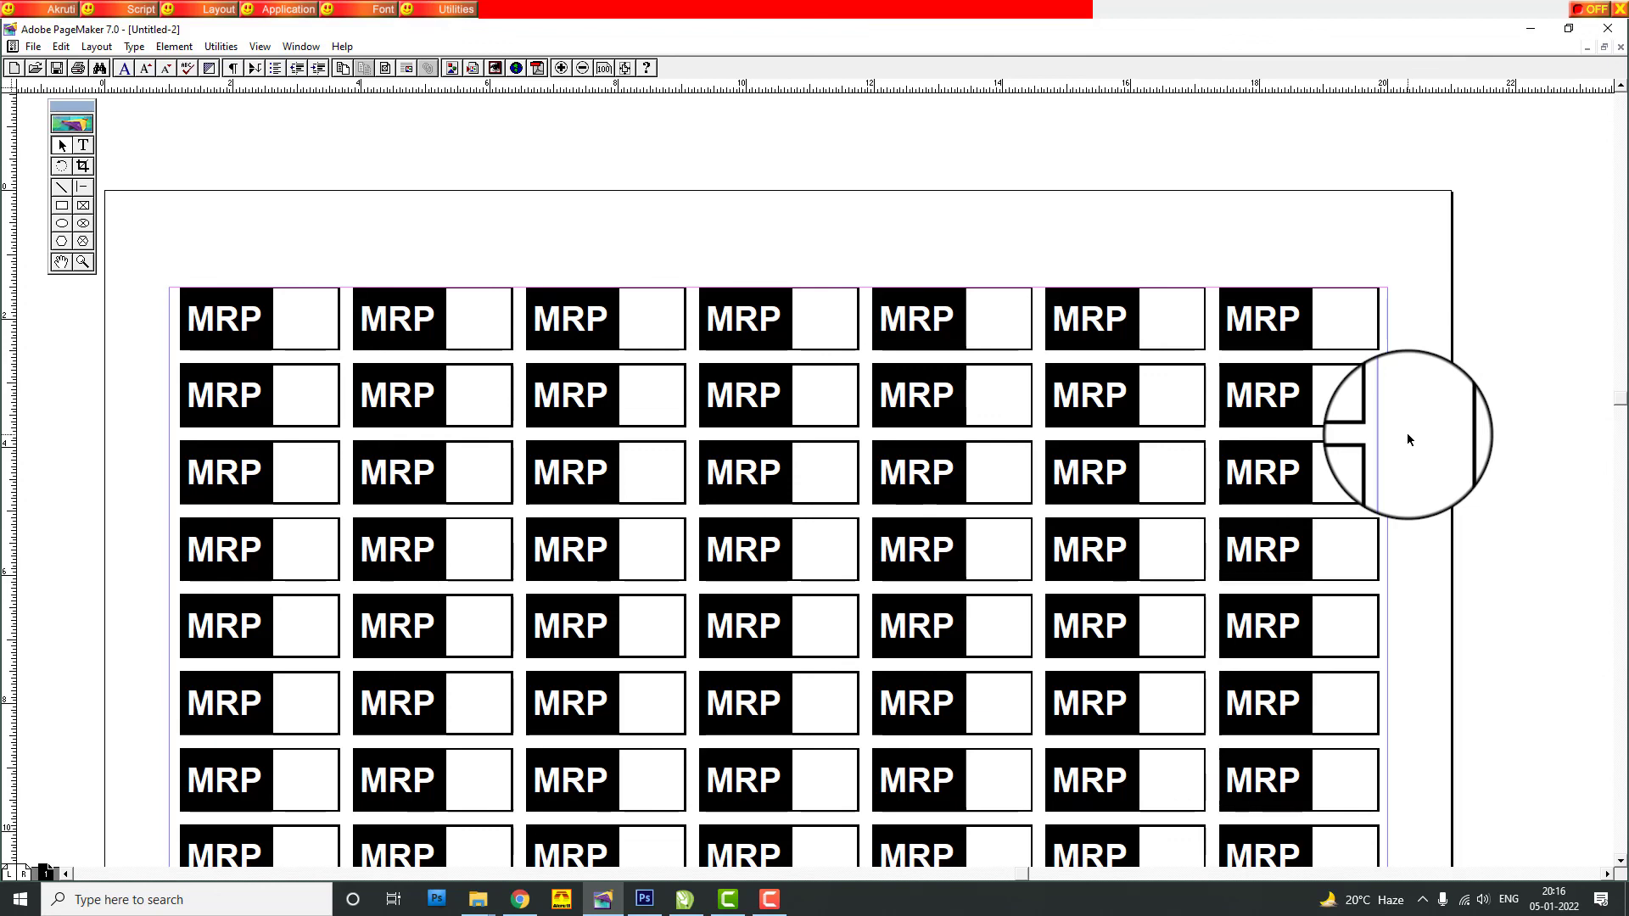
key(ctrl+0)
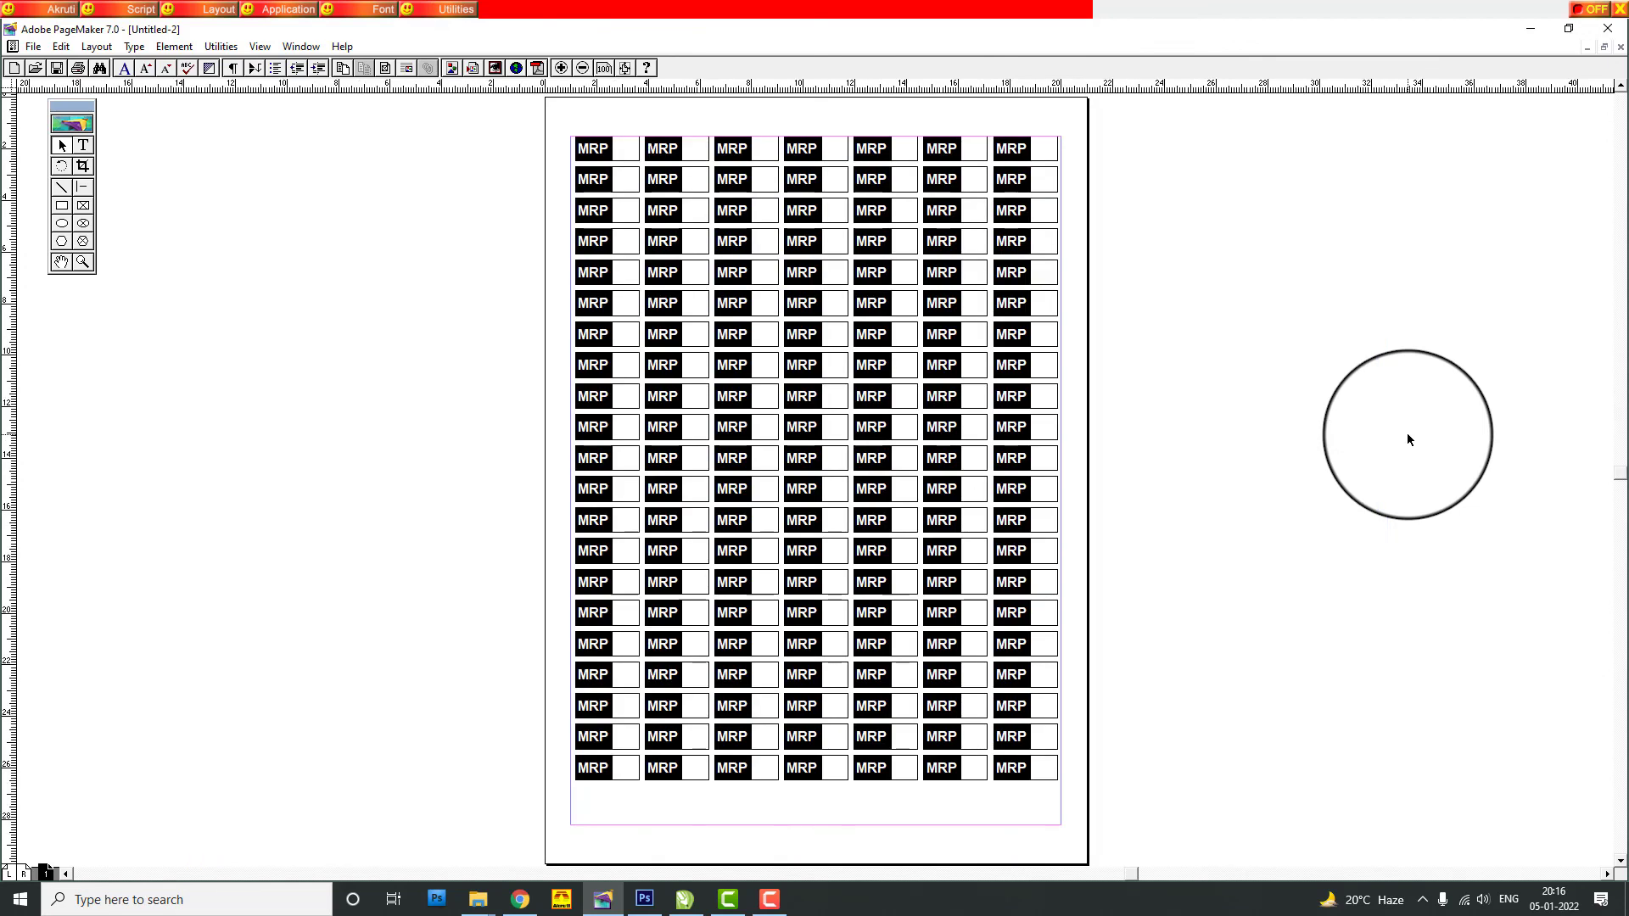
drag(511, 123, 1163, 815)
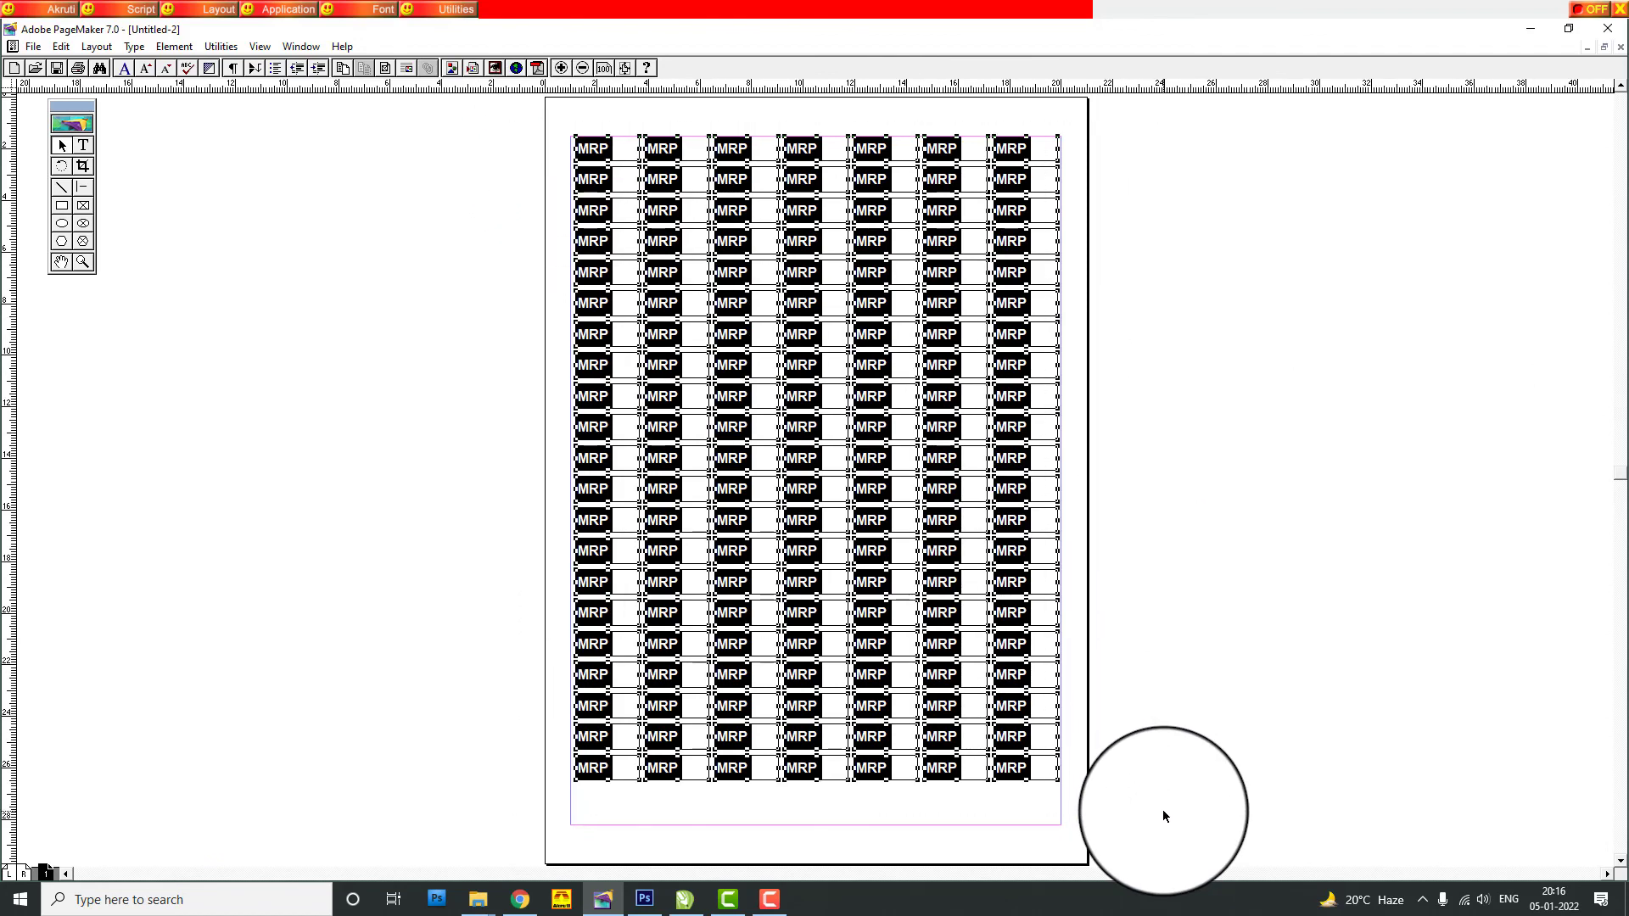